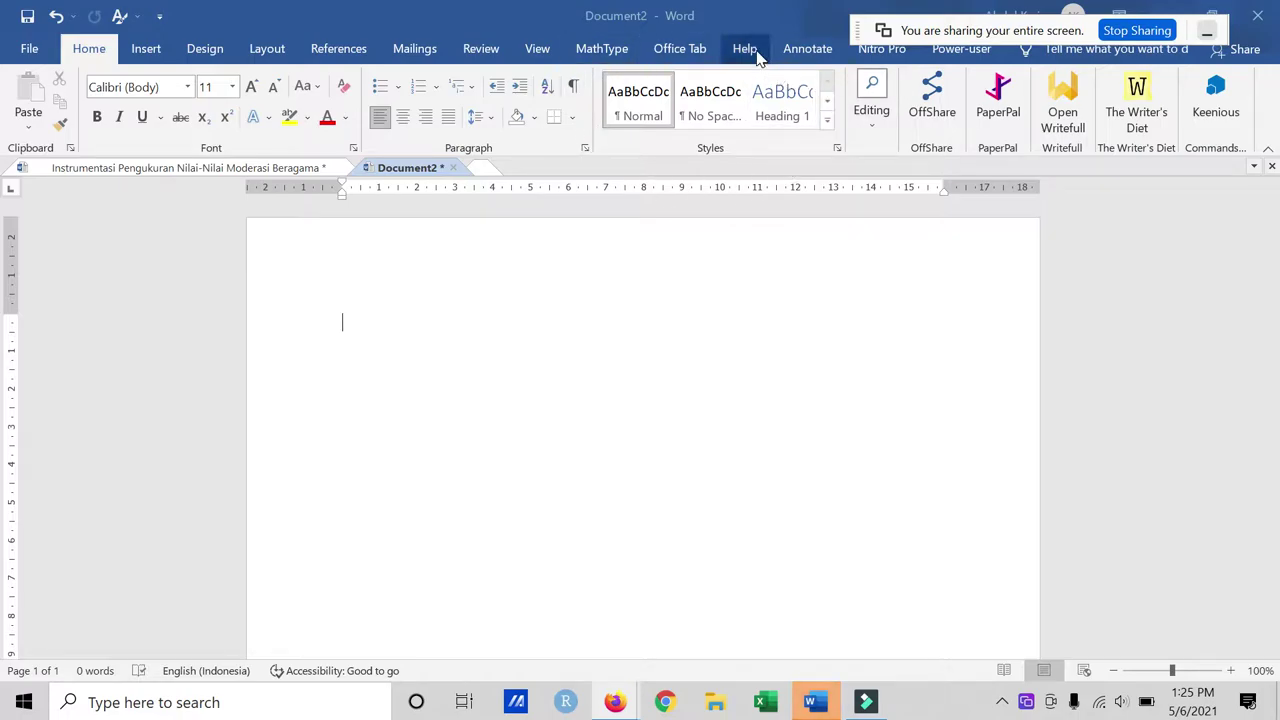
Step: Glance at the Styles gallery, then open the Navigation pane beside blank Document2 with Ctrl+F
click(827, 120)
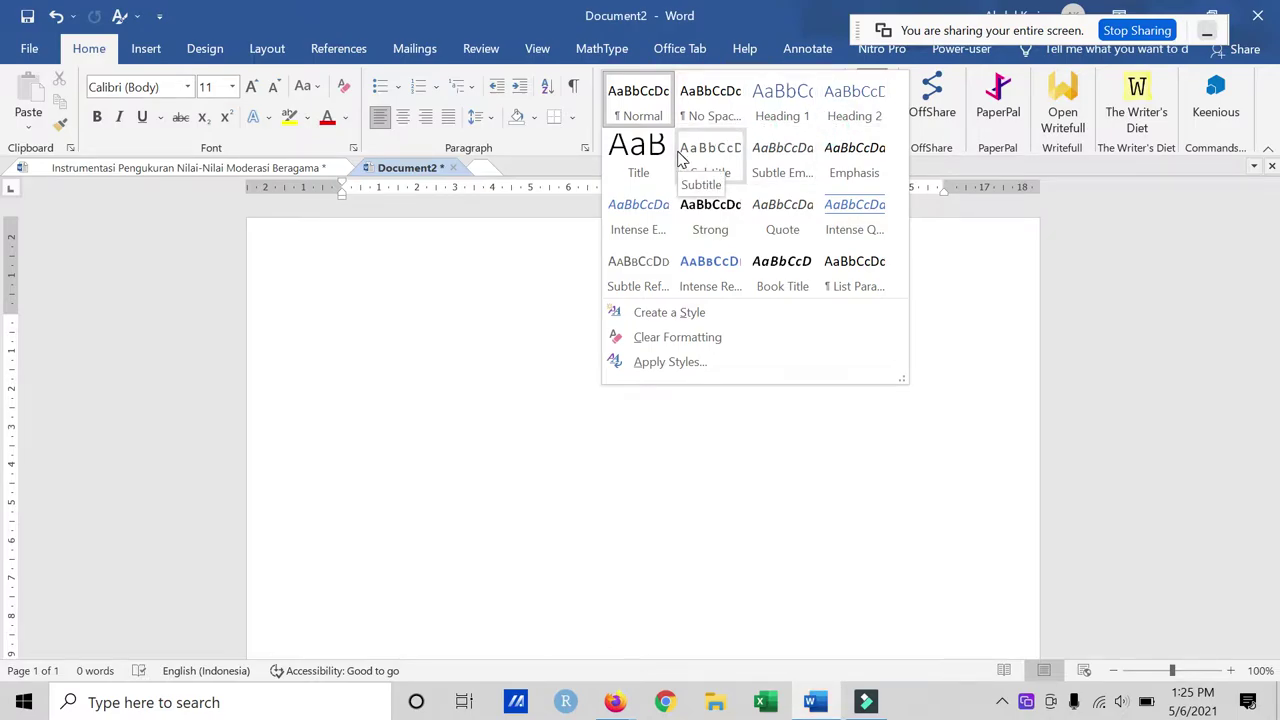
click(500, 303)
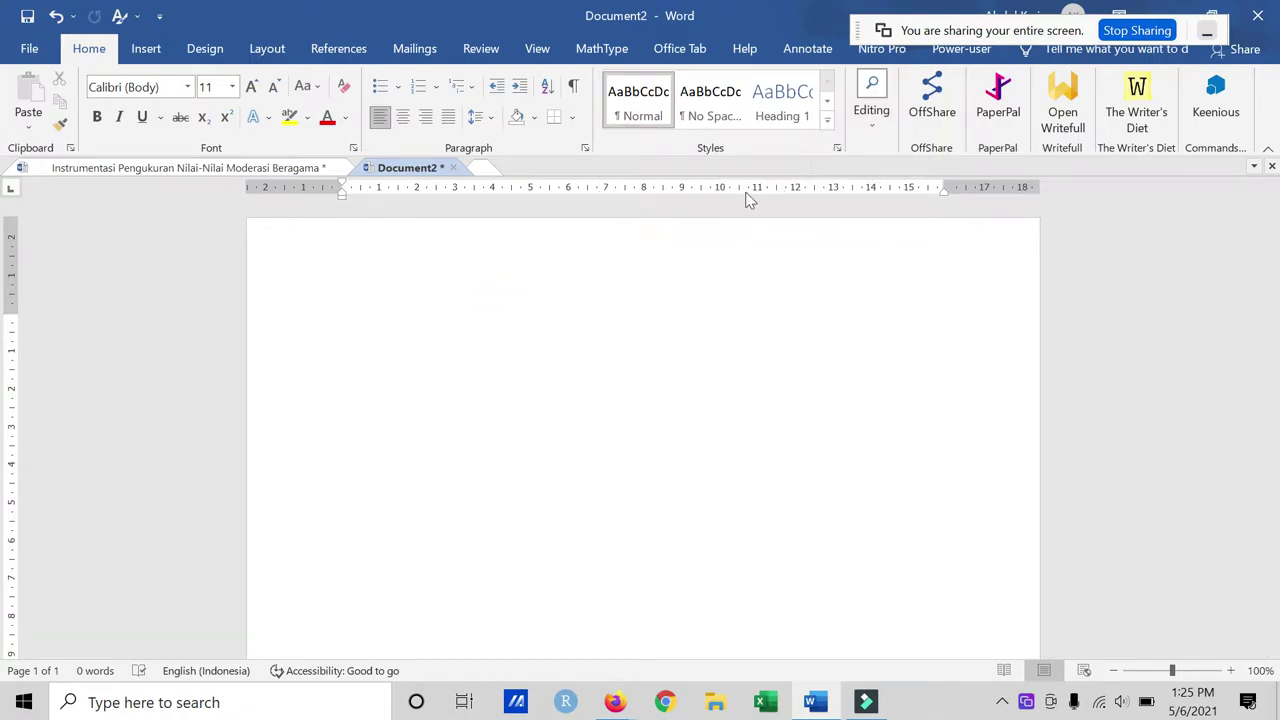
key(ctrl+f)
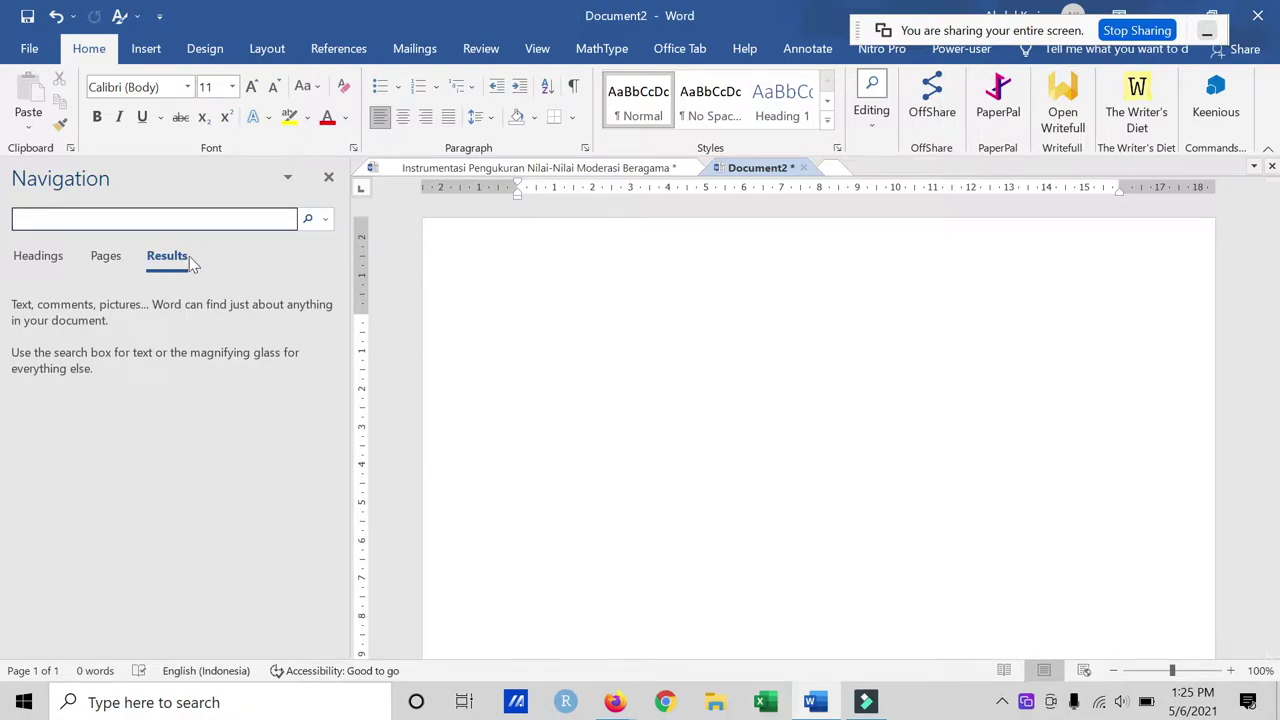
Step: Check the empty Headings outline in the Navigation pane, reopen it, then close the pane
click(22, 255)
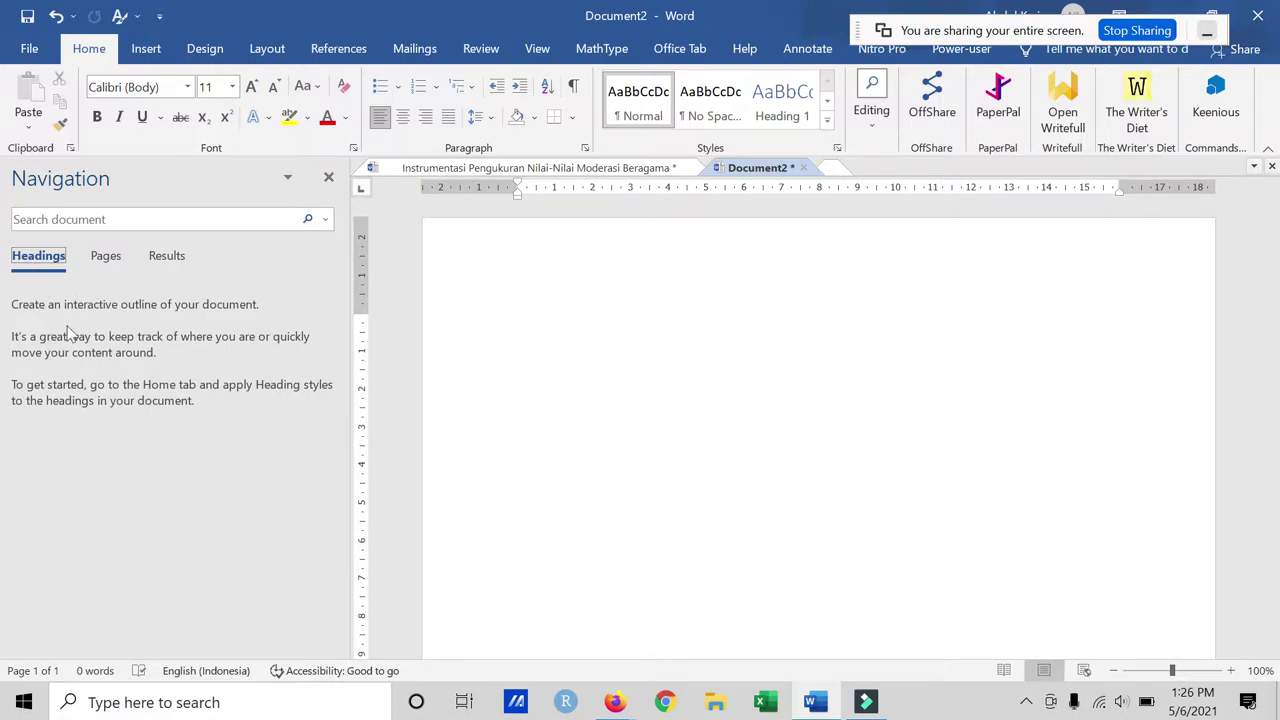
click(328, 177)
key(ctrl+f)
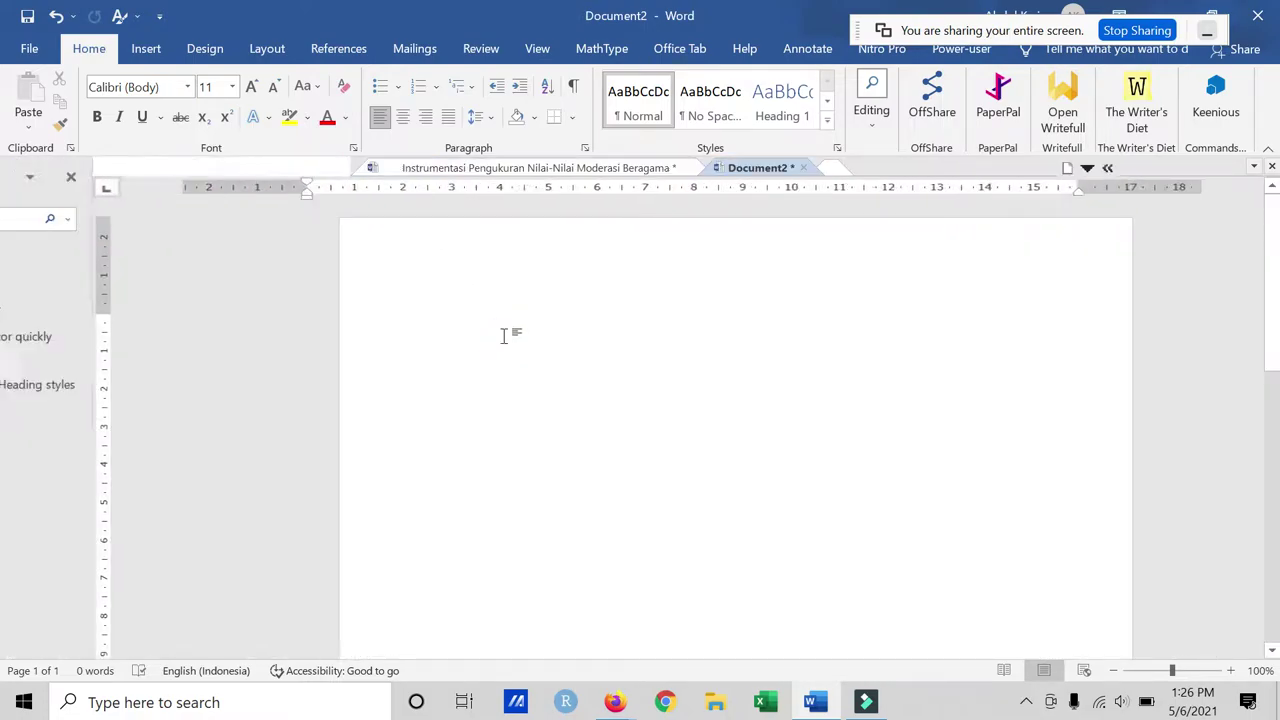
click(58, 258)
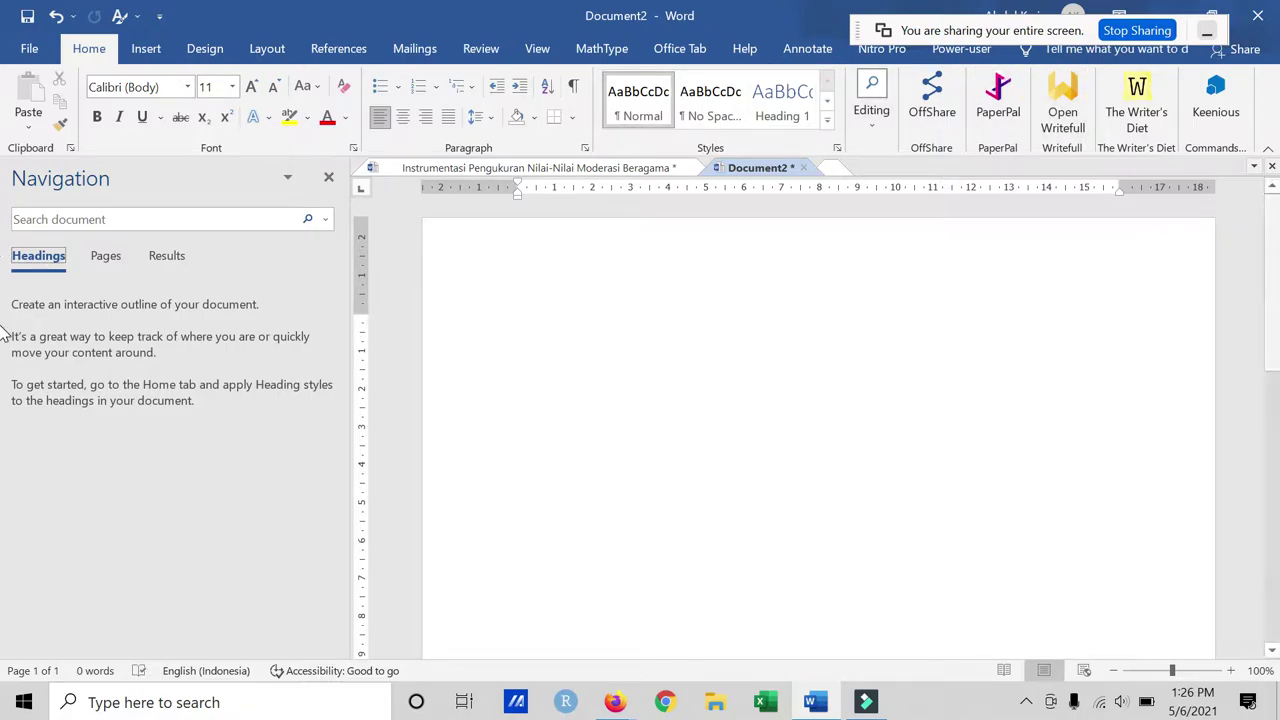
mouse_move(1272, 286)
mouse_down()
mouse_move(1270, 348)
mouse_move(1272, 270)
mouse_up()
mouse_move(1273, 238)
mouse_down()
mouse_move(1270, 507)
mouse_move(5, 608)
mouse_move(5, 388)
mouse_up()
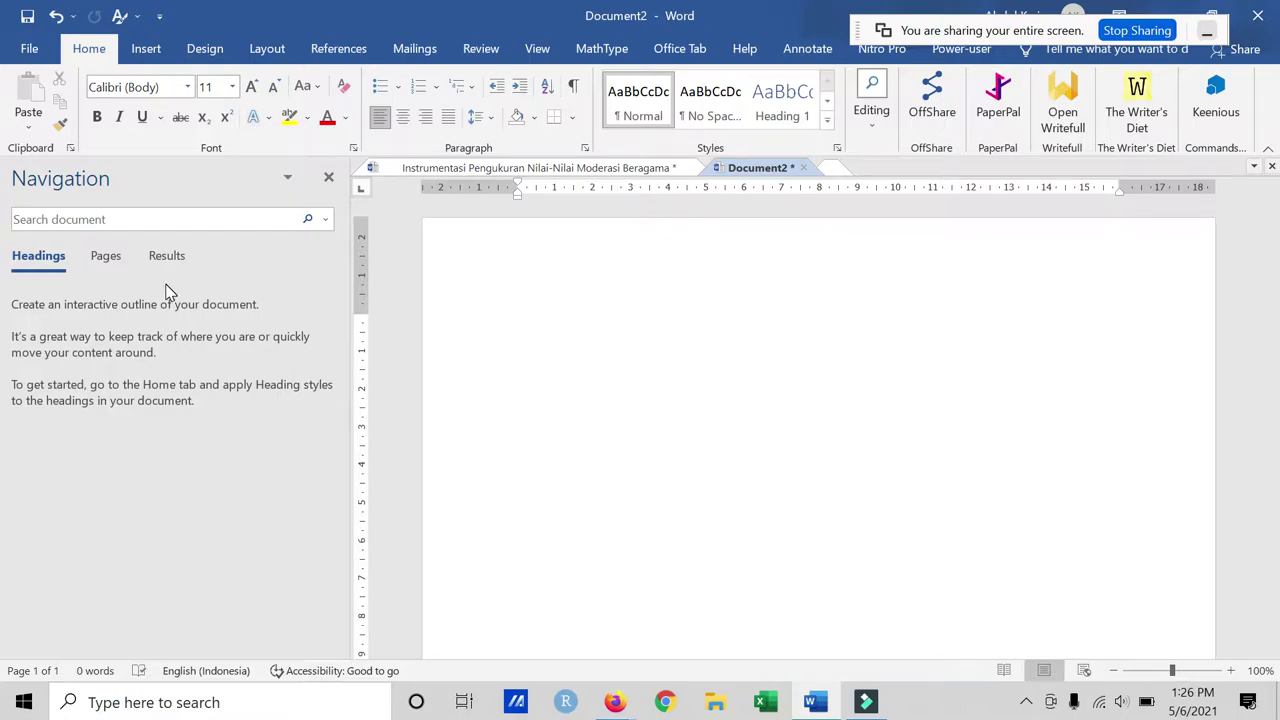
click(328, 177)
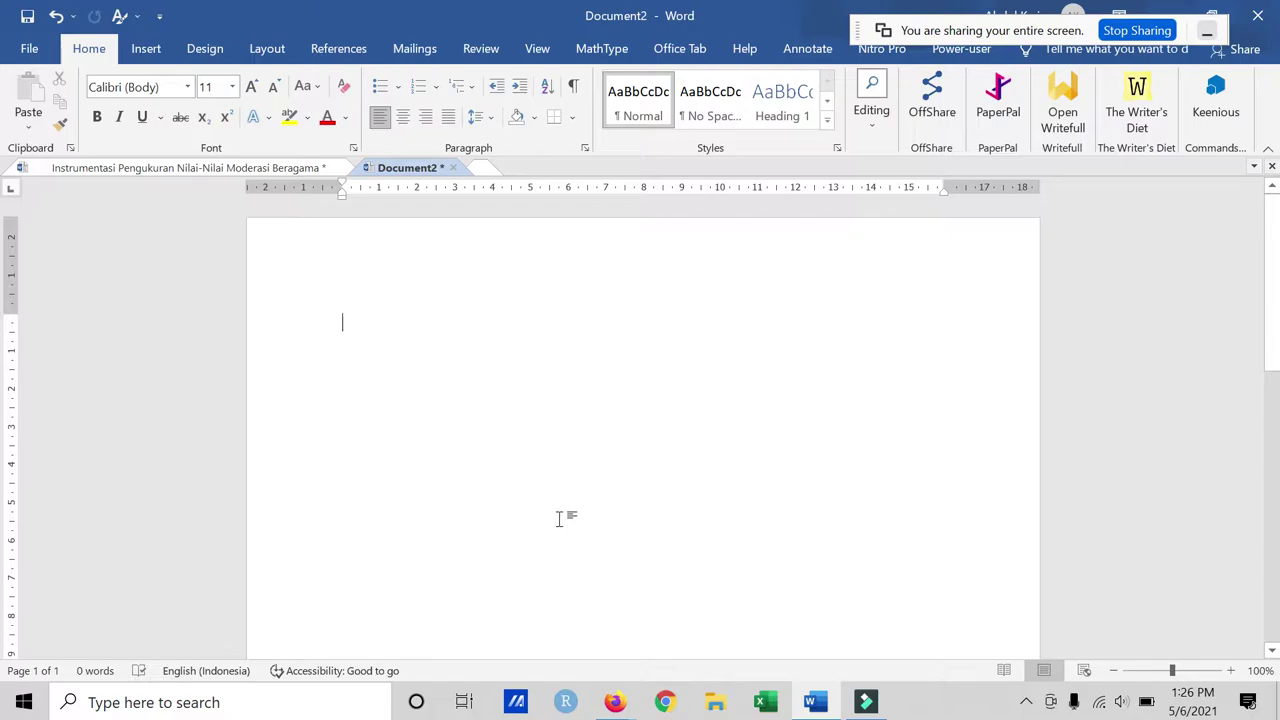
Step: Open Modify Style for the Title style from the expanded Styles gallery
click(827, 117)
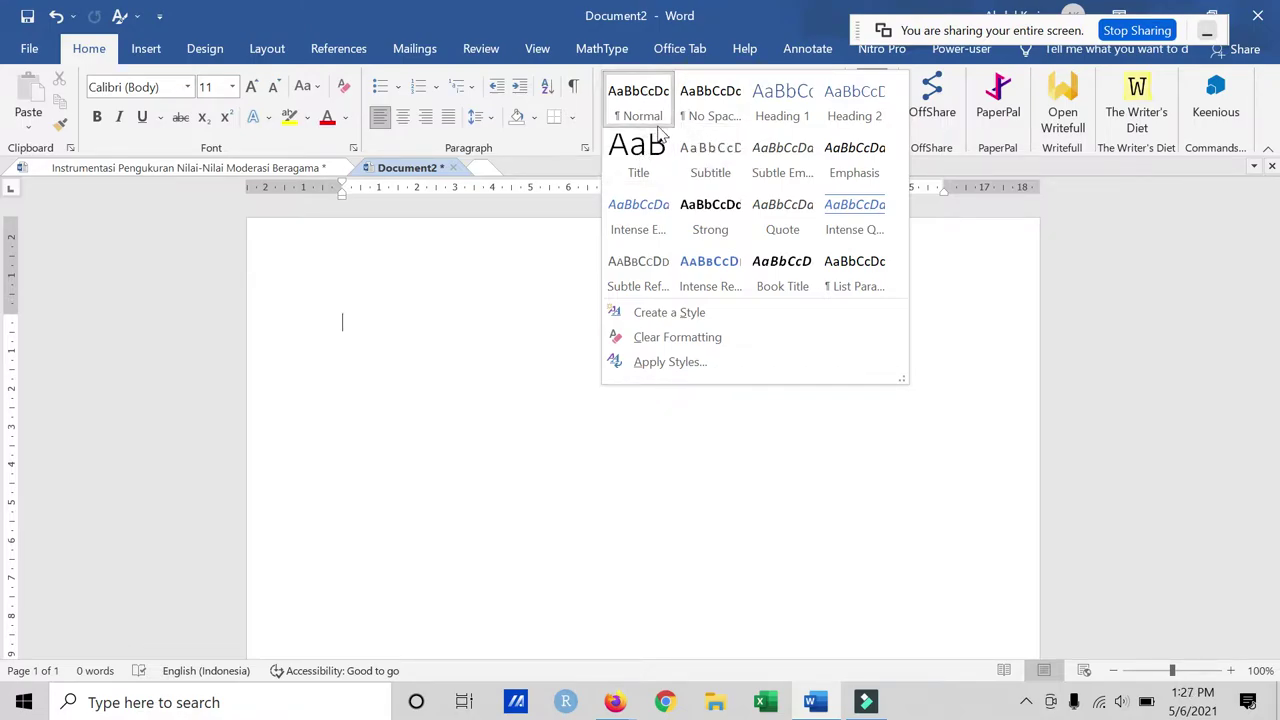
right_click(636, 163)
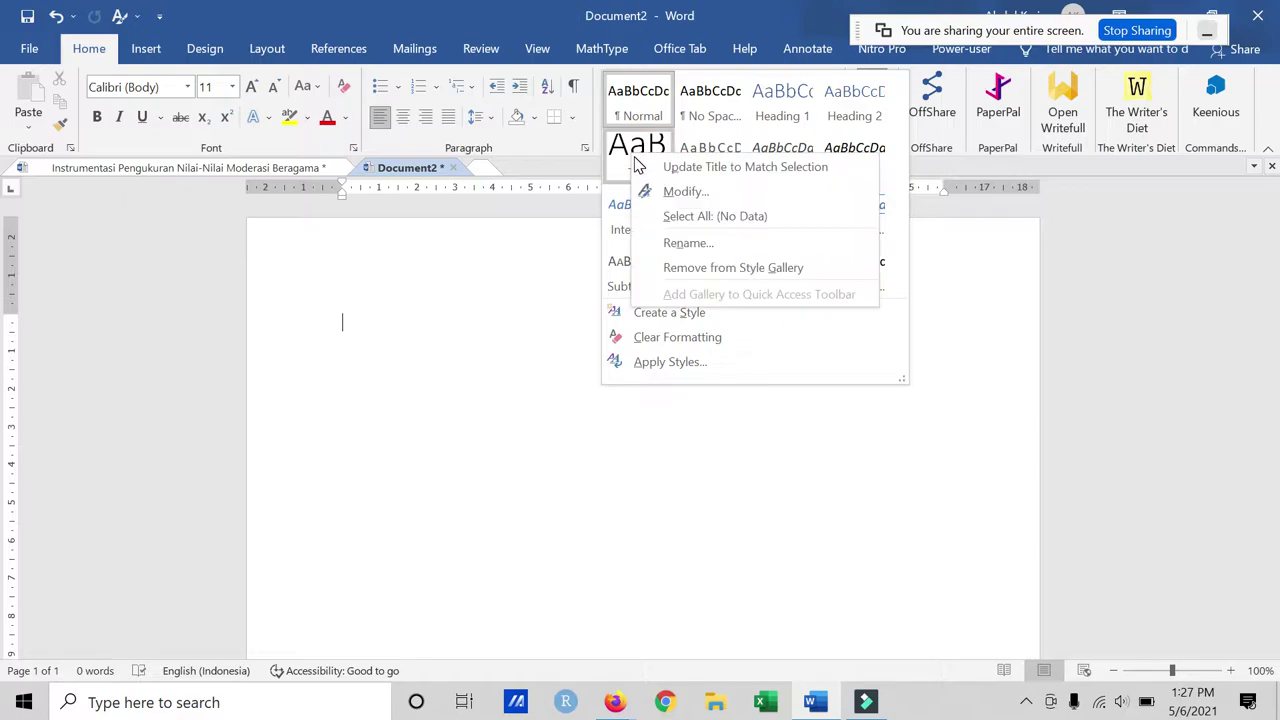
click(670, 191)
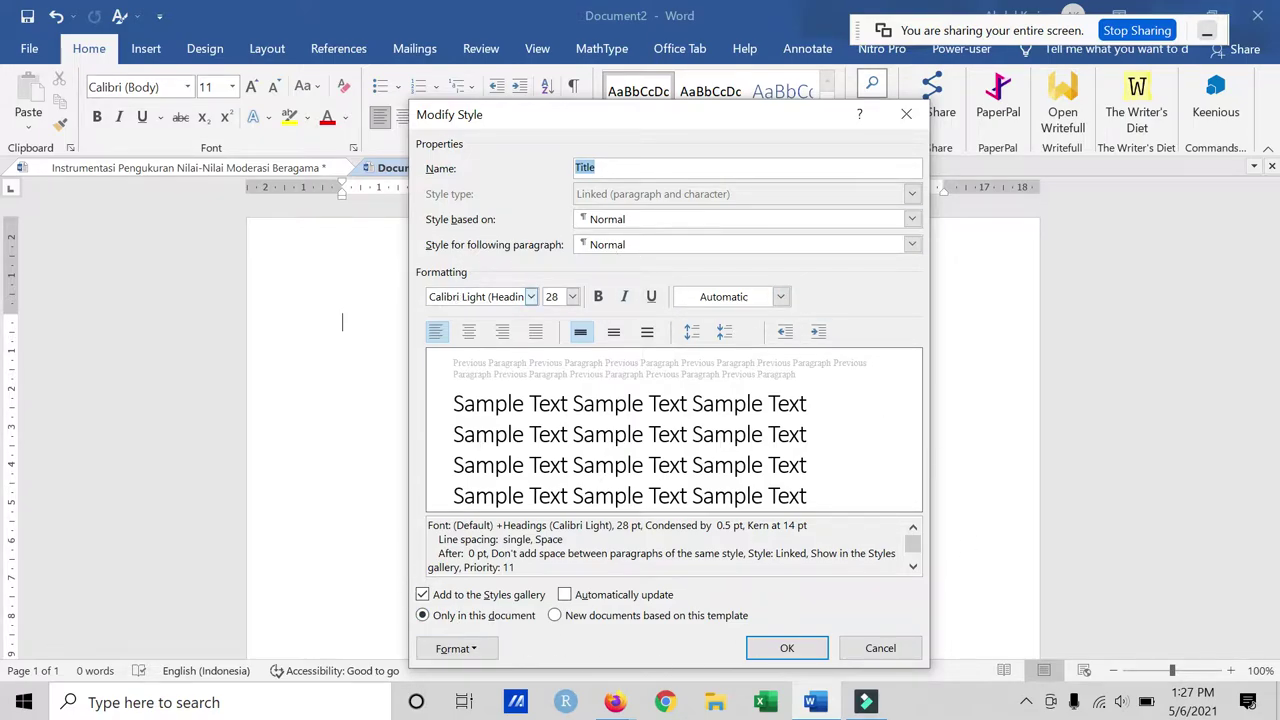
Step: Set the Title style to Times New Roman 14 pt, bold, Automatic colour and centred
click(531, 296)
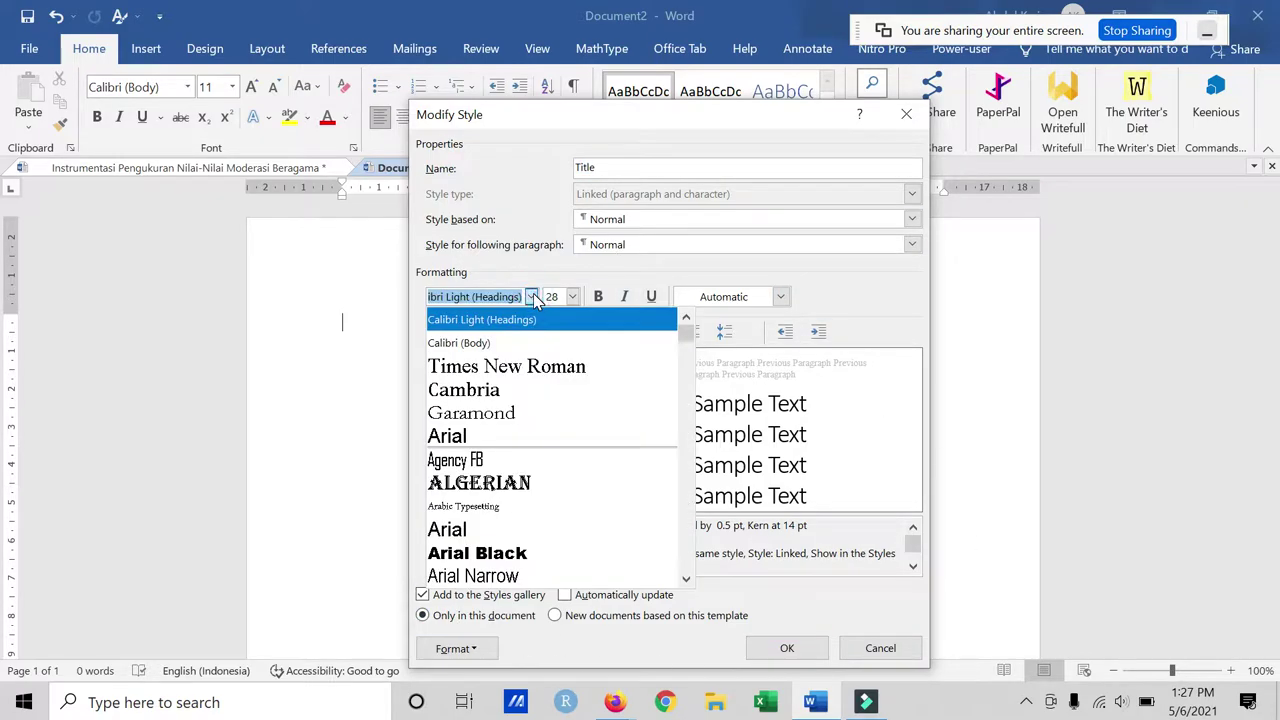
click(507, 366)
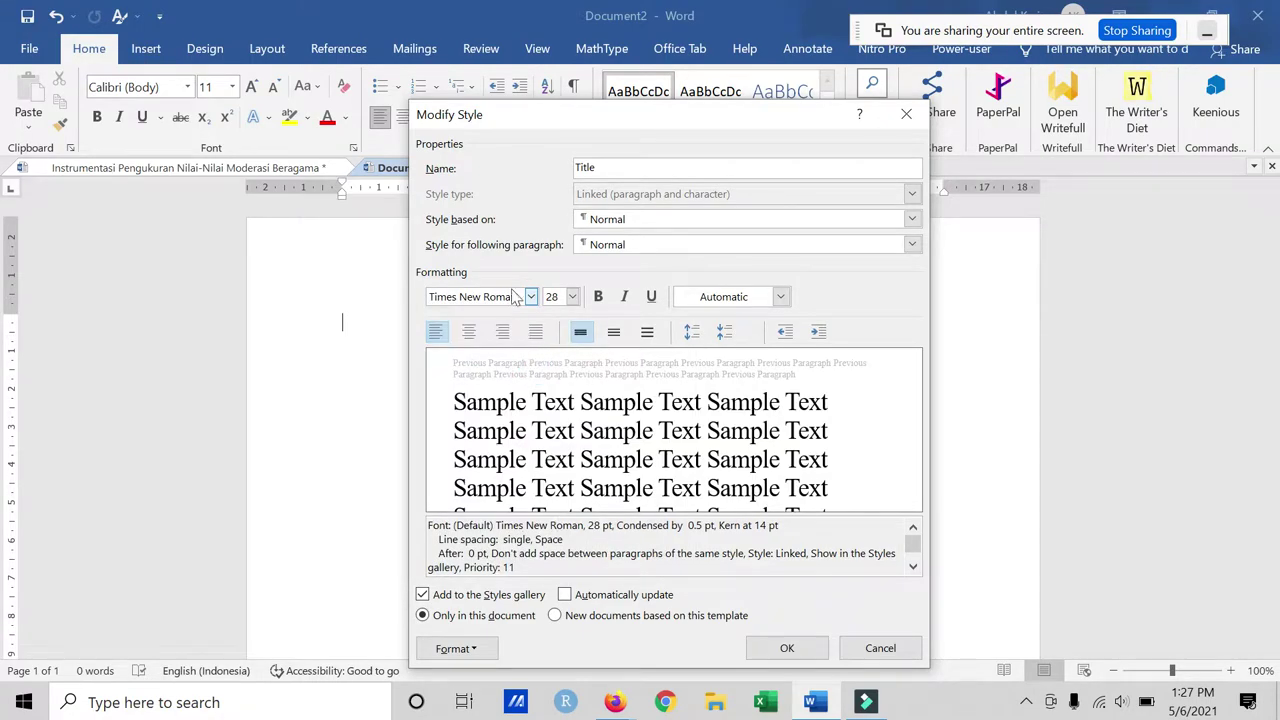
click(573, 297)
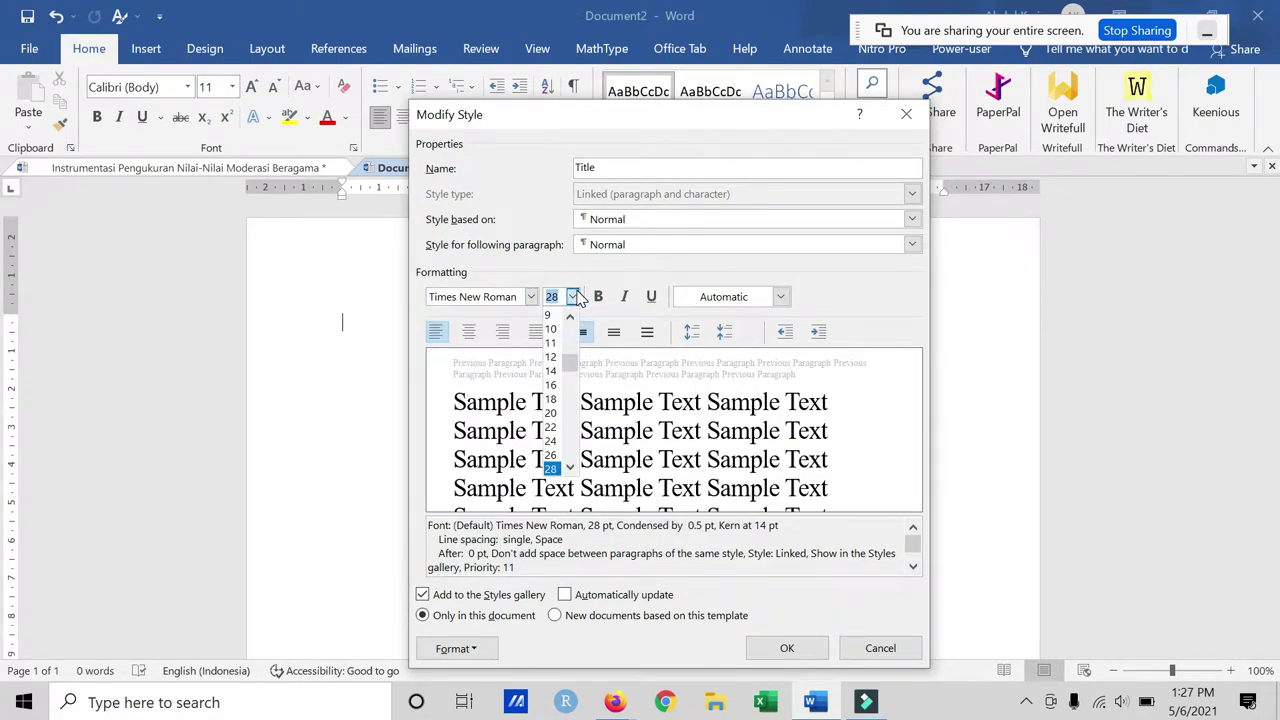
click(550, 374)
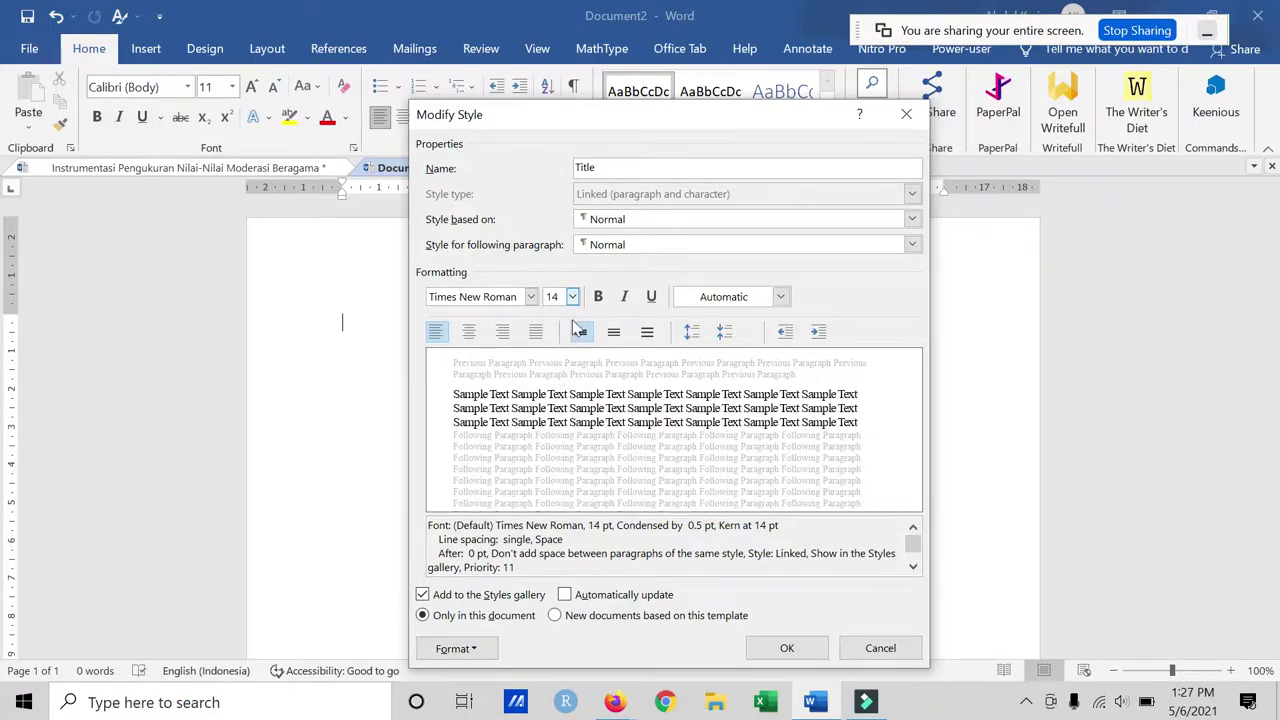
click(598, 296)
click(730, 296)
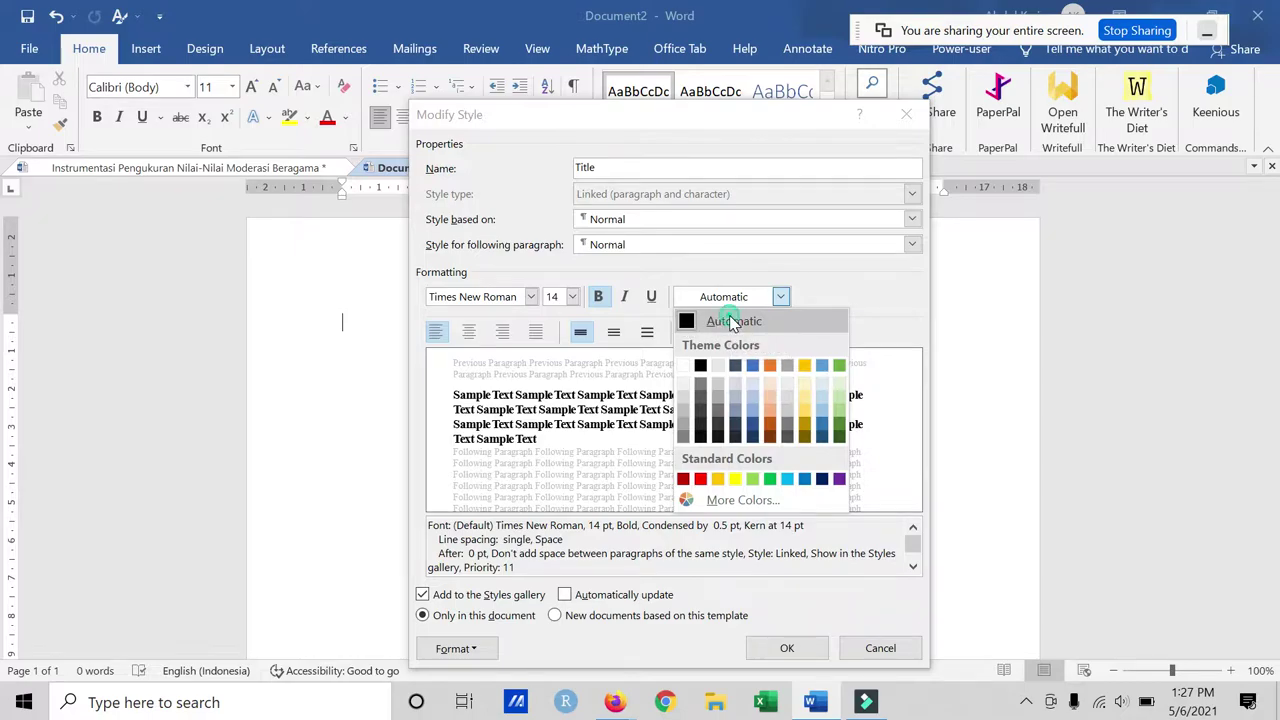
click(733, 321)
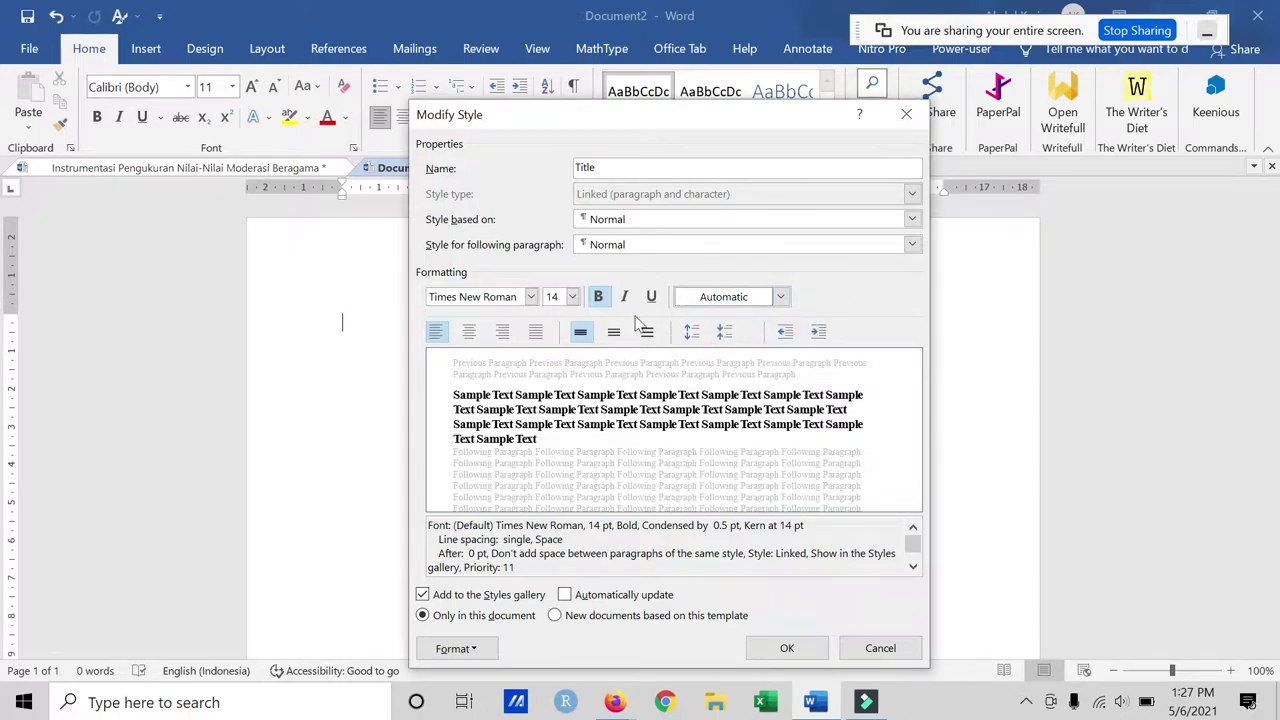
click(470, 333)
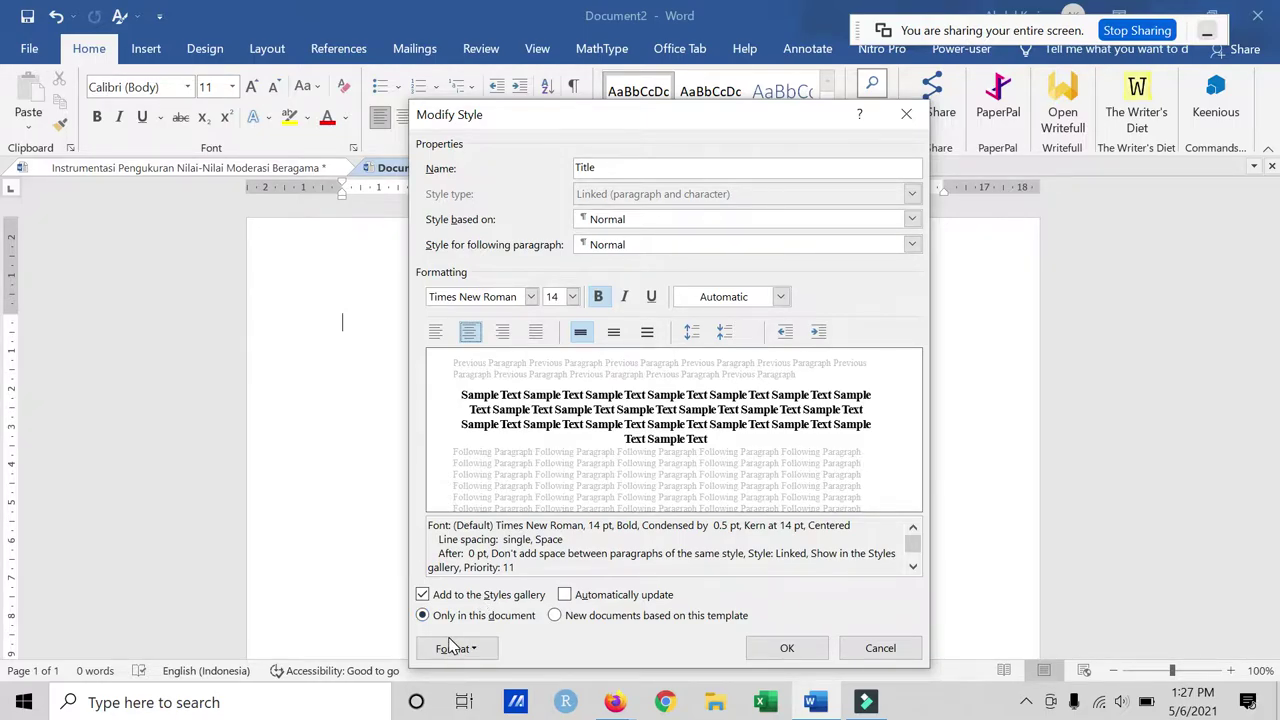
click(455, 649)
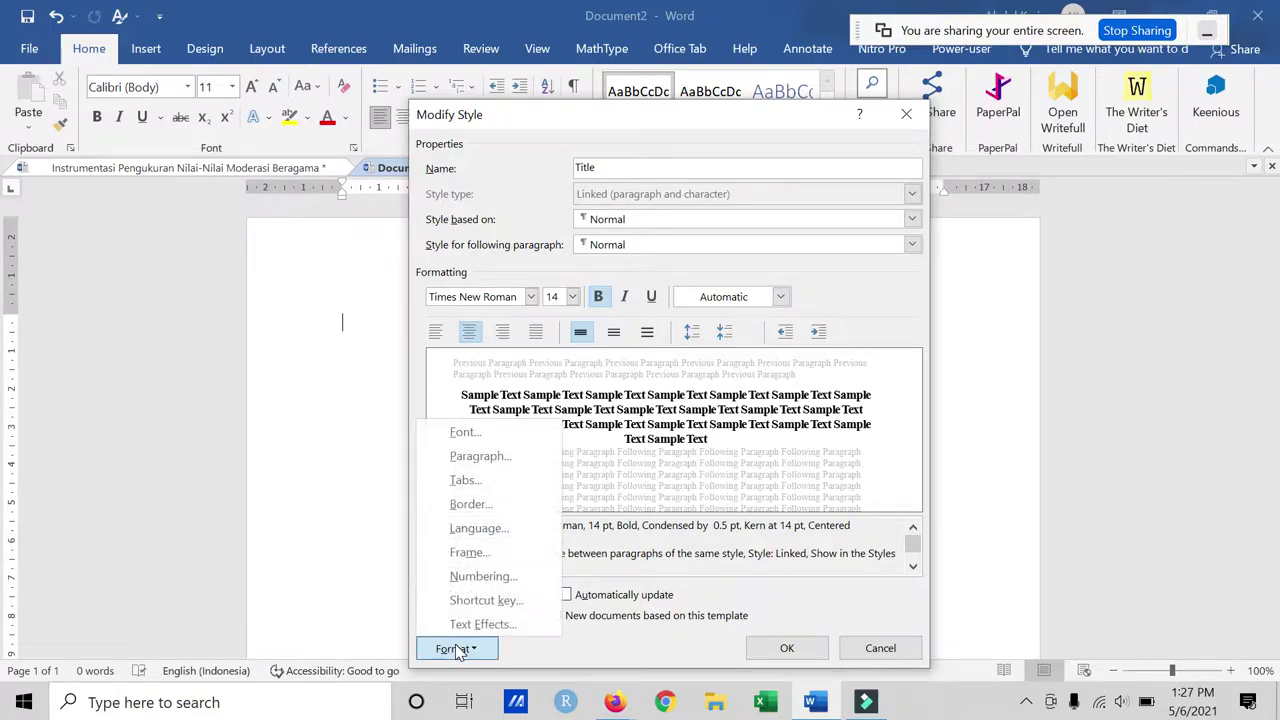
Step: Set Title paragraph spacing to 6 pt after with Single line spacing, then confirm Modify Style
click(468, 457)
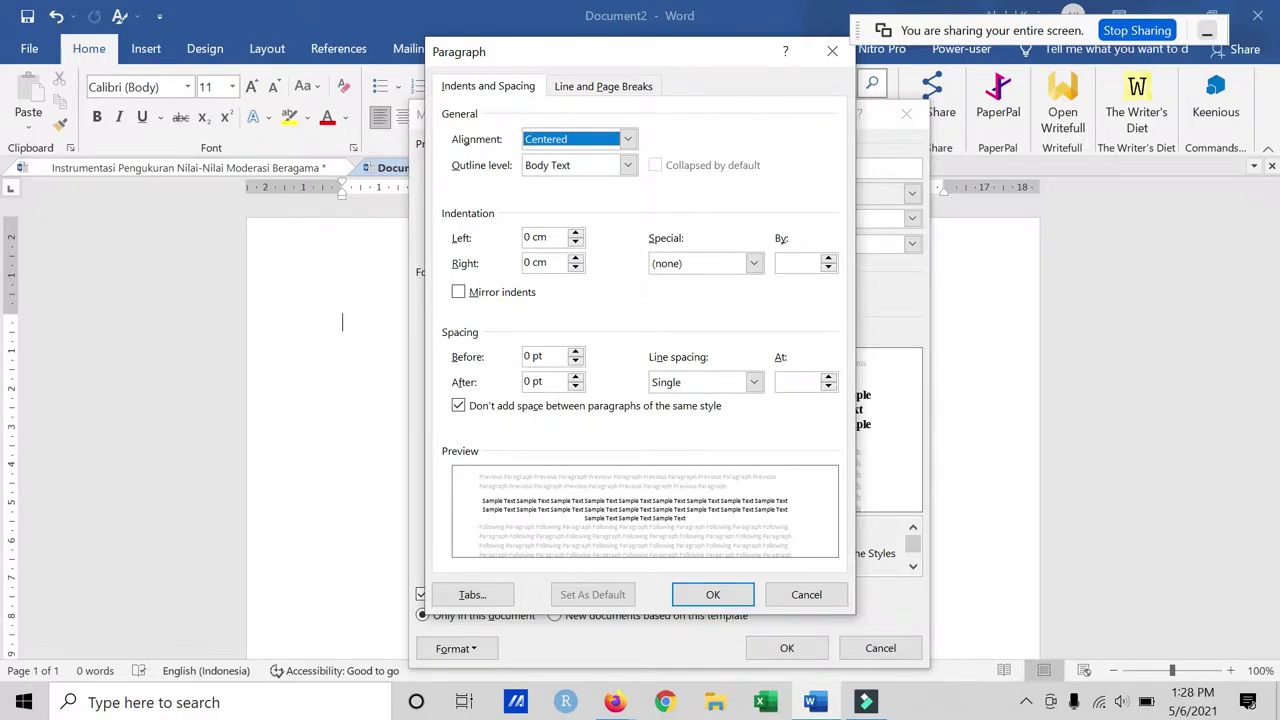
click(566, 381)
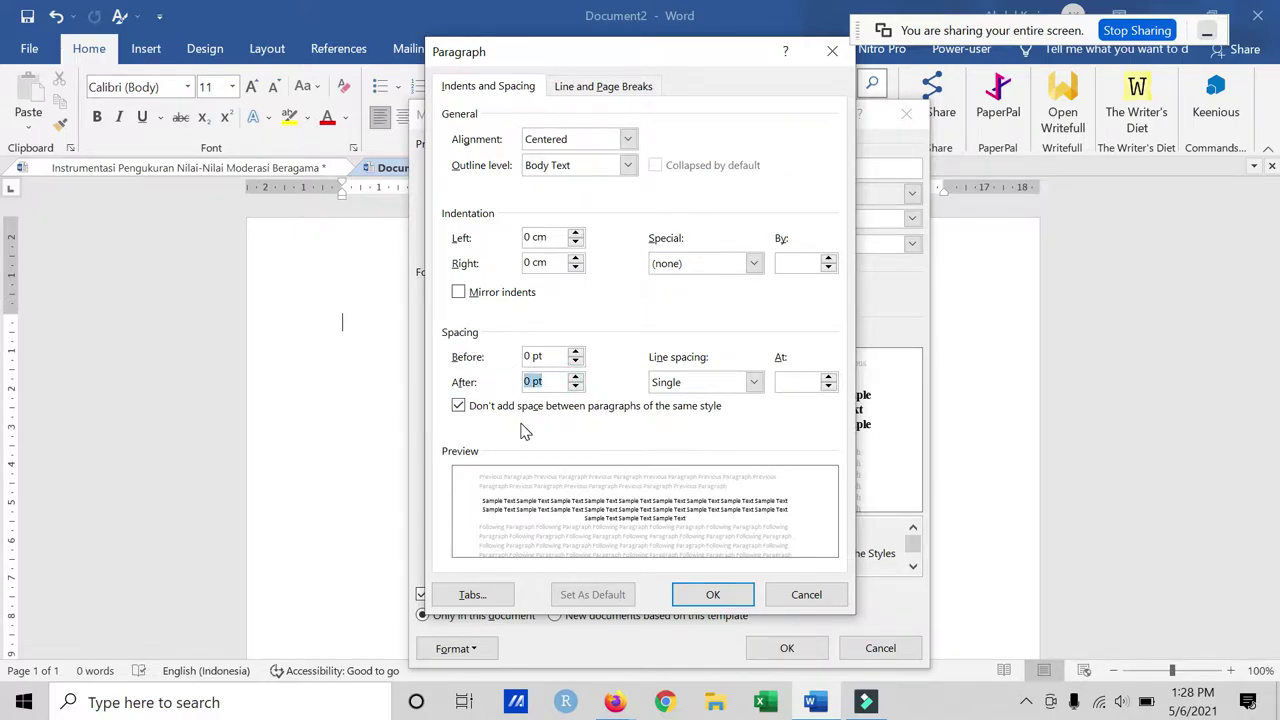
text(6)
click(575, 315)
click(701, 379)
click(681, 345)
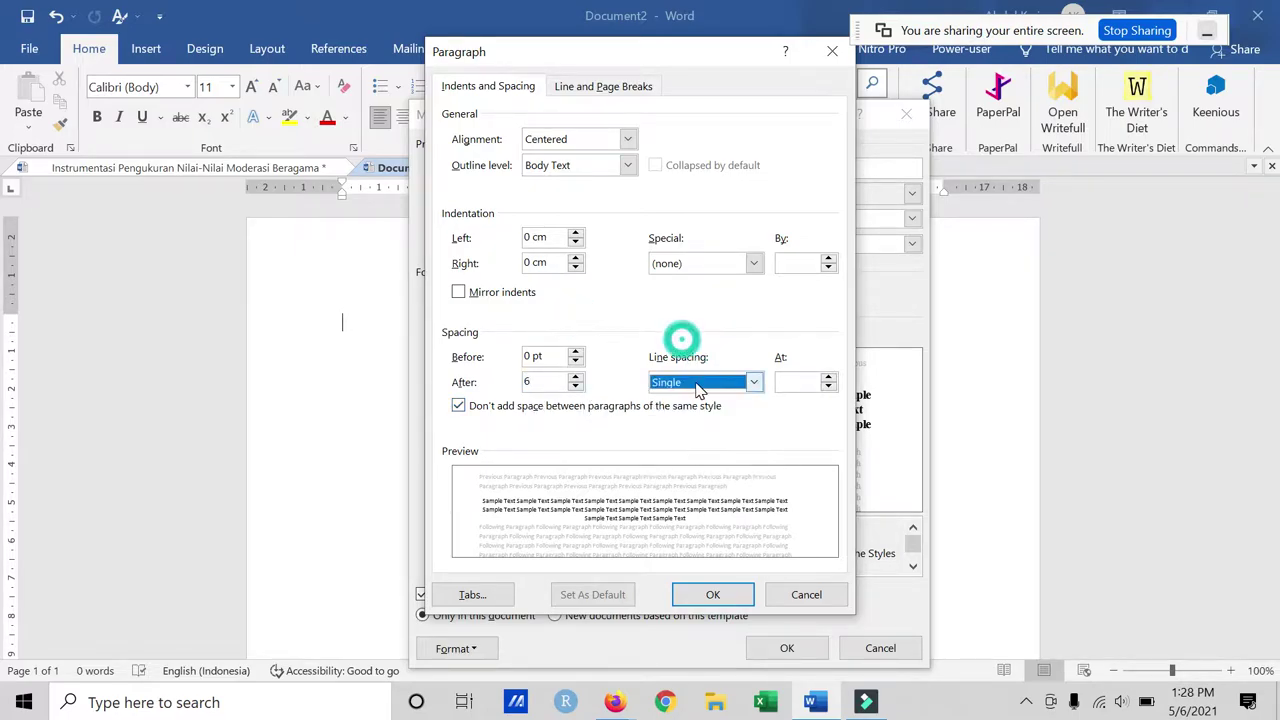
click(697, 380)
click(703, 404)
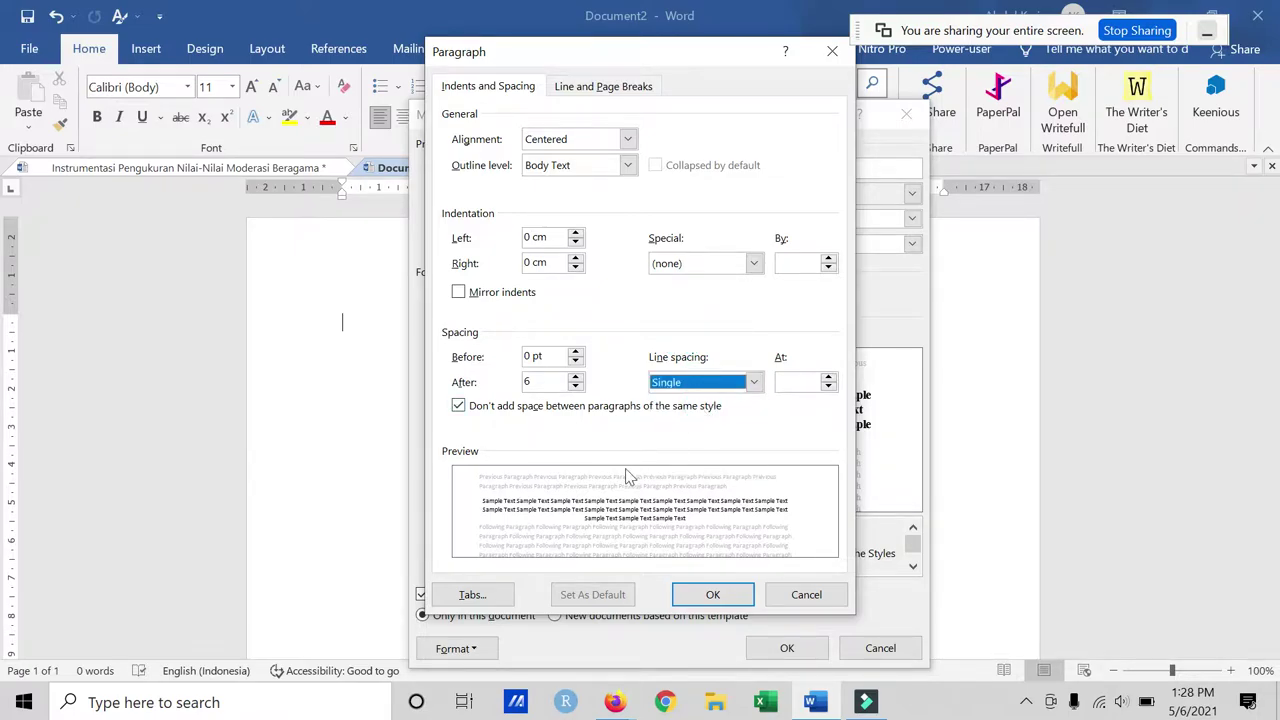
click(708, 598)
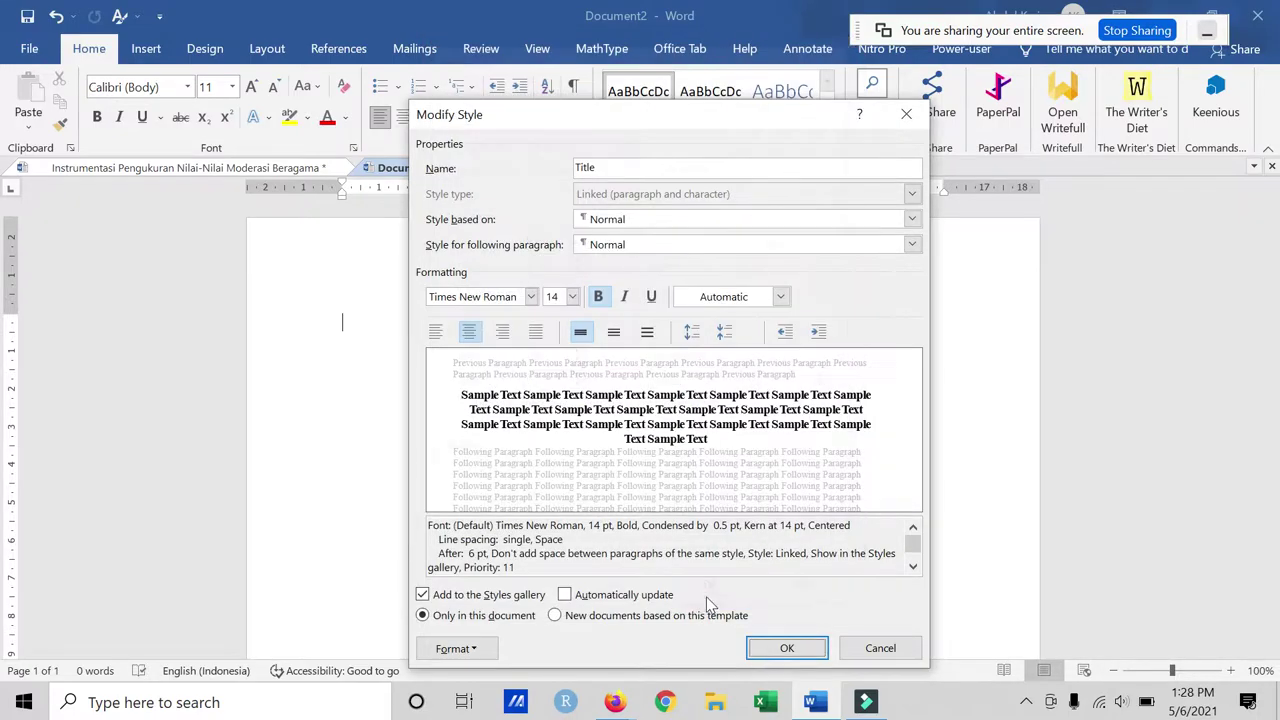
click(785, 648)
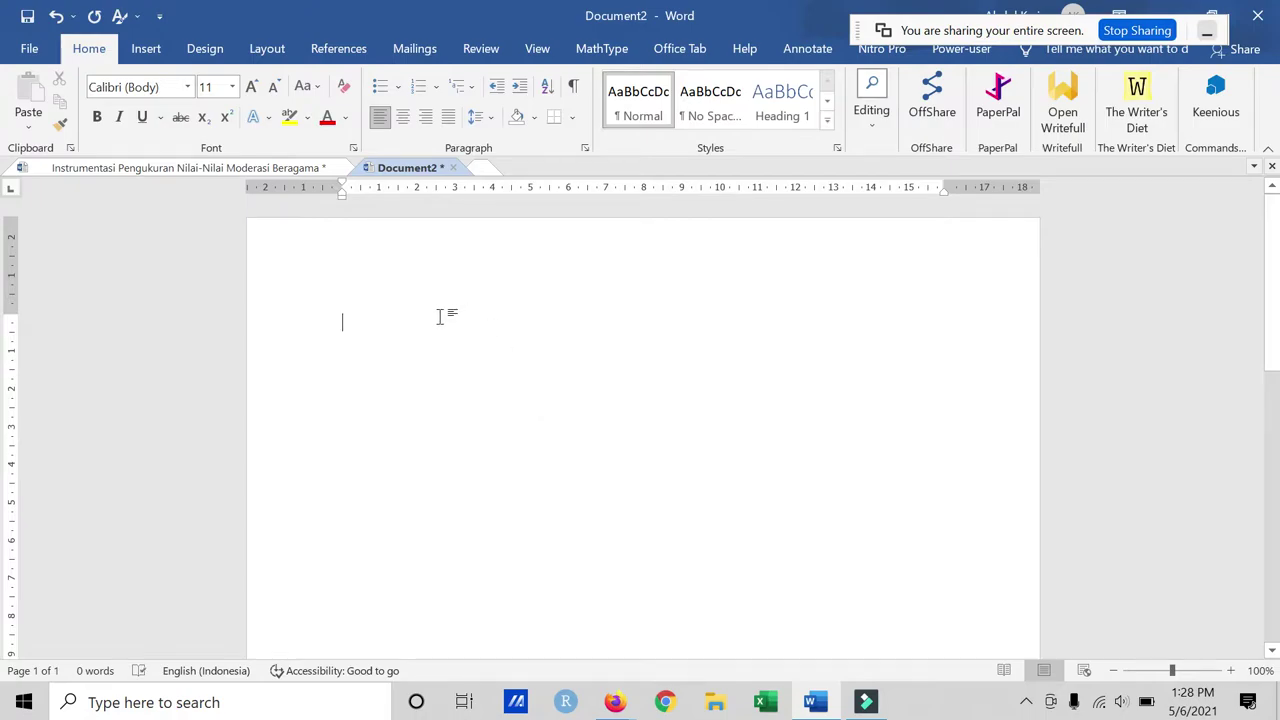
Step: Take the two-line article title from the other document and paste it into Document2
click(443, 325)
click(256, 171)
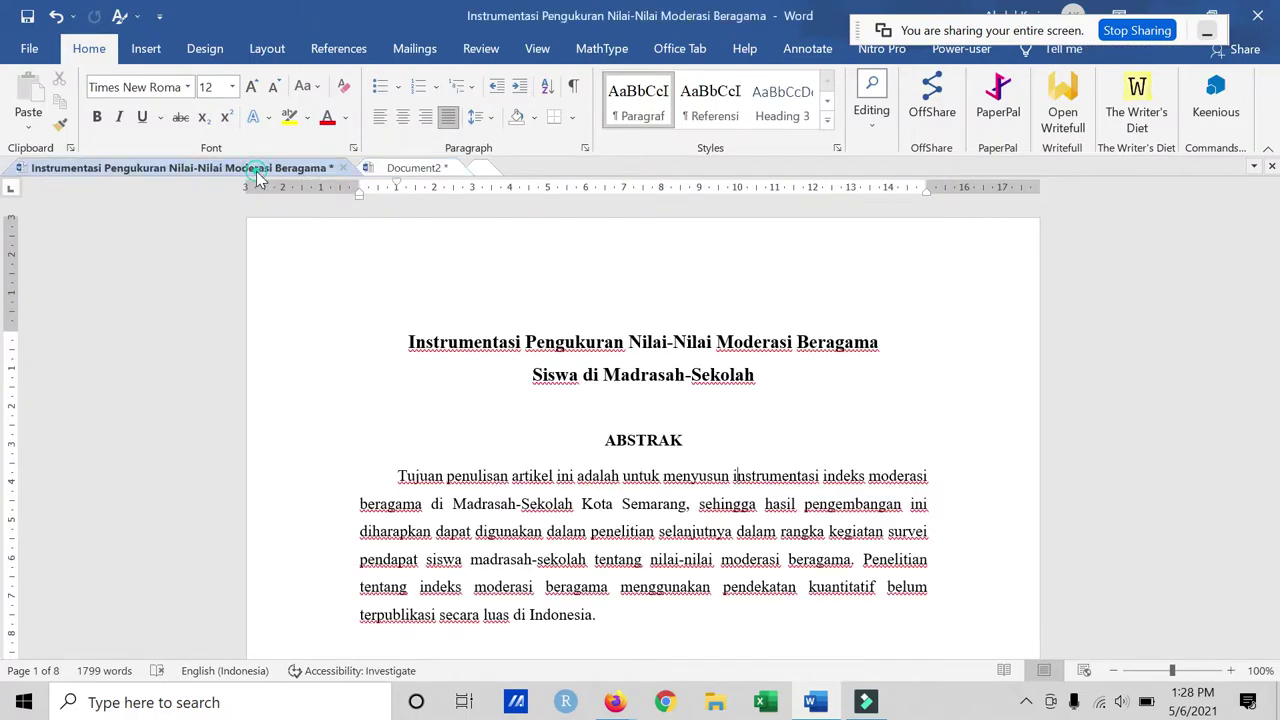
click(390, 342)
drag(390, 342, 756, 382)
key(ctrl+c)
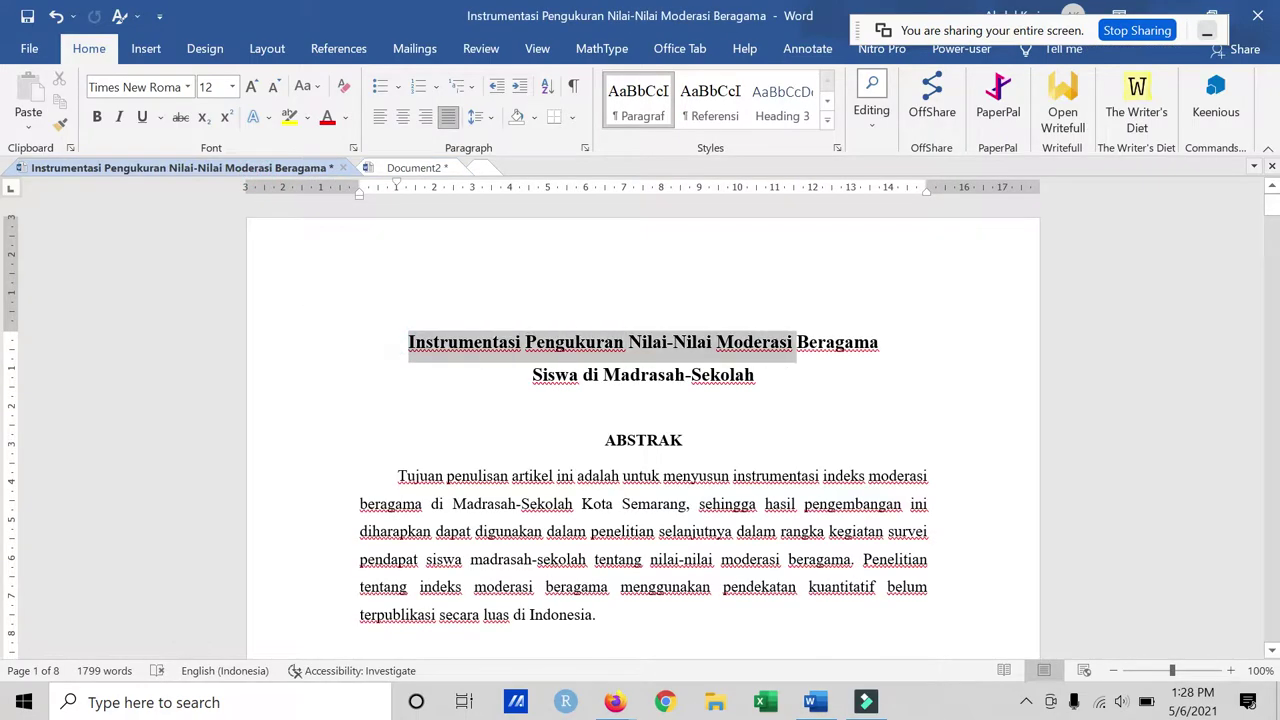
click(420, 167)
click(423, 323)
key(ctrl+v)
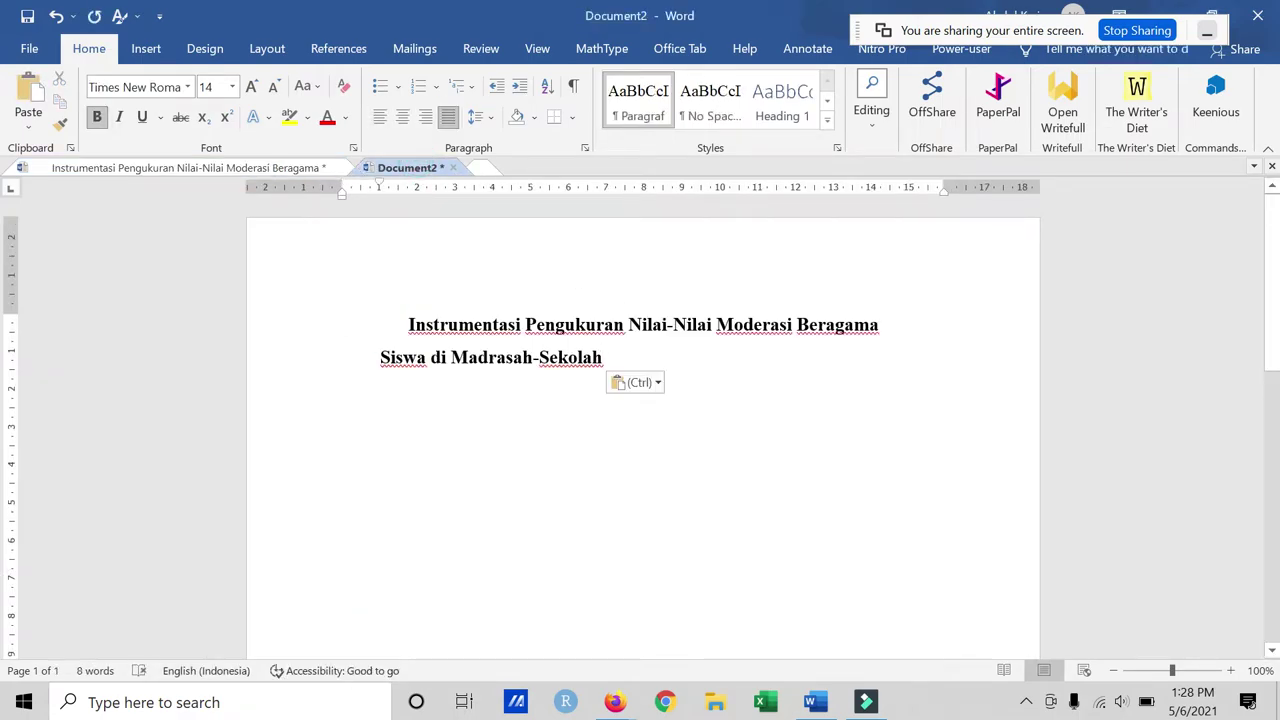
Step: Join the title onto one line, apply the Title style, and restore the space before Siswa
click(383, 357)
key(BackSpace)
key(BackSpace)
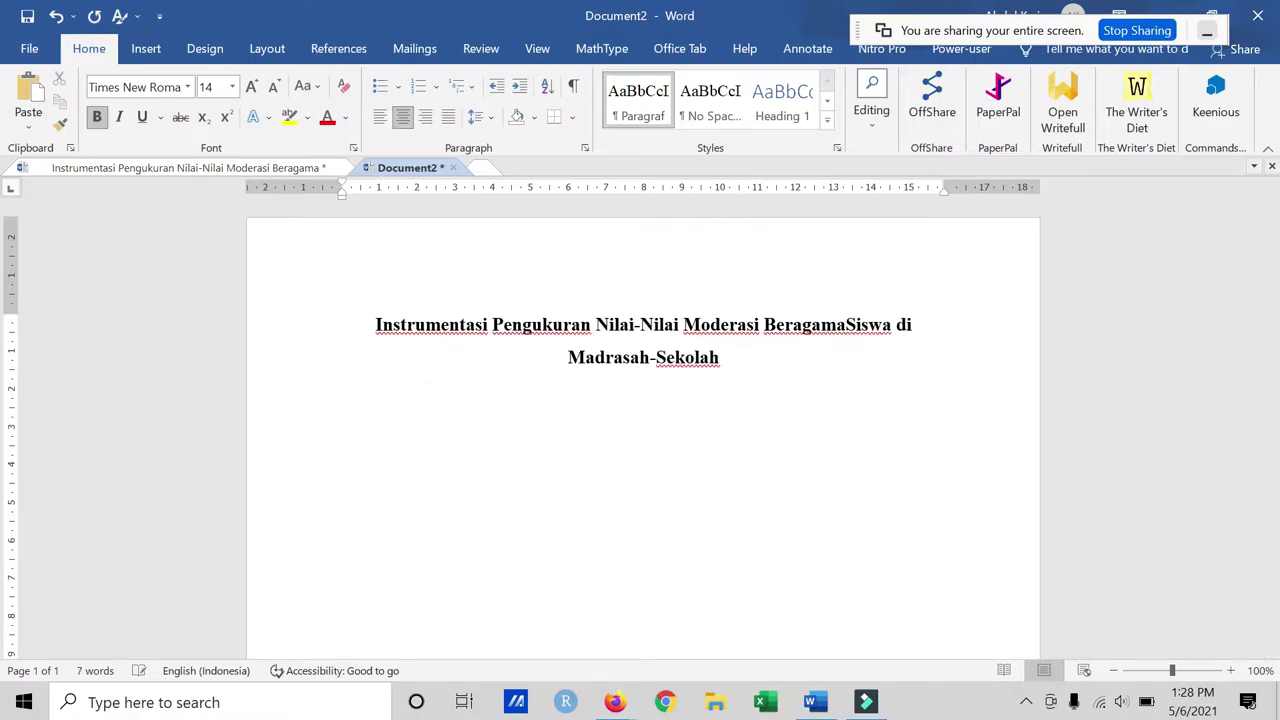
click(826, 120)
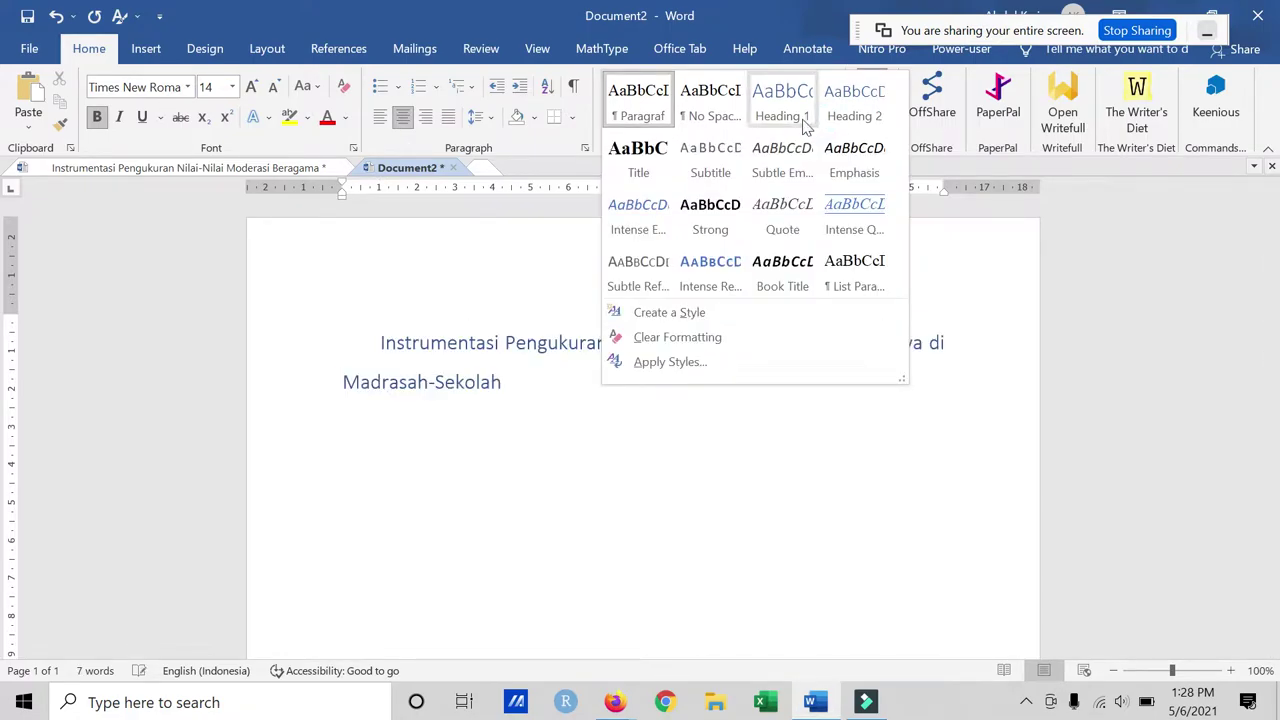
click(639, 158)
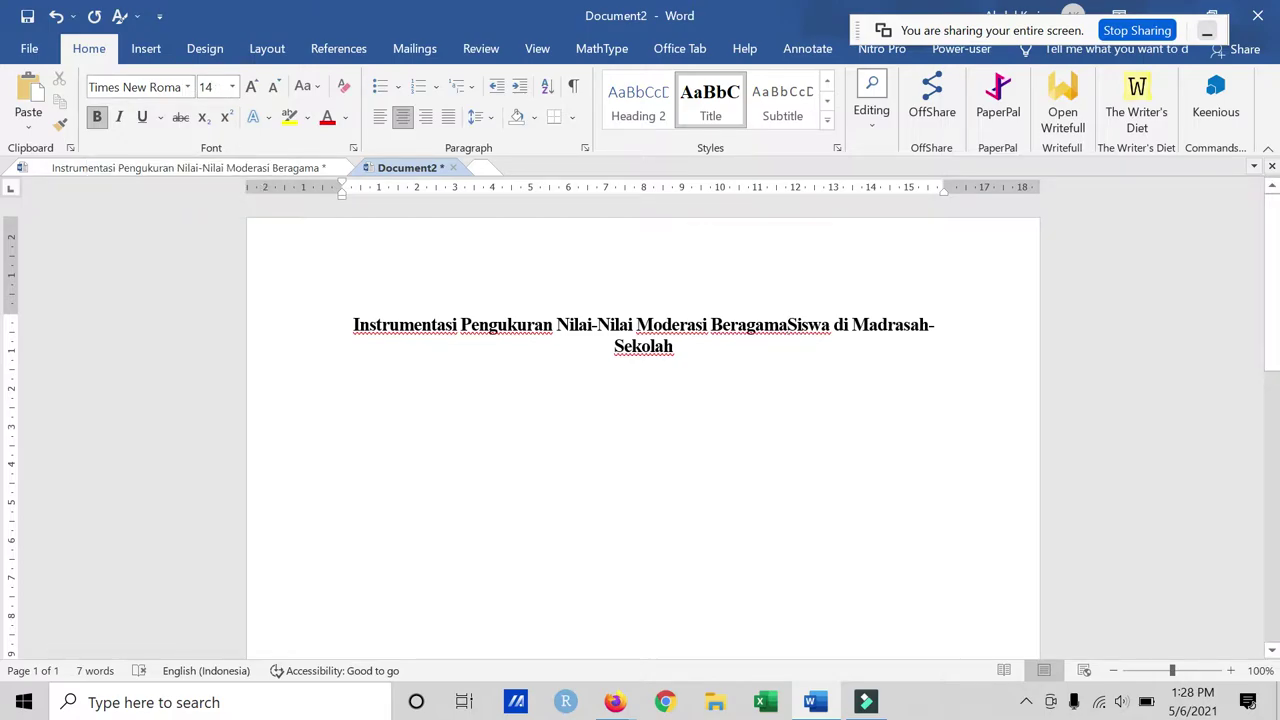
click(614, 356)
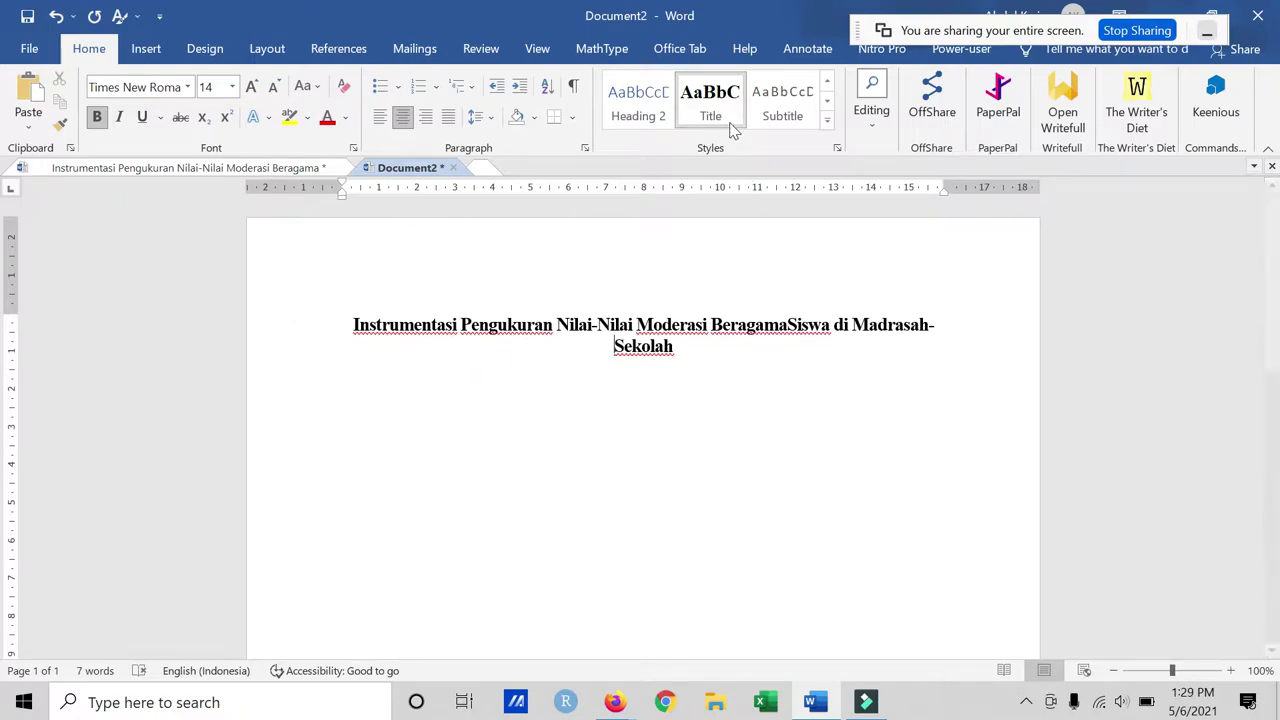
click(826, 121)
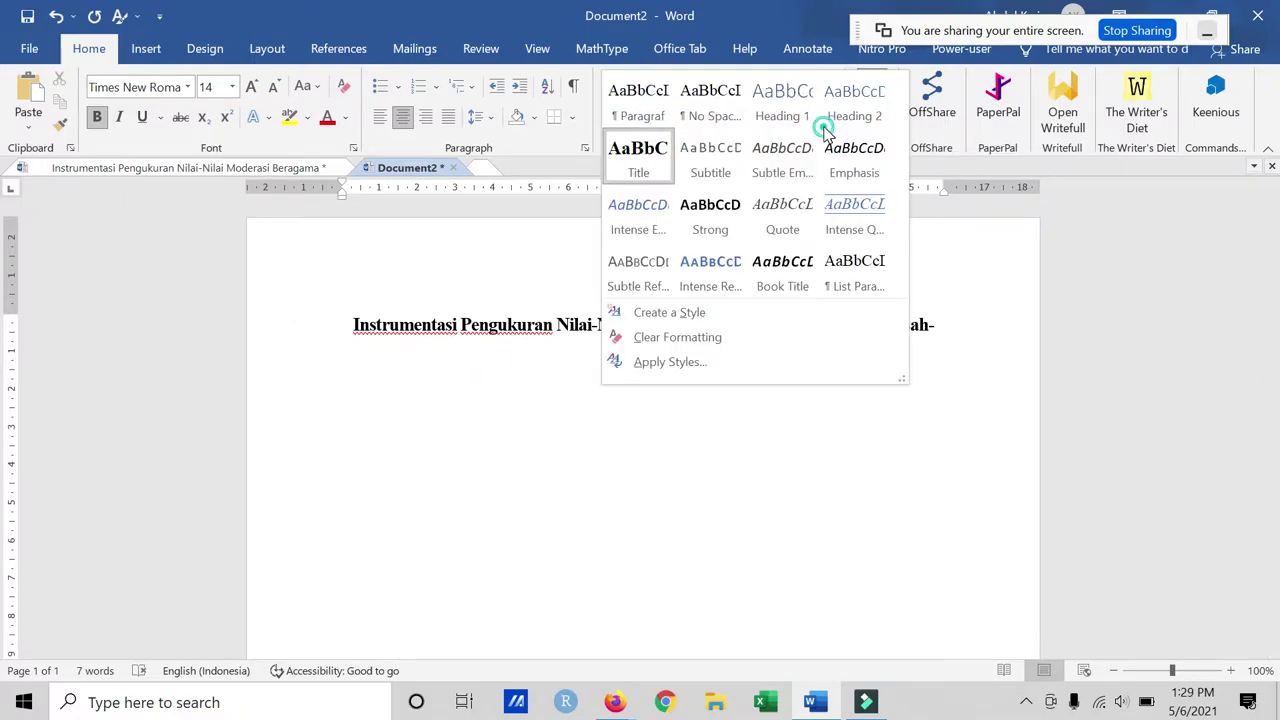
click(646, 160)
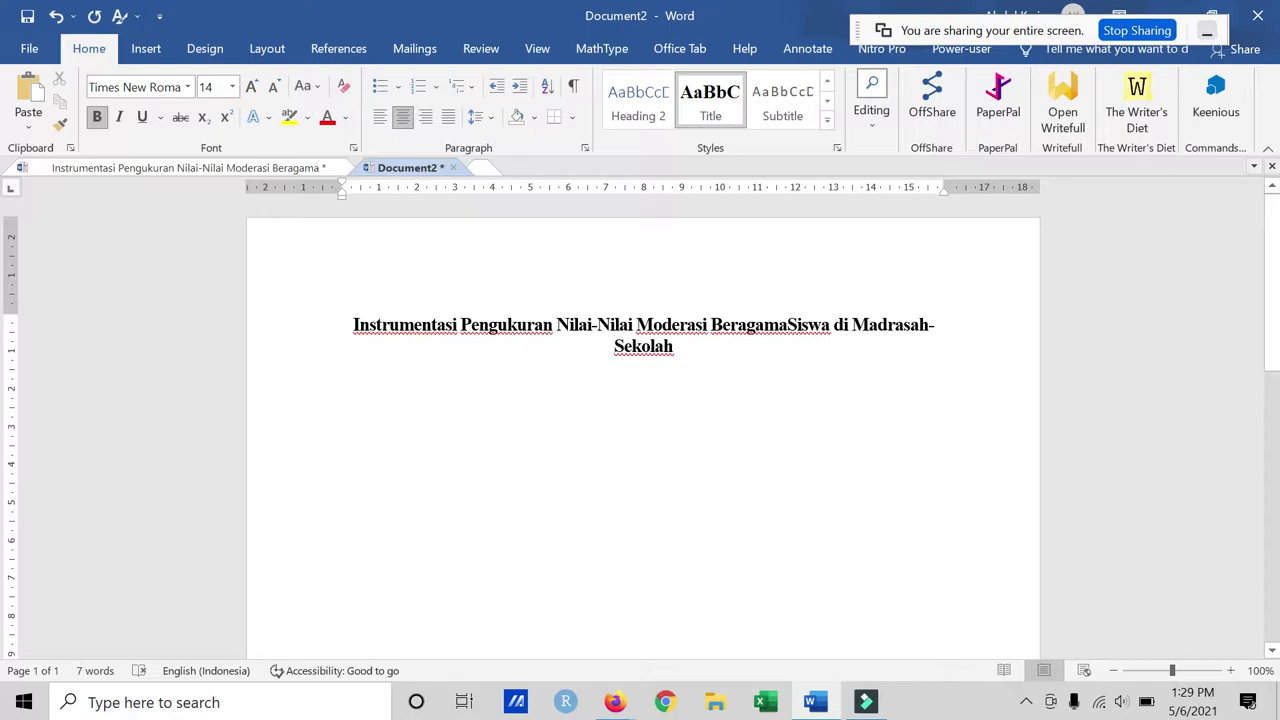
click(788, 324)
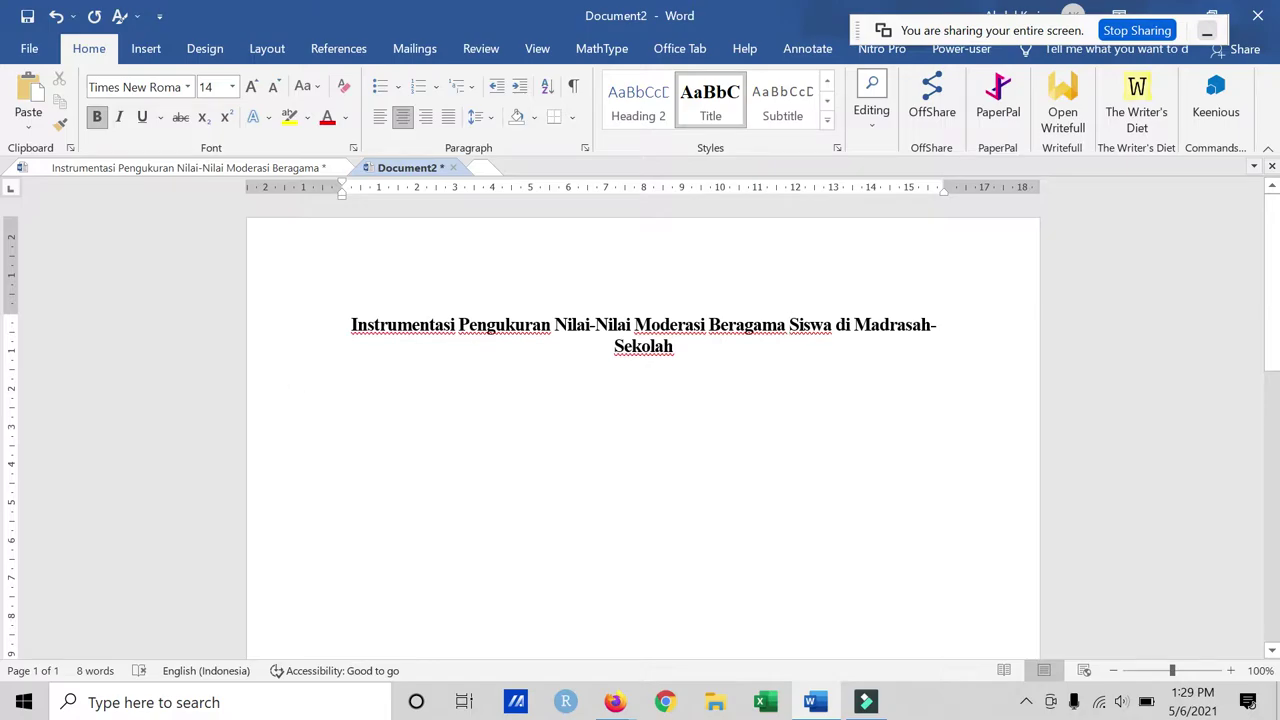
Step: Below the title, type Pendahuluan, Metode, Hasil Pembahasan, Kesimpulan and Daftar Pustaka on separate lines
click(740, 366)
key(BackSpace)
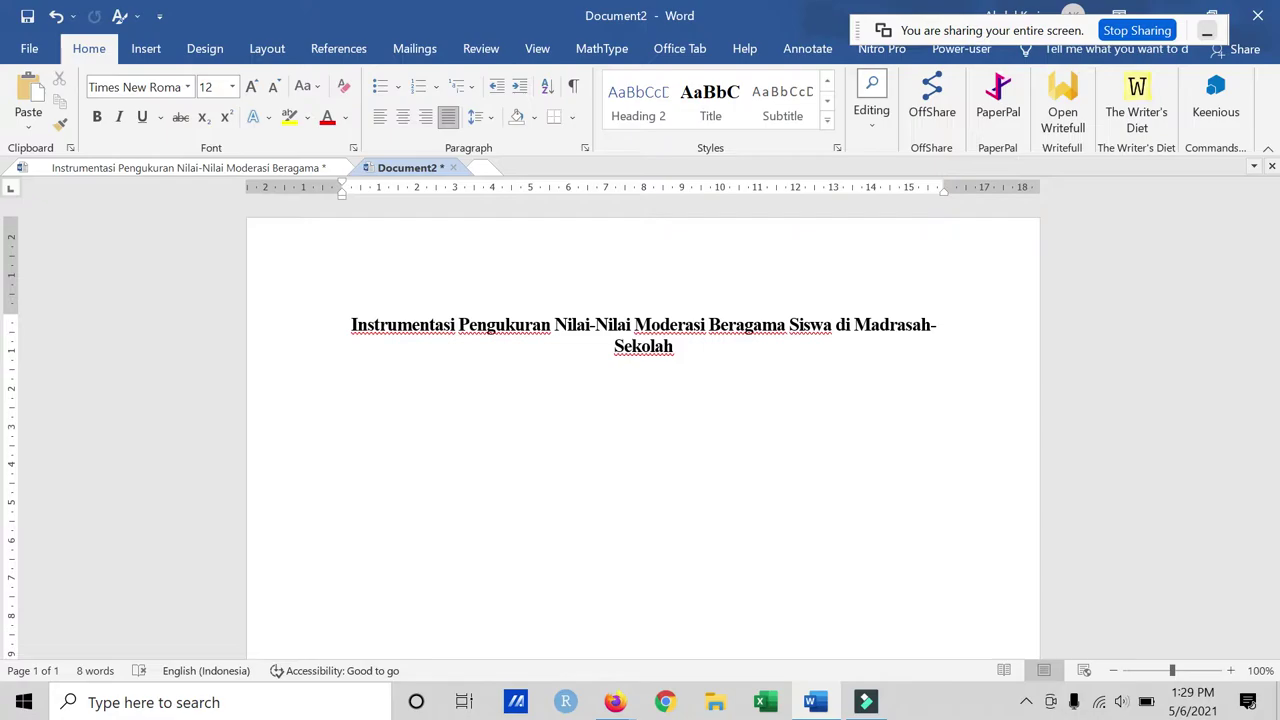
click(400, 380)
text(Pendahu)
text(luan)
key(Return)
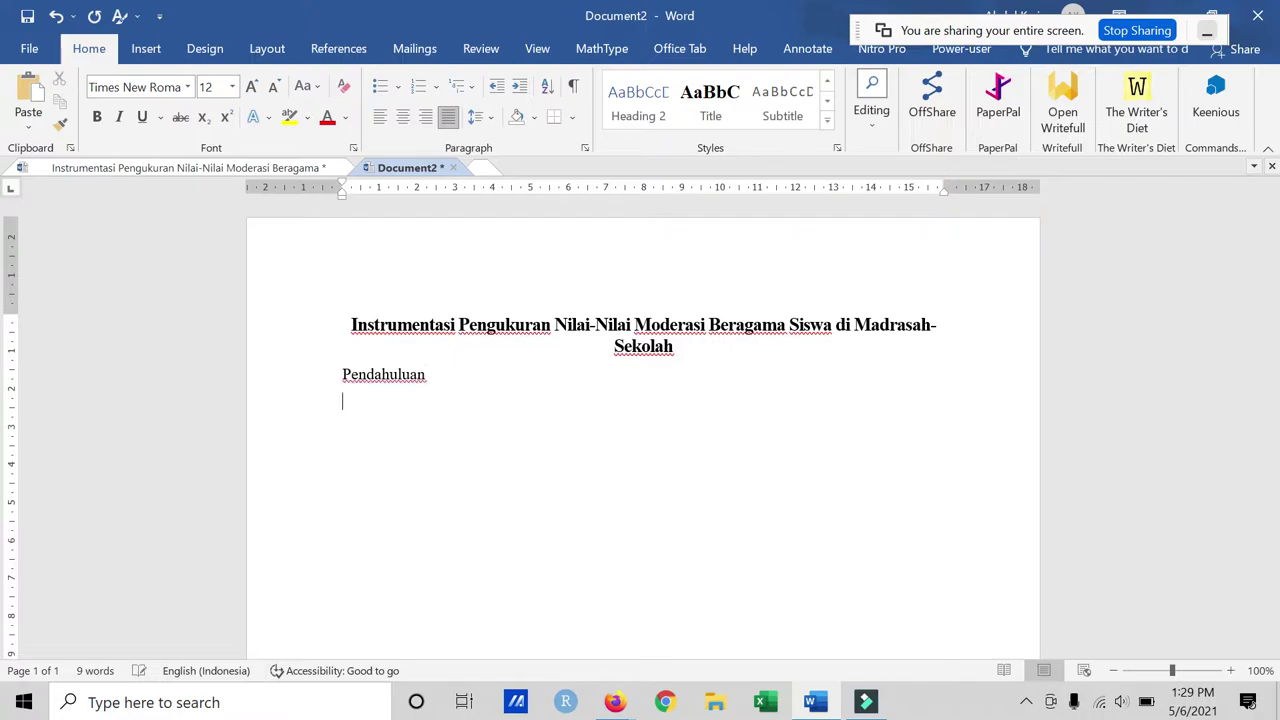
text(Metode)
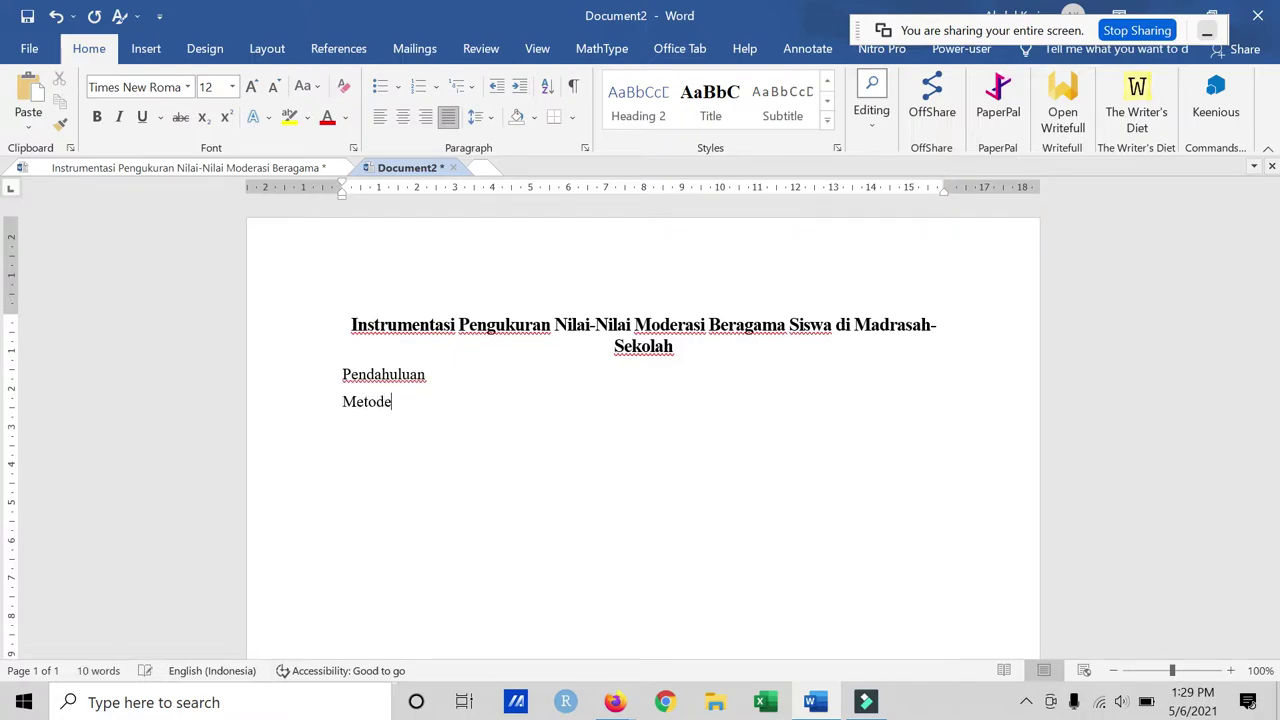
key(Return)
text(Hasil)
text( Pembahasan)
key(Return)
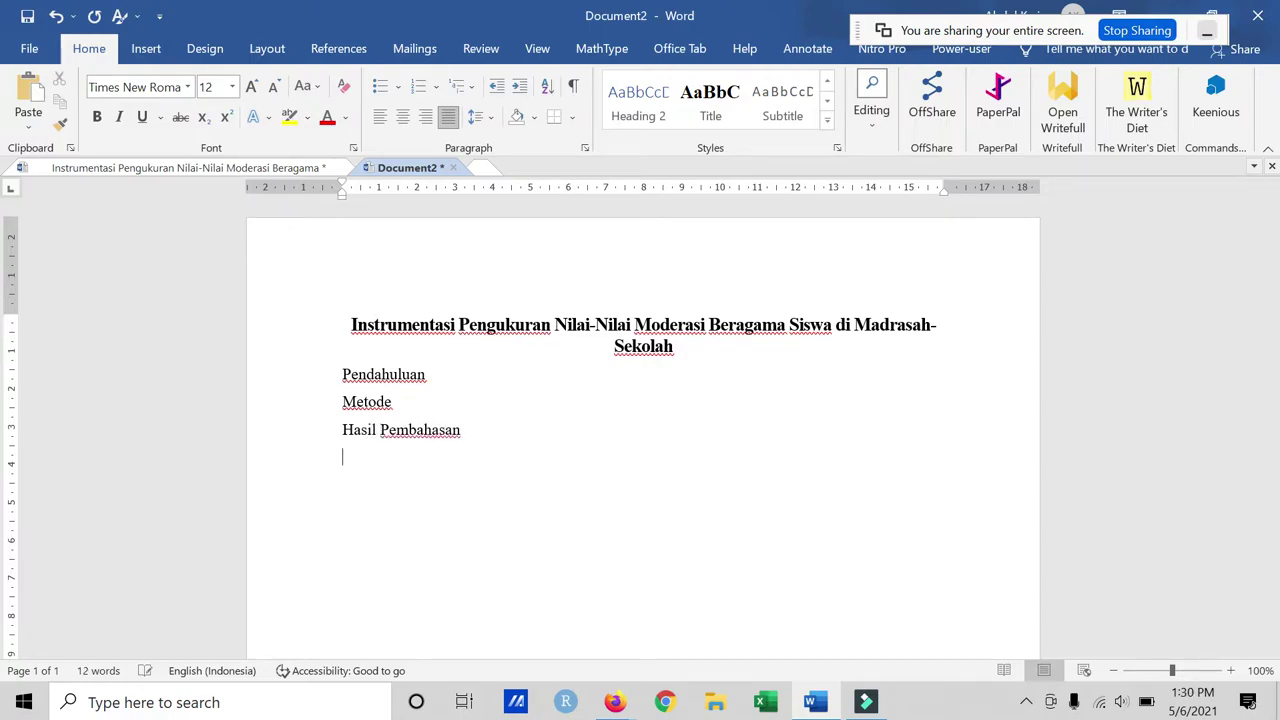
text(Kesimp)
text(u)
text(lan )
text(Daf)
text(tar)
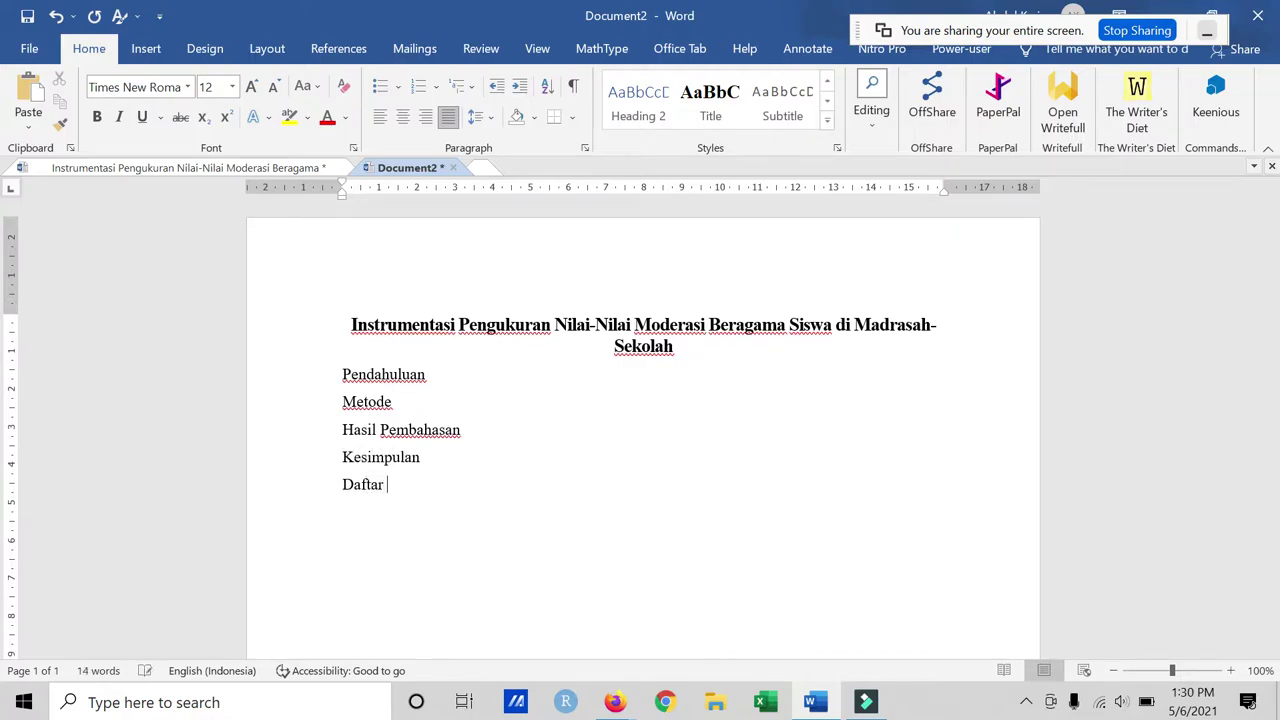
text( Pusta)
text(ka)
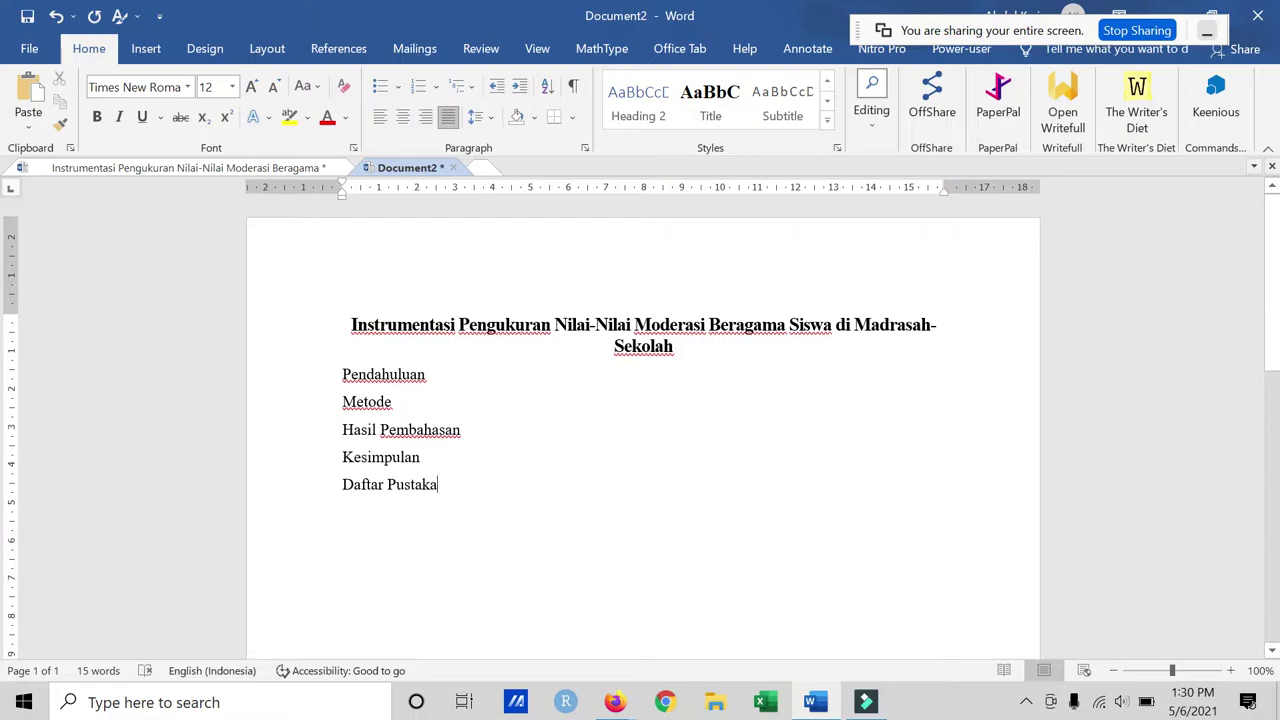
click(342, 374)
Step: Open Modify Style for the Heading 1 style from the Styles gallery
click(826, 125)
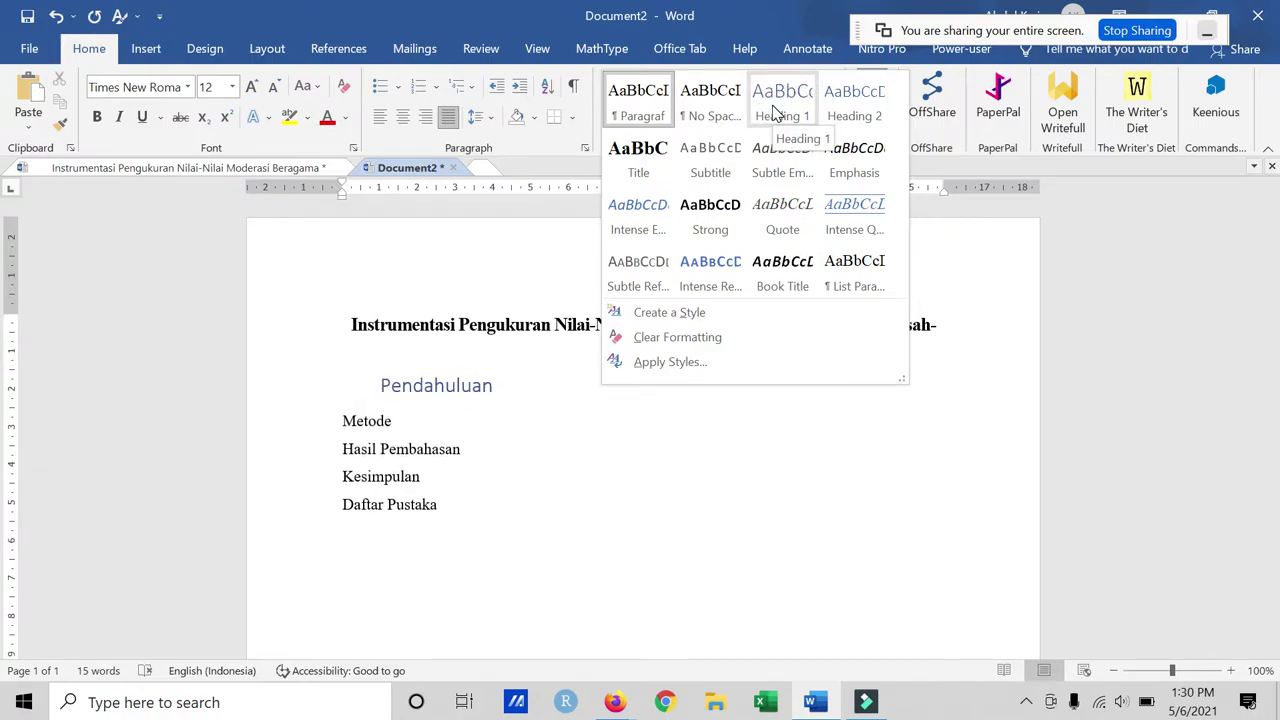
right_click(775, 112)
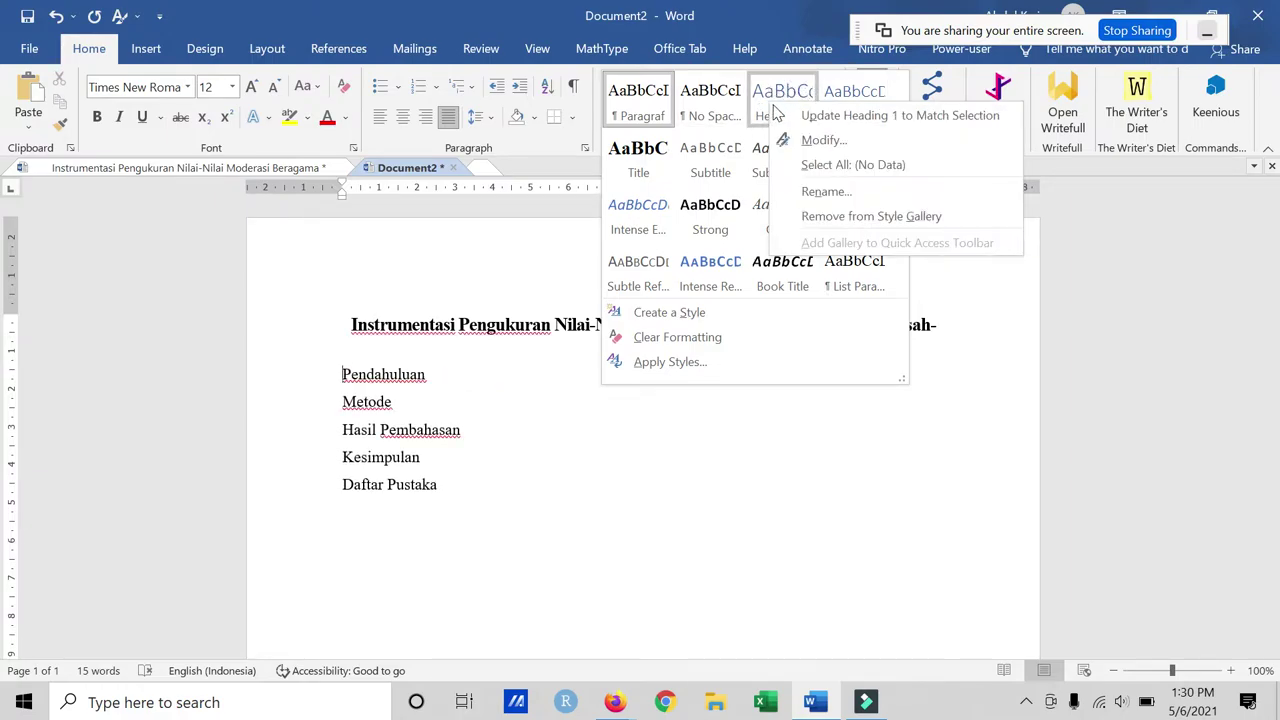
click(820, 140)
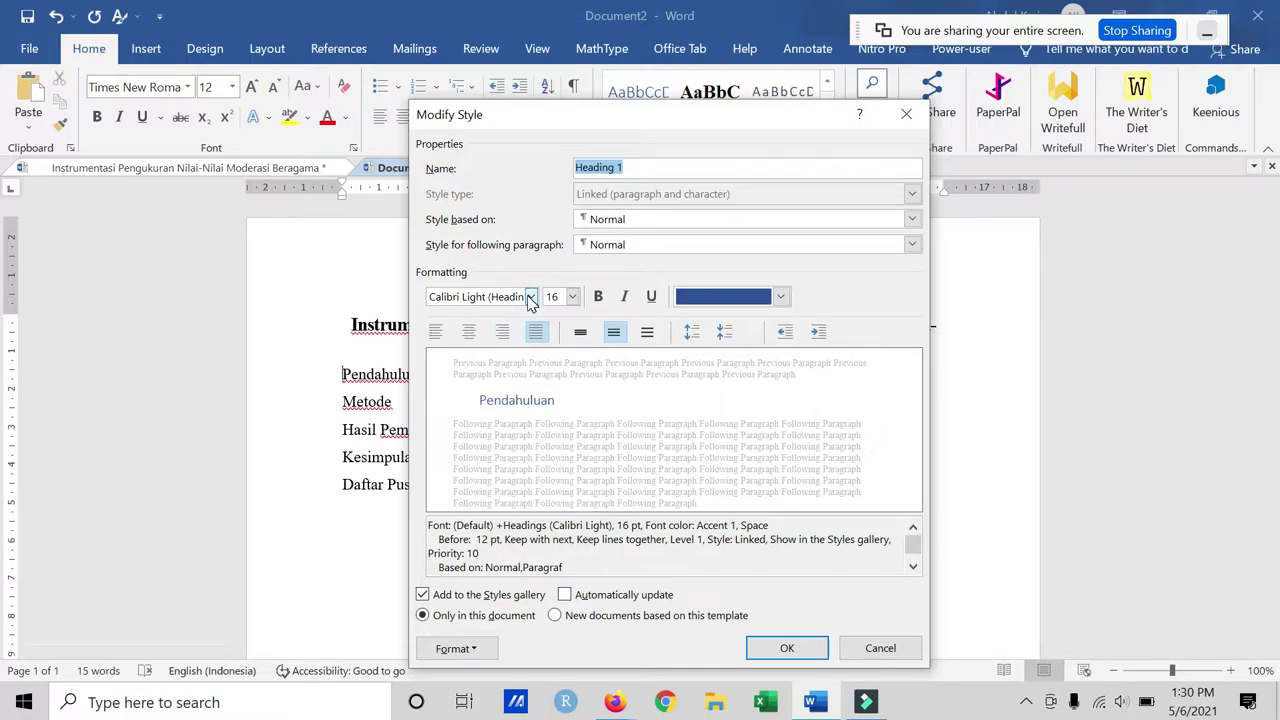
Step: Set Heading 1 to Times New Roman 12 pt bold with Automatic font colour
click(530, 297)
click(530, 363)
click(572, 297)
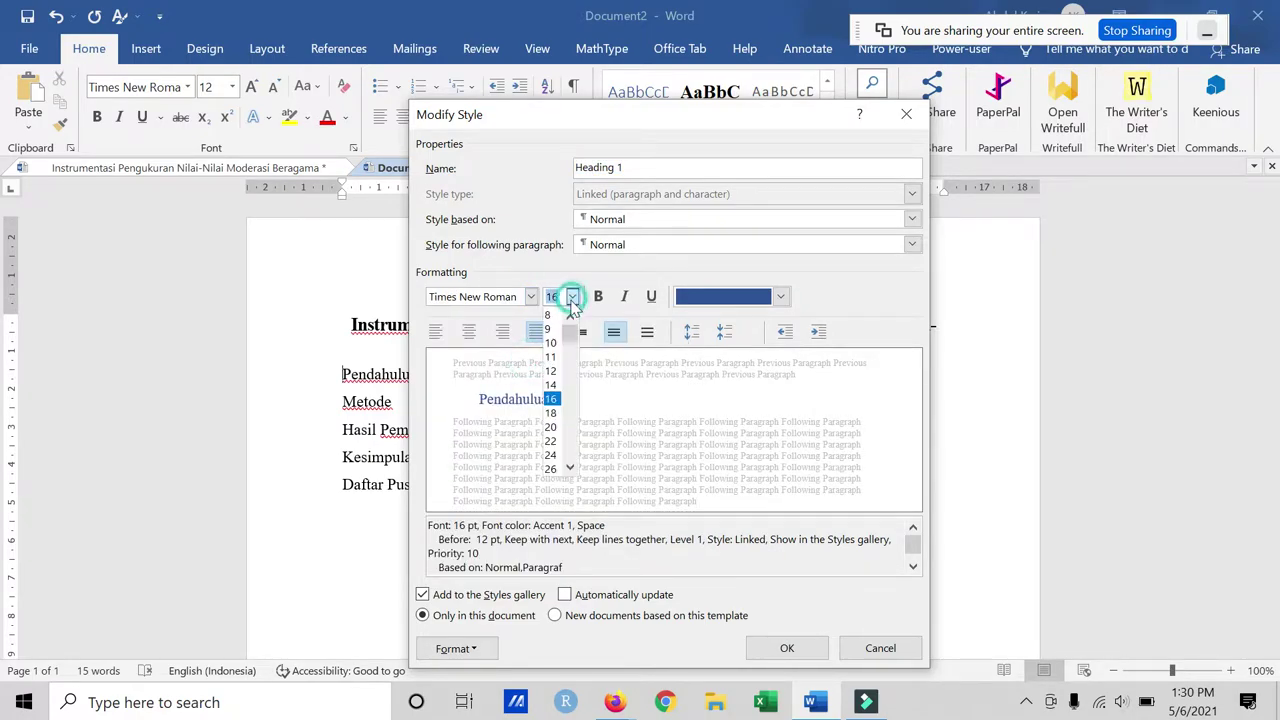
click(550, 371)
click(598, 296)
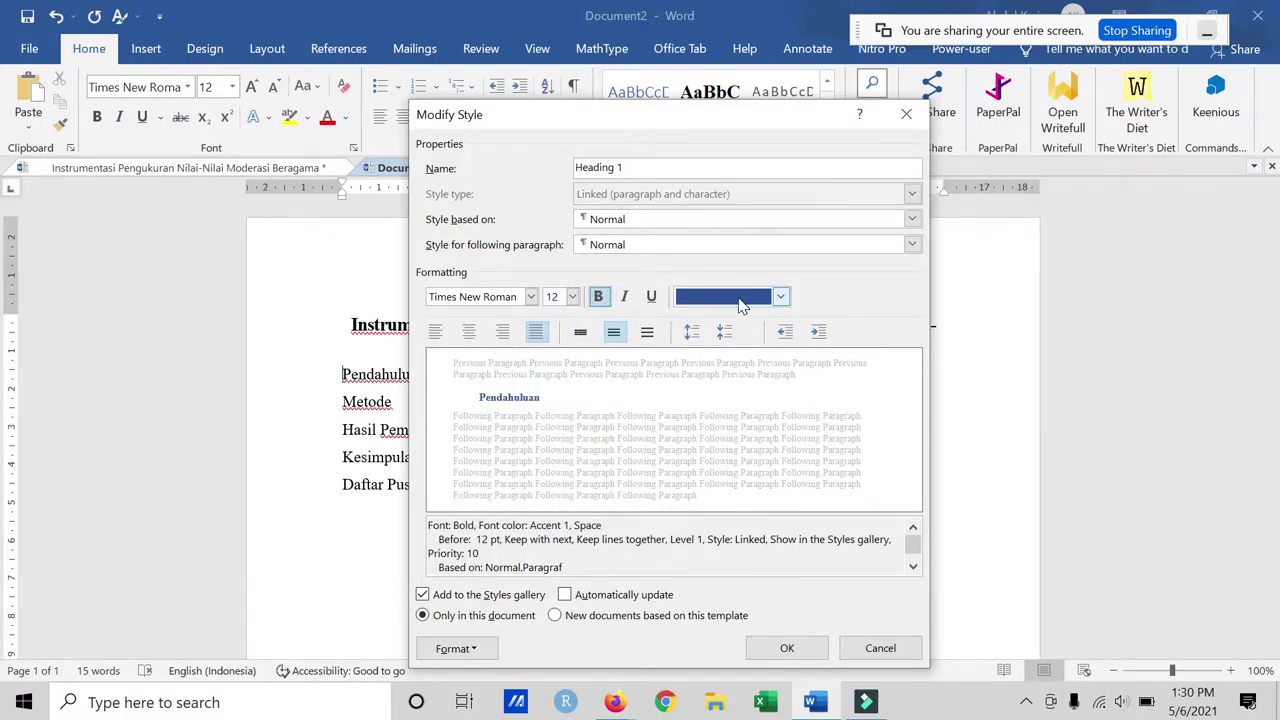
click(748, 302)
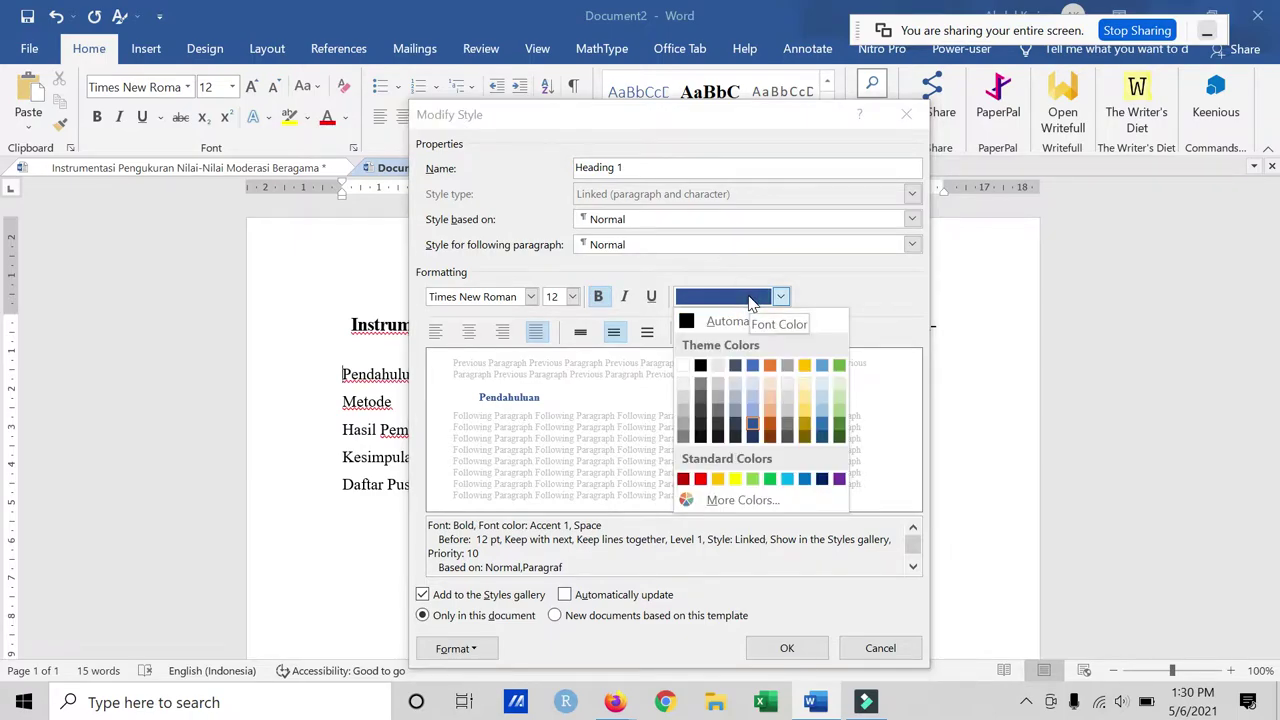
click(744, 322)
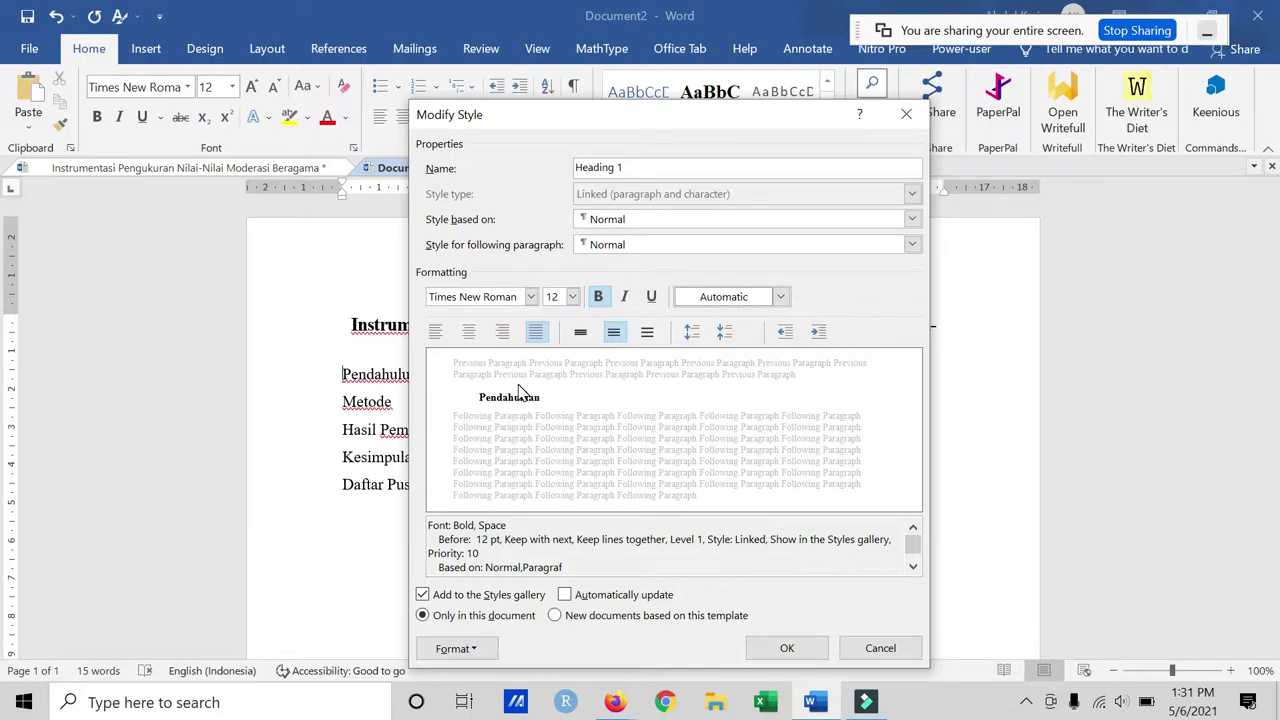
click(476, 650)
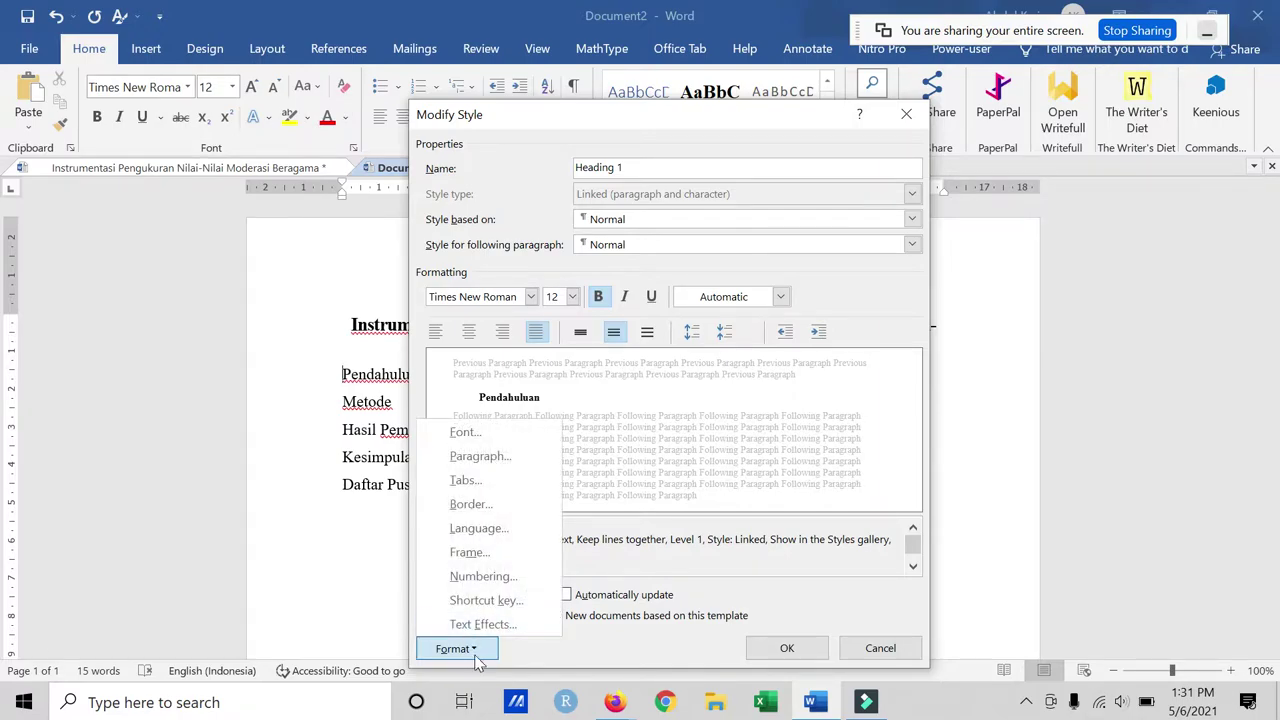
Step: Give Heading 1 the A. B. C. numbering format so it previews as 'A. Pendahuluan'
click(500, 578)
scroll(650, 317, down, 3)
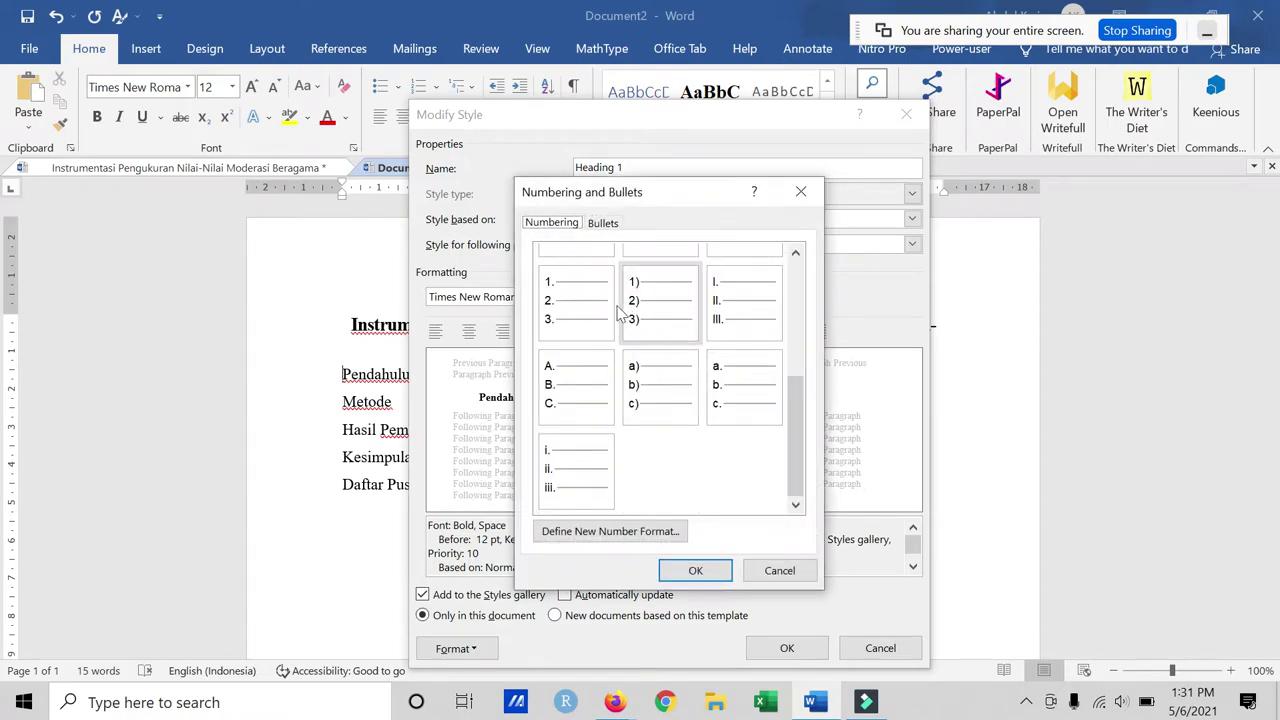
click(570, 376)
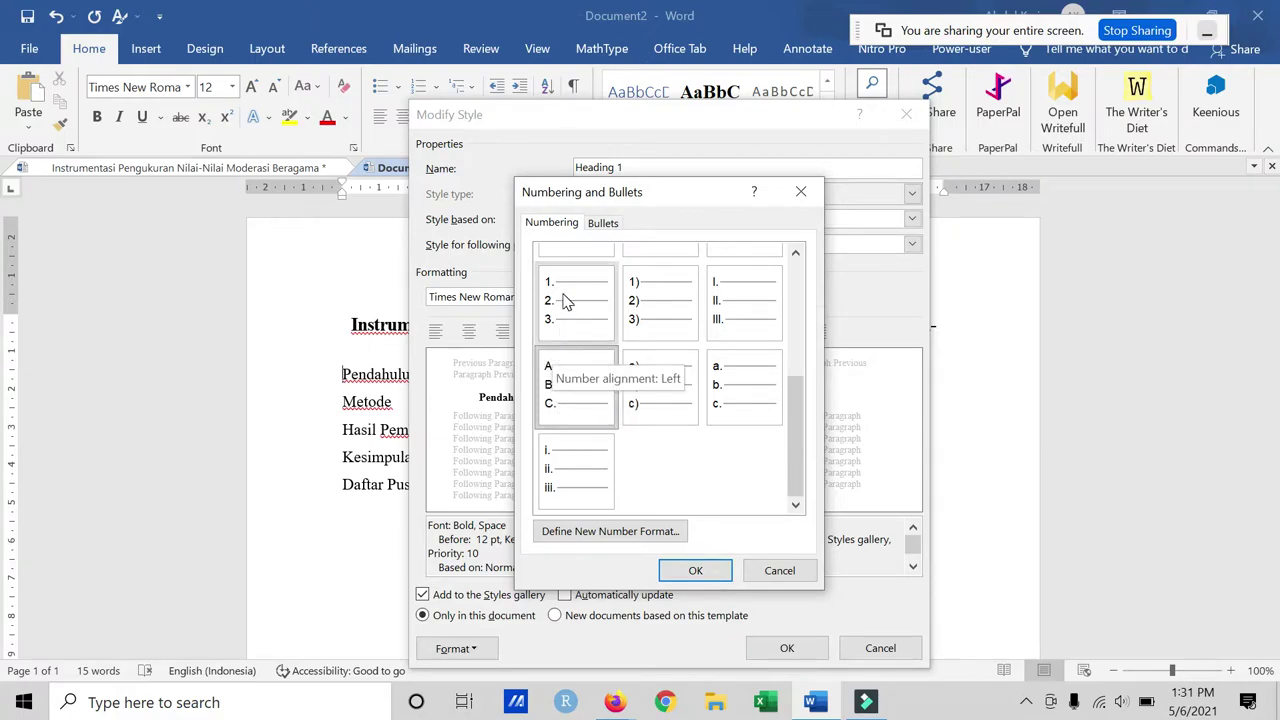
click(575, 388)
click(695, 570)
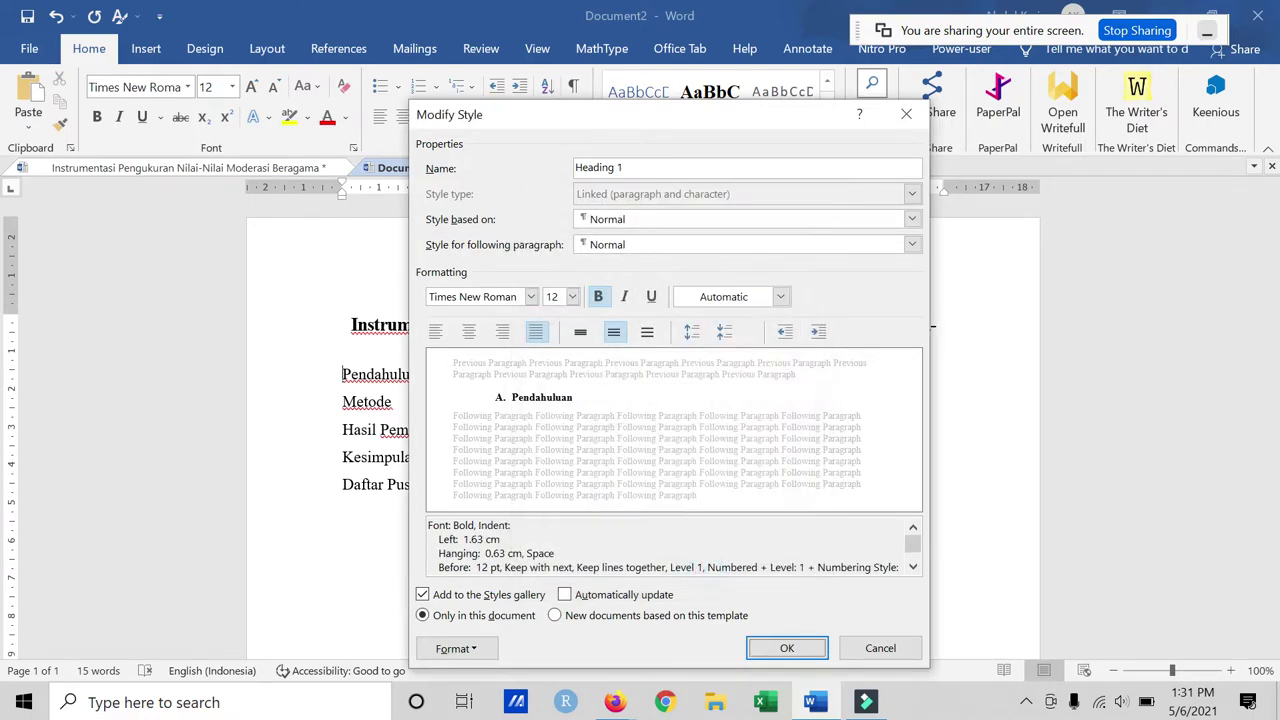
Step: Set Heading 1 paragraphs to Single line spacing with 8 pt before and 8 pt after
click(468, 648)
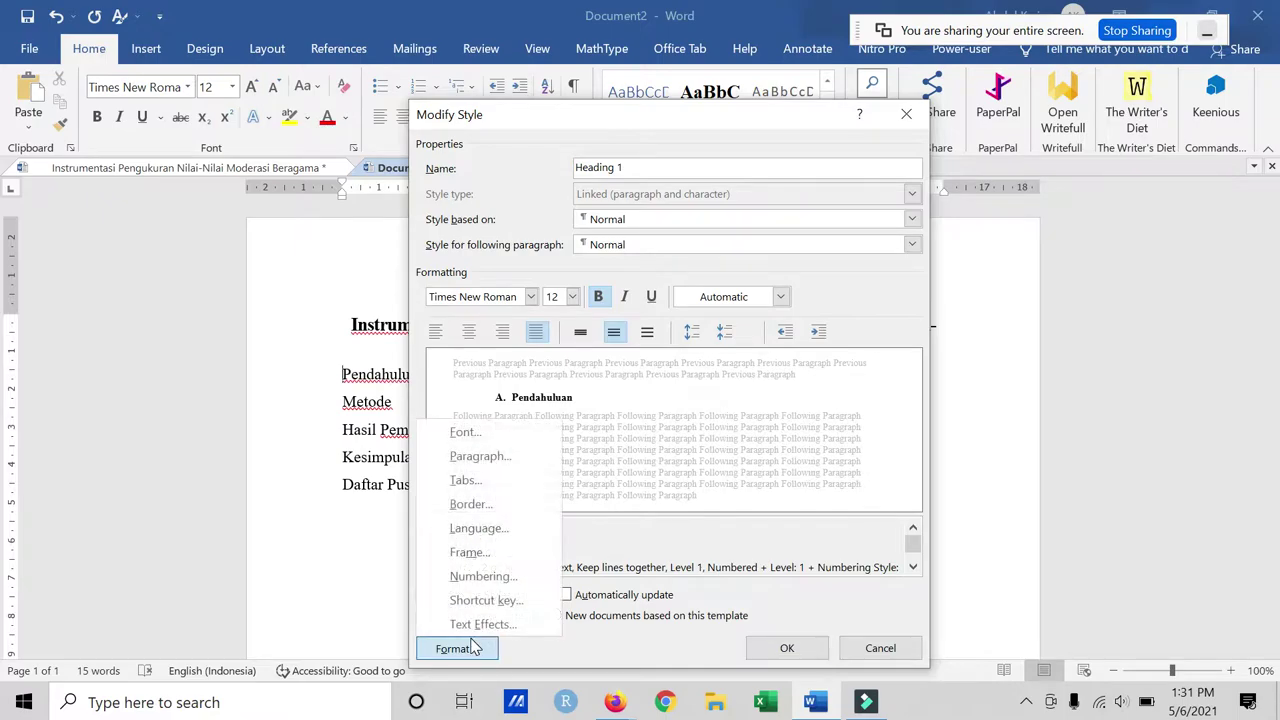
click(474, 458)
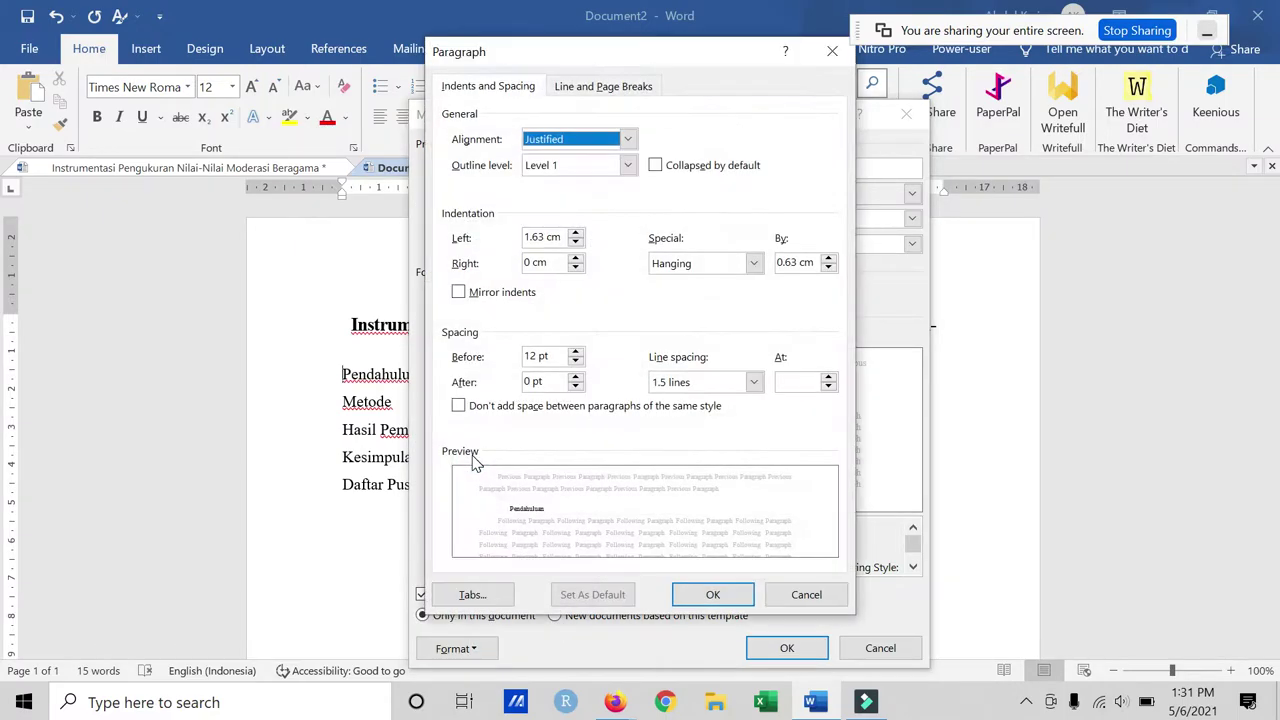
click(672, 383)
click(666, 401)
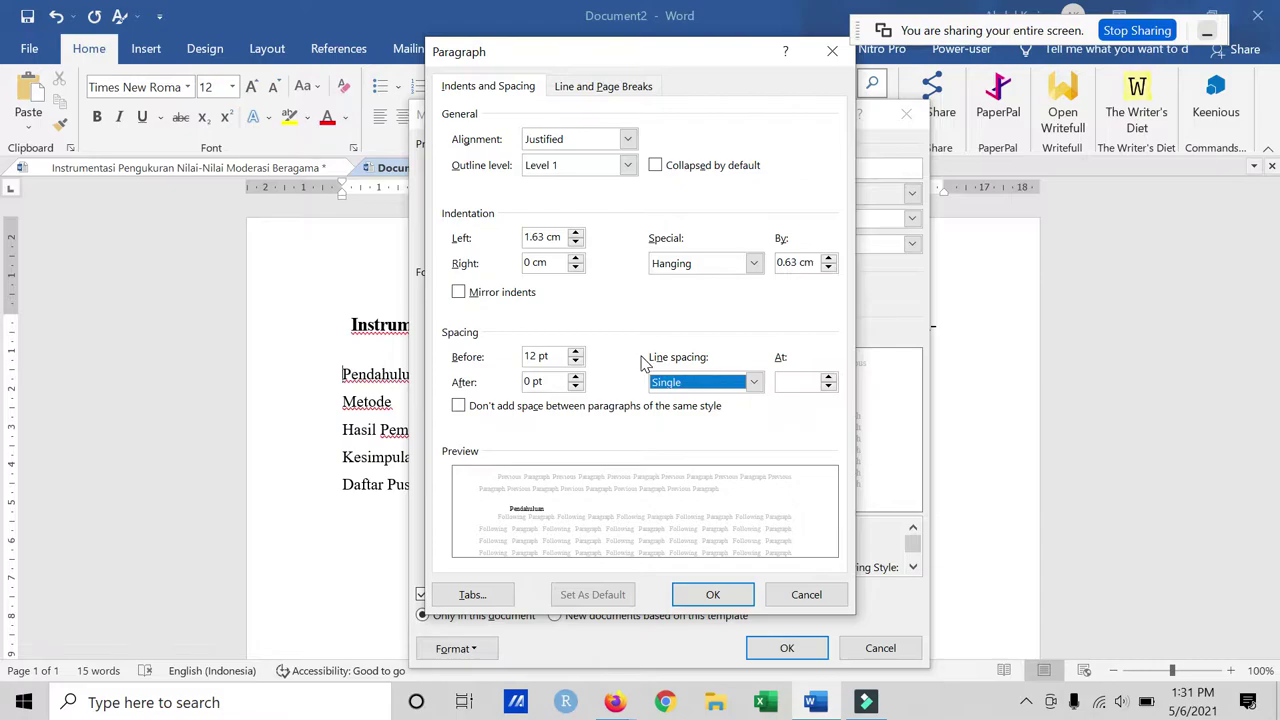
click(559, 355)
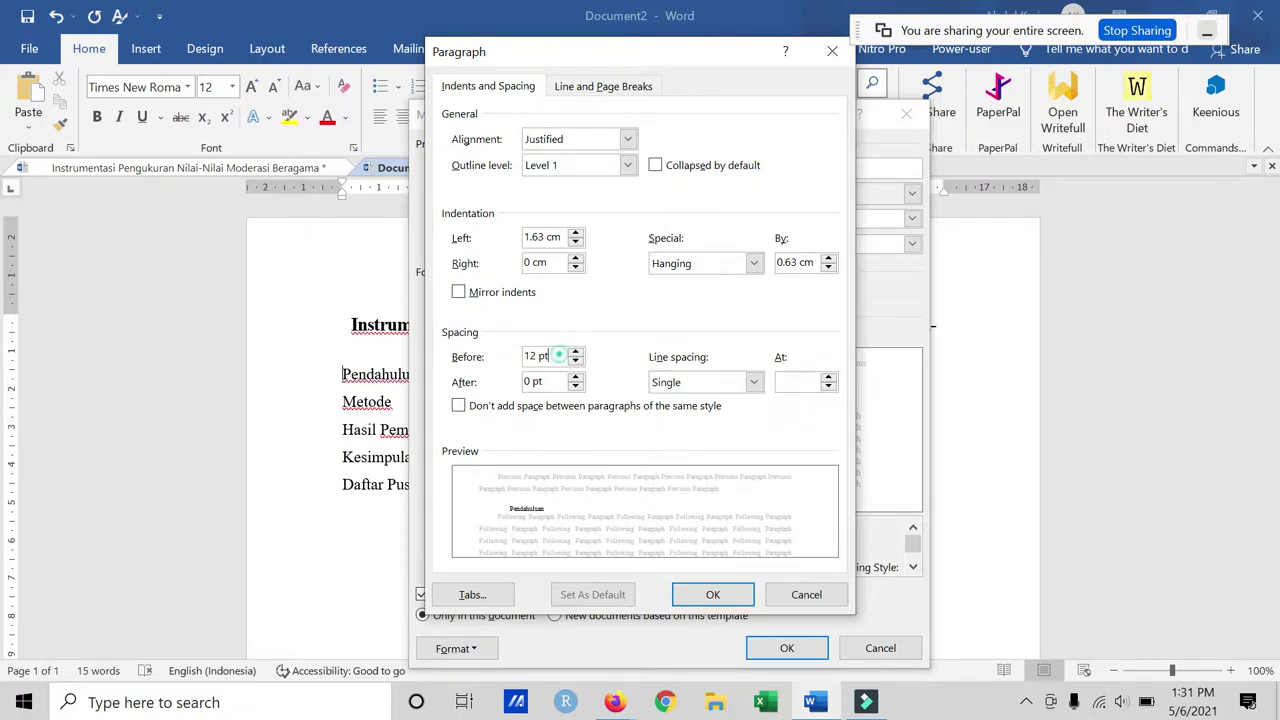
drag(559, 355, 526, 356)
text(8)
key(Tab)
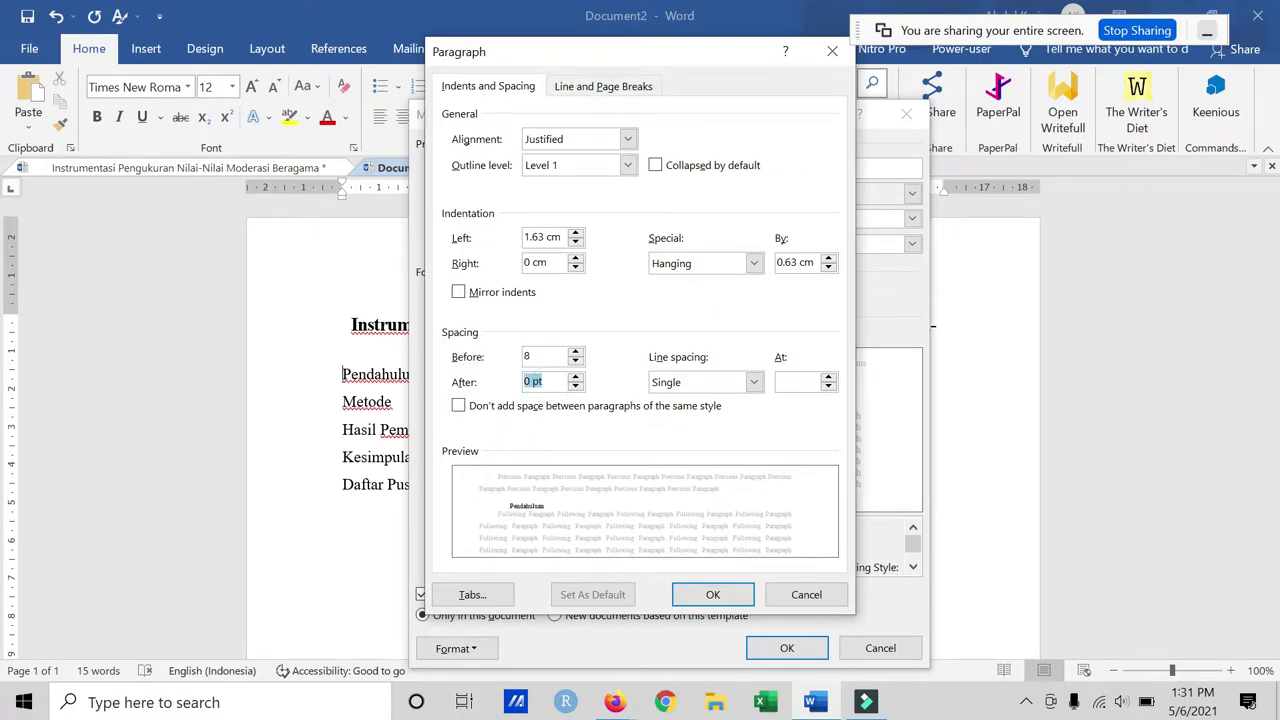
text(8)
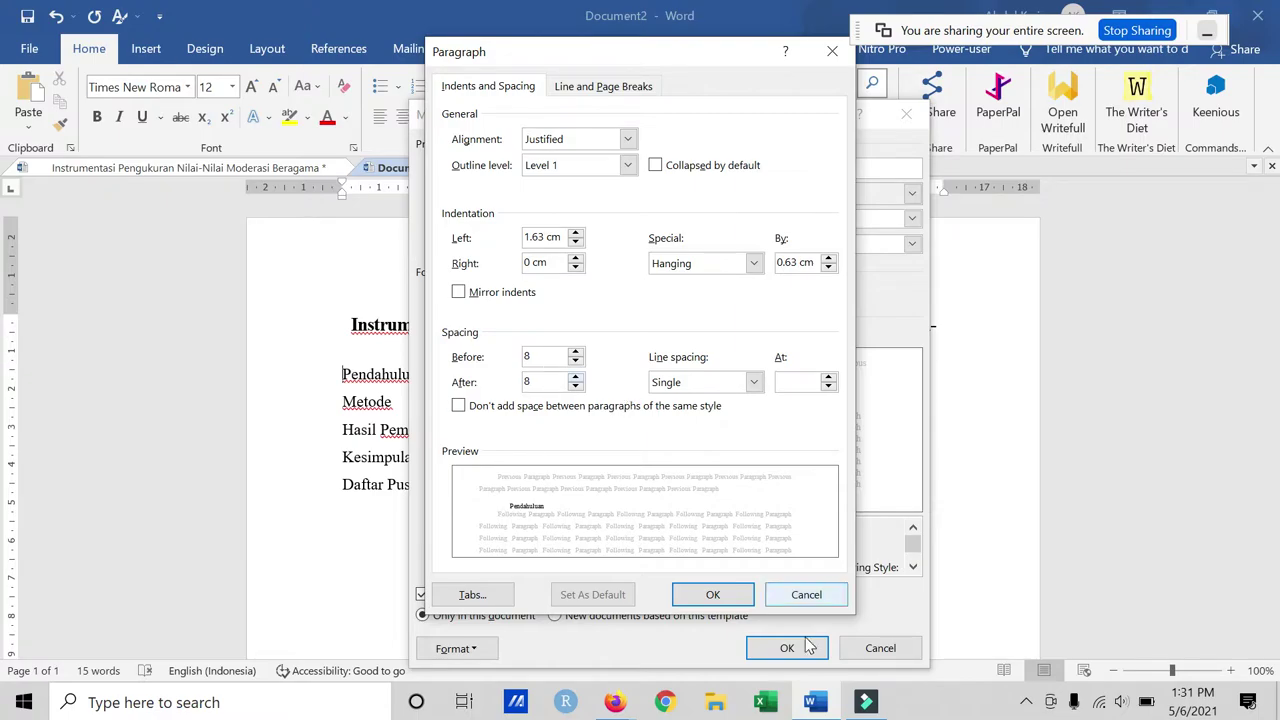
click(714, 594)
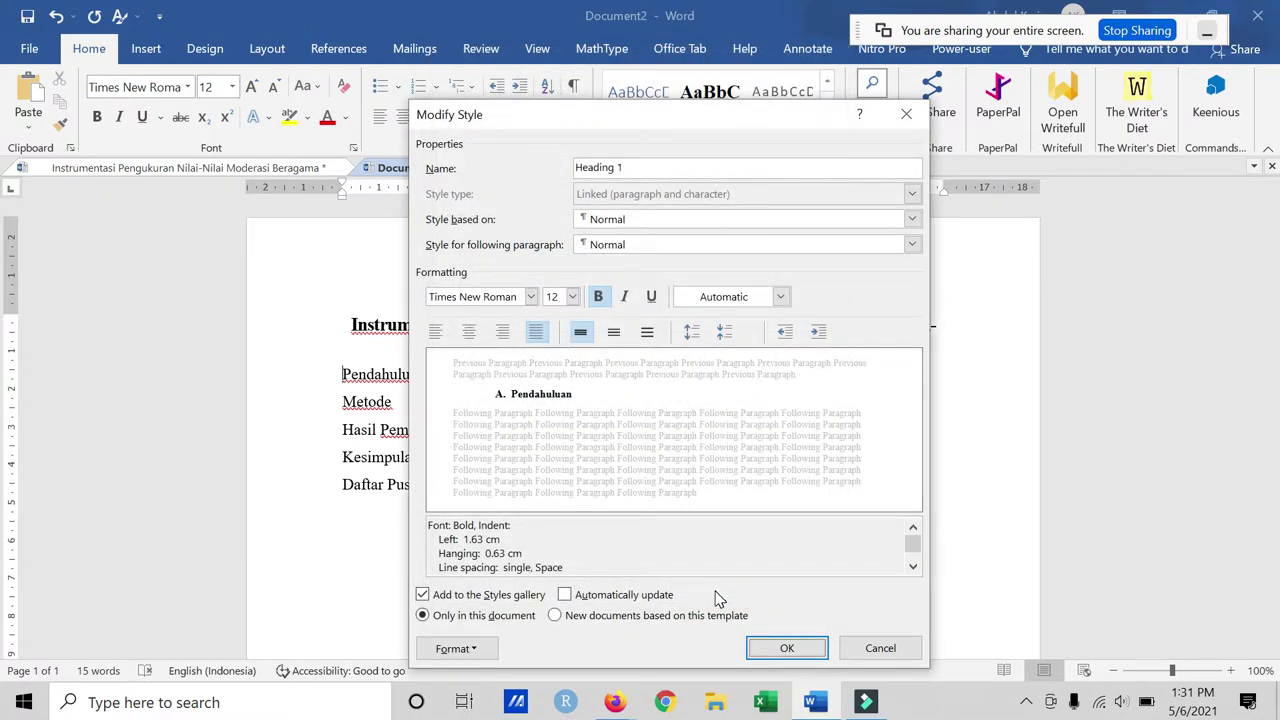
Step: Apply the modified Heading 1 style to Pendahuluan, making it heading A
click(787, 649)
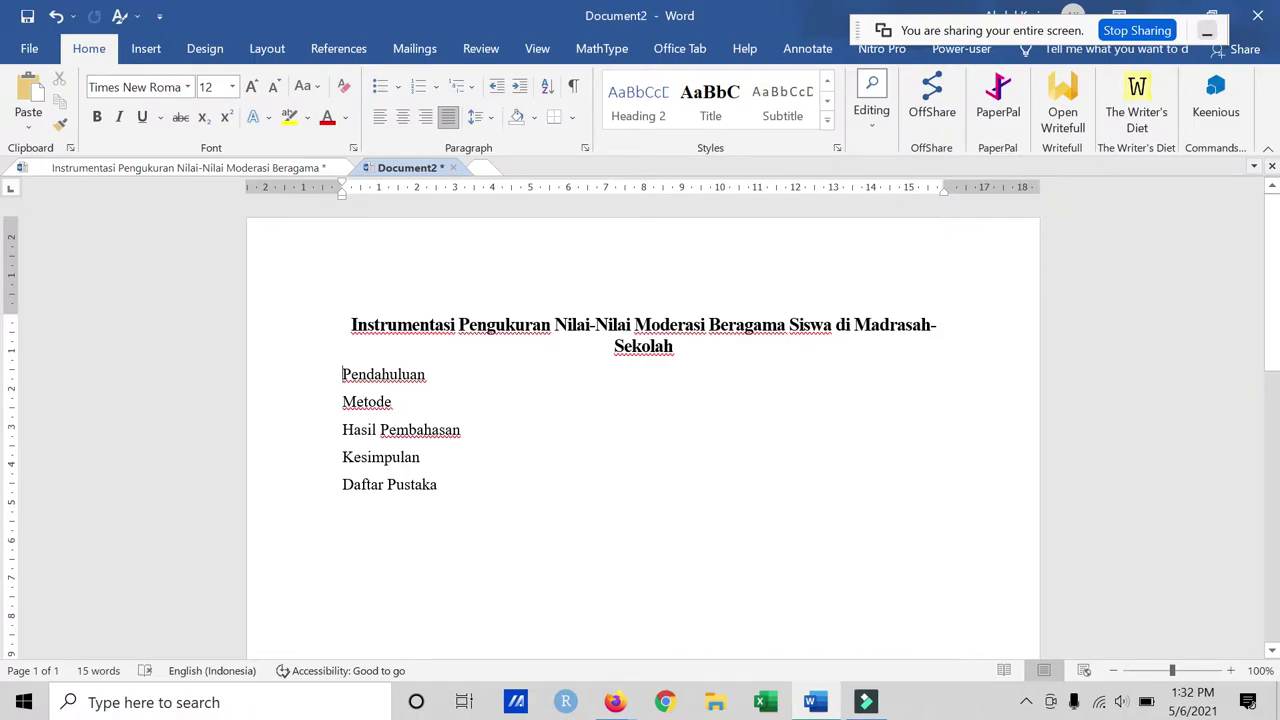
click(827, 120)
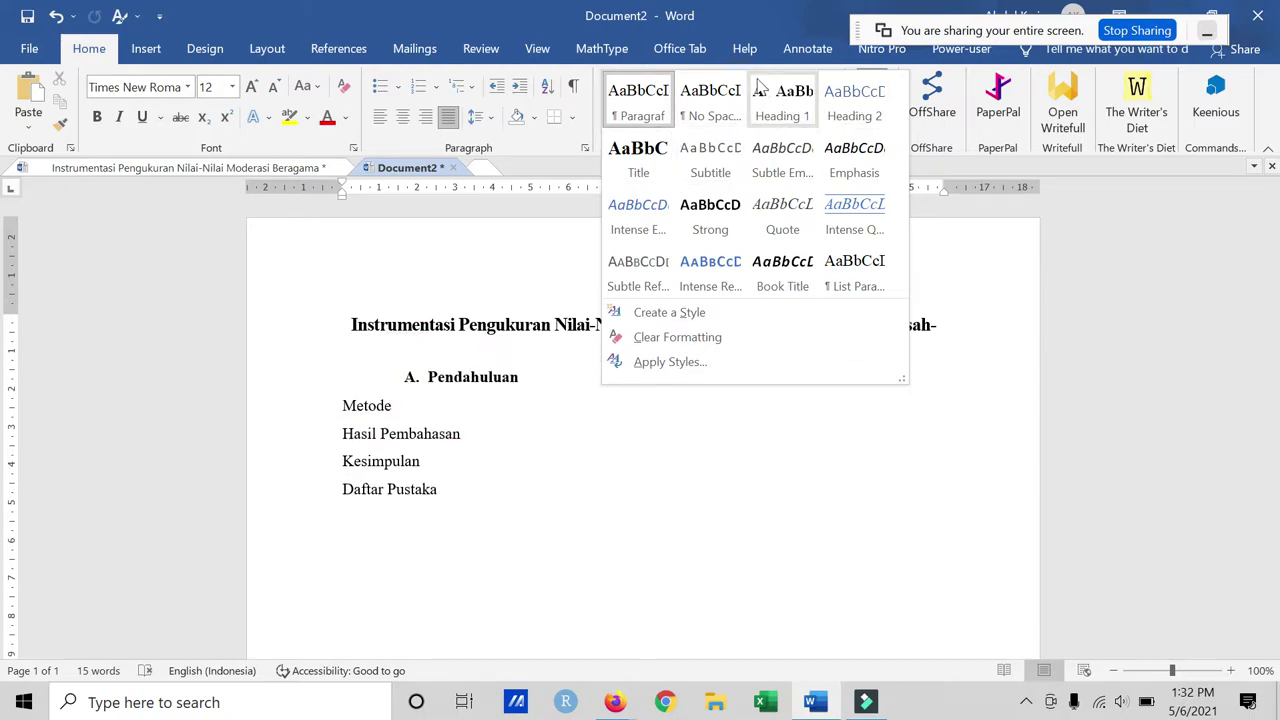
click(551, 465)
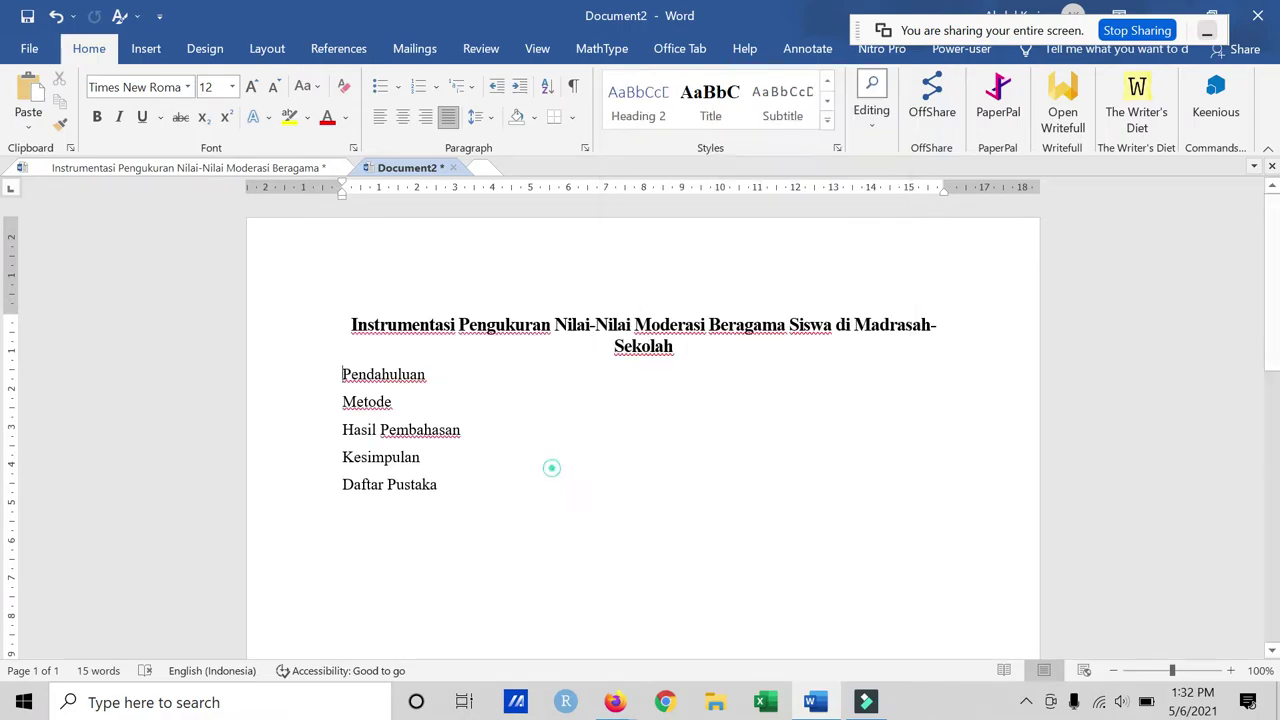
click(384, 373)
double_click(350, 374)
click(360, 374)
click(827, 119)
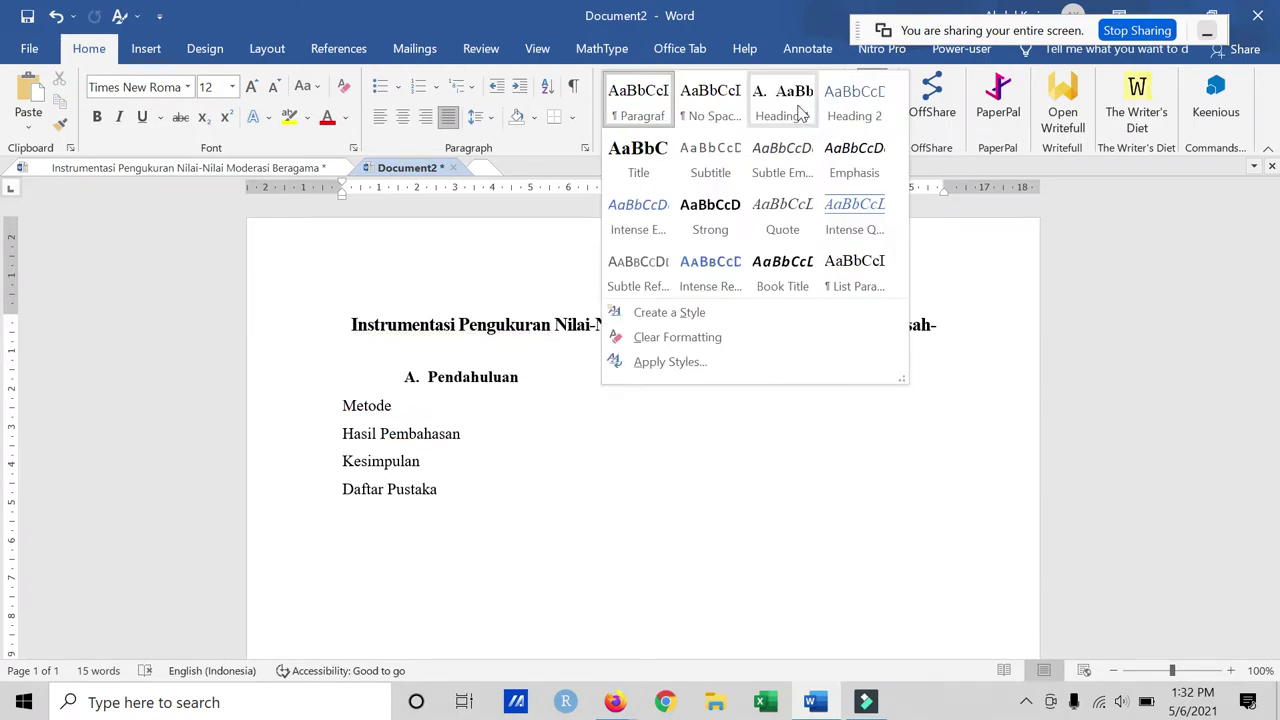
click(800, 113)
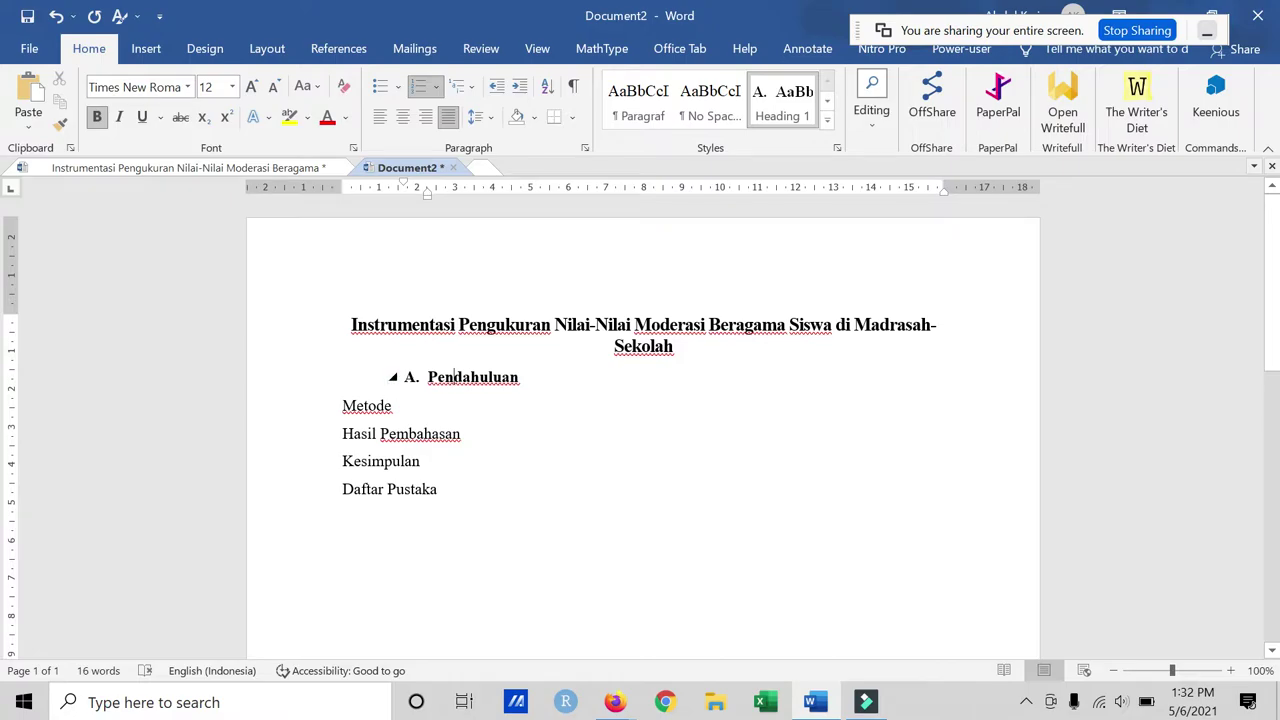
Step: Apply Heading 1 to Metode, Hasil Pembahasan, Kesimpulan and Daftar Pustaka as headings B–E
click(358, 405)
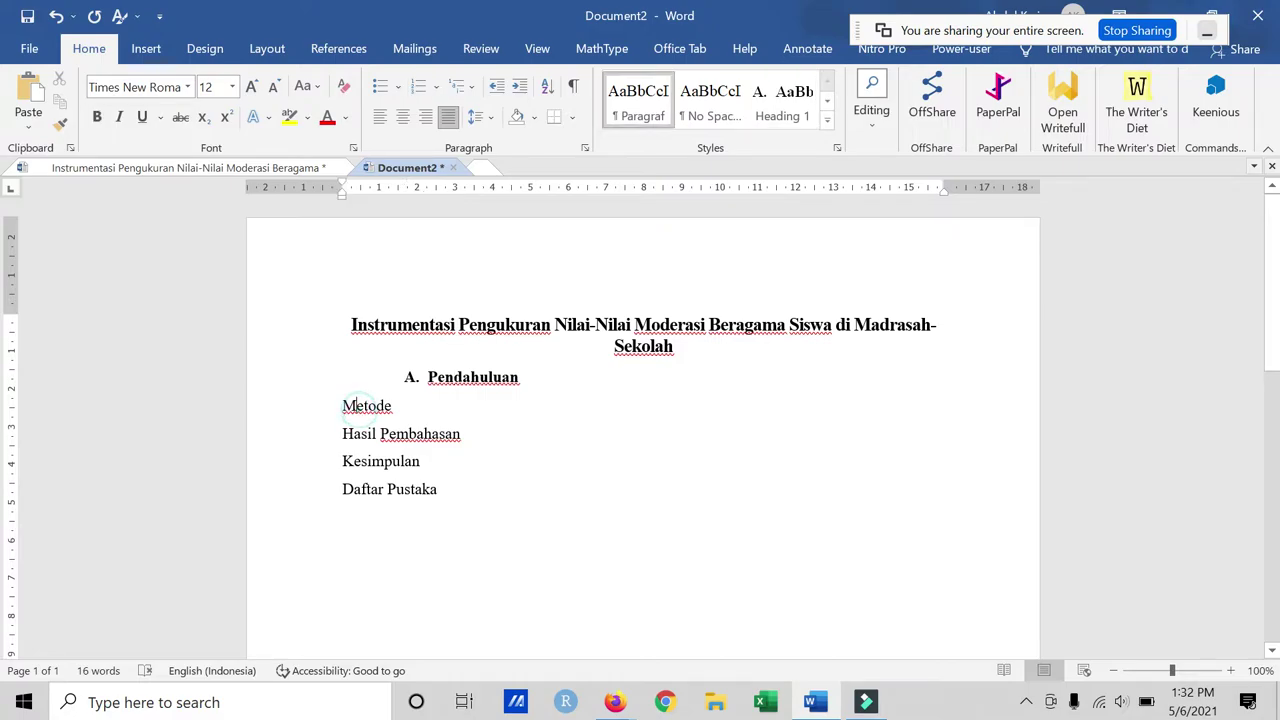
click(772, 119)
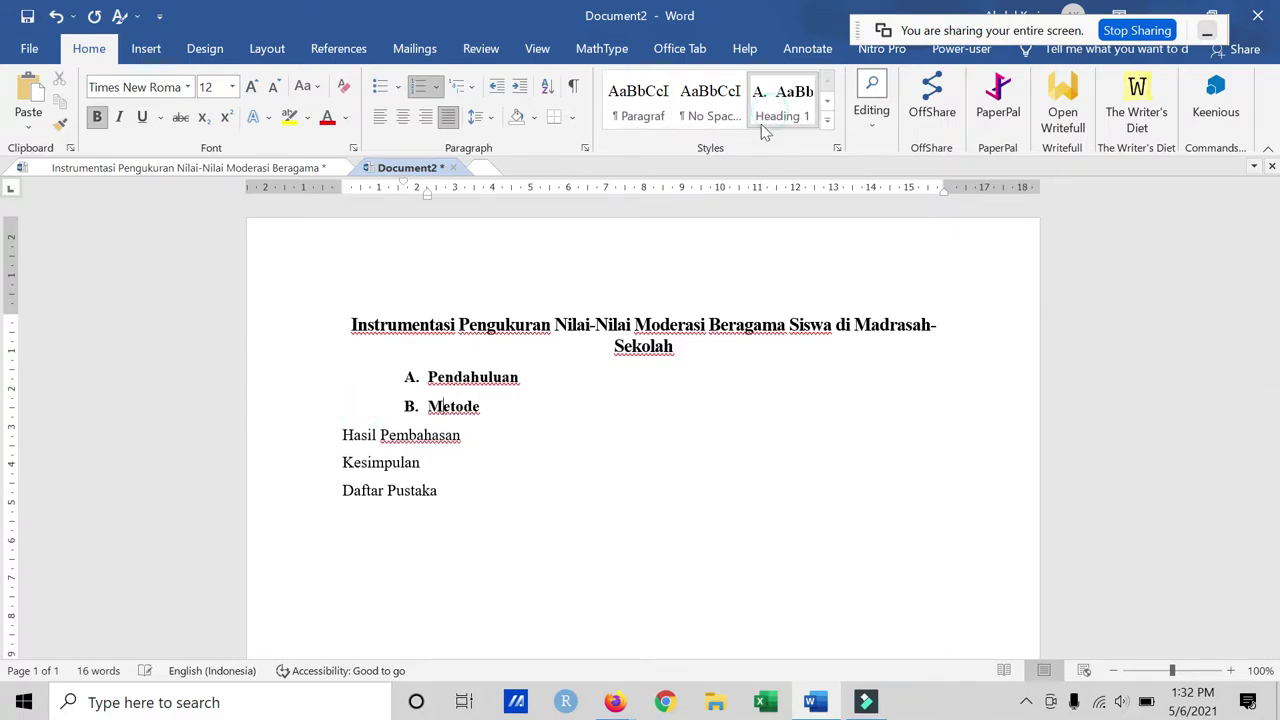
click(429, 434)
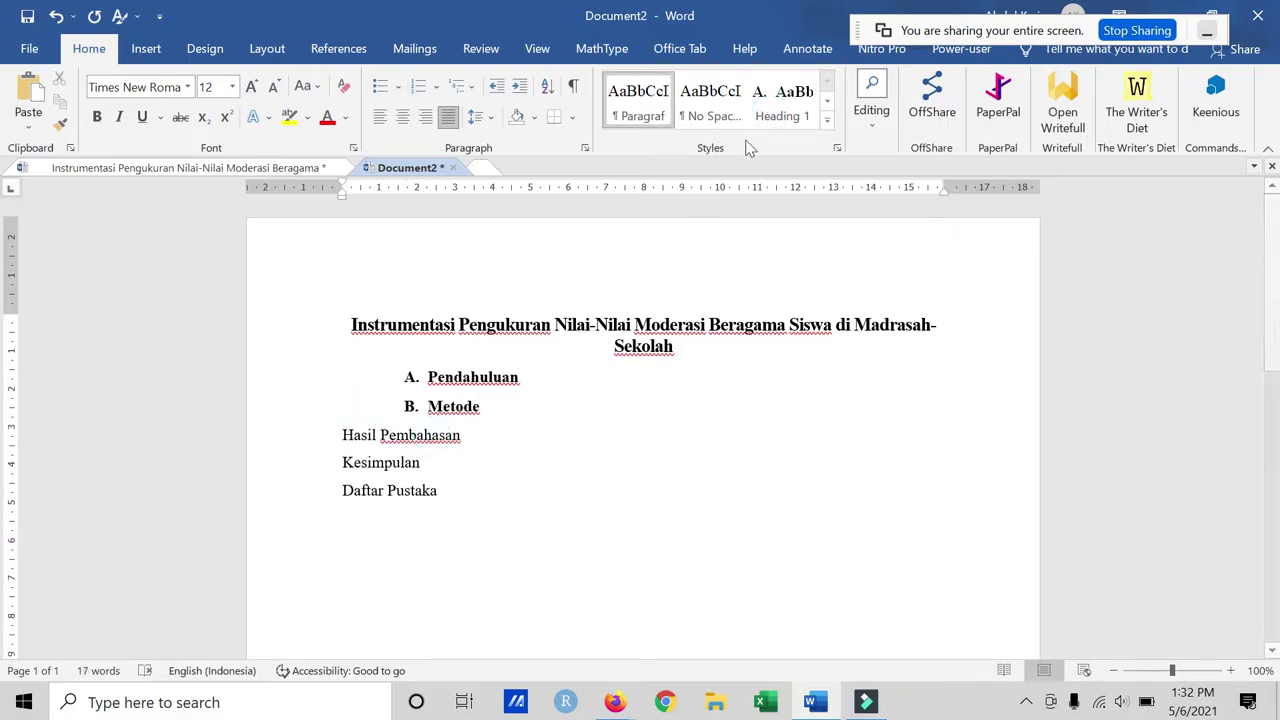
click(780, 112)
click(393, 464)
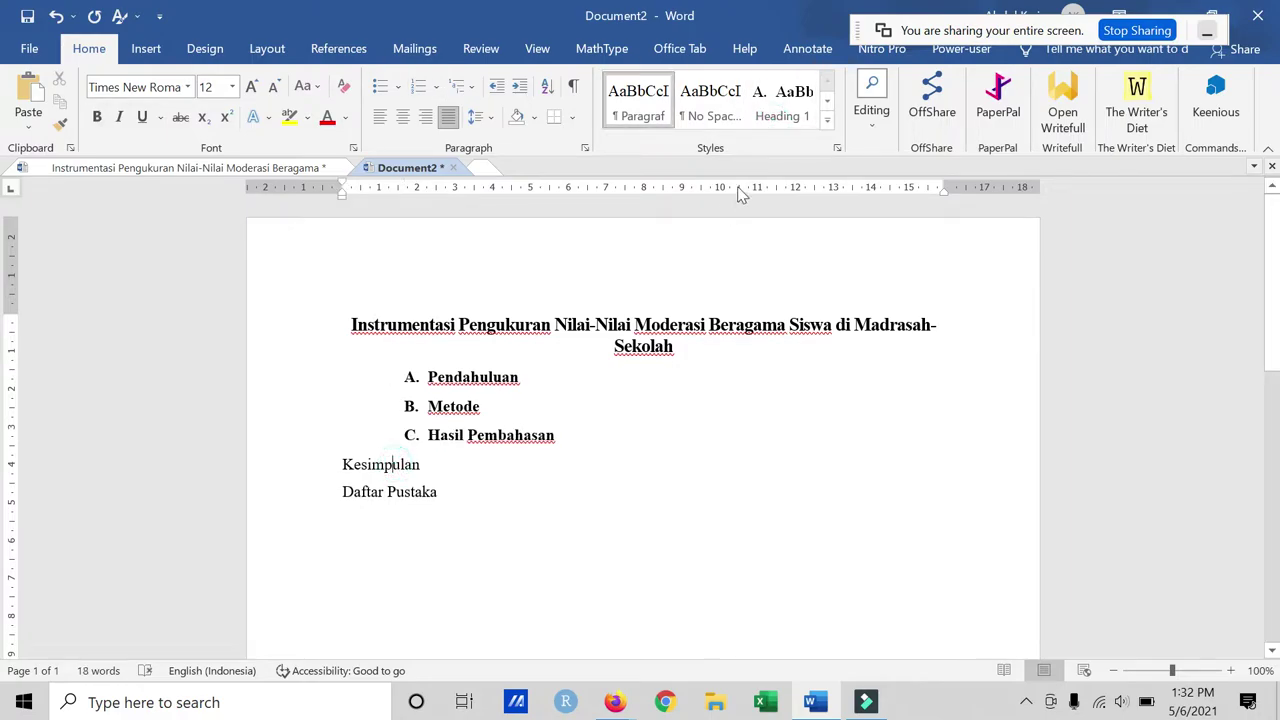
click(800, 115)
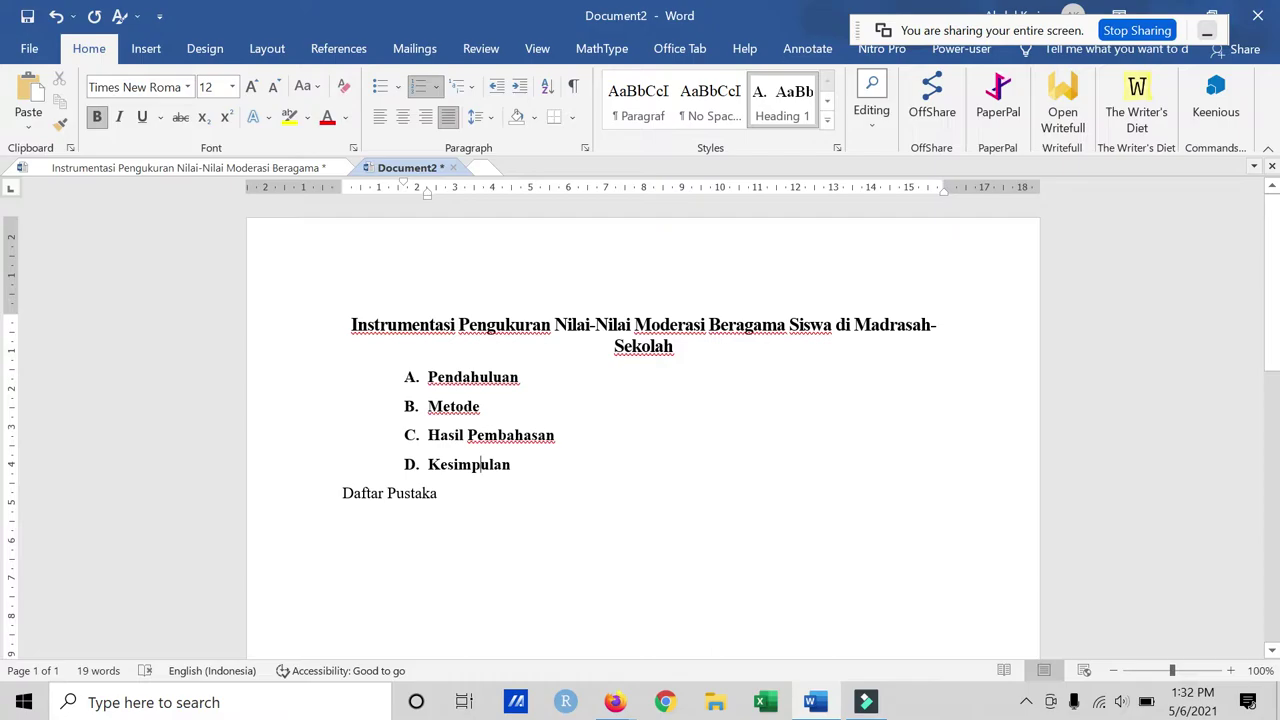
click(398, 492)
click(785, 105)
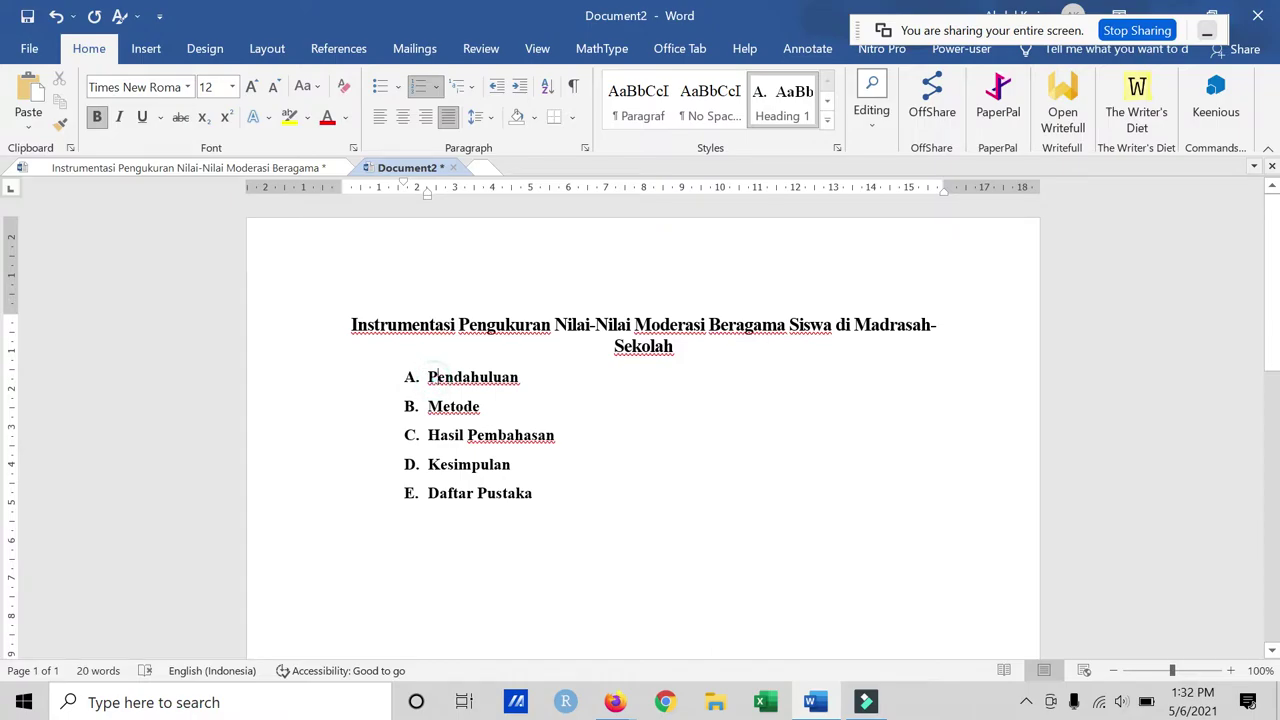
Step: Drag heading A's indent markers on the ruler out to the left margin
drag(427, 194, 364, 192)
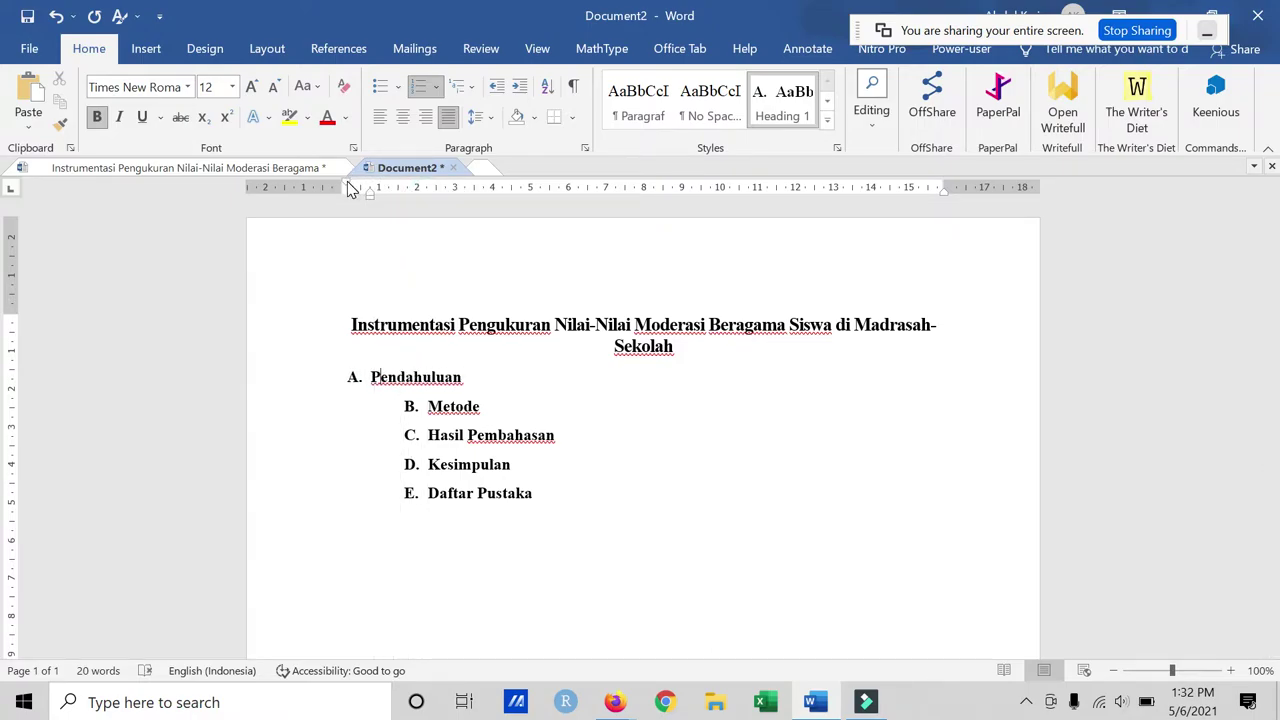
drag(352, 190, 346, 190)
click(370, 194)
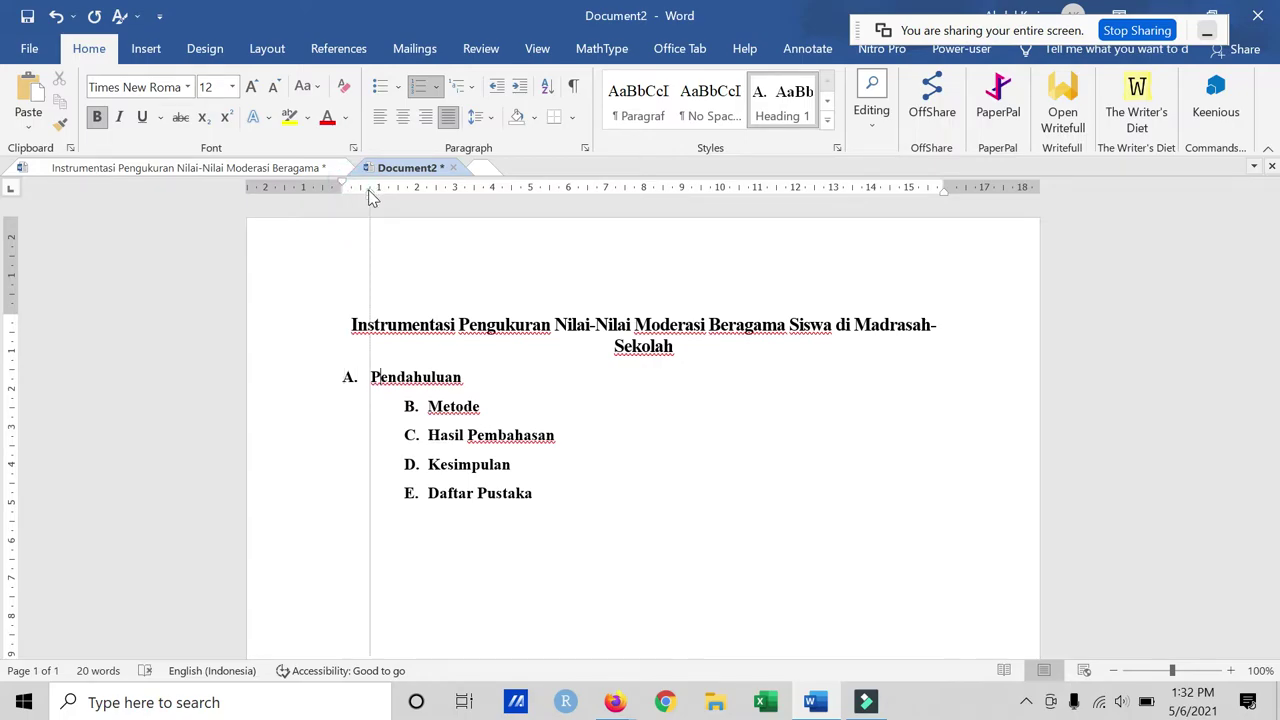
double_click(379, 376)
click(374, 376)
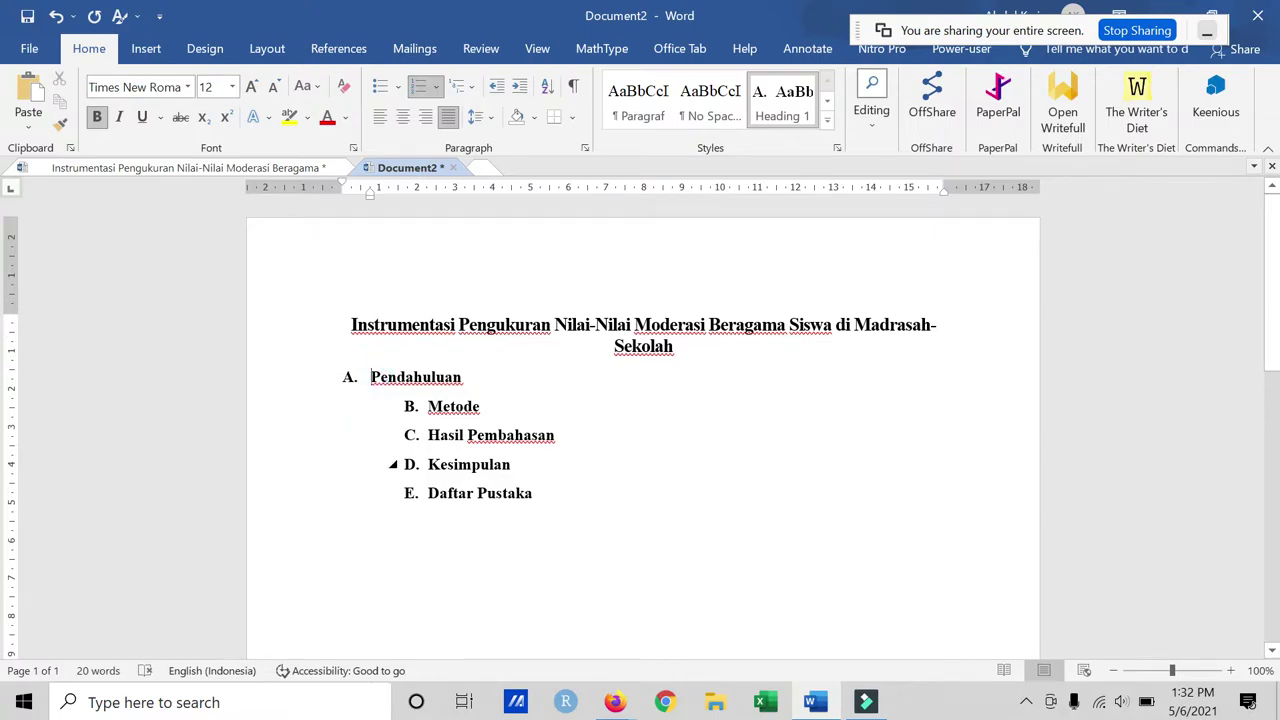
Step: Update Heading 1 to match heading A so all five headings align left
right_click(778, 110)
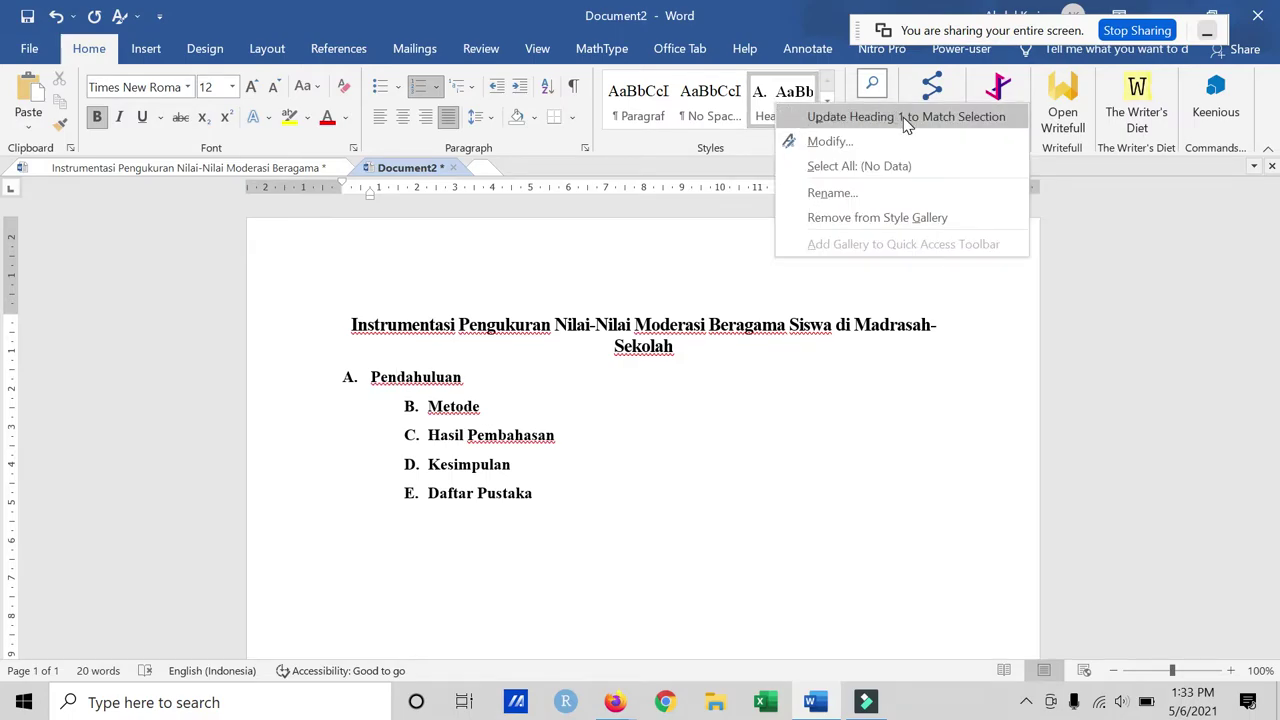
click(932, 117)
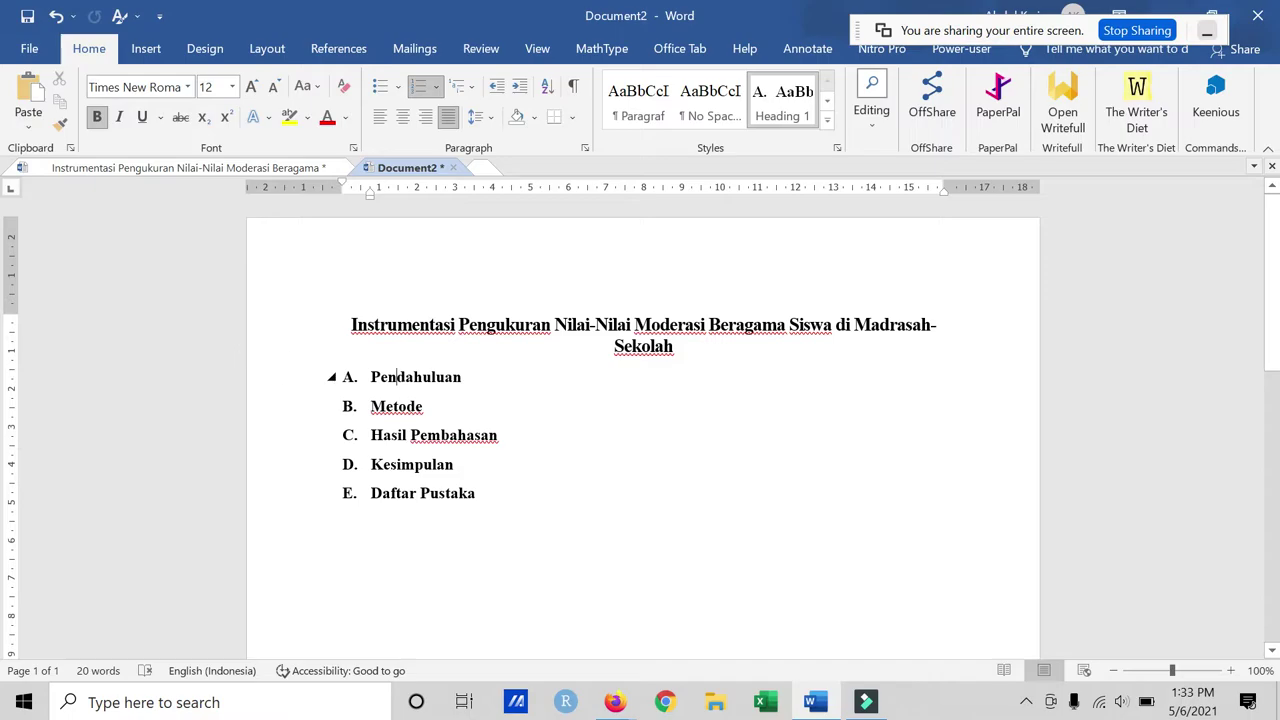
click(478, 378)
click(481, 379)
Step: Add an empty line below the Pendahuluan heading
click(476, 380)
key(Return)
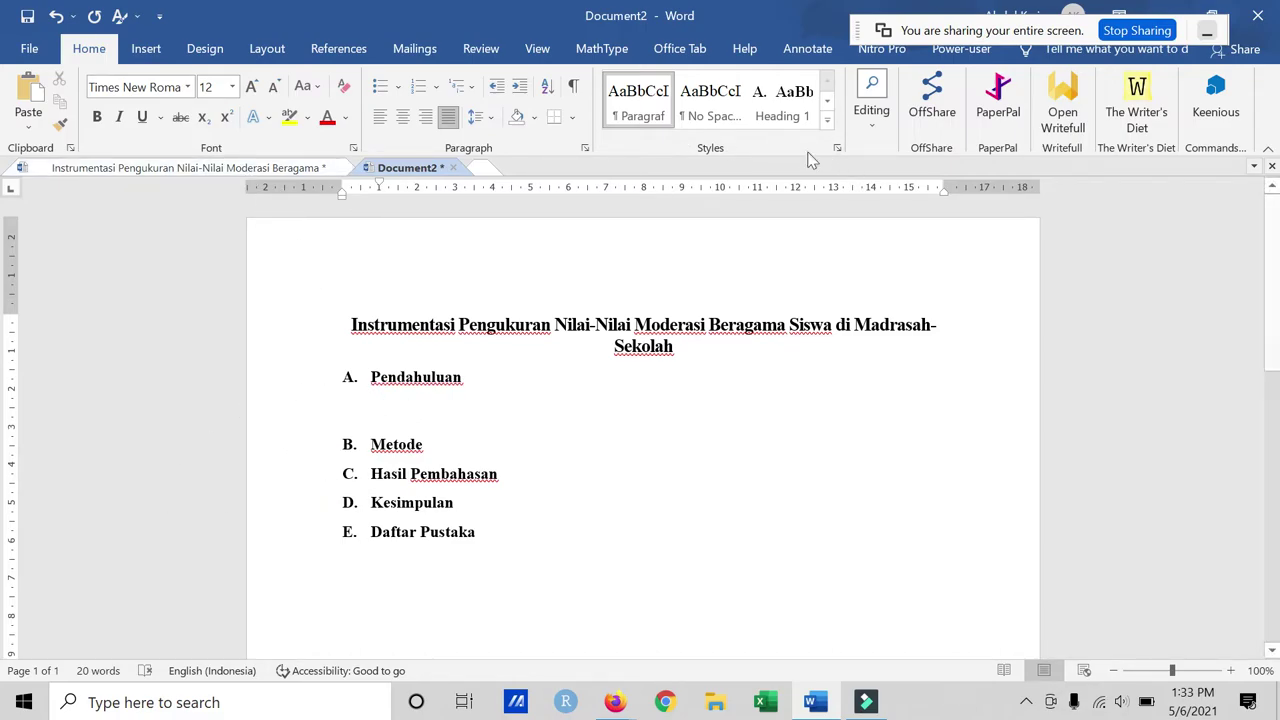
click(828, 120)
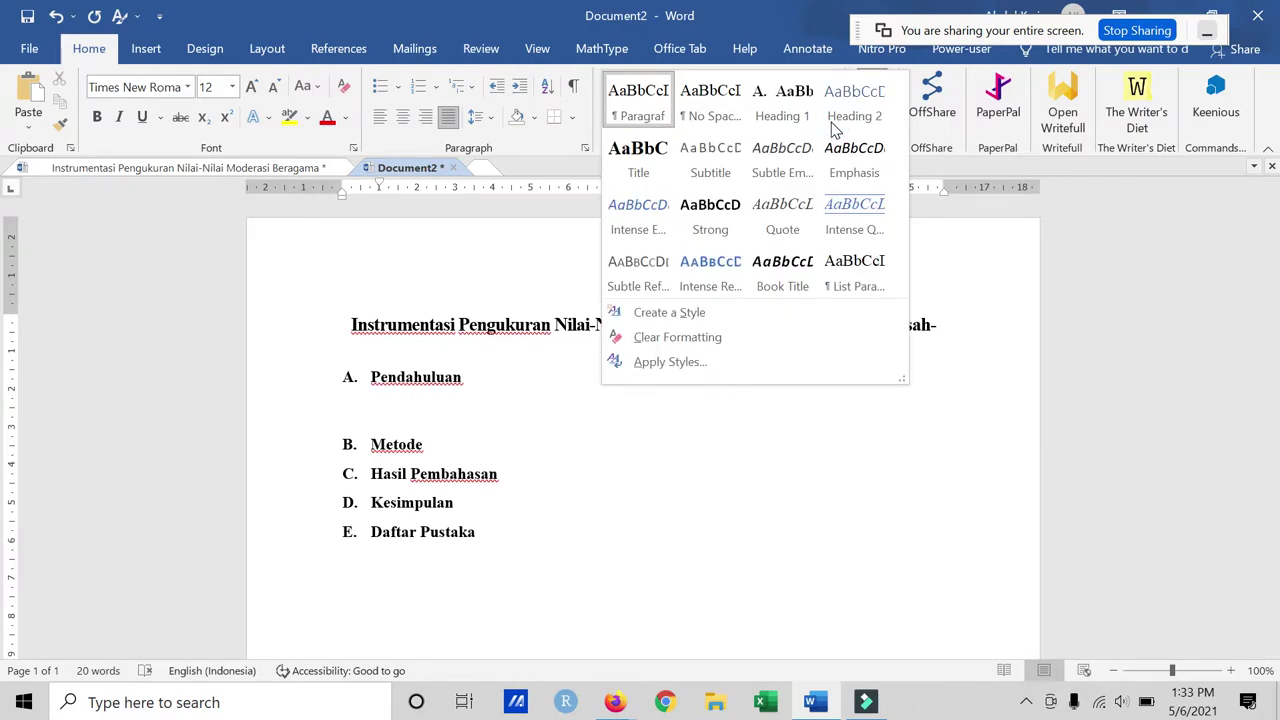
key(Escape)
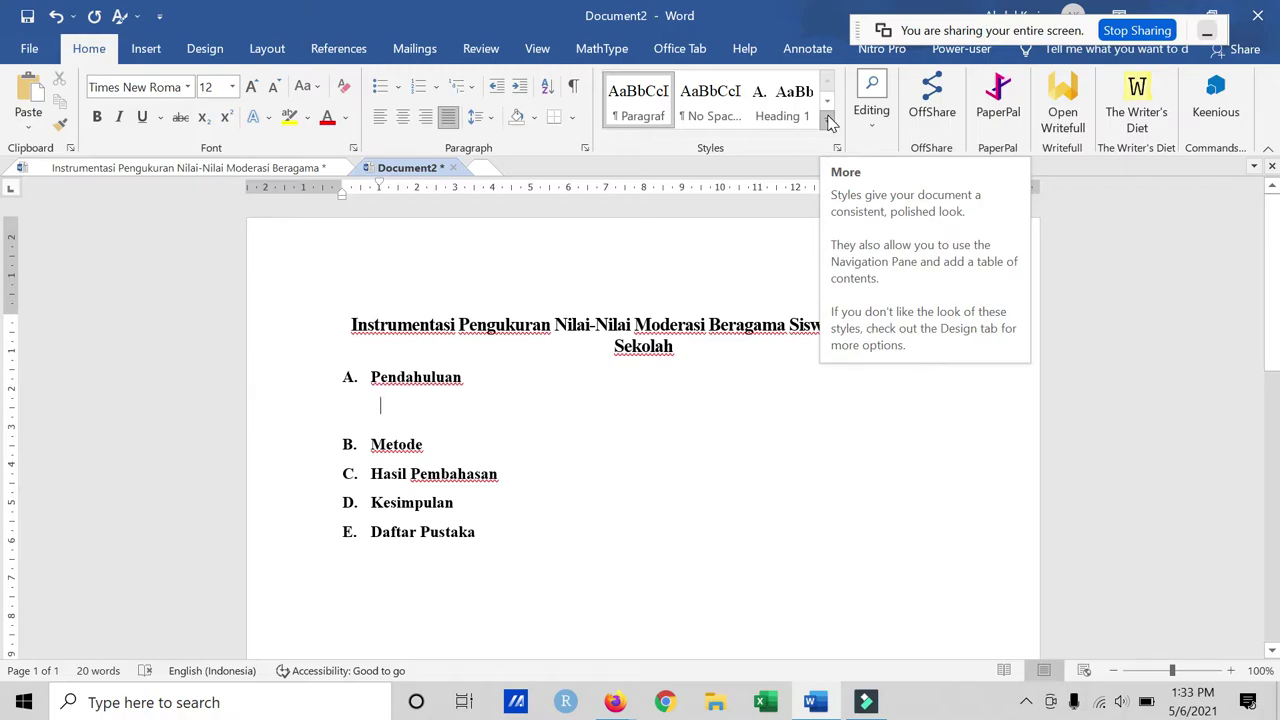
click(828, 120)
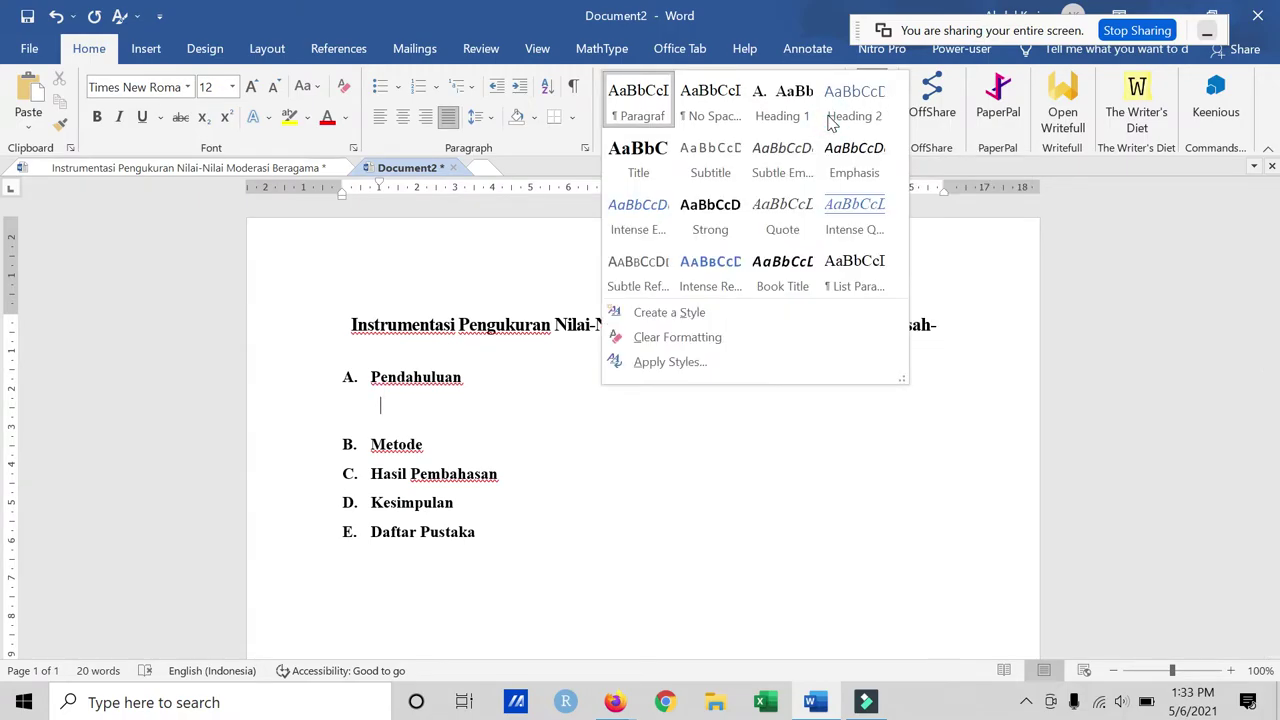
Step: Review the Paragraf style's 12 pt font, Automatic colour and justified alignment
right_click(635, 103)
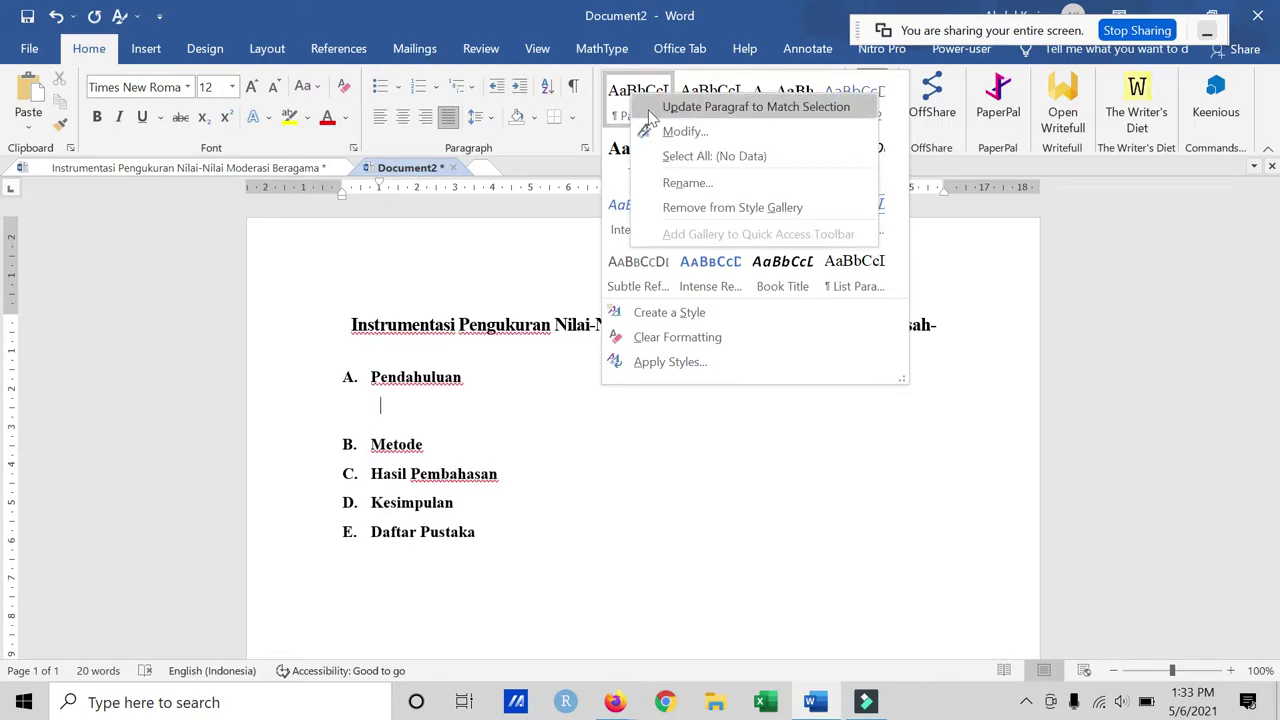
click(683, 131)
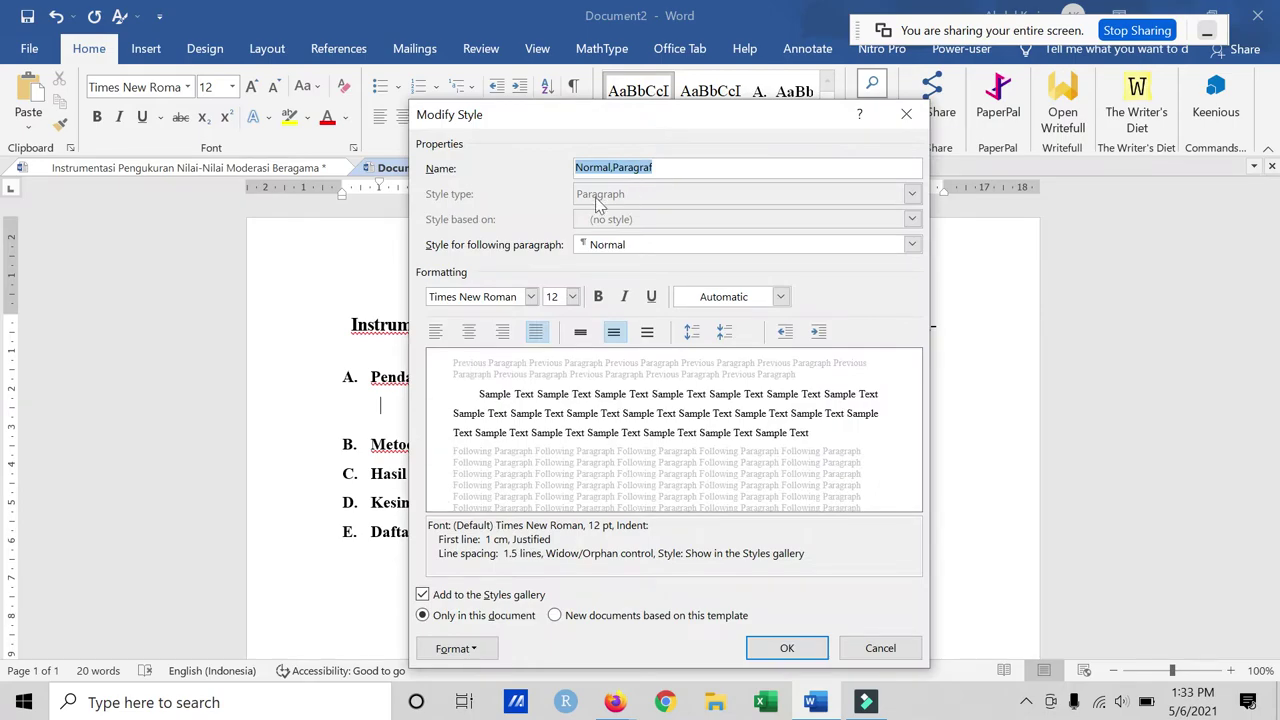
click(530, 297)
click(556, 296)
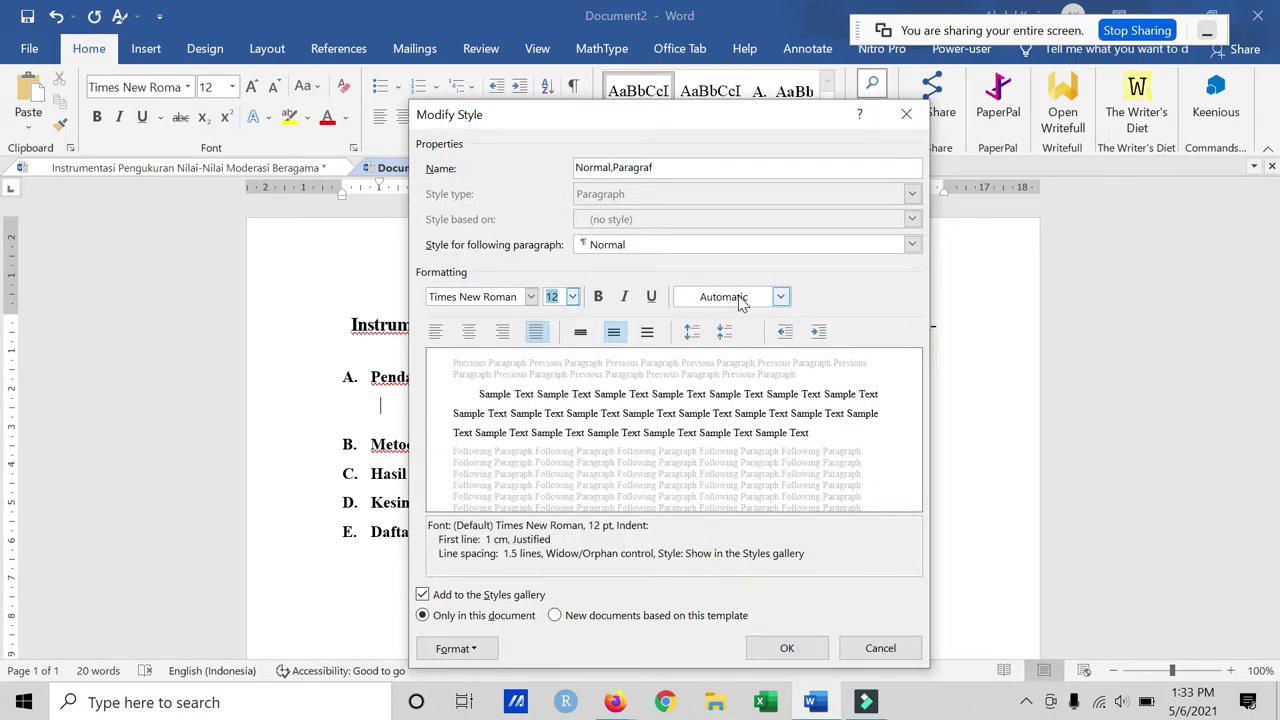
click(780, 296)
click(745, 323)
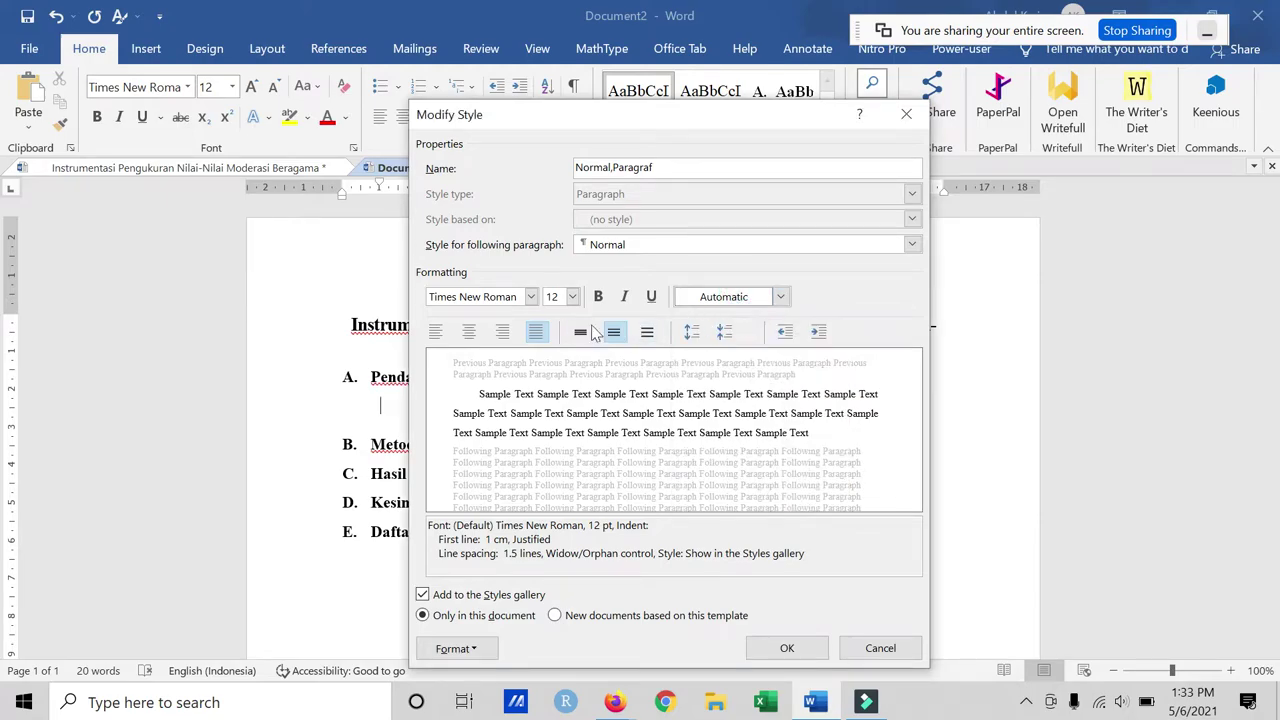
click(535, 336)
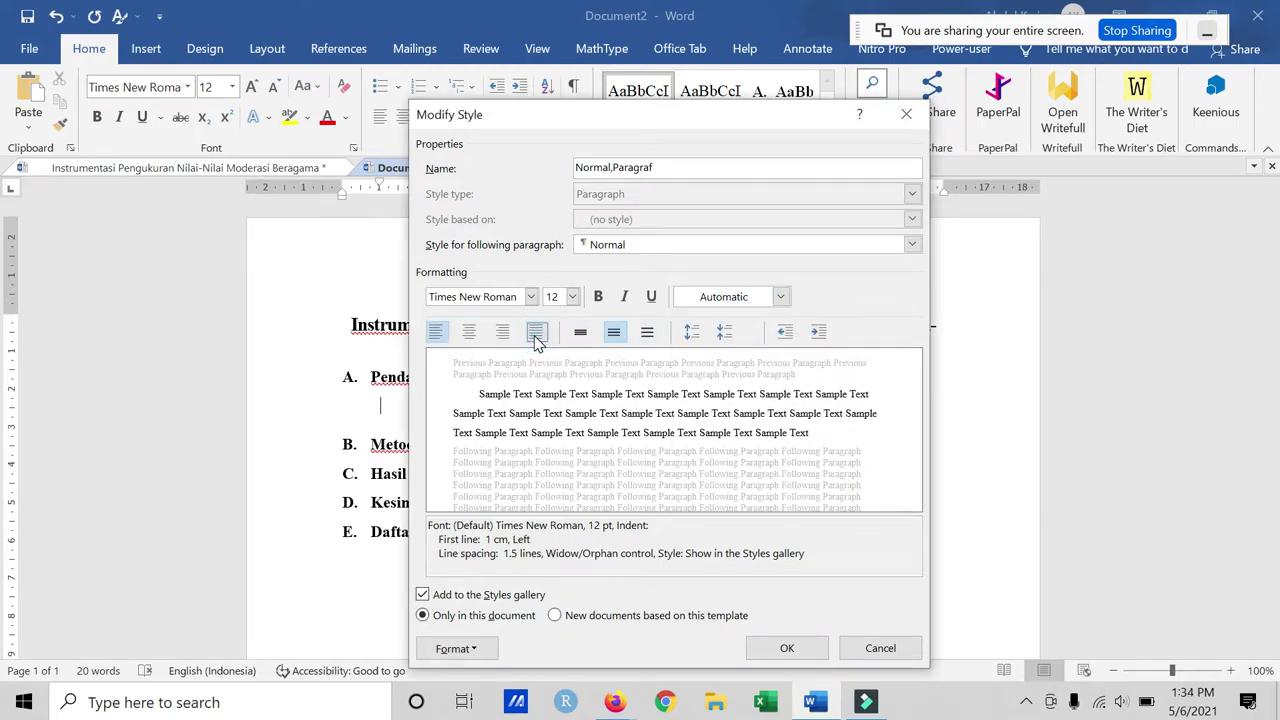
click(535, 336)
Step: Set the Paragraf style's line spacing to Single, then view the Instrumentasi Pengukuran document
click(479, 650)
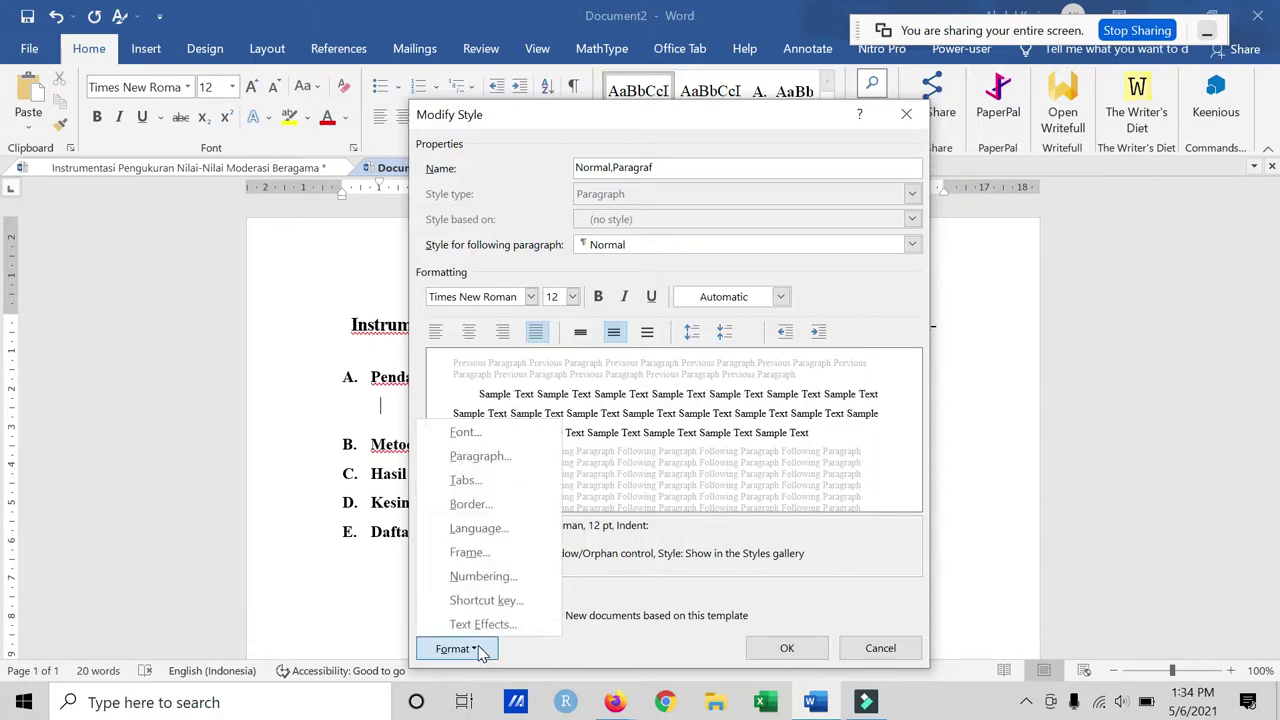
click(484, 458)
click(685, 386)
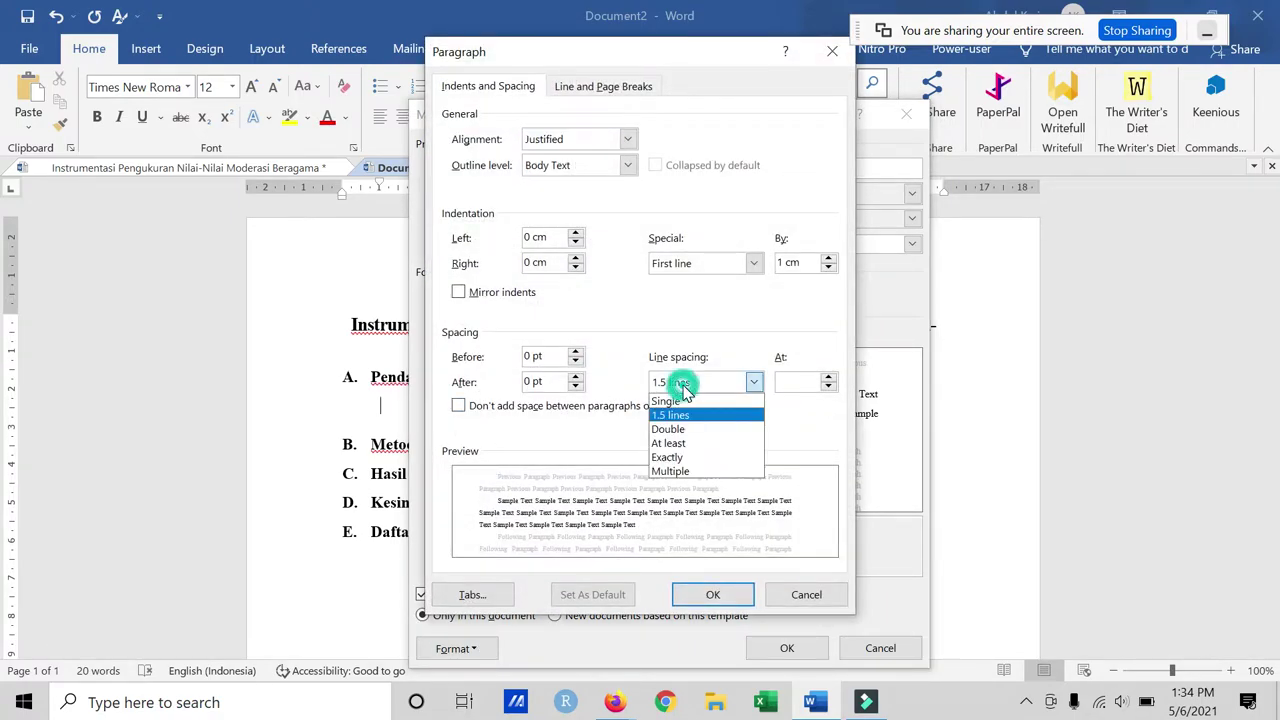
click(692, 400)
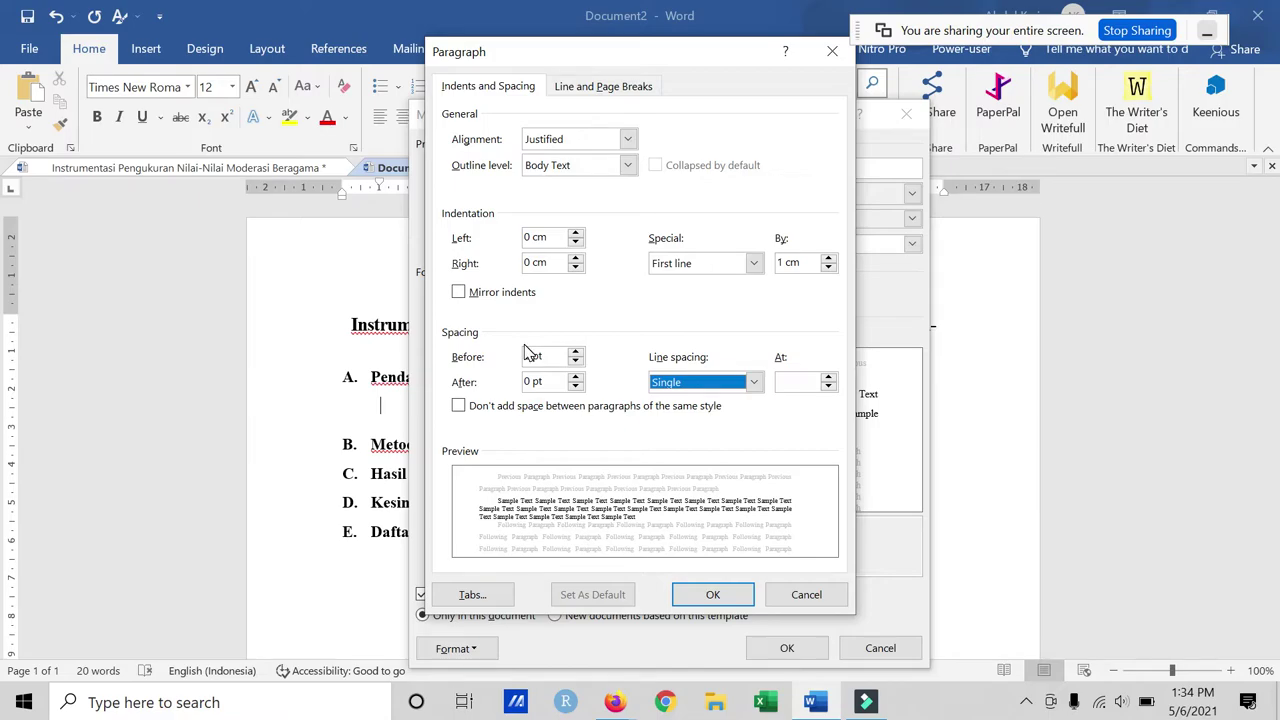
click(688, 600)
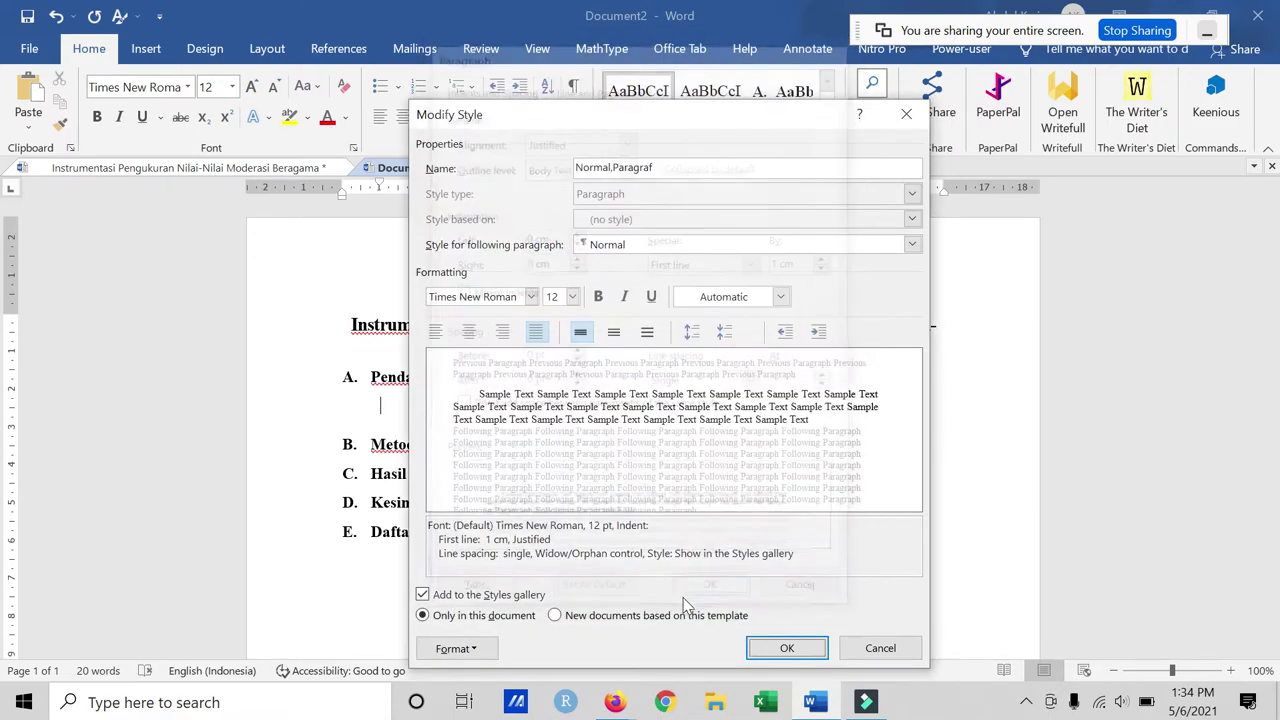
click(788, 650)
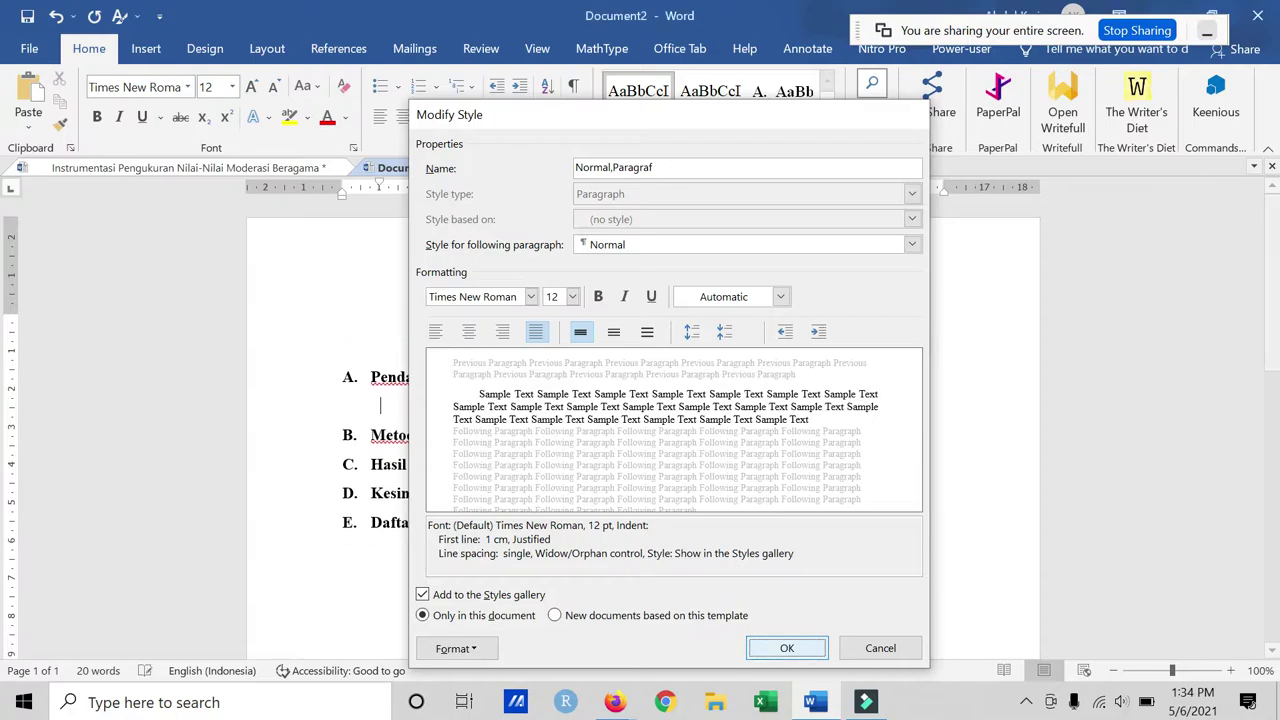
click(205, 167)
scroll(640, 420, down, 8)
Step: Copy the Kota Semarang paragraph into Document2 under Pendahuluan
scroll(640, 420, down, 3)
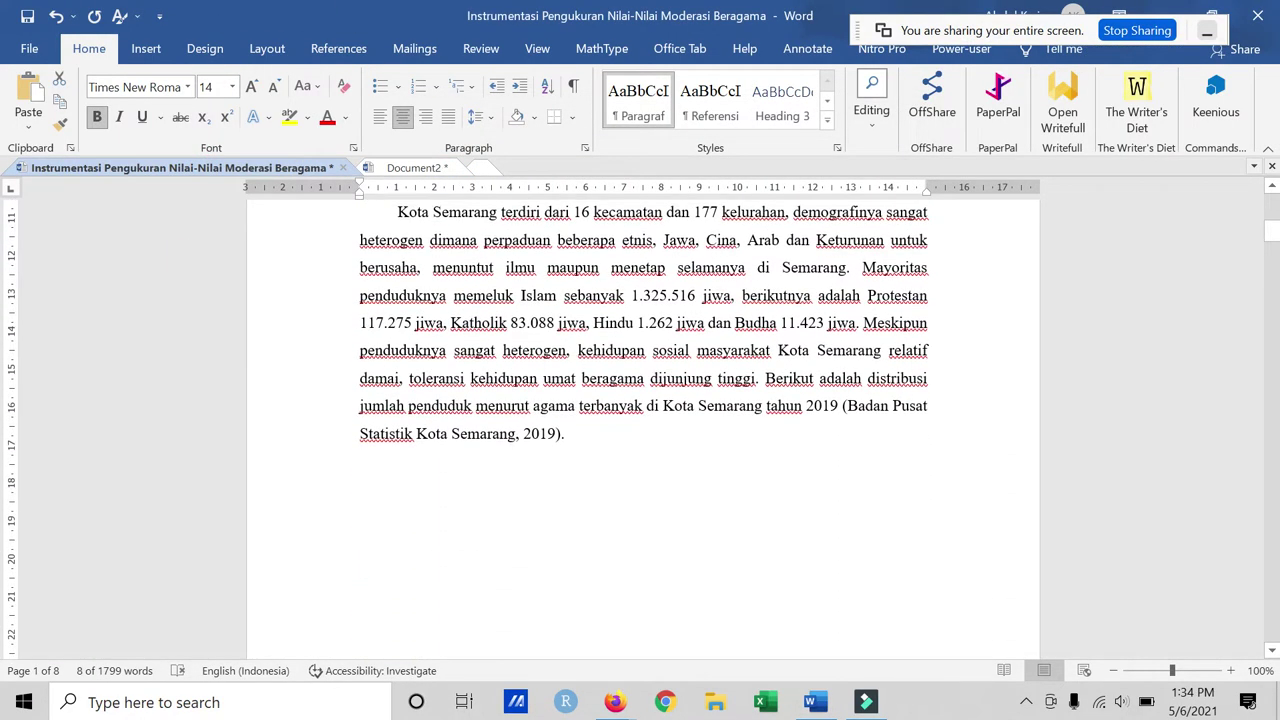
triple_click(412, 232)
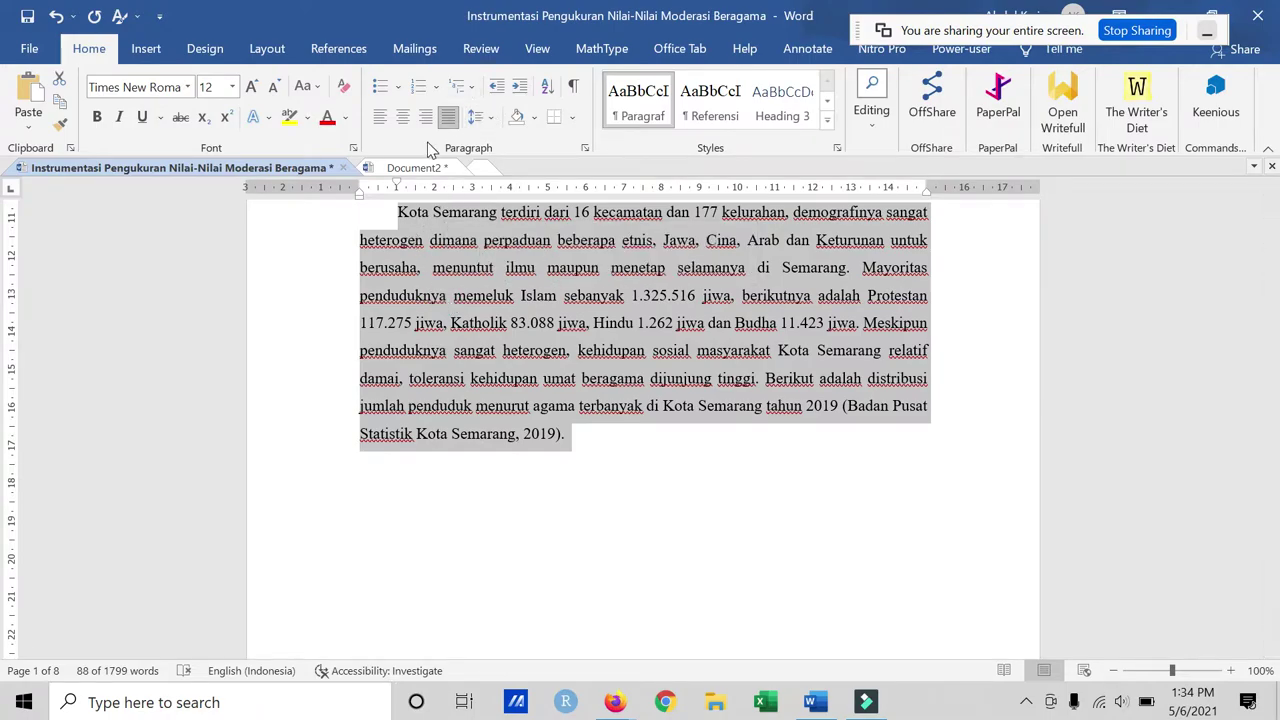
click(412, 167)
text(Kota Semarang terdiri dari 16 kecamatan dan 177 kelurahan, demografinya sangat heterogen dimana perpaduan beberapa etnis, Jawa, Cina, Arab dan Keturunan untuk berusaha, menuntut ilmu maupun menetap selamanya di Semarang. Mayoritas penduduknya memeluk Islam sebanyak 1.325.516 jiwa, berikutnya adalah Protestan 117.275 jiwa, Katholik 83.088 jiwa, Hindu 1.262 jiwa dan Budha 11.423 jiwa. Meskipun penduduknya sangat heterogen, kehidupan sosial masyarakat Kota Semarang relatif damai, toleransi kehidupan umat beragama dijunjung tinggi. Berikut adalah distribusi jumlah penduduk menurut agama terbanyak di Kota Semarang tahun 2019 (Badan Pusat Statistik Kota Semarang, 2019).)
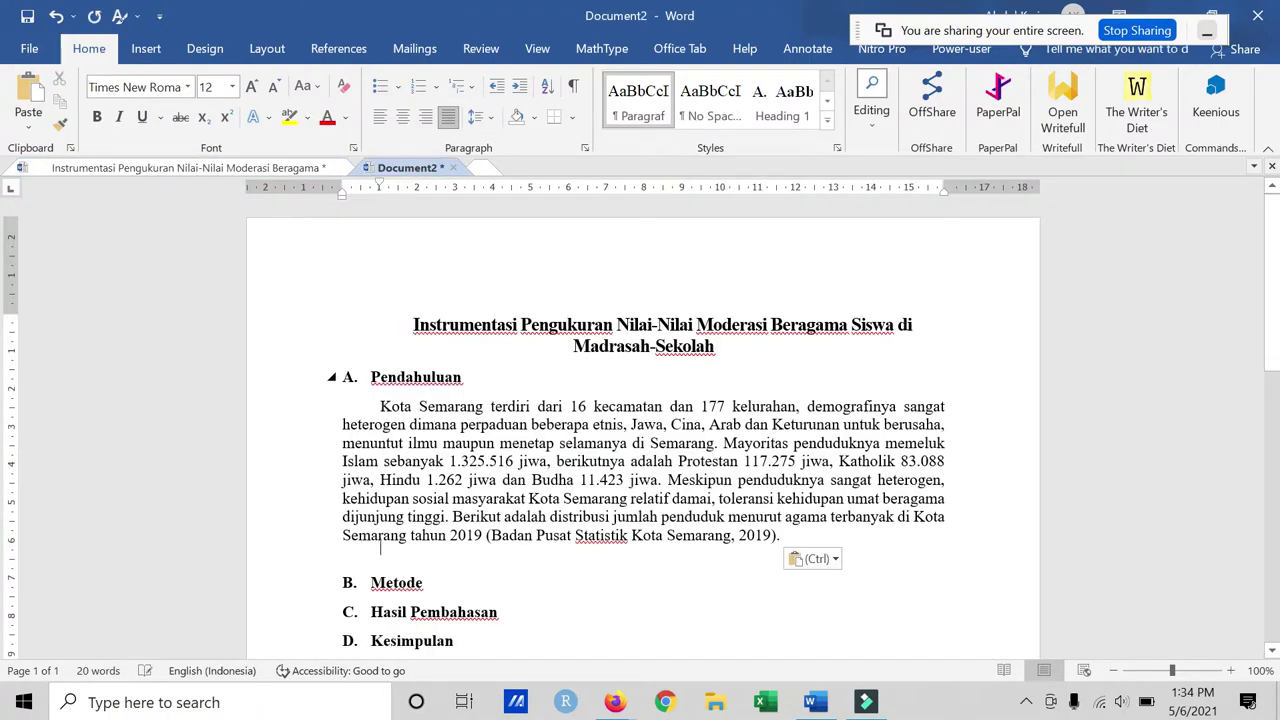
Step: Copy the remaining introduction text up to 'bernegara.' and paste it before Metode
click(180, 167)
scroll(280, 383, down, 5)
scroll(563, 277, down, 5)
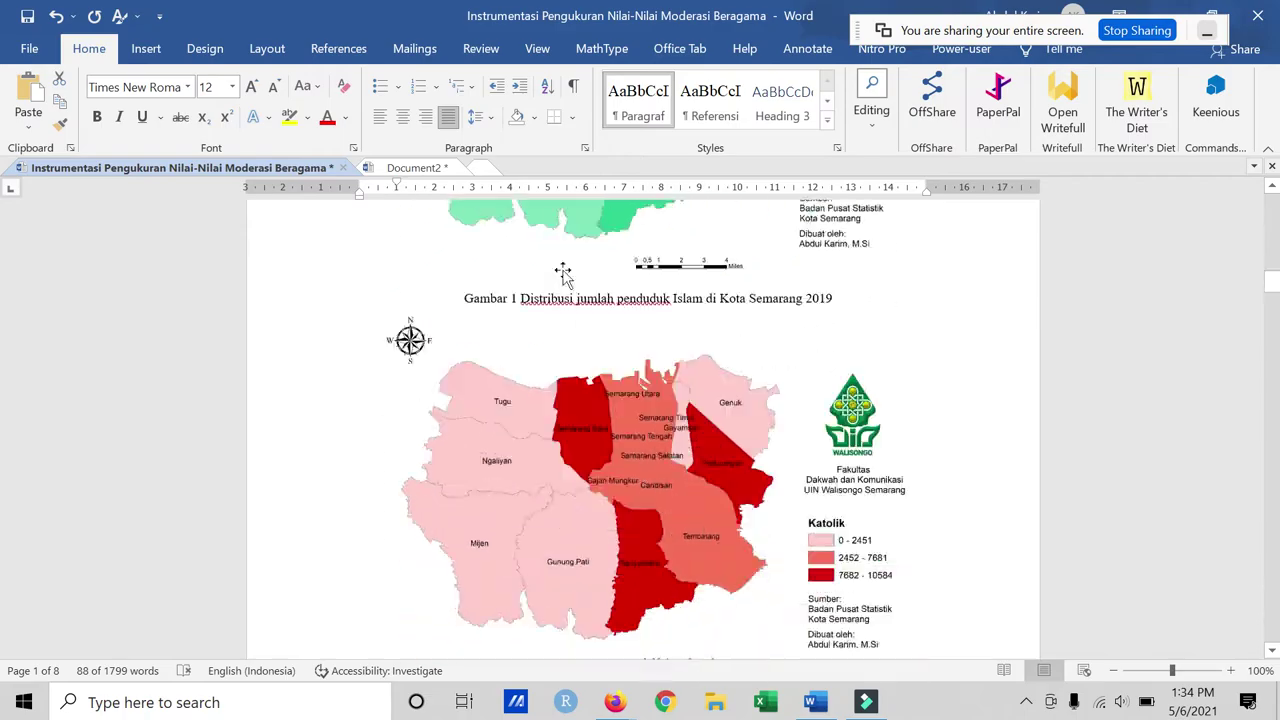
scroll(563, 277, down, 5)
scroll(563, 277, down, 5)
scroll(563, 277, up, 2)
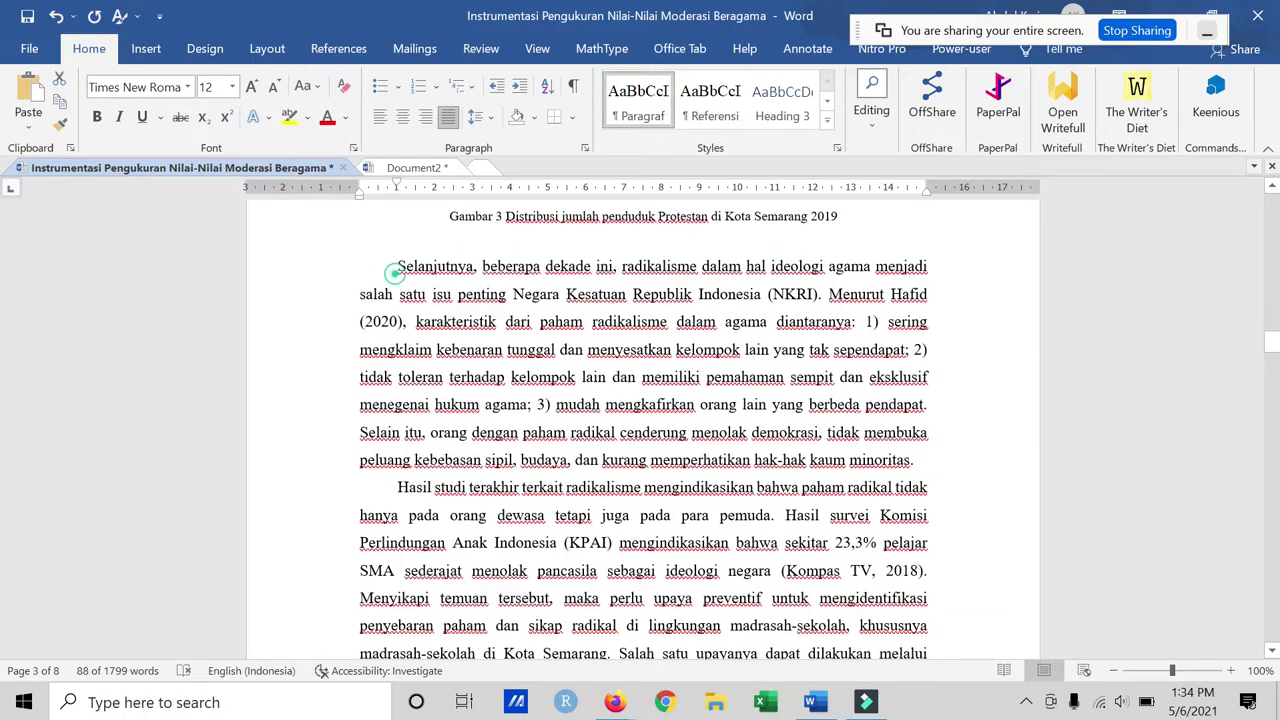
scroll(395, 272, down, 4)
scroll(395, 272, down, 5)
scroll(395, 272, down, 5)
scroll(560, 300, down, 10)
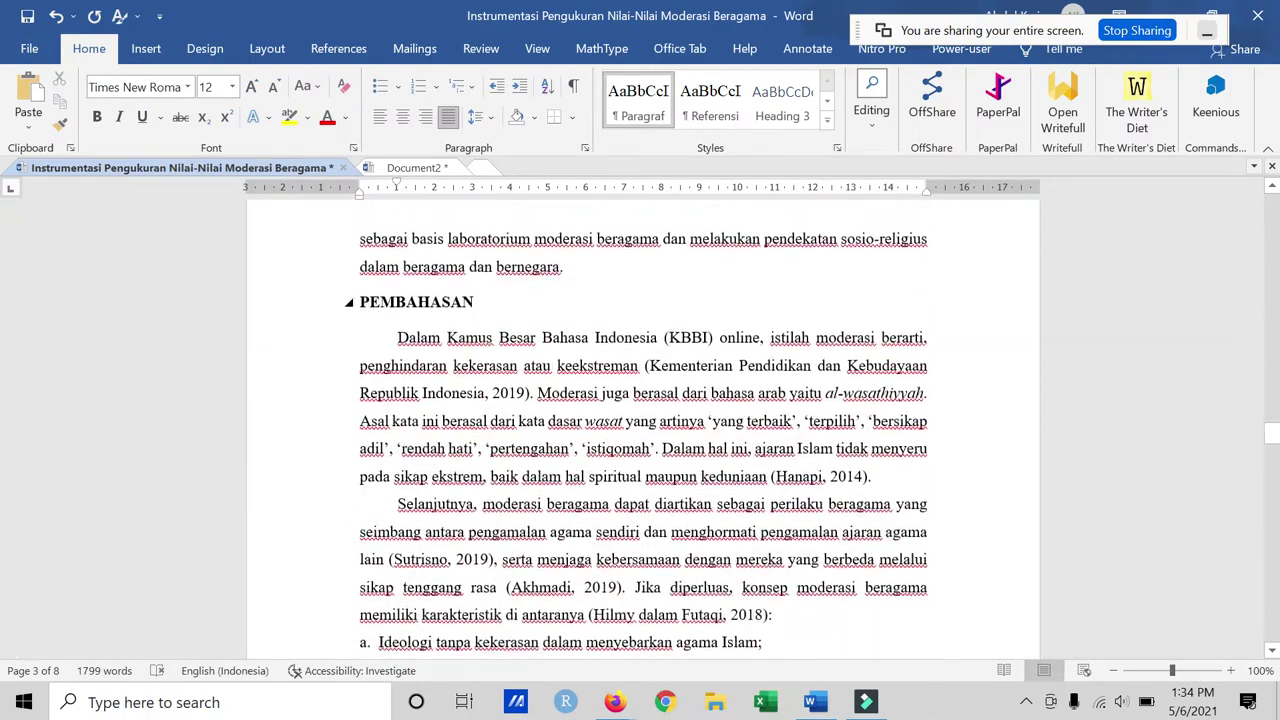
shift+click(566, 259)
click(412, 167)
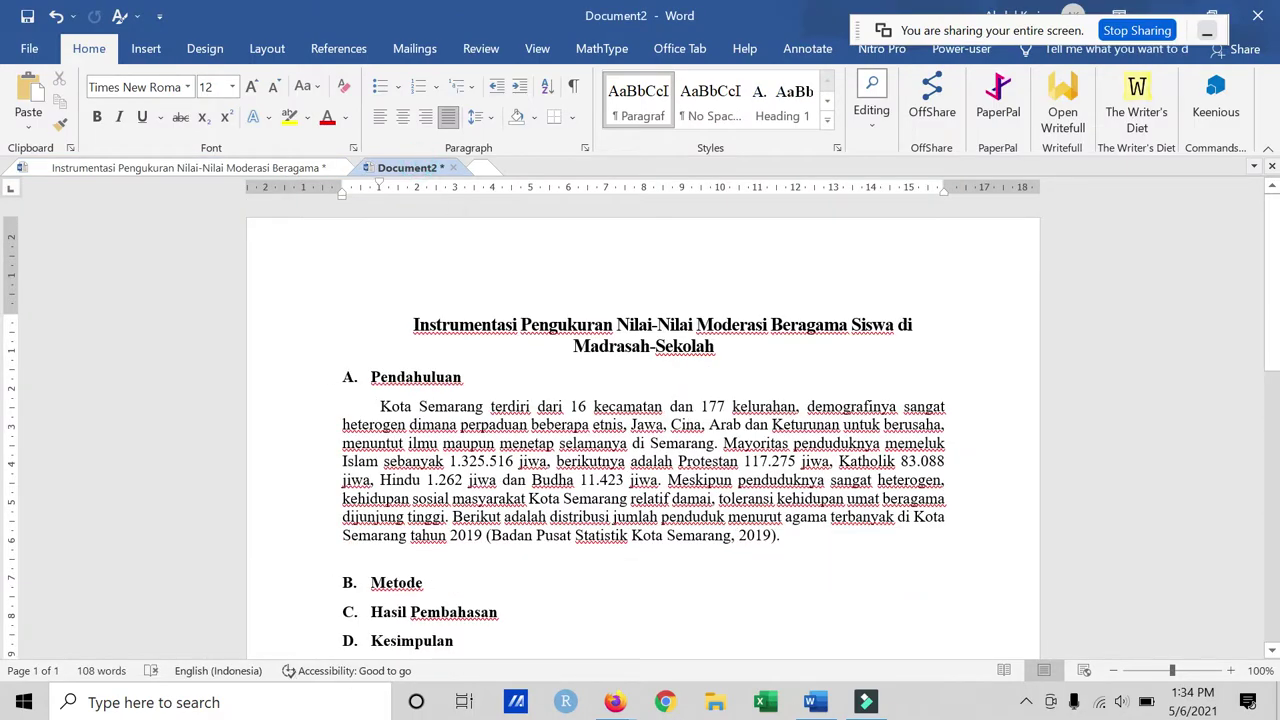
key(ctrl+v)
scroll(643, 420, up, 4)
scroll(643, 420, up, 8)
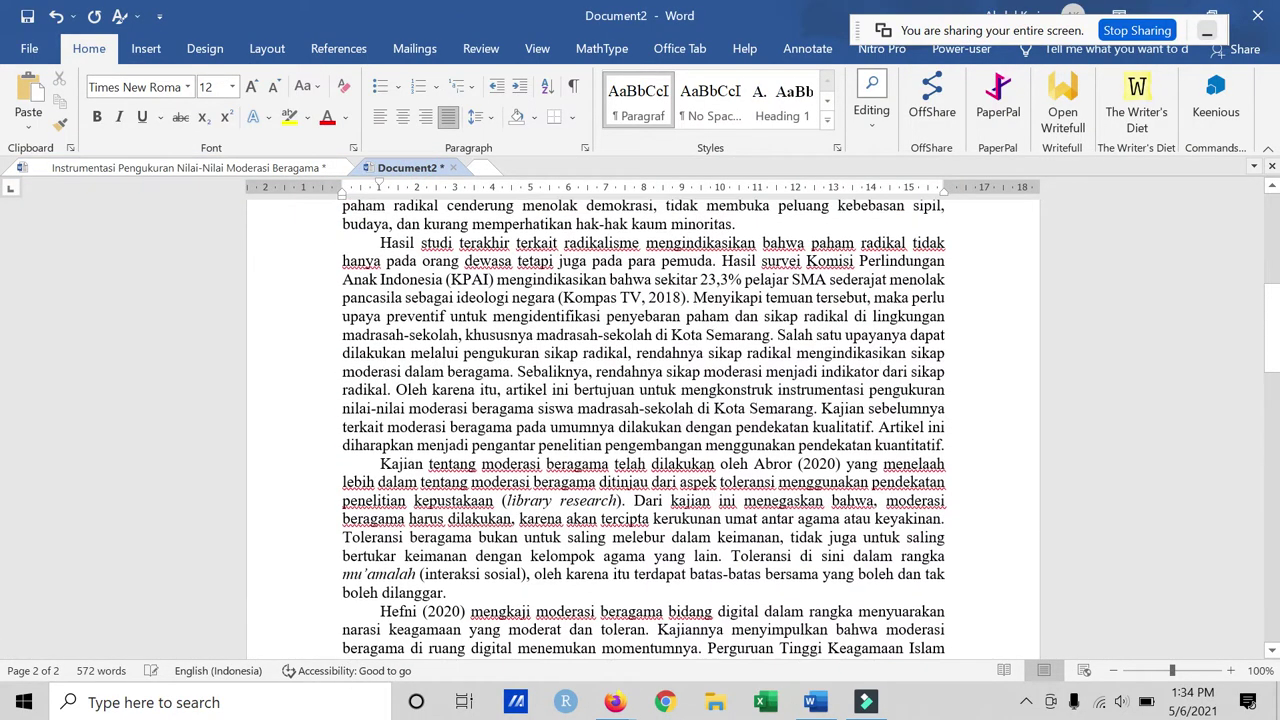
scroll(420, 447, up, 7)
scroll(420, 447, up, 2)
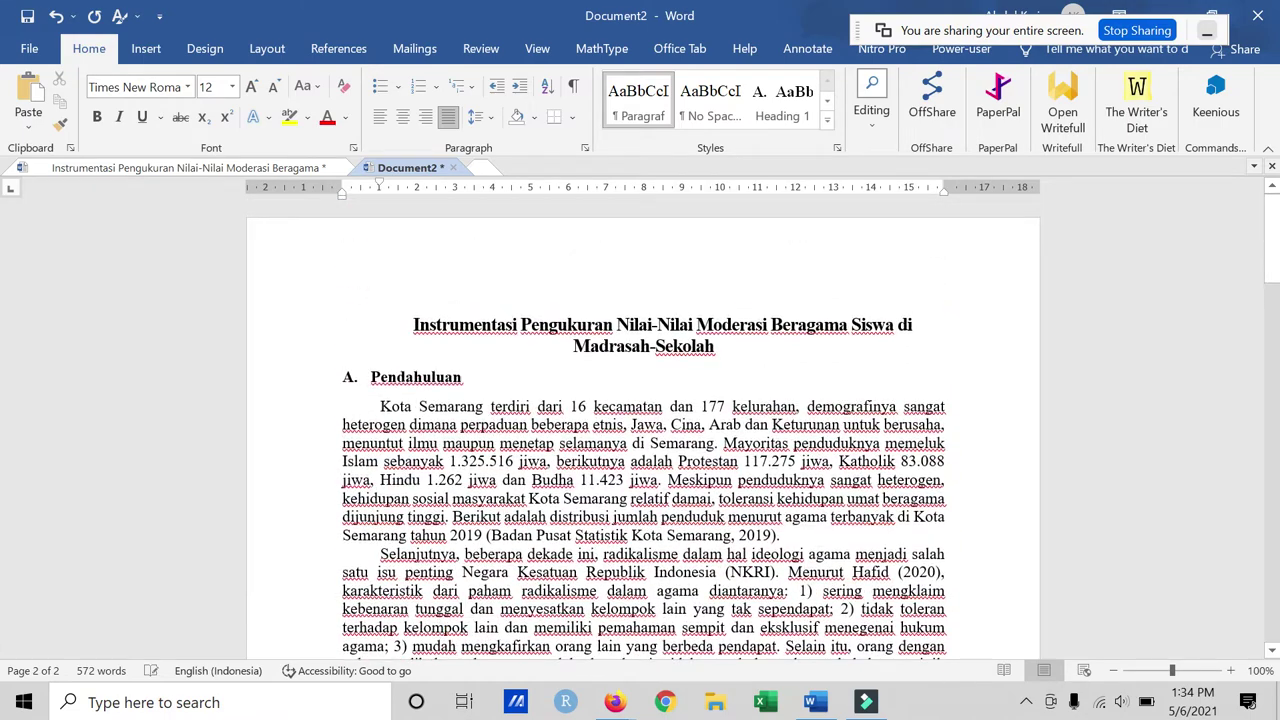
Step: Apply the Paragraf style to the Kota Semarang paragraph
triple_click(420, 447)
click(743, 497)
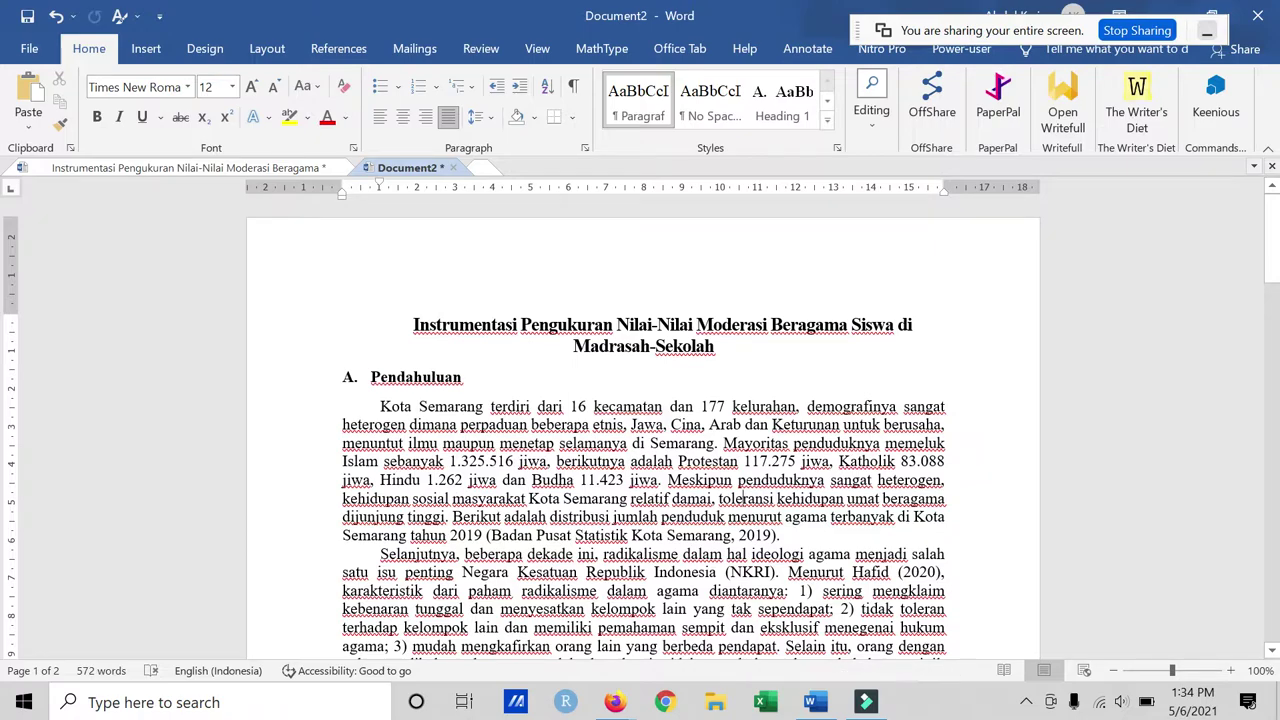
double_click(445, 447)
triple_click(450, 449)
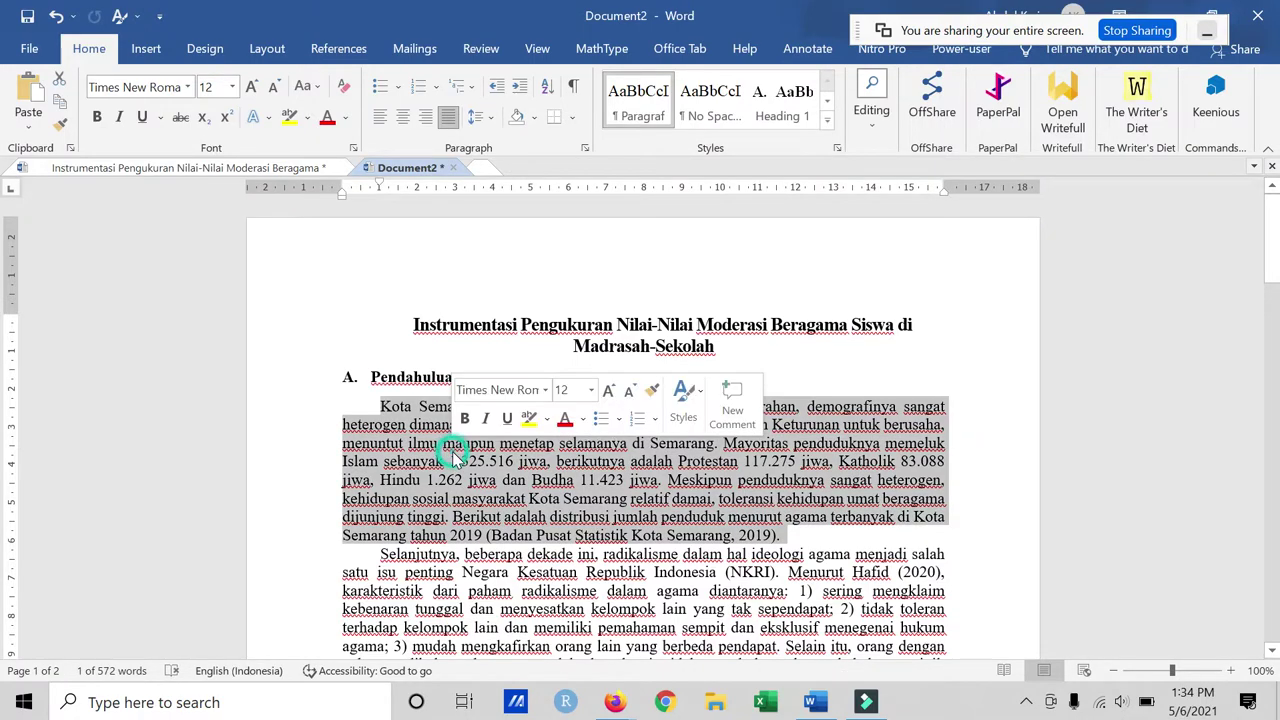
click(638, 100)
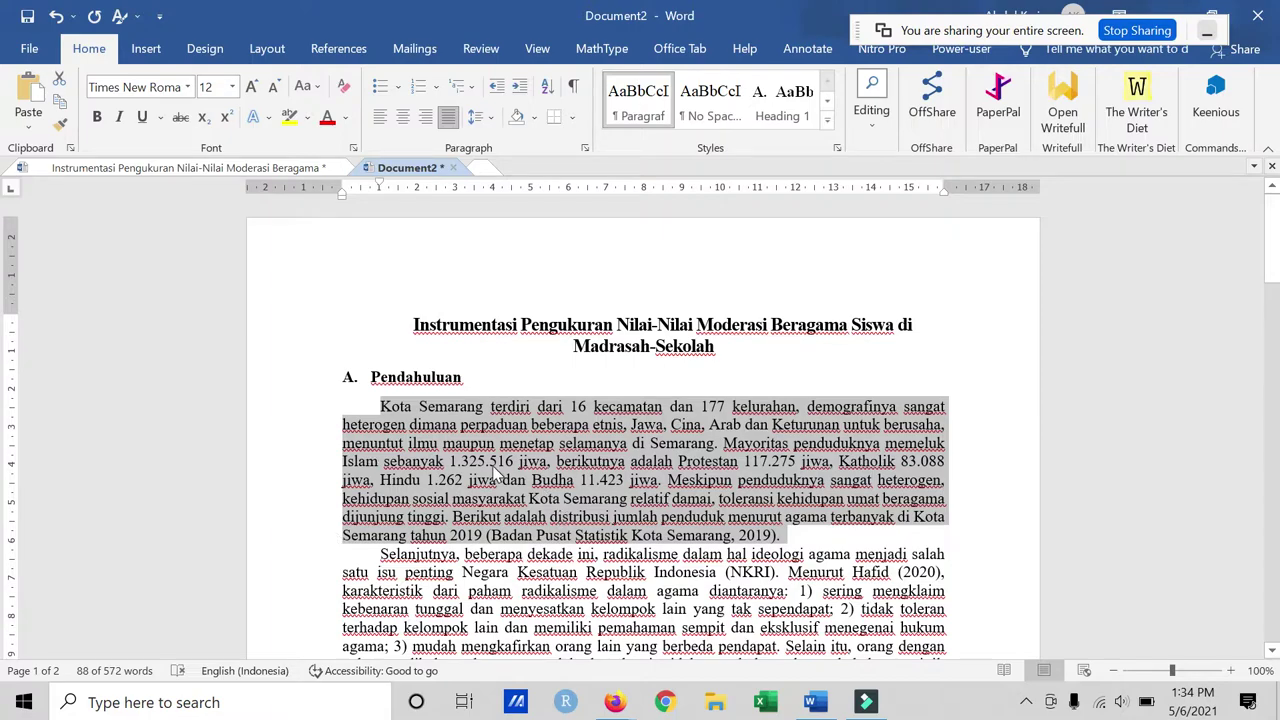
Step: Format the Selanjutnya, Hasil studi, Kajian tentang, Hefni (2020) and Fahri & Zainuri paragraphs as Paragraf
click(497, 470)
triple_click(497, 468)
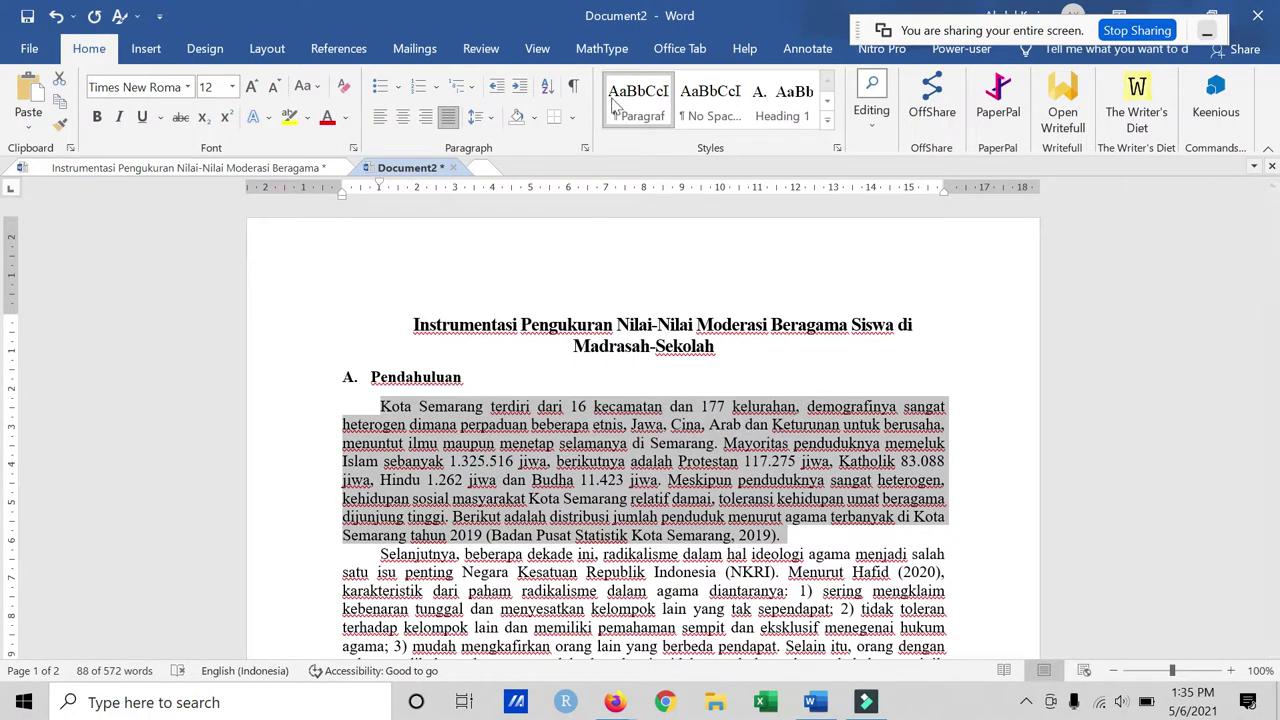
scroll(527, 442, down, 3)
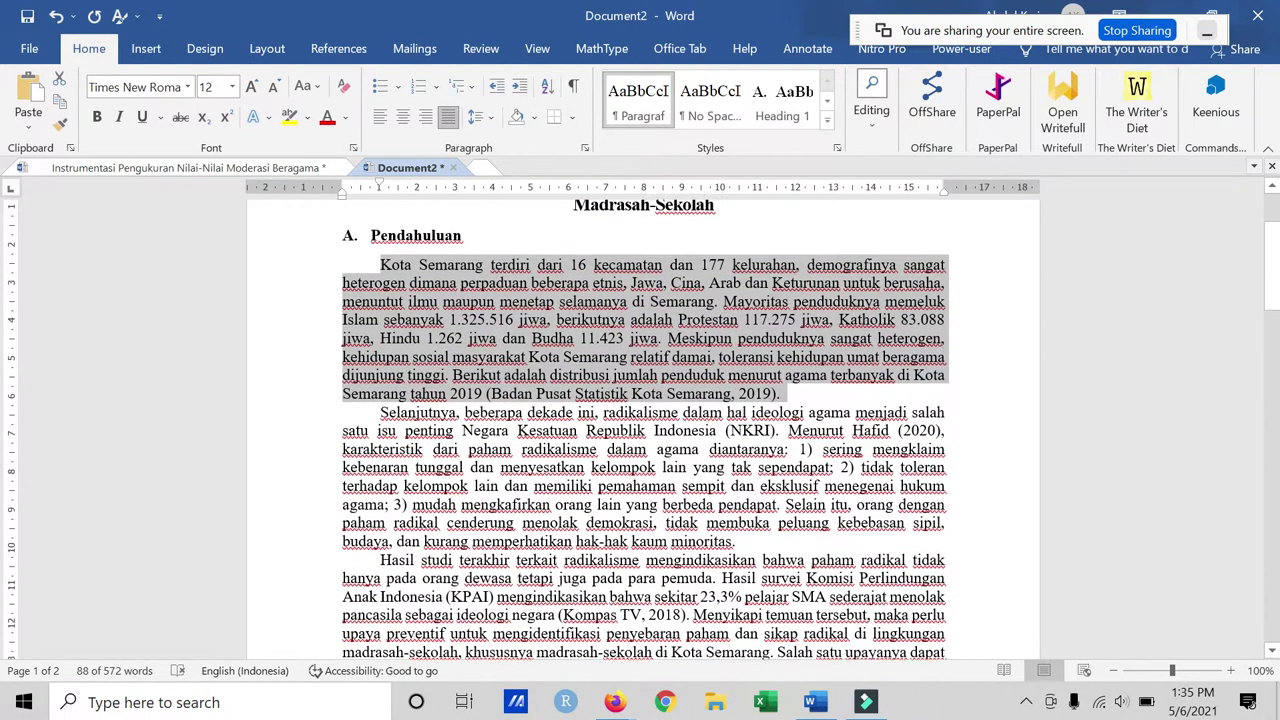
triple_click(527, 446)
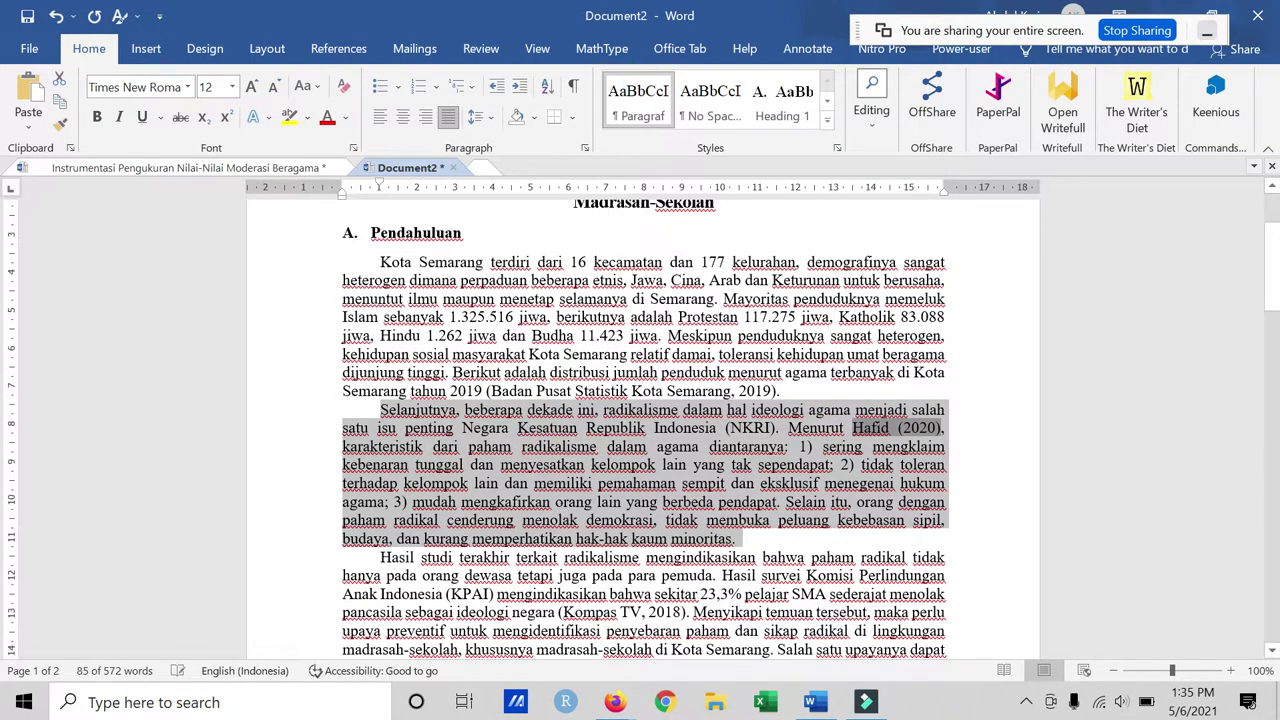
scroll(520, 468, down, 3)
triple_click(519, 468)
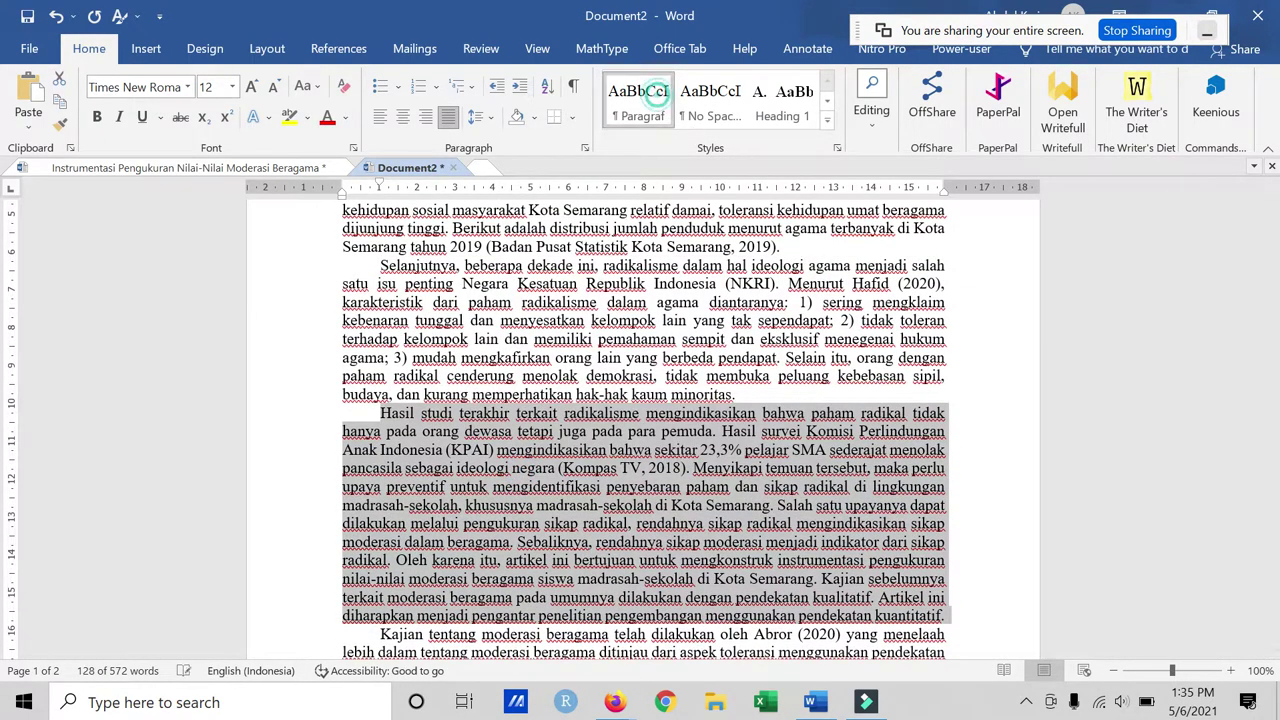
scroll(519, 468, down, 4)
triple_click(519, 468)
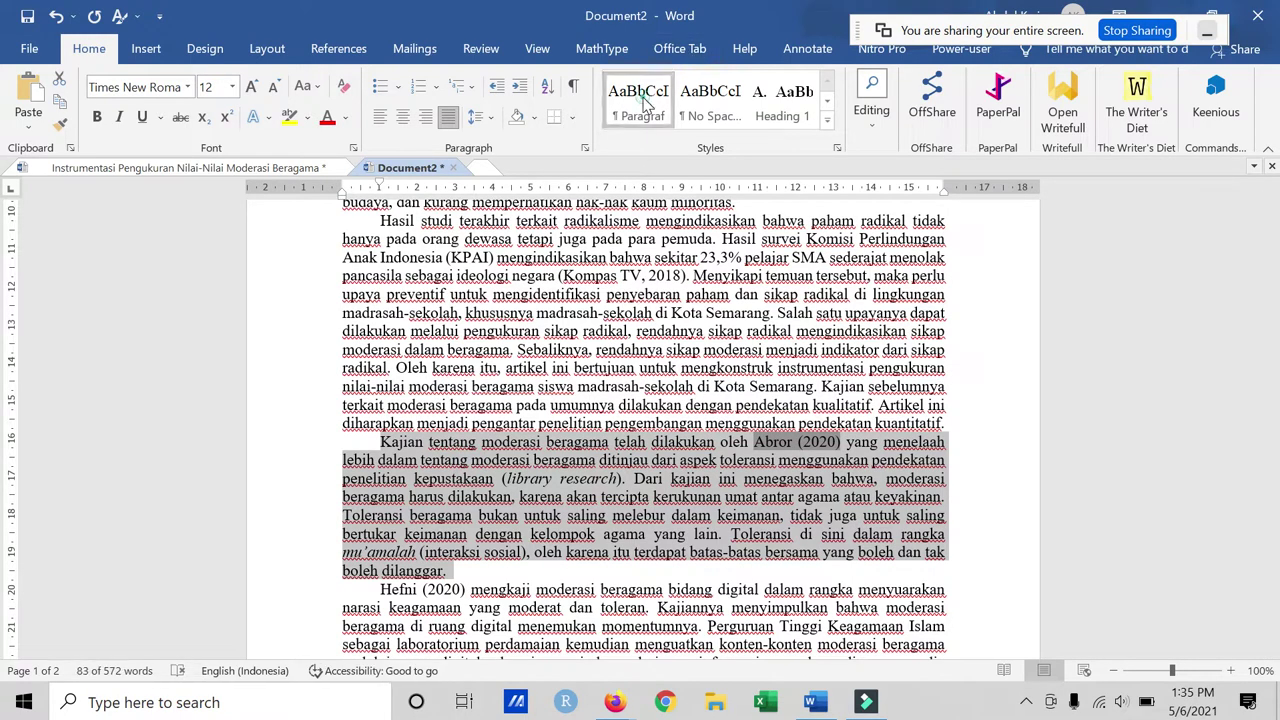
scroll(519, 468, down, 4)
scroll(630, 404, down, 1)
click(630, 404)
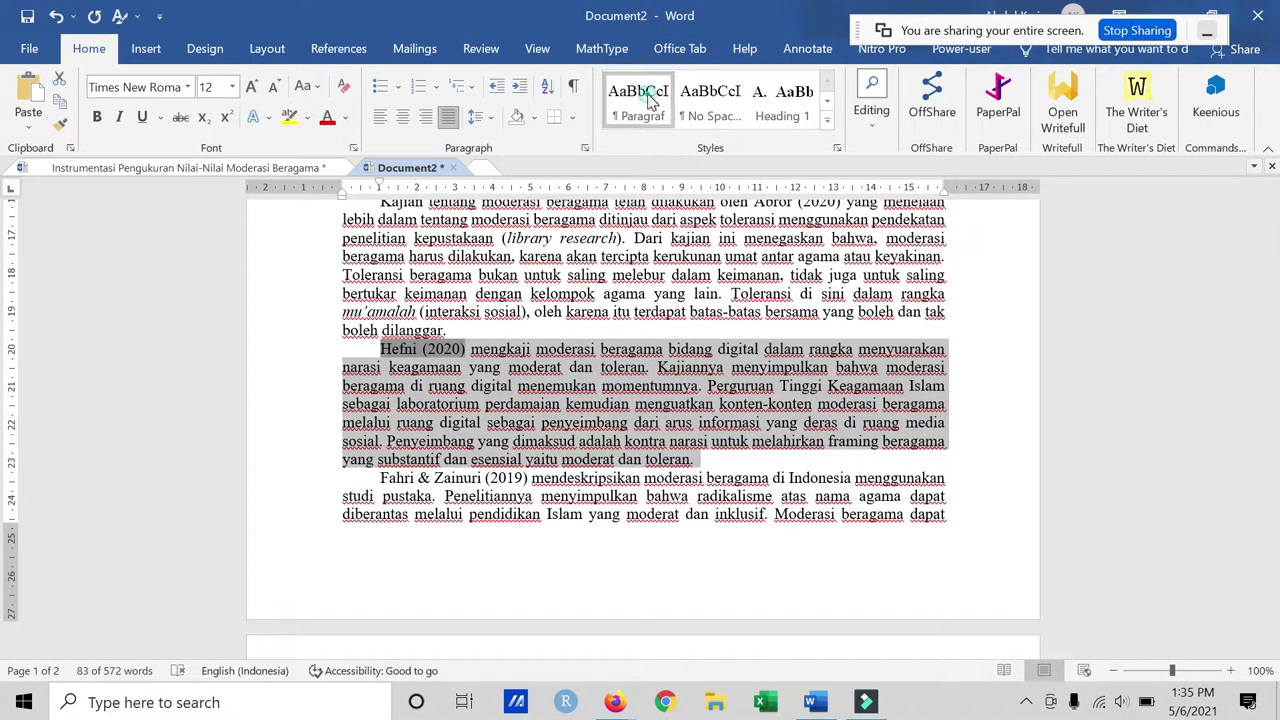
scroll(508, 300, down, 5)
click(508, 250)
triple_click(508, 250)
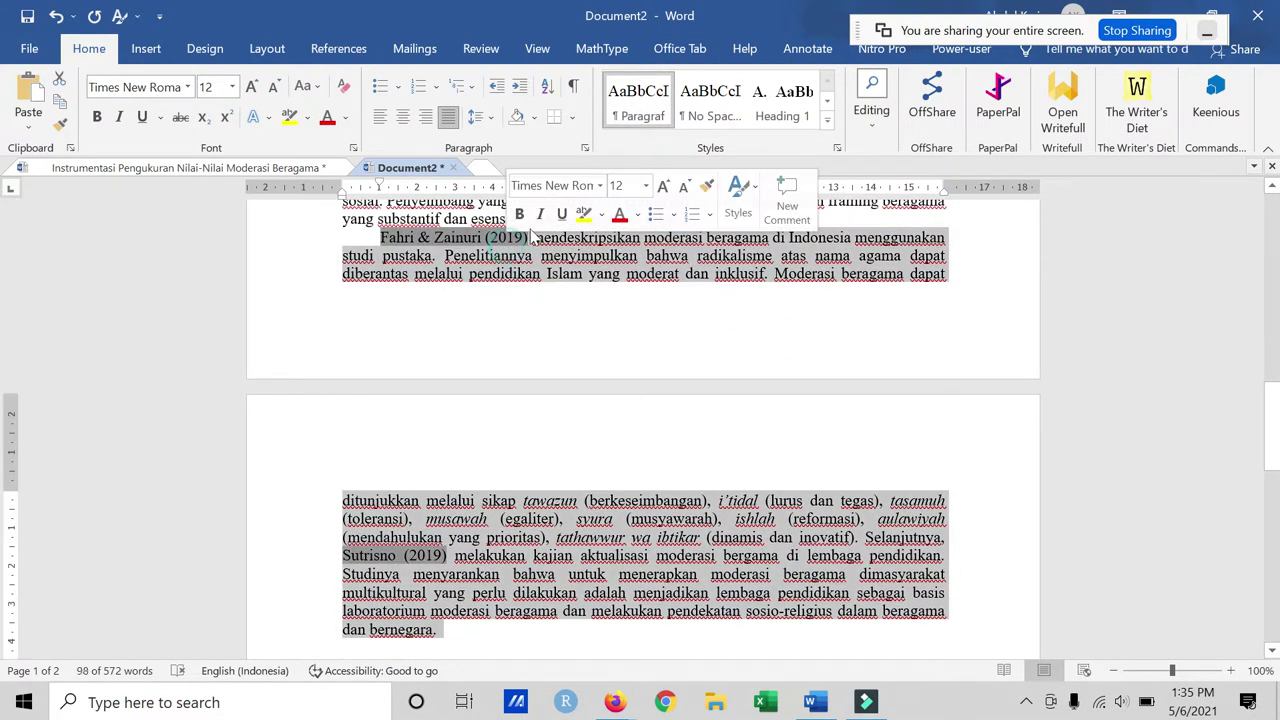
scroll(508, 250, up, 5)
scroll(508, 300, up, 7)
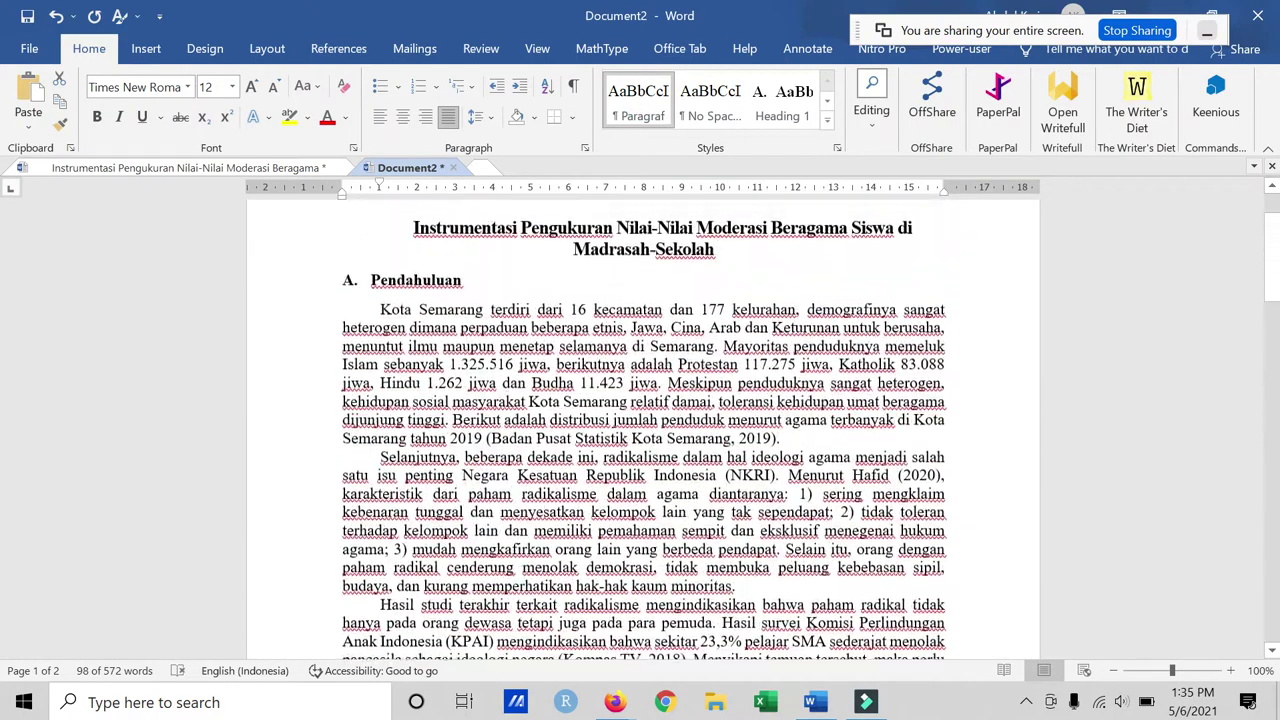
click(478, 395)
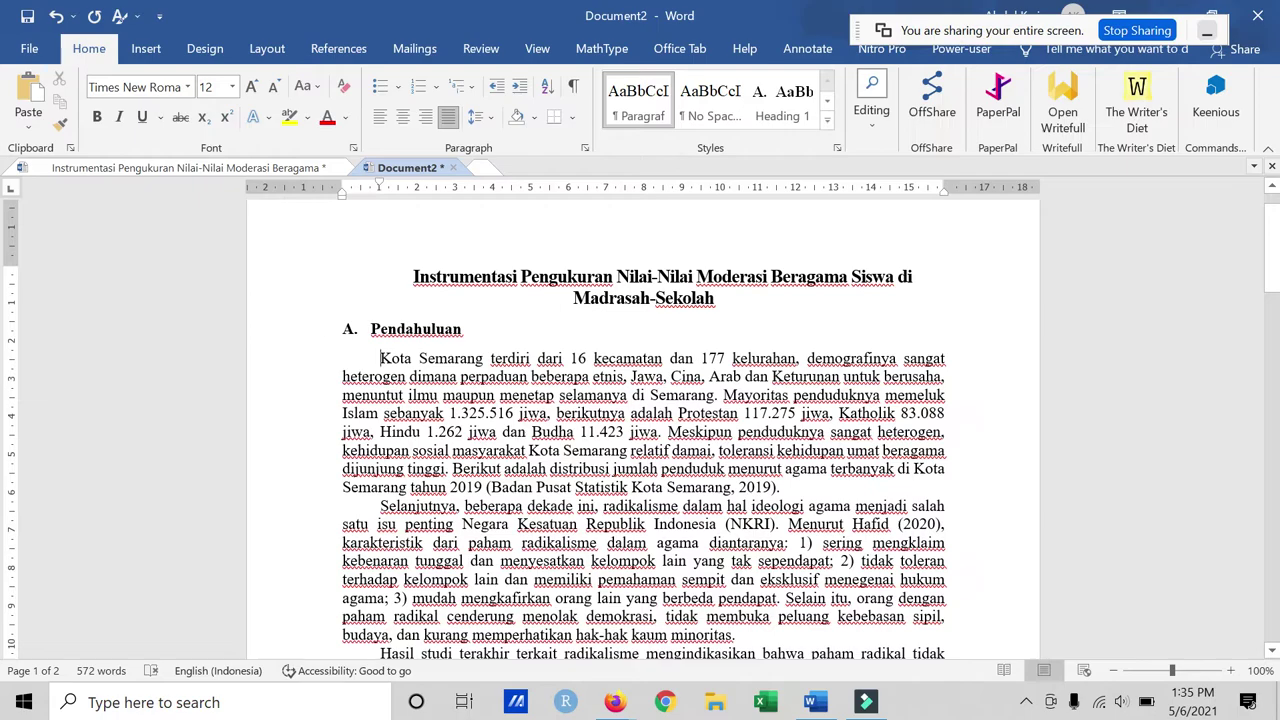
Step: Indent the Kota Semarang paragraph's first line about 1.5 cm and update Paragraf to match
drag(380, 189, 399, 192)
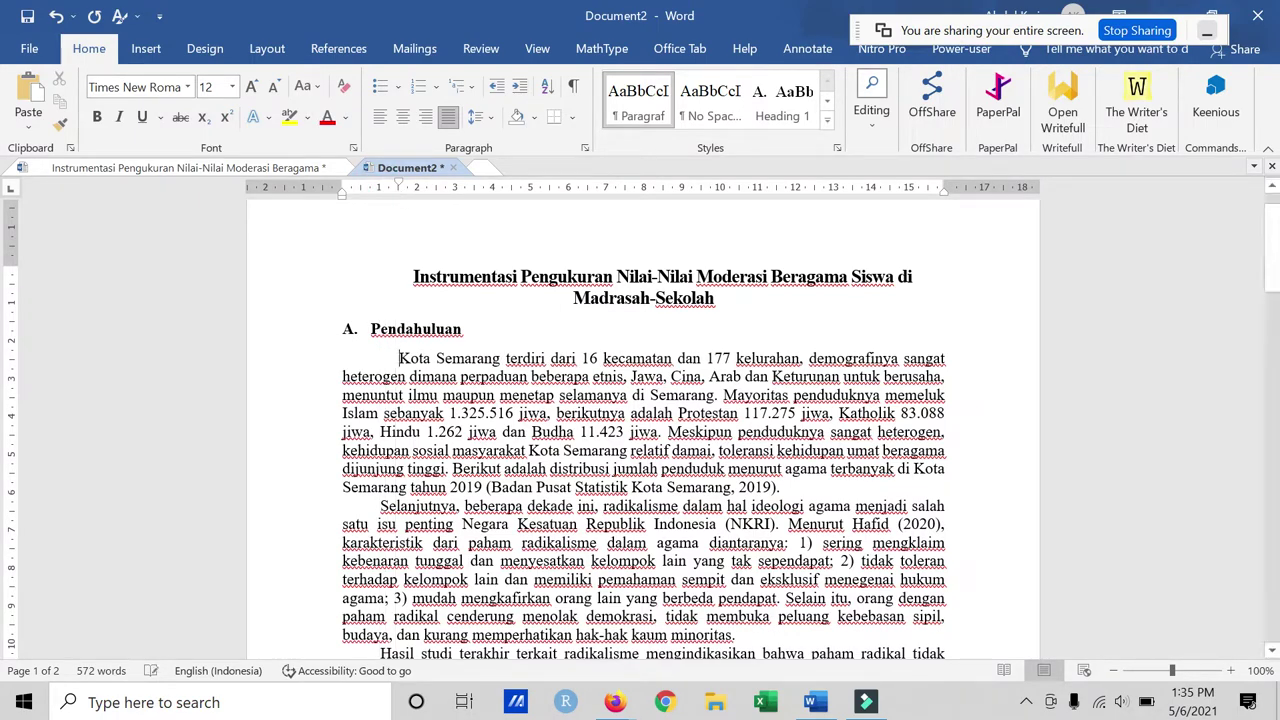
key(BackSpace)
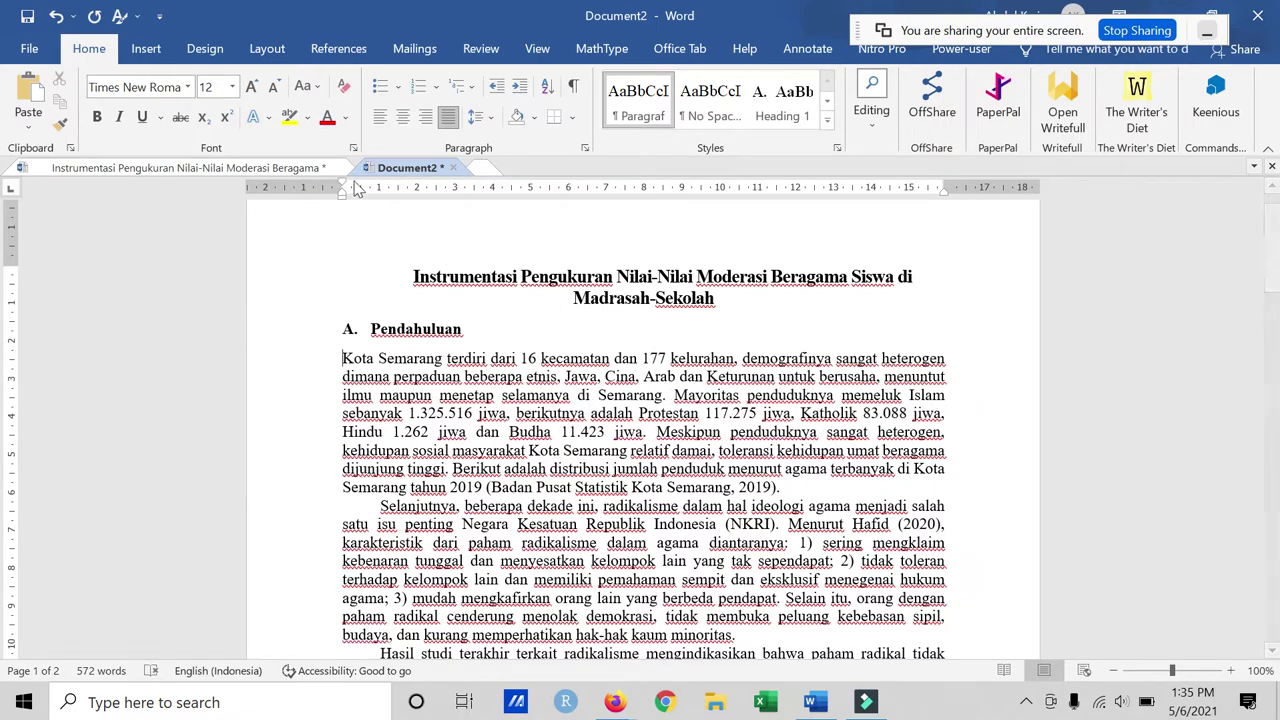
drag(343, 186, 400, 188)
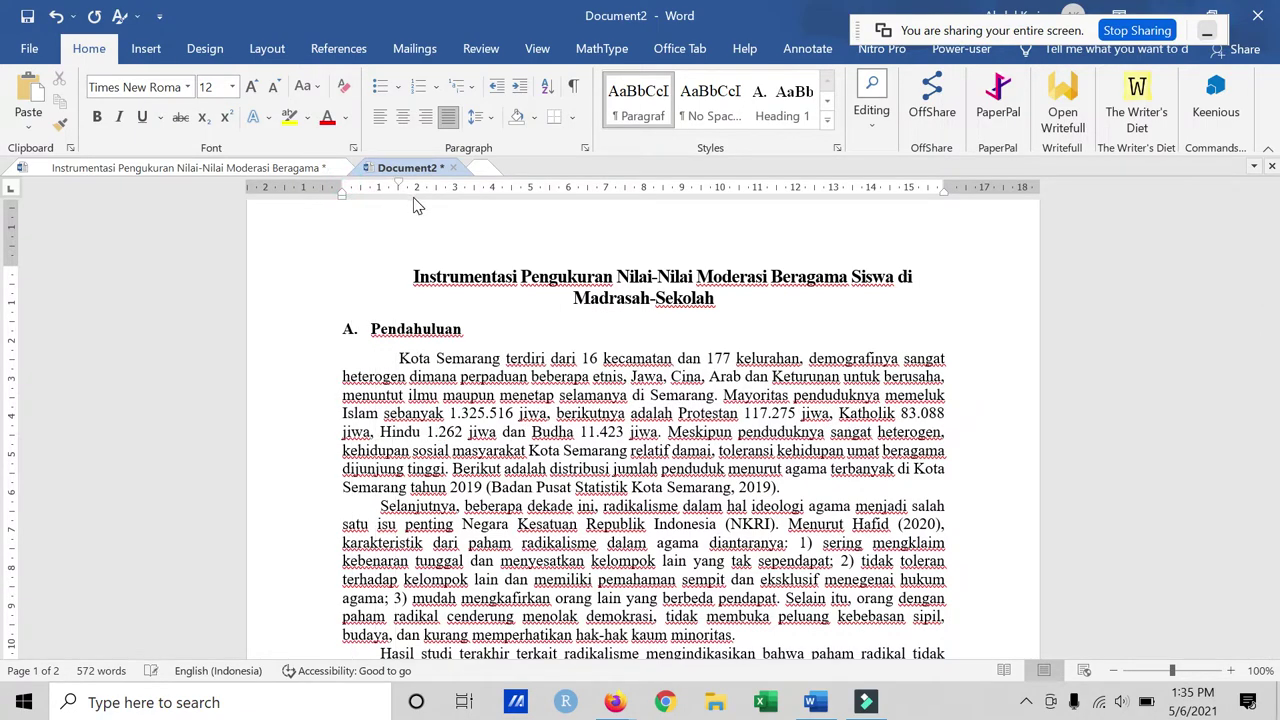
right_click(643, 97)
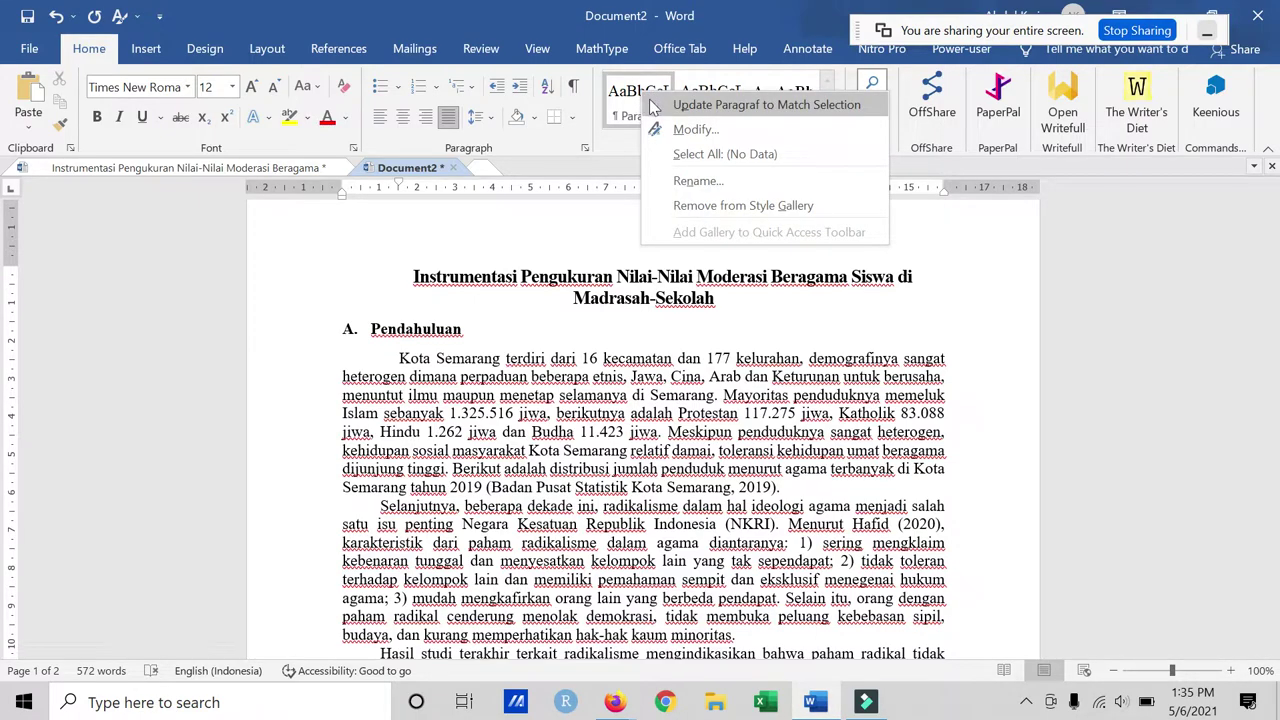
click(656, 105)
Step: Delete the empty line between 'bernegara.' and the Metode heading
scroll(645, 430, down, 2)
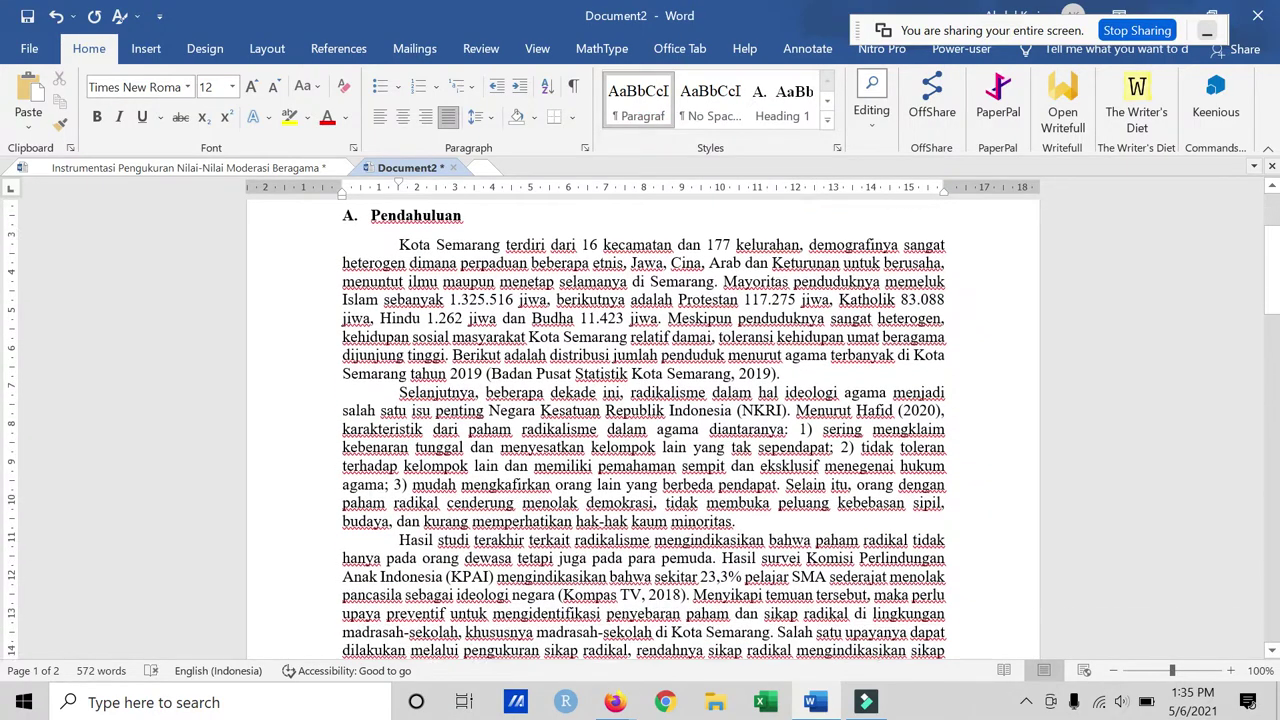
scroll(645, 430, down, 2)
scroll(645, 430, down, 3)
scroll(645, 430, down, 3)
scroll(407, 430, down, 5)
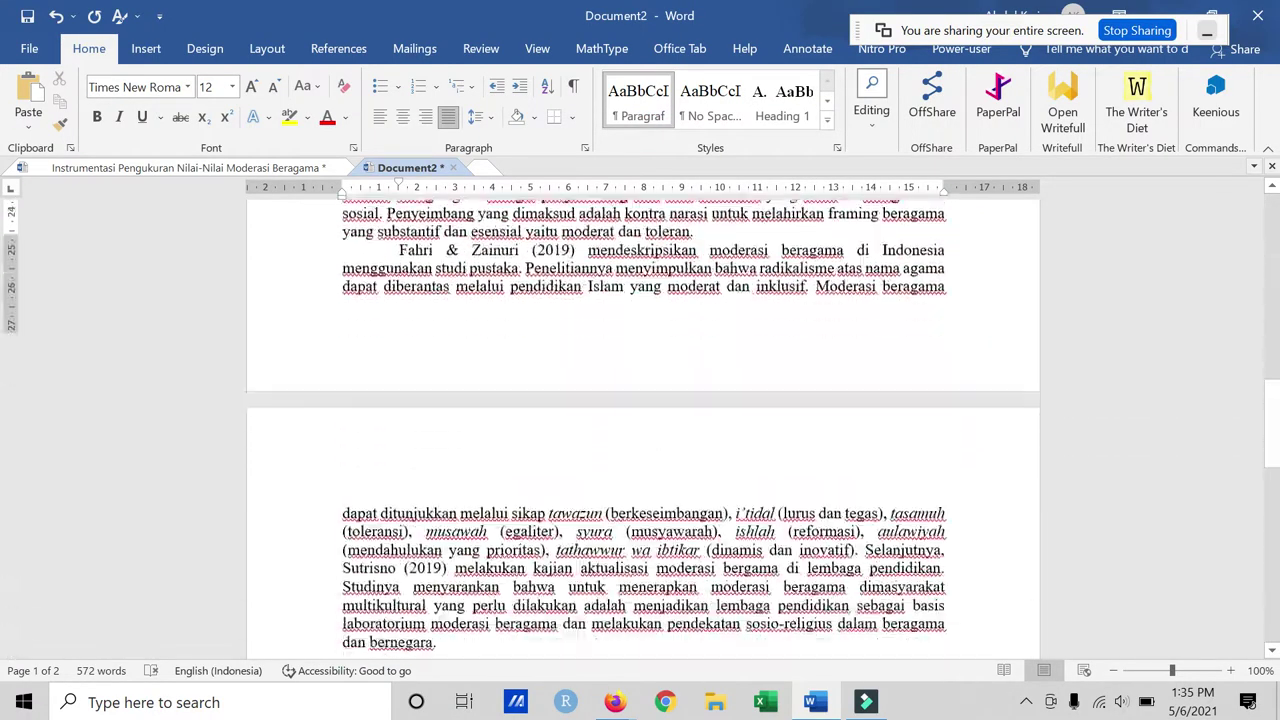
scroll(407, 430, down, 4)
click(407, 428)
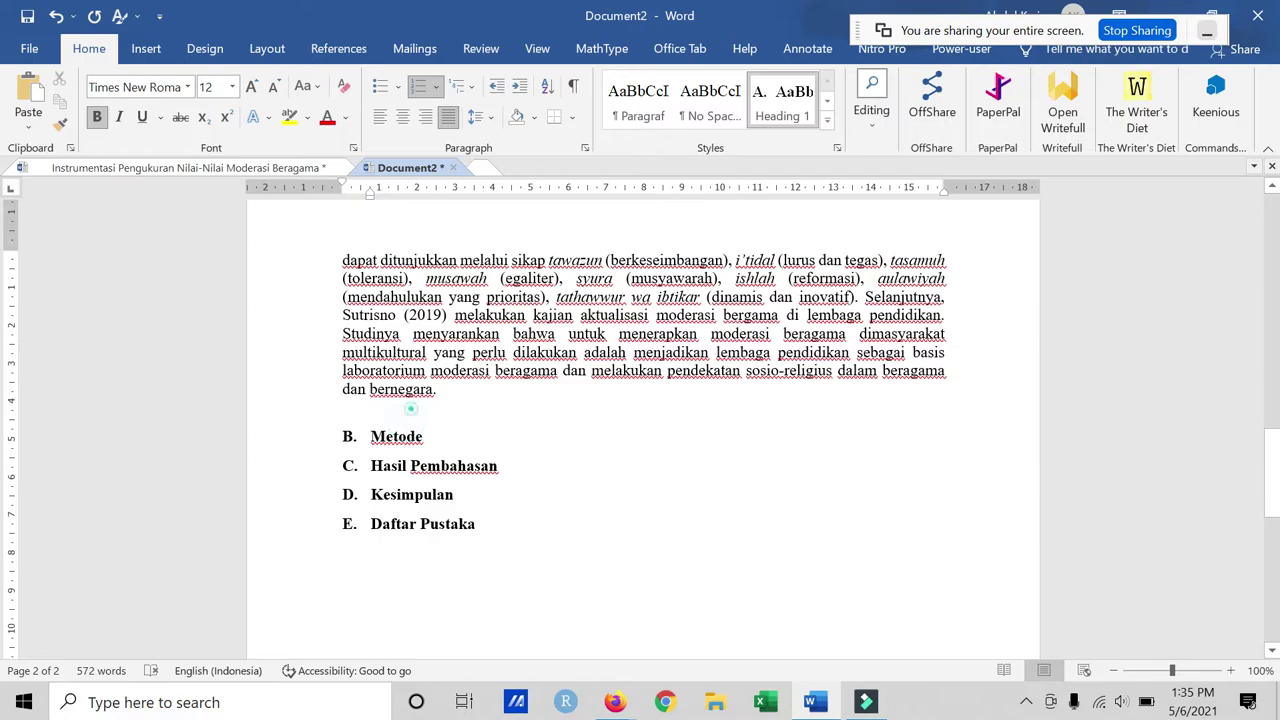
key(ctrl+Home)
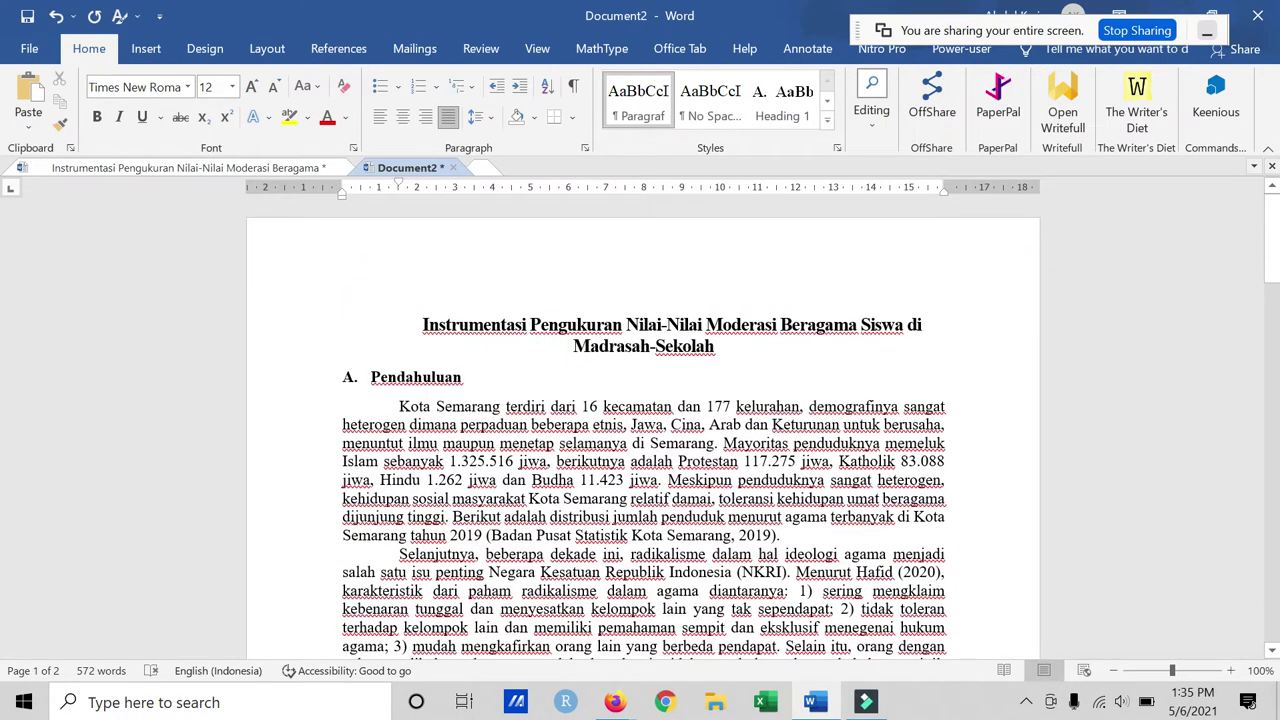
scroll(643, 430, down, 2)
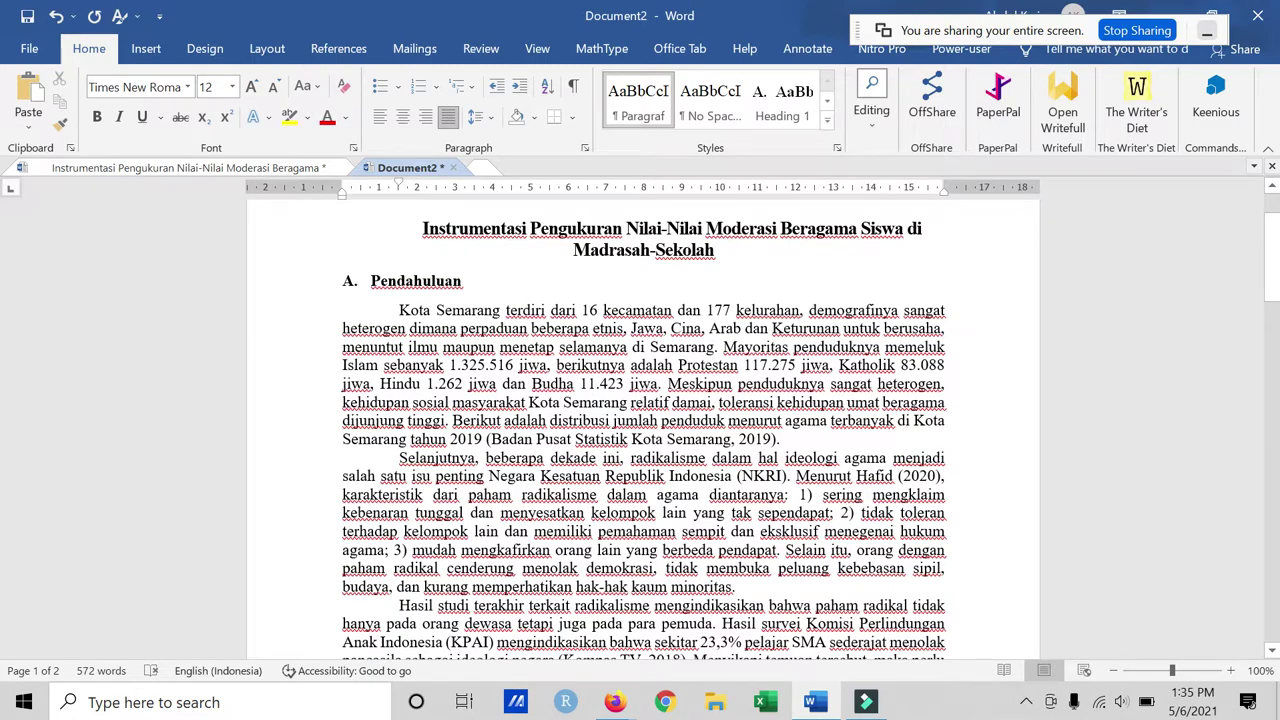
key(ctrl+End)
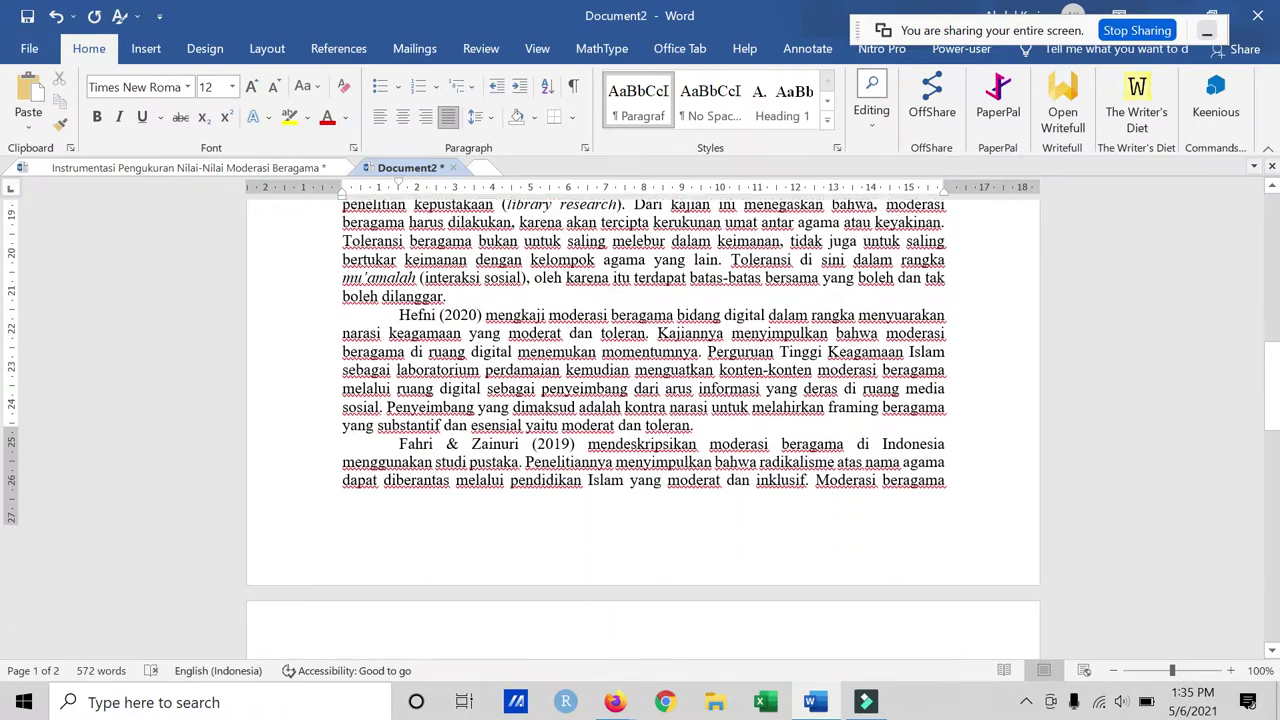
click(476, 442)
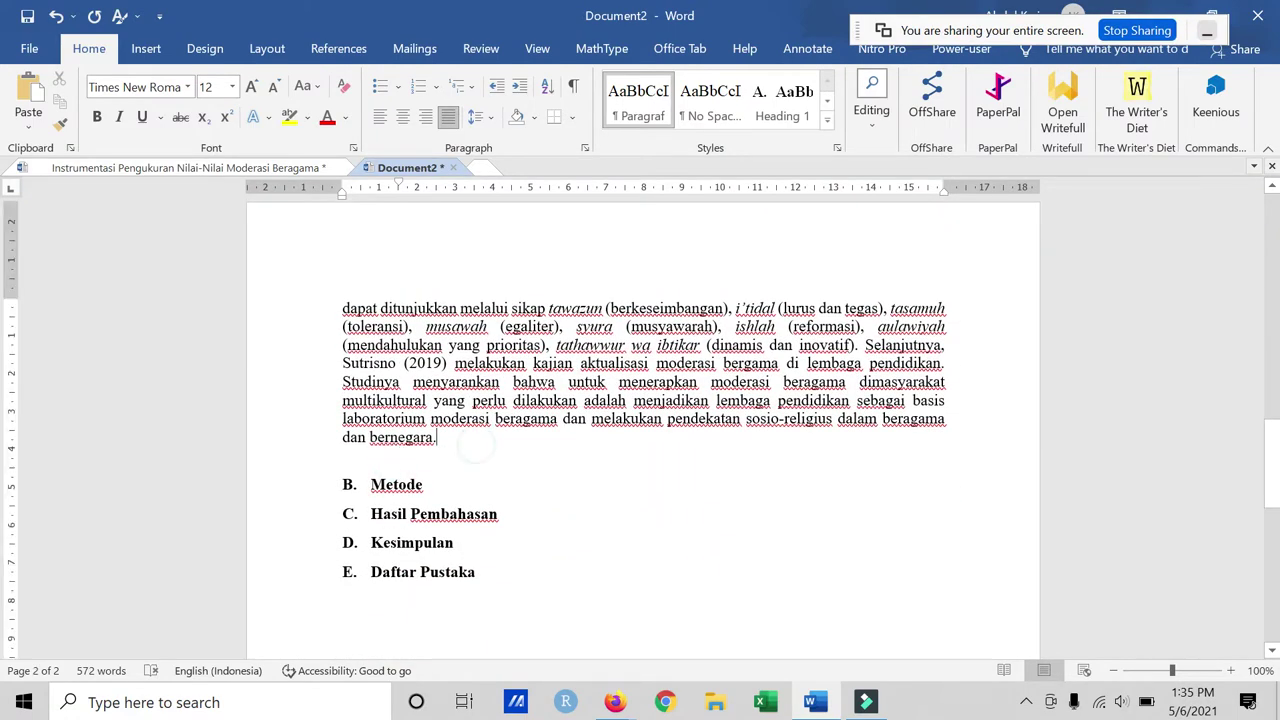
key(Delete)
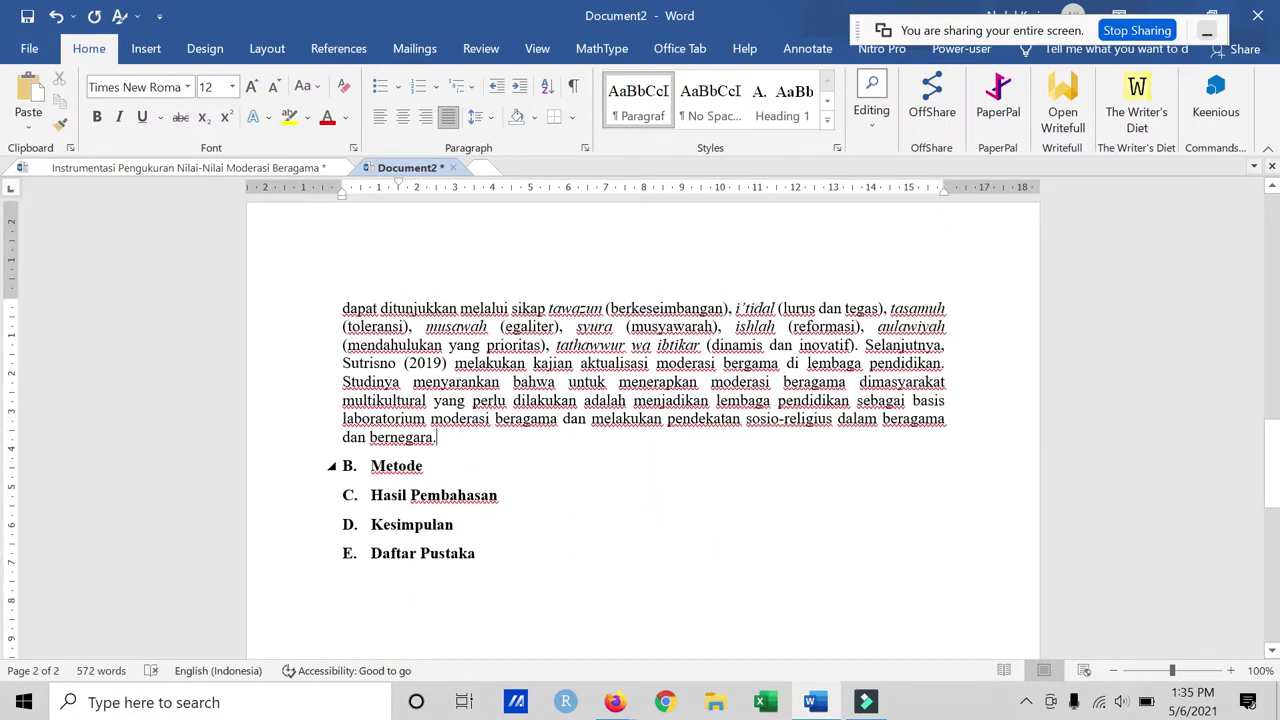
Step: Start a new empty body paragraph right after the Metode heading
key(ctrl+Home)
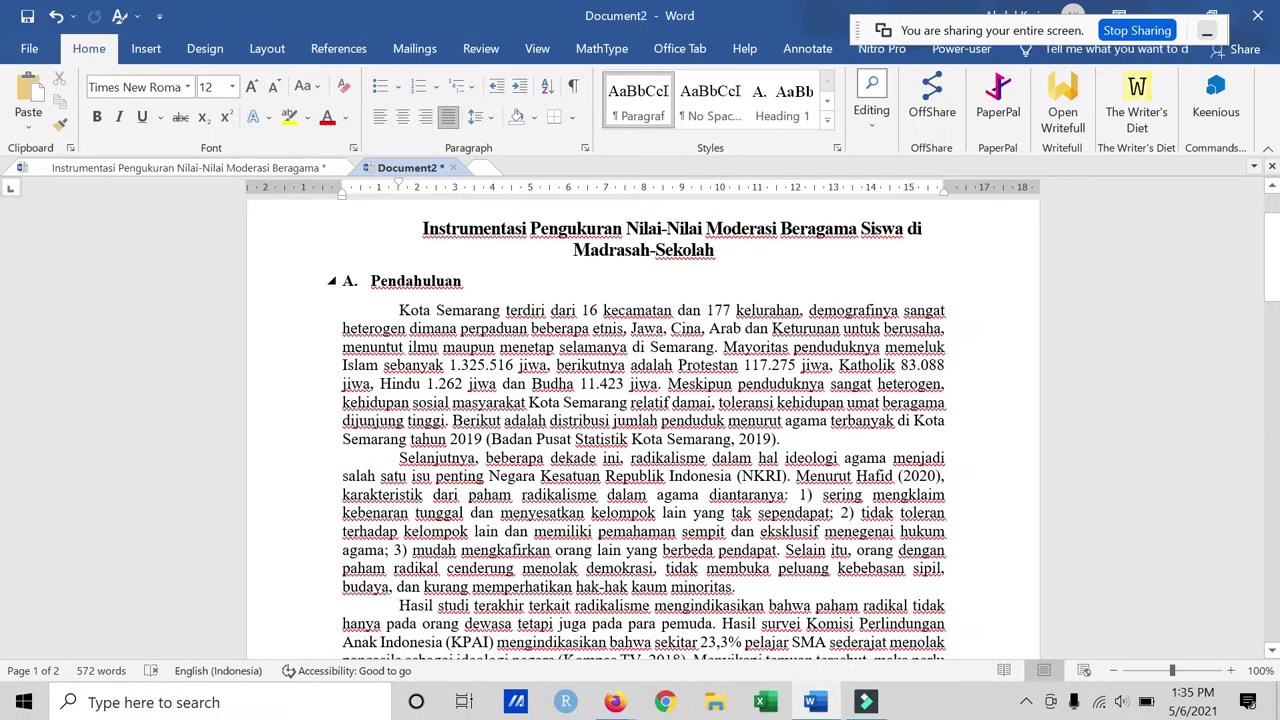
key(shift+F5)
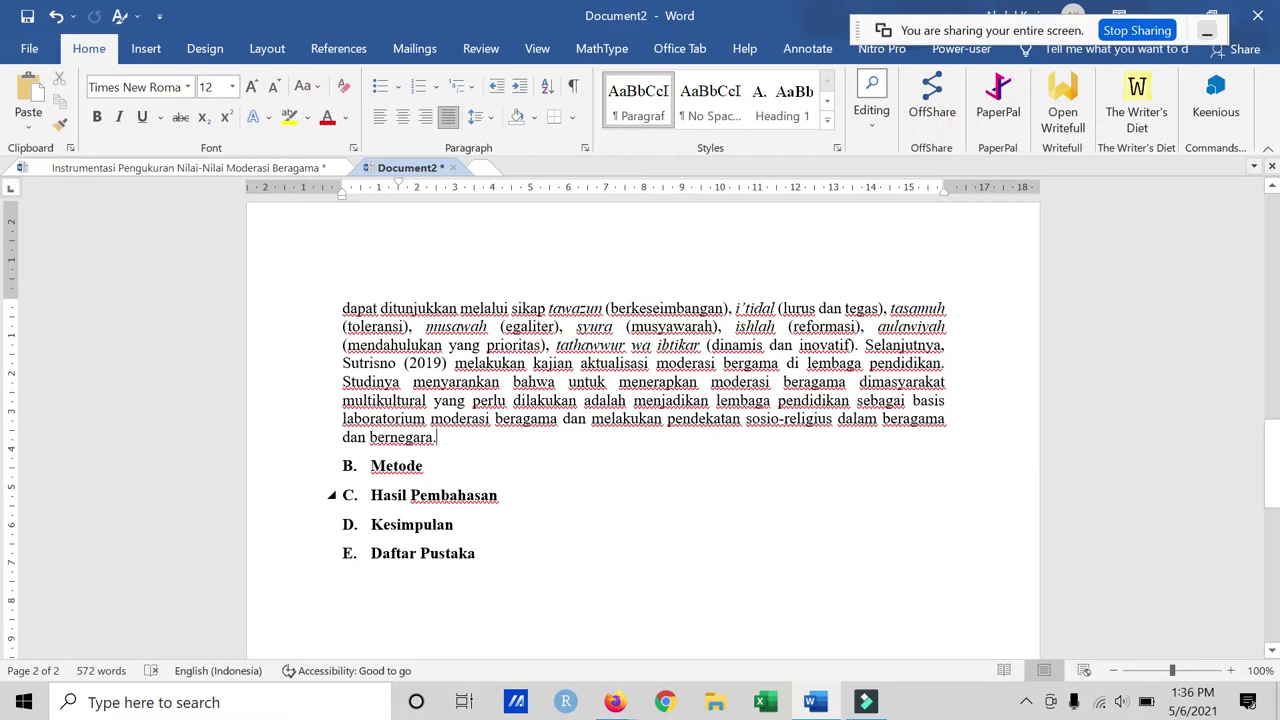
click(445, 466)
key(Return)
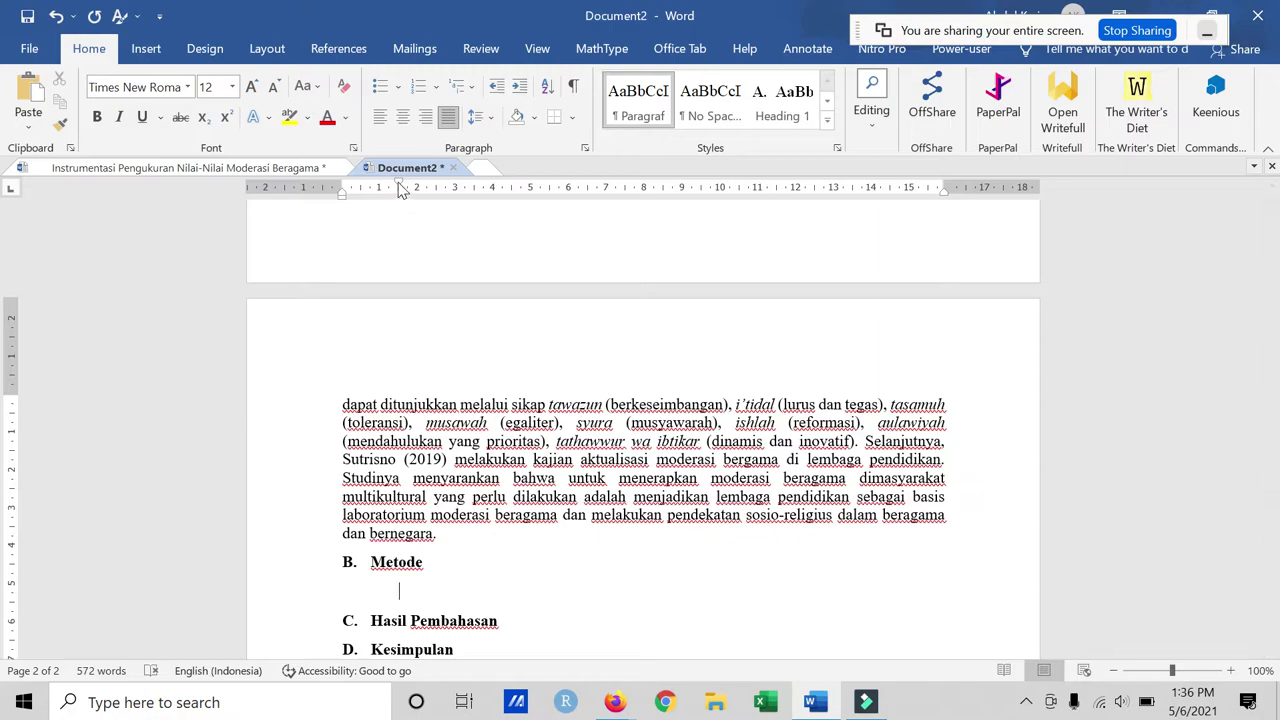
Step: Paste the paragraphs from Dalam Kamus to 'Futaqi, 2018' under Metode
click(255, 168)
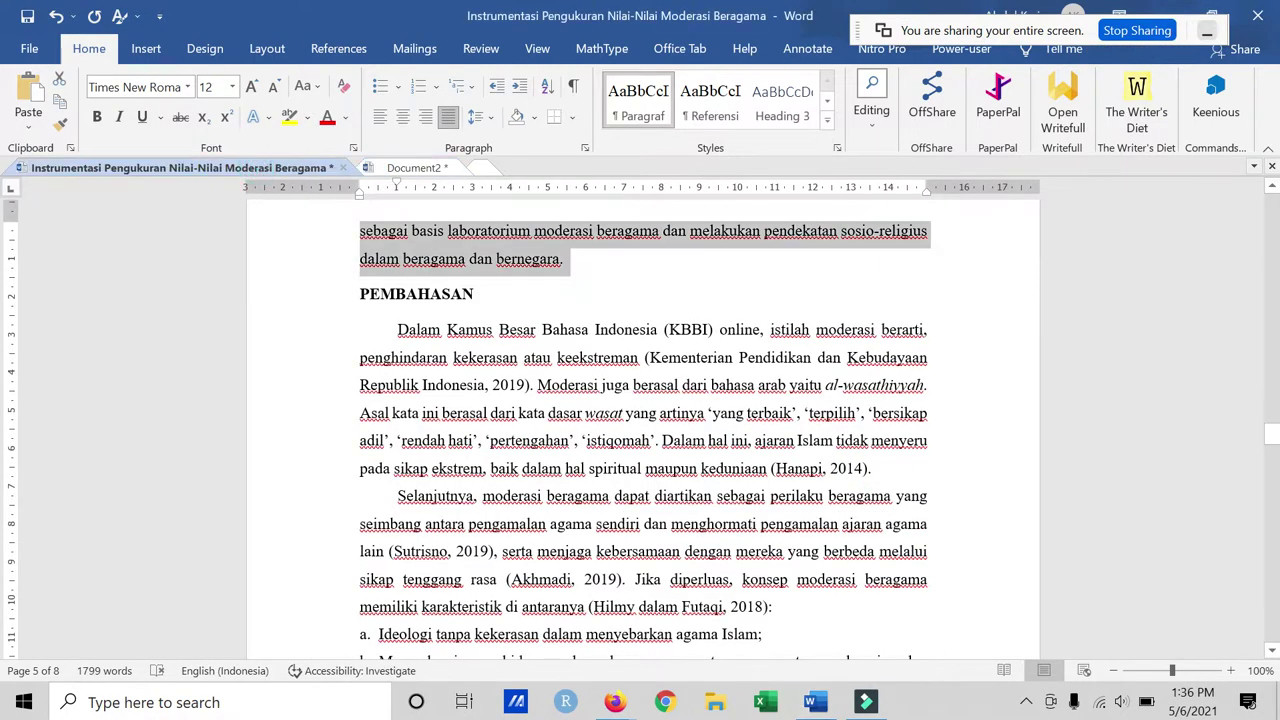
click(390, 324)
scroll(640, 420, down, 3)
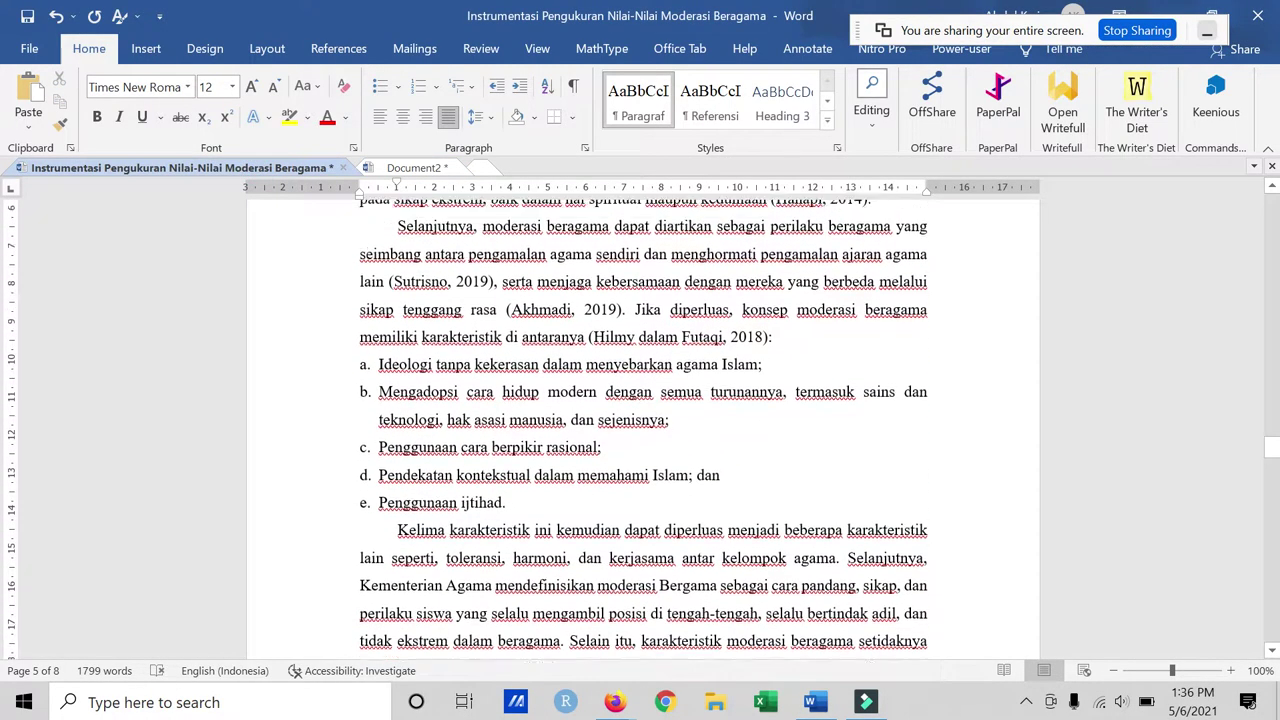
scroll(640, 420, up, 2)
shift+click(772, 510)
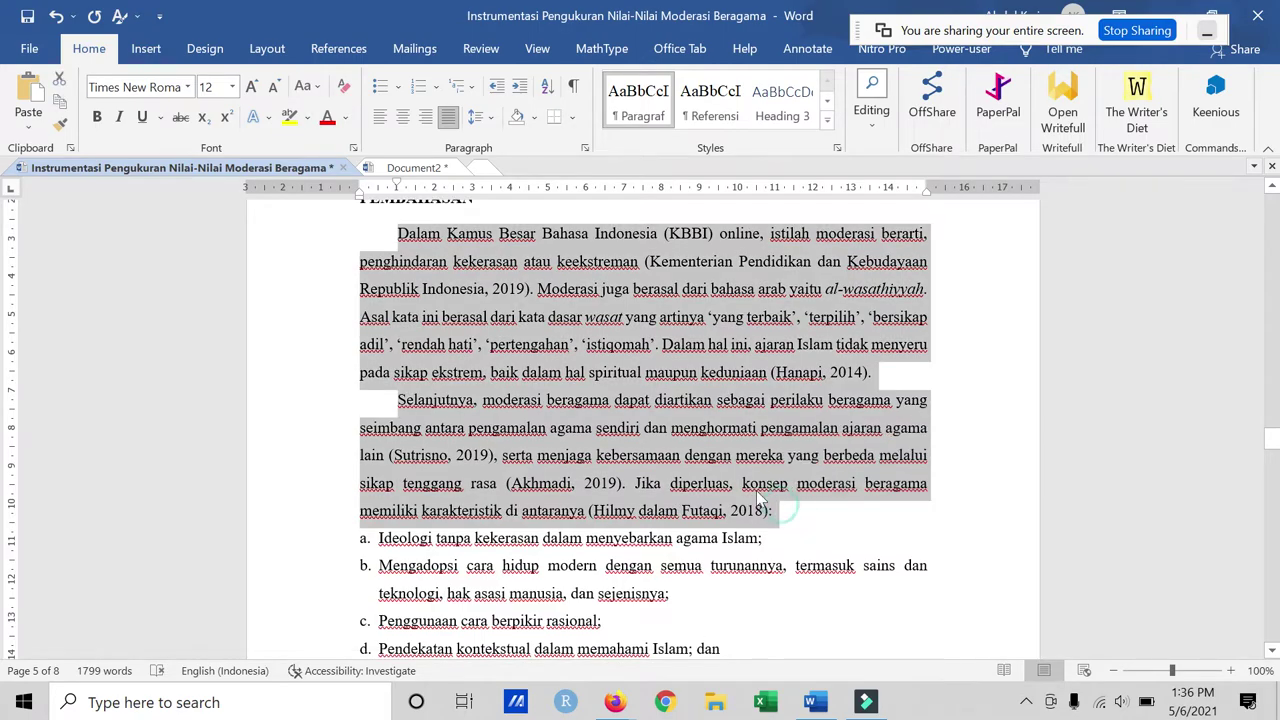
scroll(640, 420, up, 1)
click(400, 166)
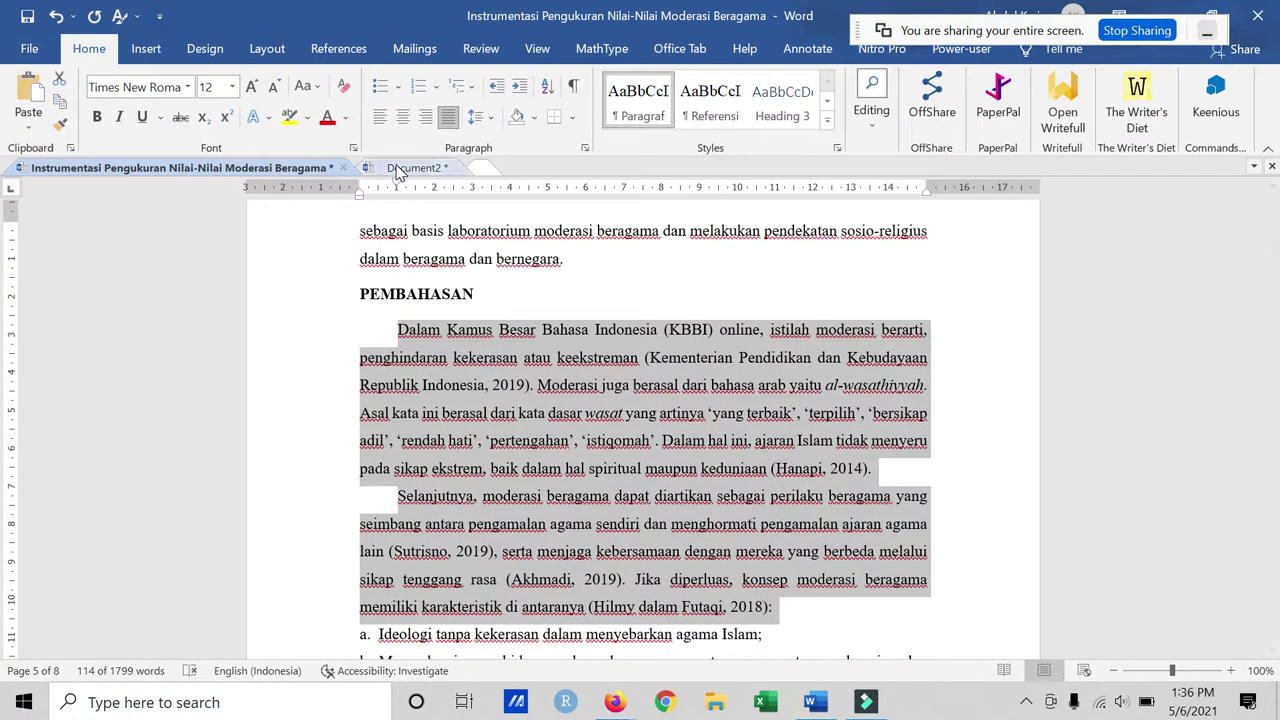
text(Dalam Kamus Besar Bahasa Indonesia (KBBI) online, istilah moderasi berarti, penghindaran kekerasan atau keekstreman (Kementerian Pendidikan dan Kebudayaan Republik Indonesia, 2019). Moderasi juga berasal dari bahasa arab yaitu al-wasathiyyah. Asal kata ini berasal dari kata dasar wasat yang artinya ‘yang terbaik’, ‘terpilih’, ‘bersikap adil’, ‘rendah hati’, ‘pertengahan’, ‘istiqomah’. Dalam hal ini, ajaran Islam tidak menyeru pada sikap ekstrem, baik dalam hal spiritual maupun keduniaan (Hanapi, 2014). Selanjutnya, moderasi beragama dapat diartikan sebagai perilaku beragama yang seimbang antara pengamalan agama sendiri dan menghormati pengamalan ajaran agama lain (Sutrisno, 2019), serta menjaga kebersamaan dengan mereka yang berbeda melalui sikap tenggang rasa (Akhmadi, 2019). Jika diperluas, konsep moderasi beragama memiliki karakteristik di antaranya (Hilmy dalam Futaqi, 2018):)
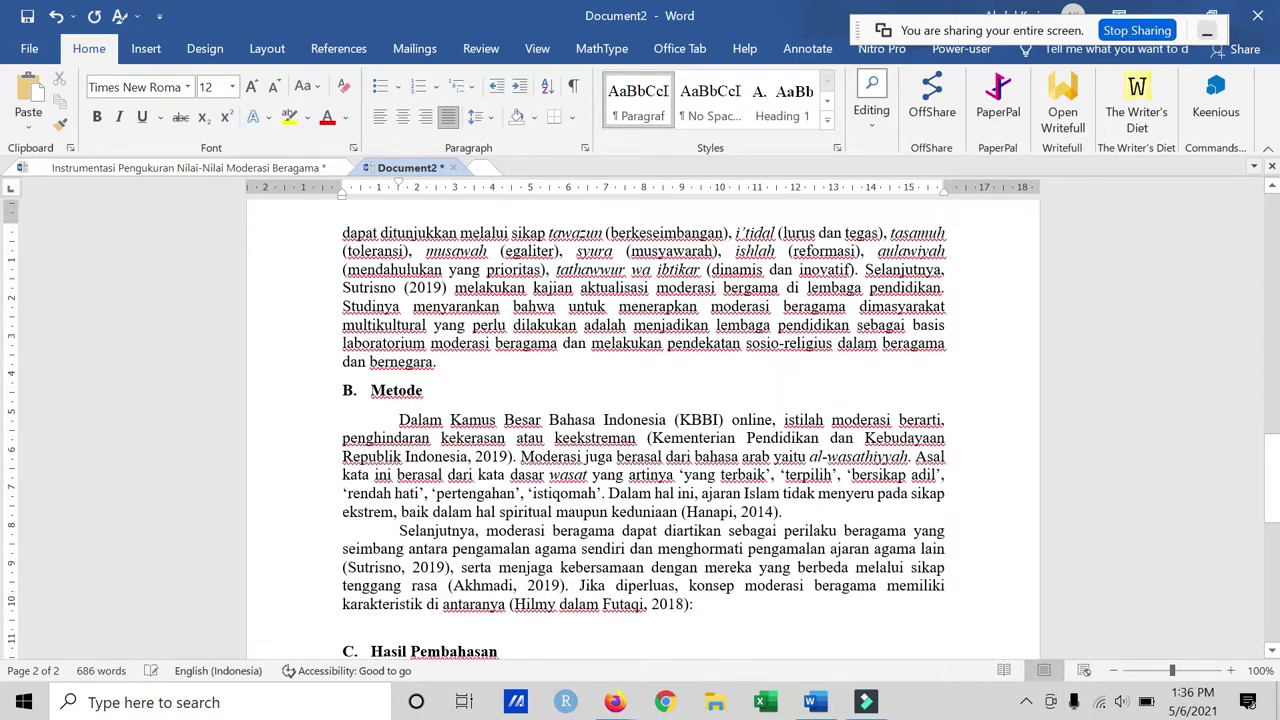
Step: Paste the Hefni (2020) paragraph after the Futaqi paragraph in Metode
click(540, 531)
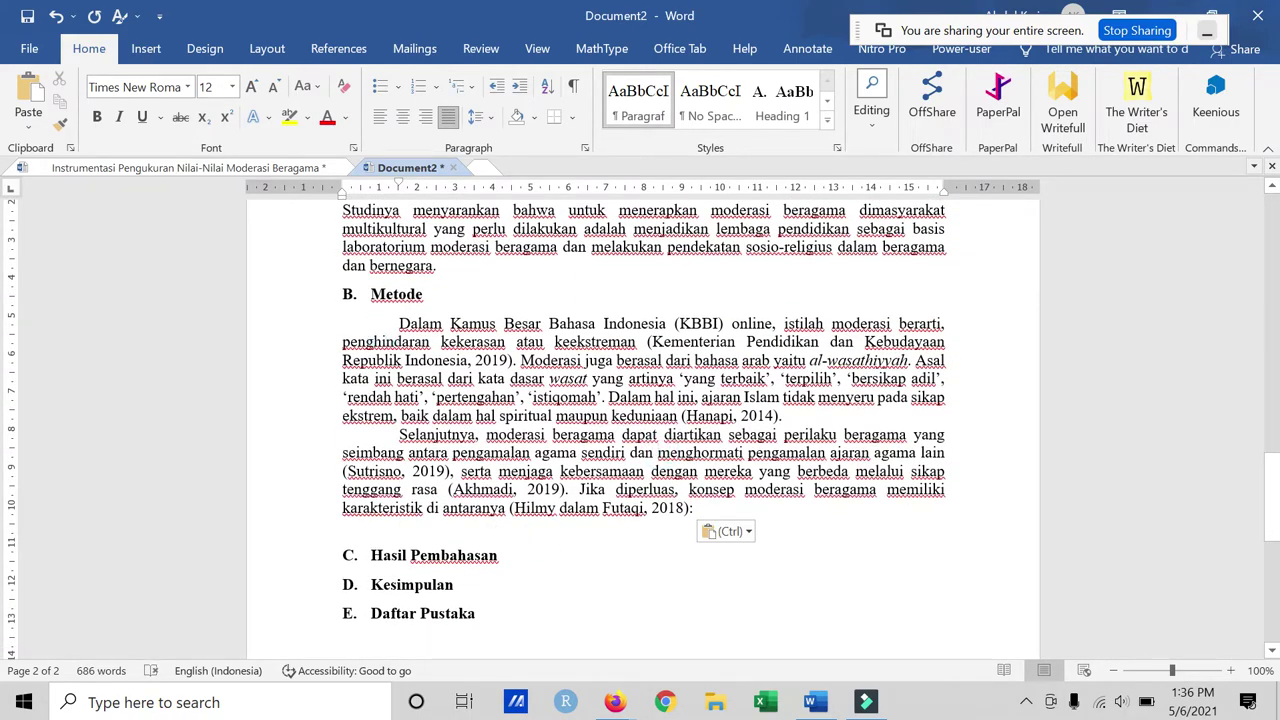
scroll(583, 306, up, 10)
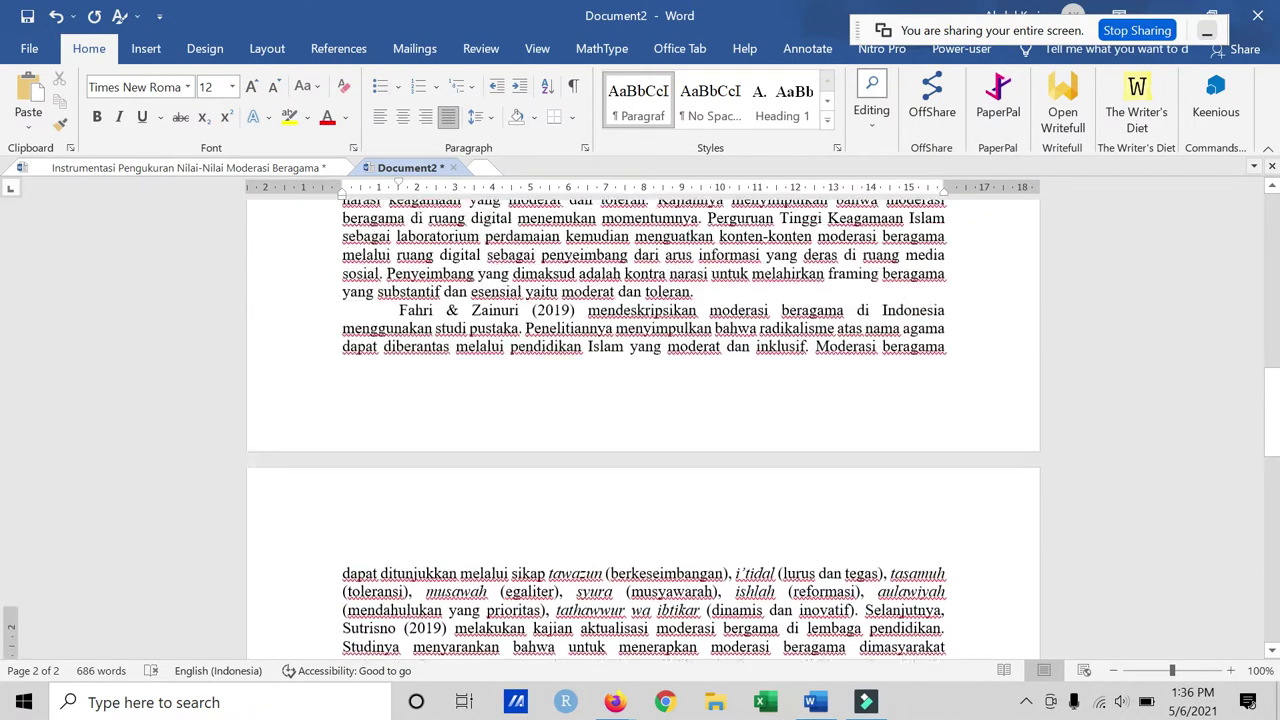
triple_click(538, 343)
key(ctrl+c)
scroll(538, 343, down, 10)
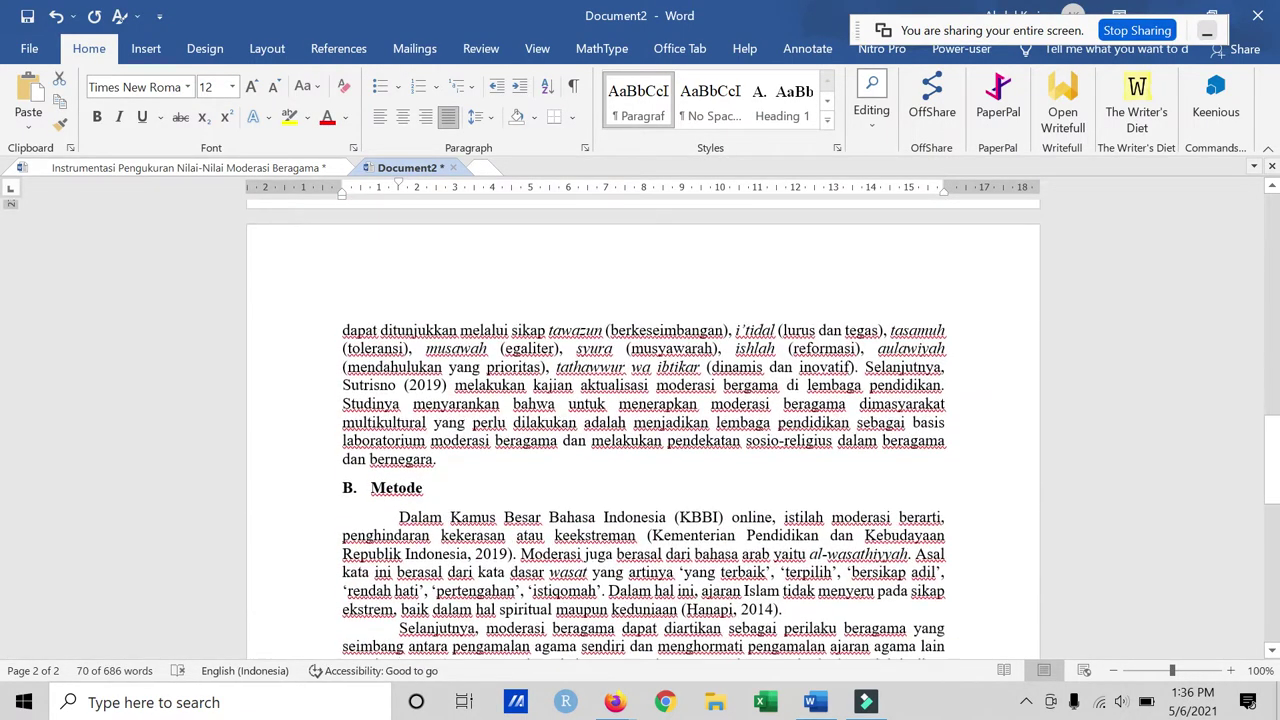
click(741, 512)
key(ctrl+v)
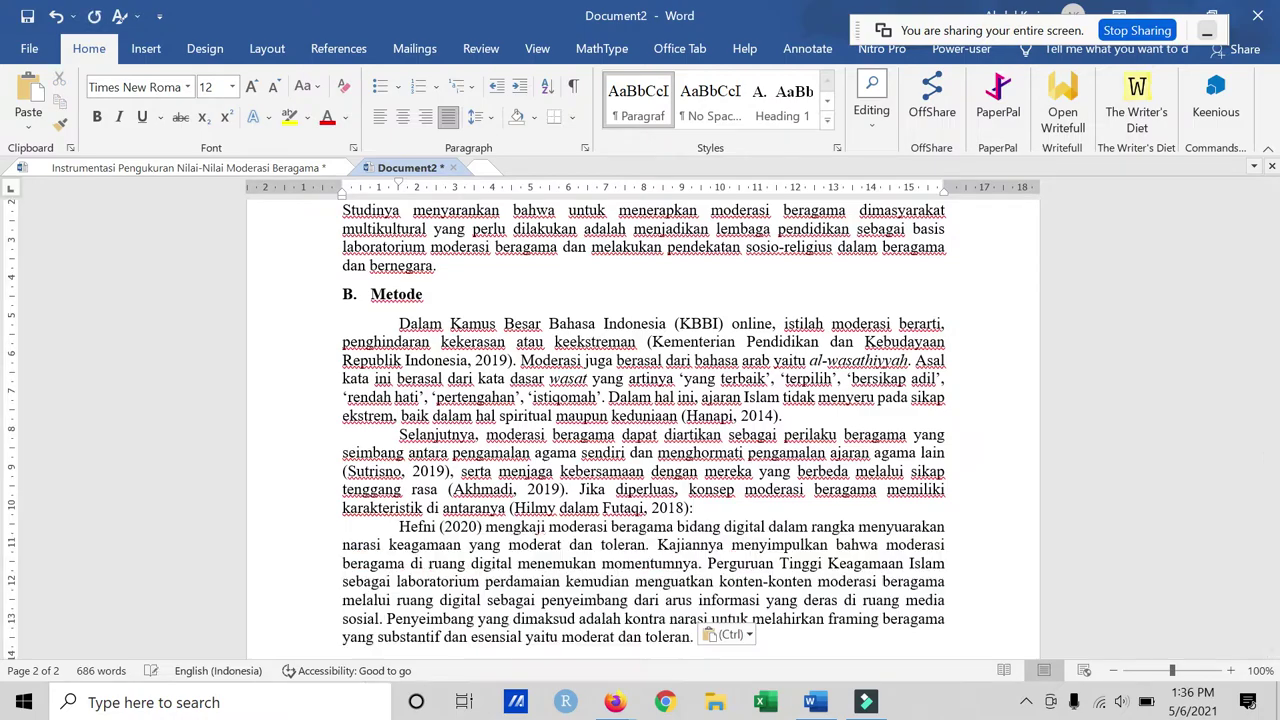
click(585, 479)
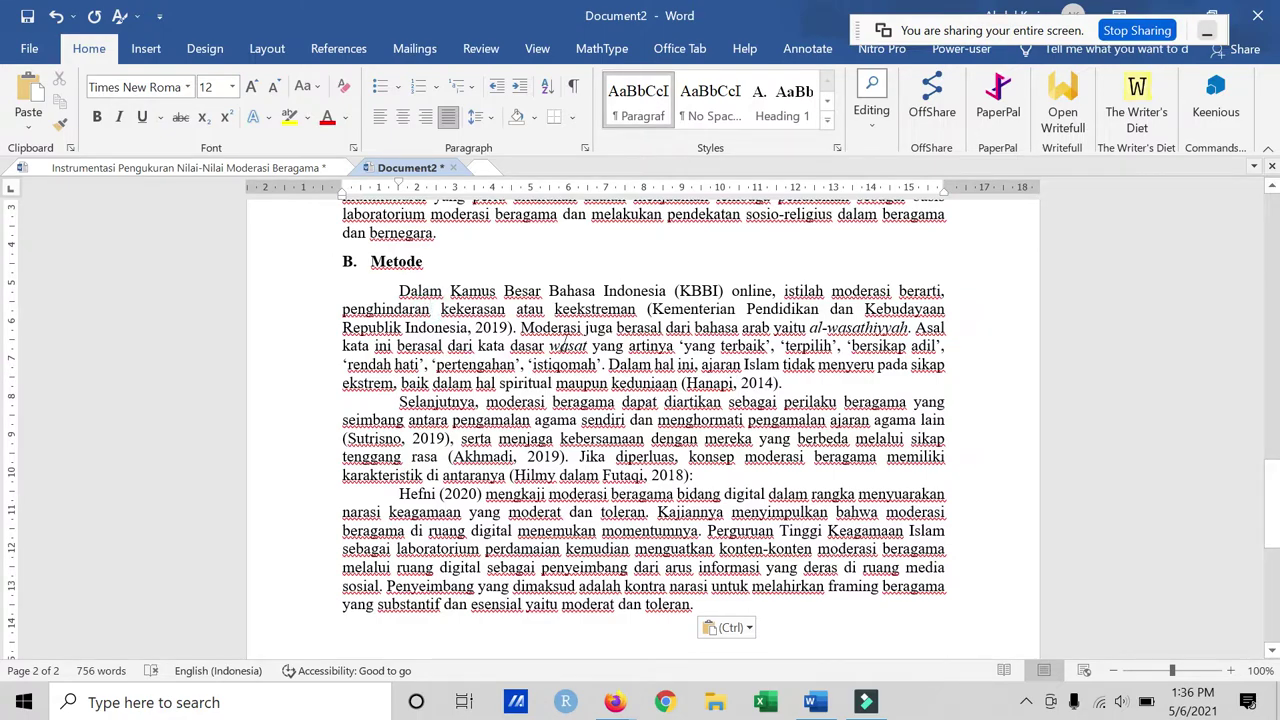
click(560, 341)
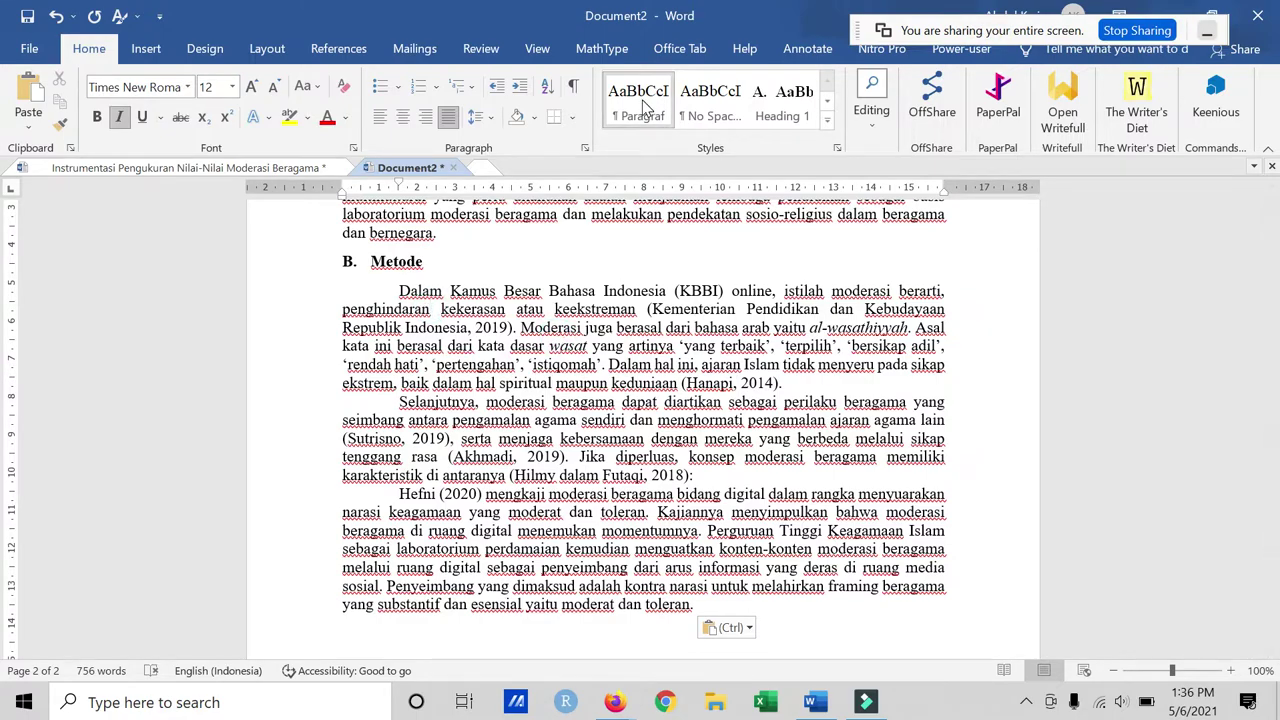
click(514, 456)
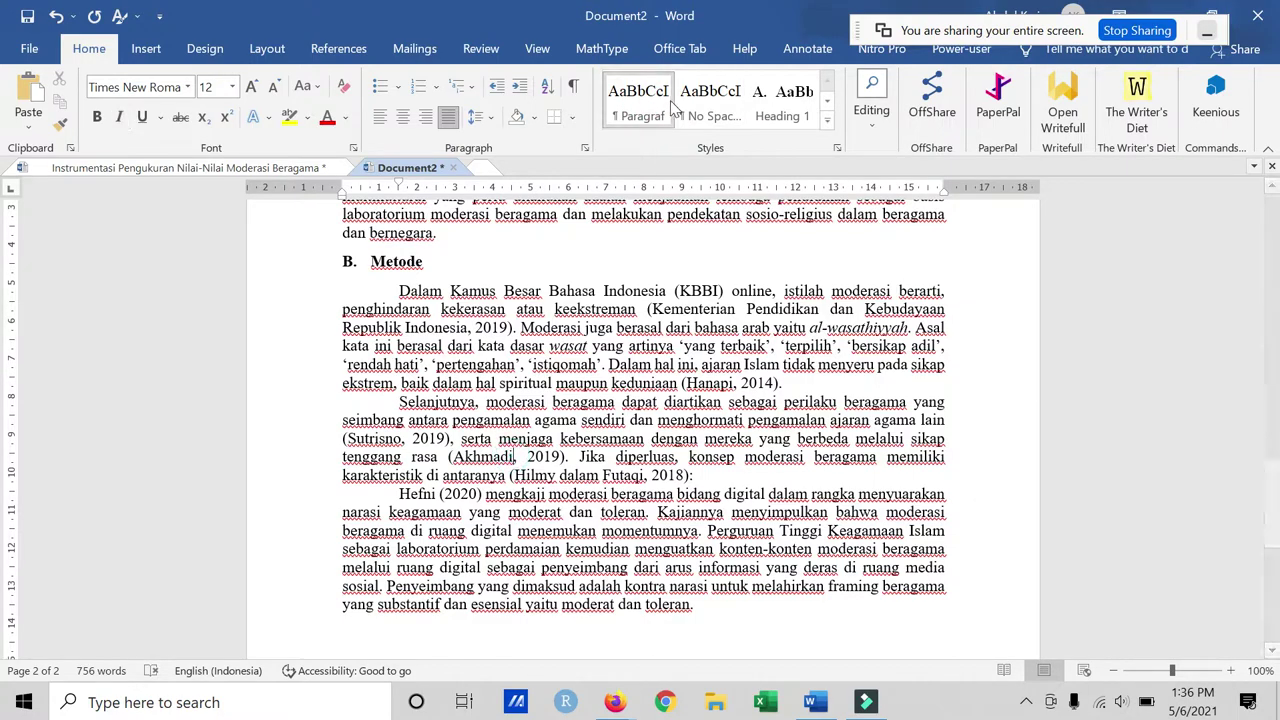
Step: Style the Hefni paragraph as Paragraf, then open the LAMPUNG TIMUR document from Recent
click(582, 528)
click(613, 112)
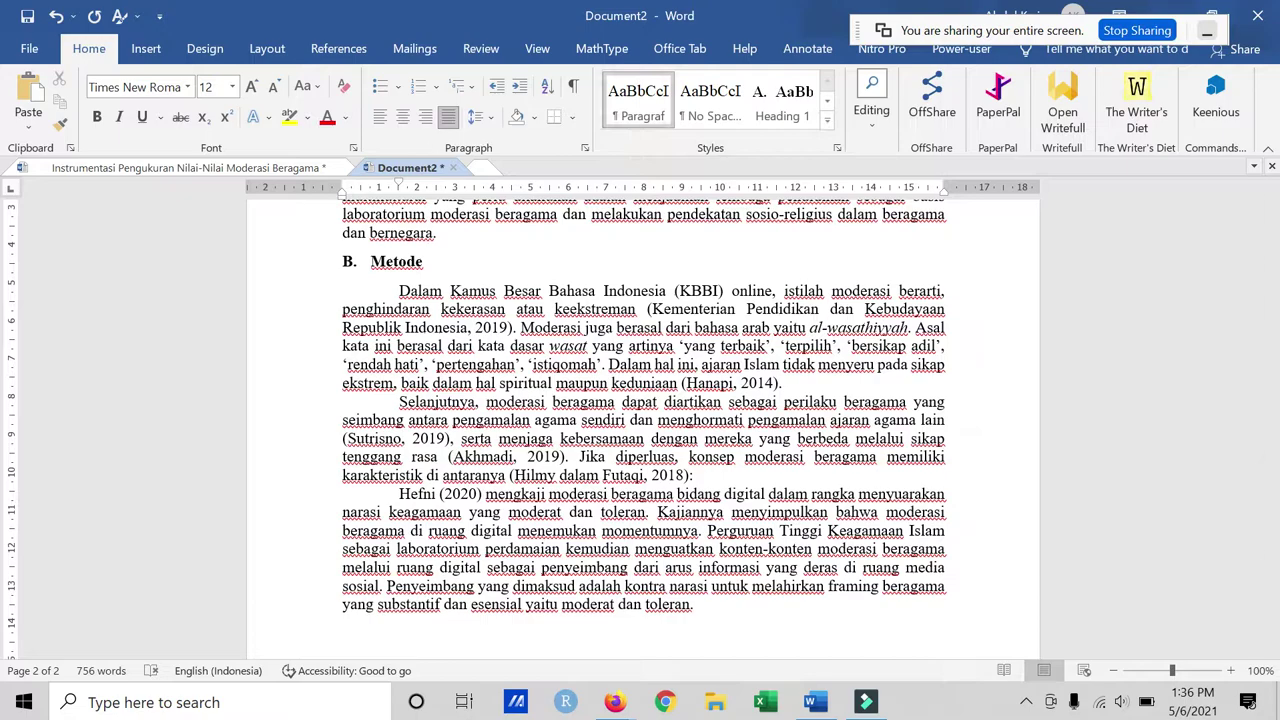
click(29, 50)
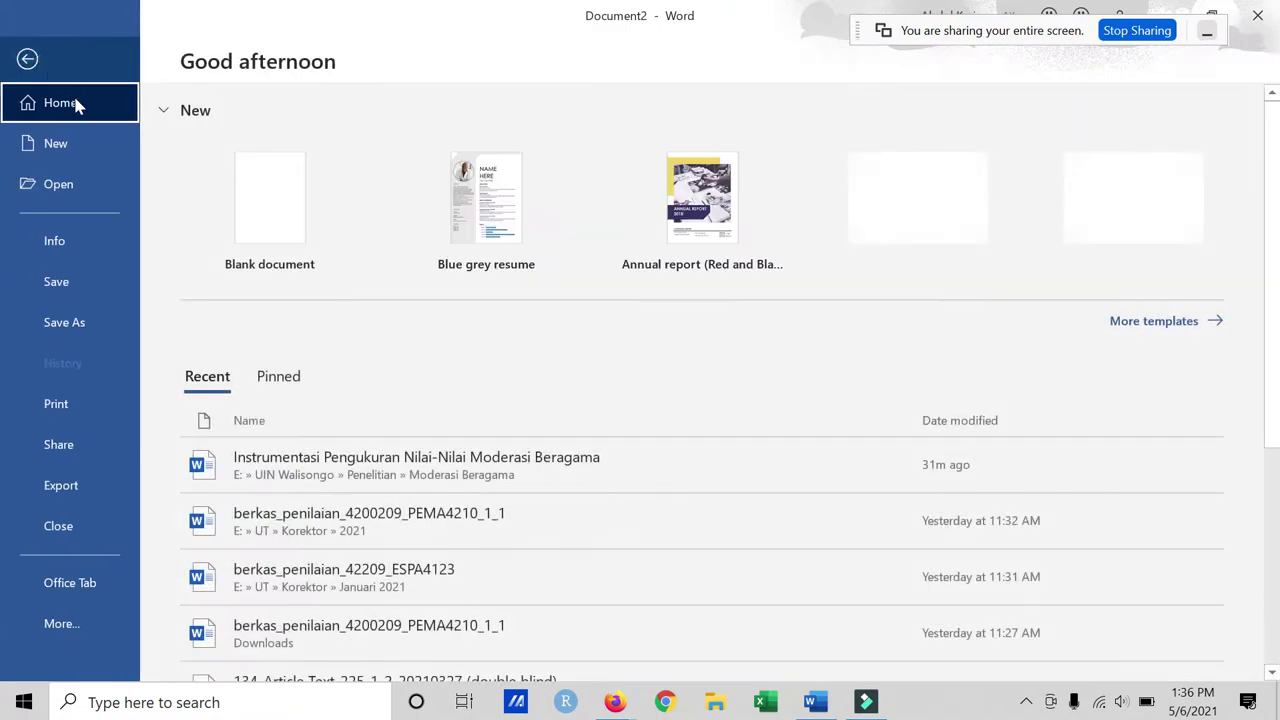
scroll(269, 430, down, 5)
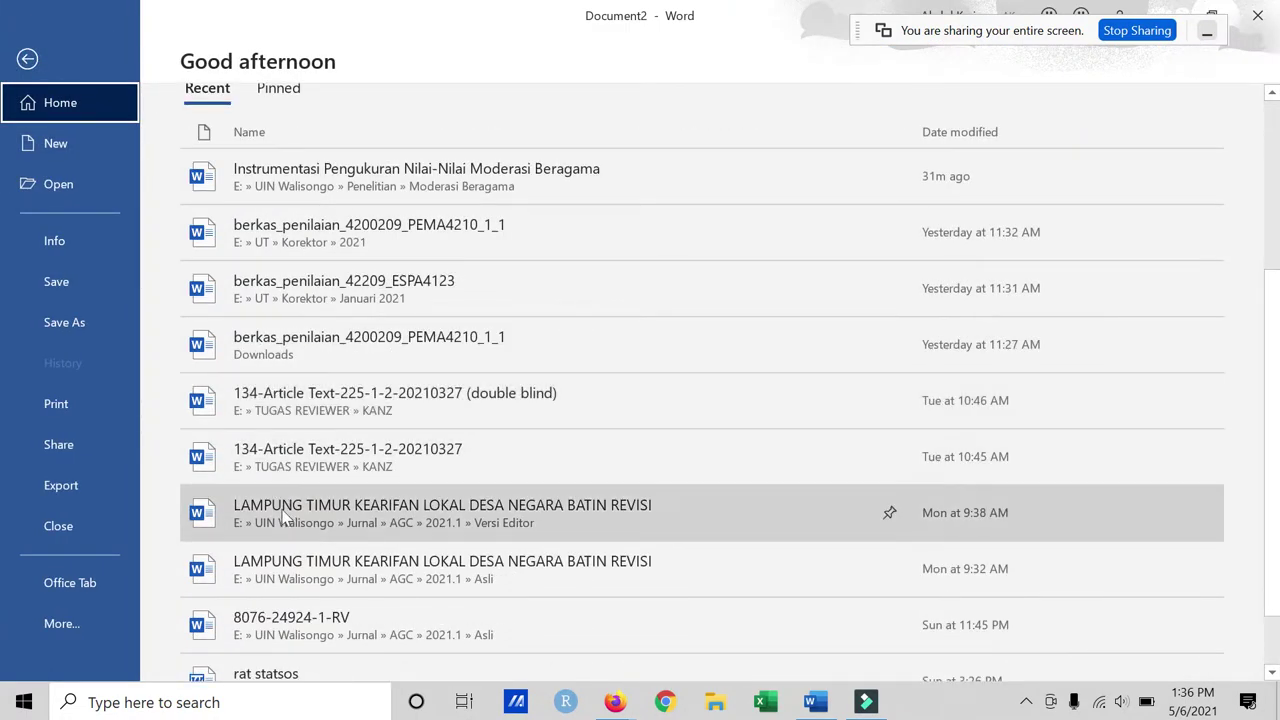
scroll(287, 540, down, 2)
scroll(271, 515, up, 2)
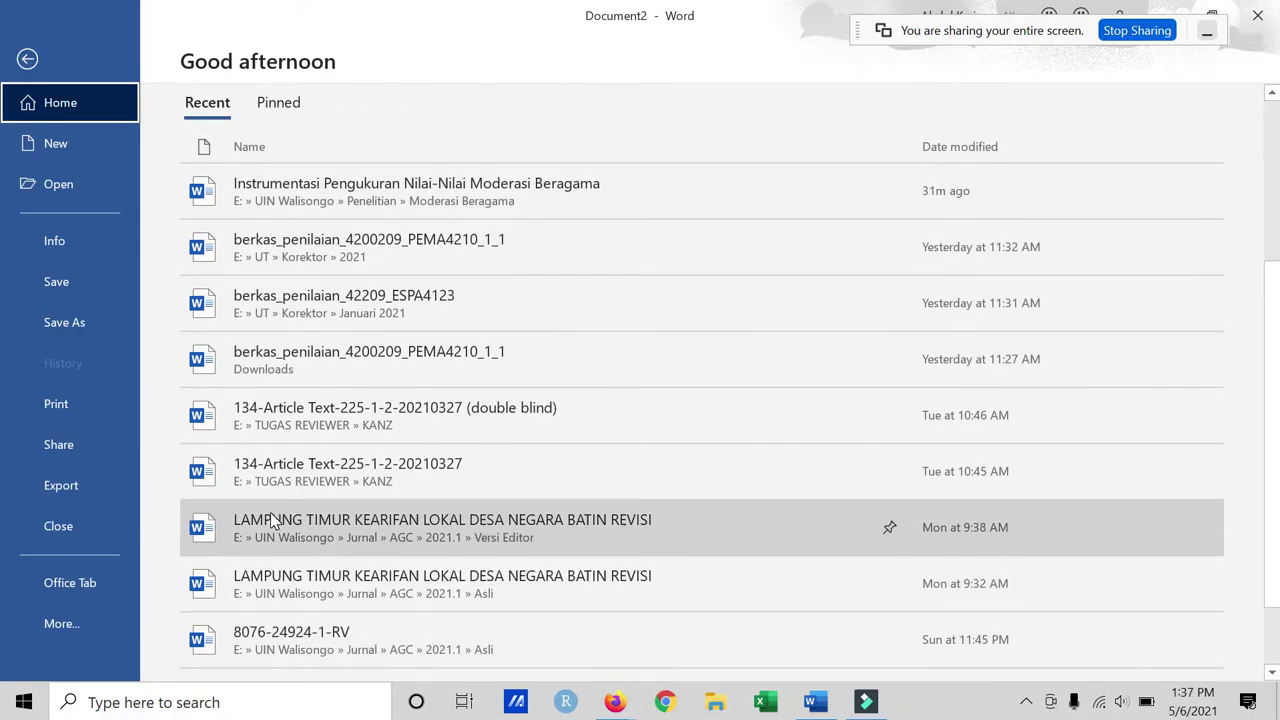
scroll(279, 385, down, 2)
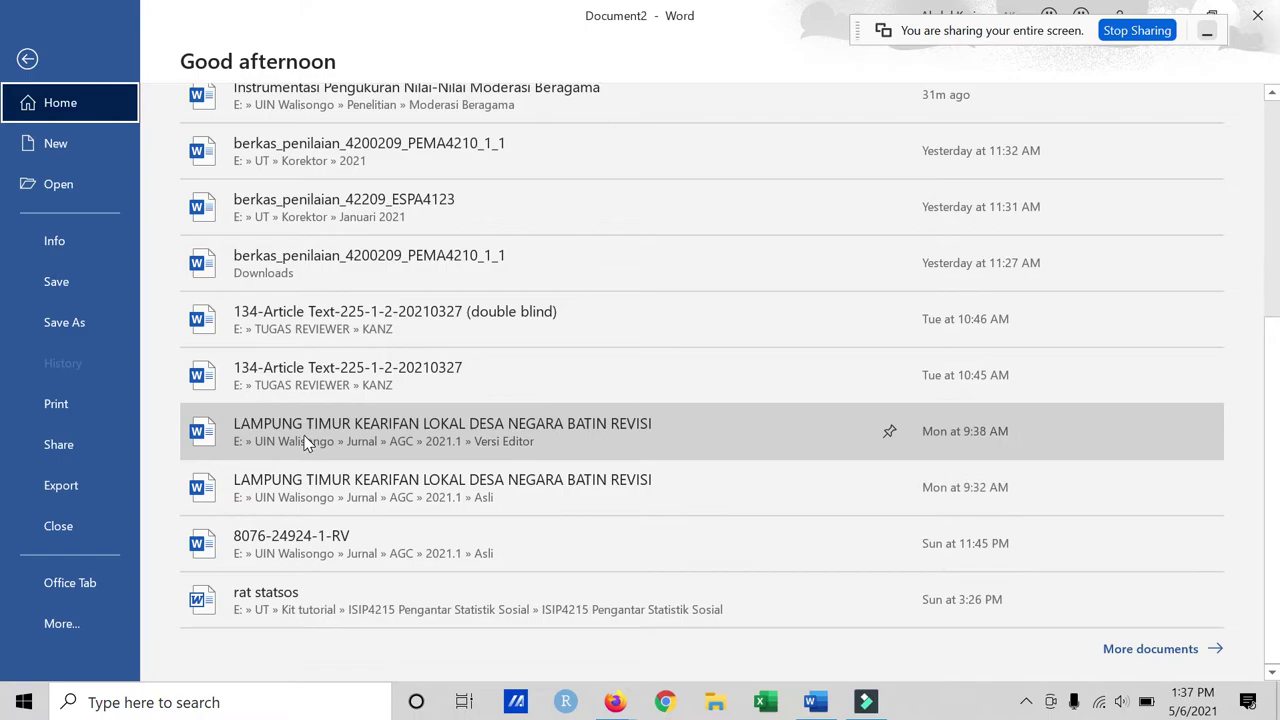
click(307, 443)
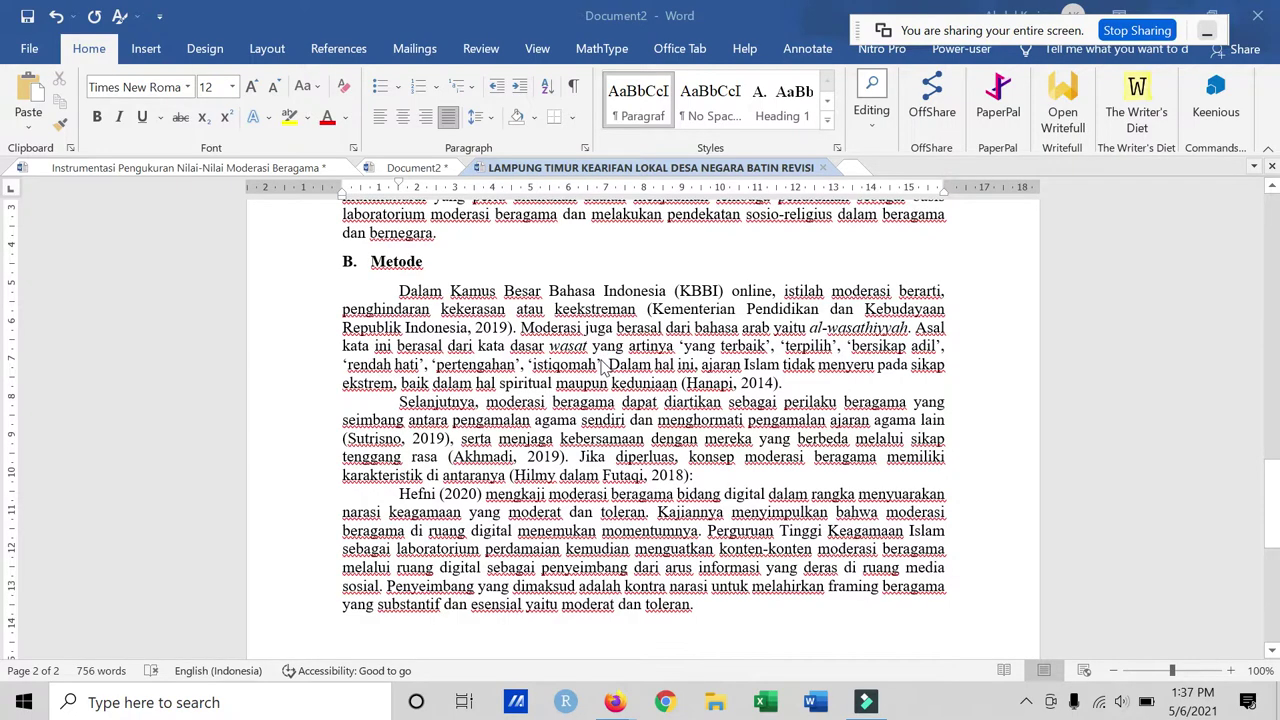
Step: Paste the Program Praktikum Profesi Makro paragraph on a new line under Hasil Pembahasan in Document2
scroll(602, 368, down, 10)
scroll(602, 368, down, 2)
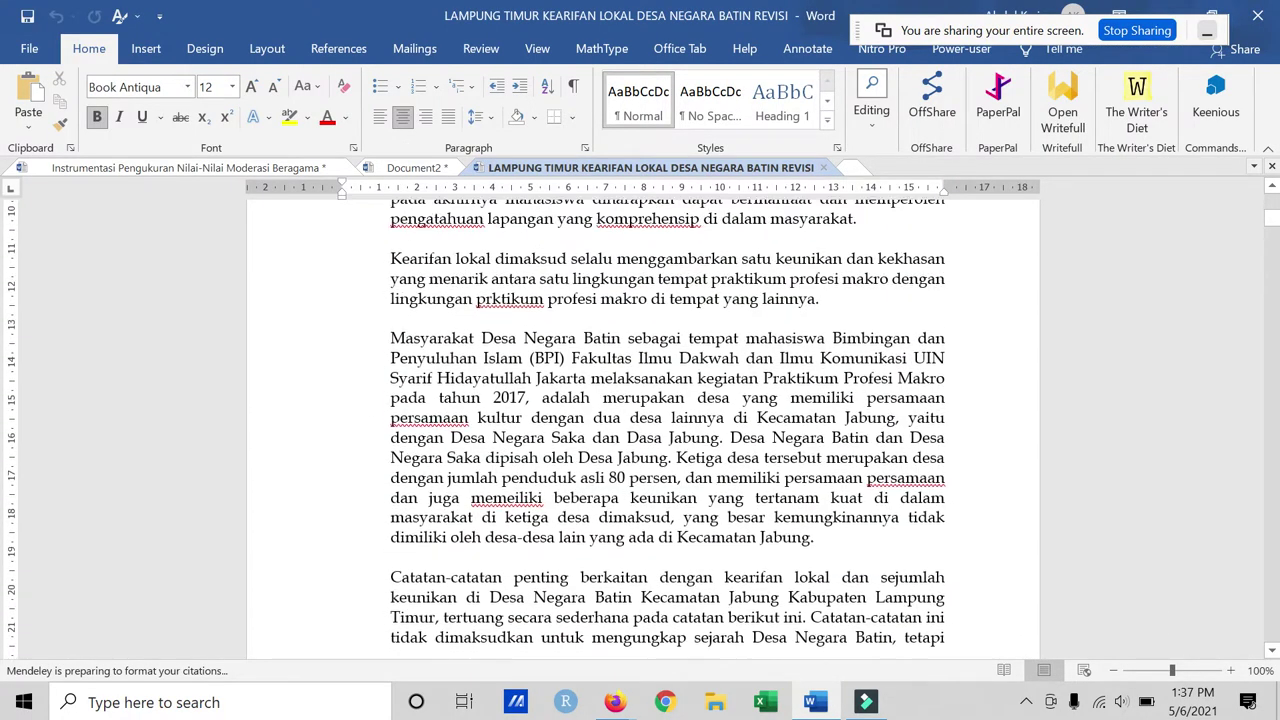
scroll(425, 300, up, 3)
triple_click(425, 295)
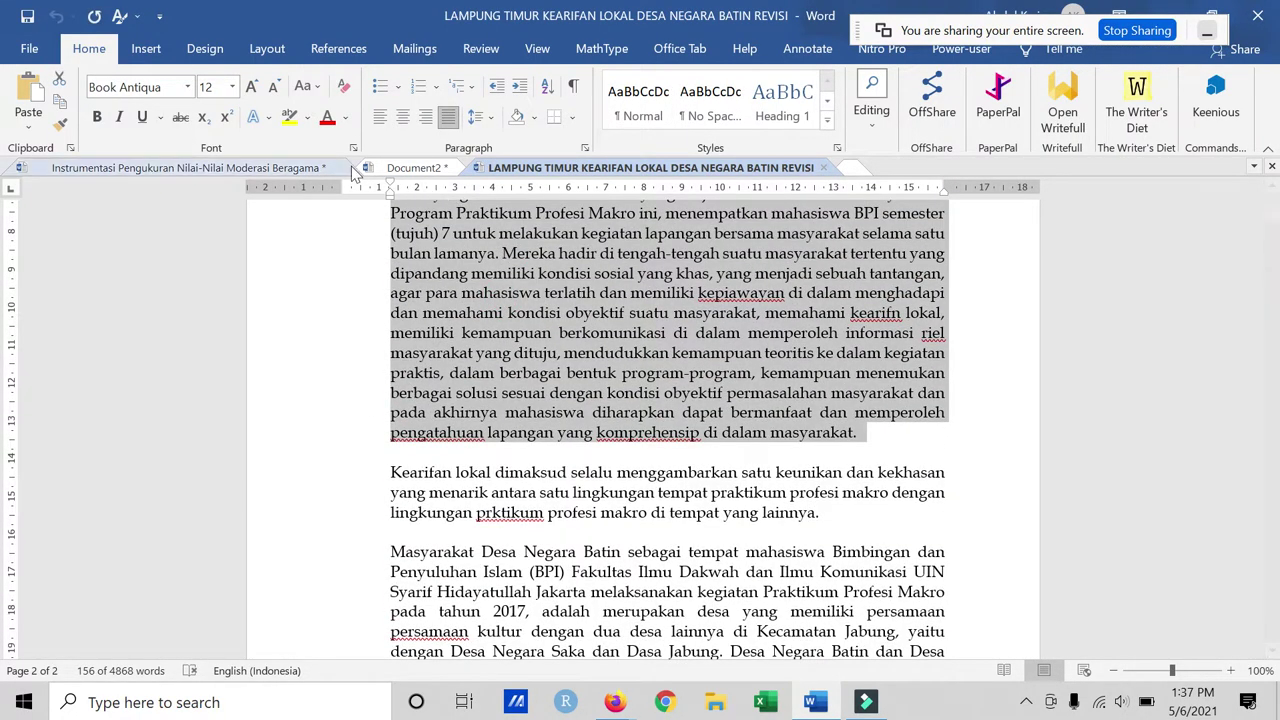
click(405, 167)
scroll(596, 290, down, 5)
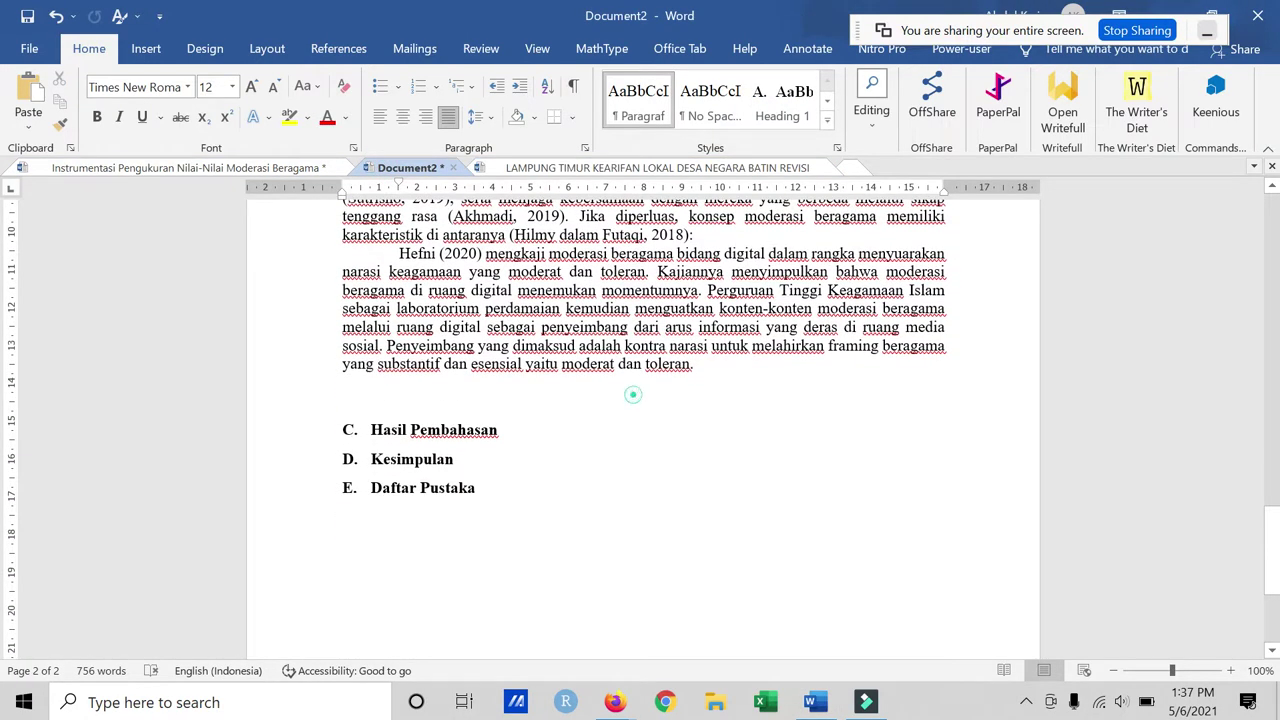
key(Delete)
click(698, 383)
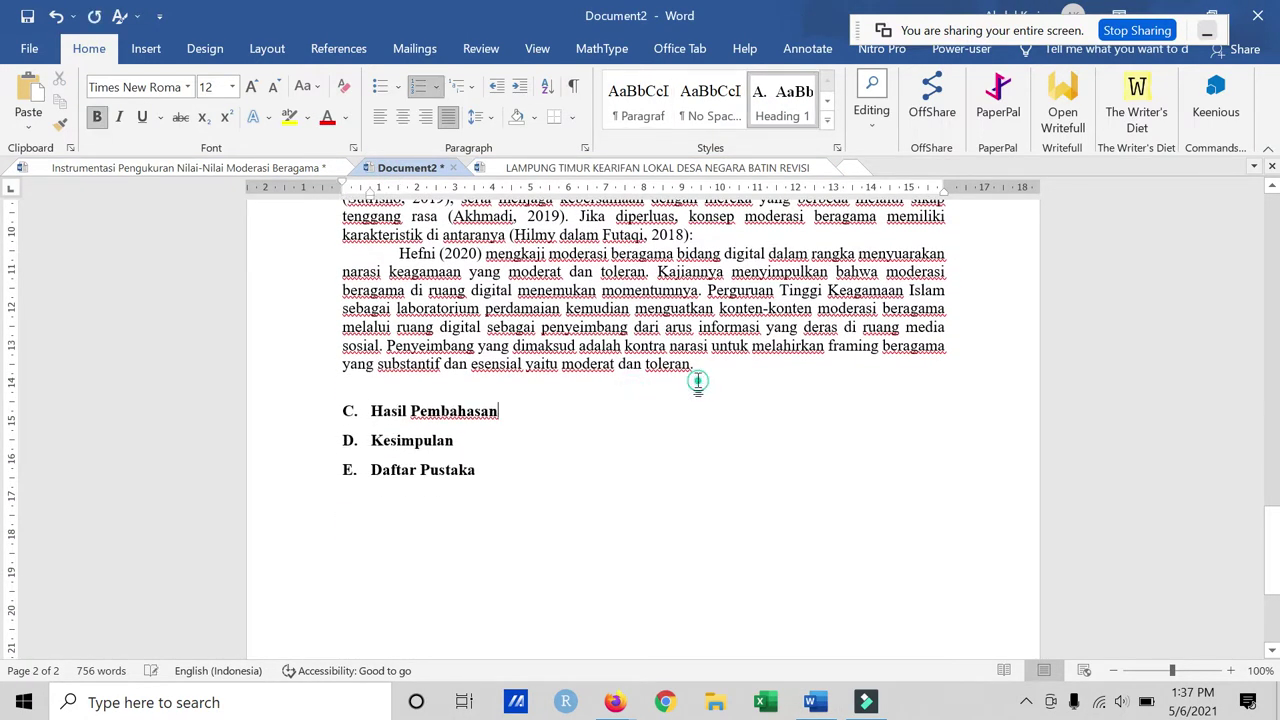
click(726, 366)
key(Delete)
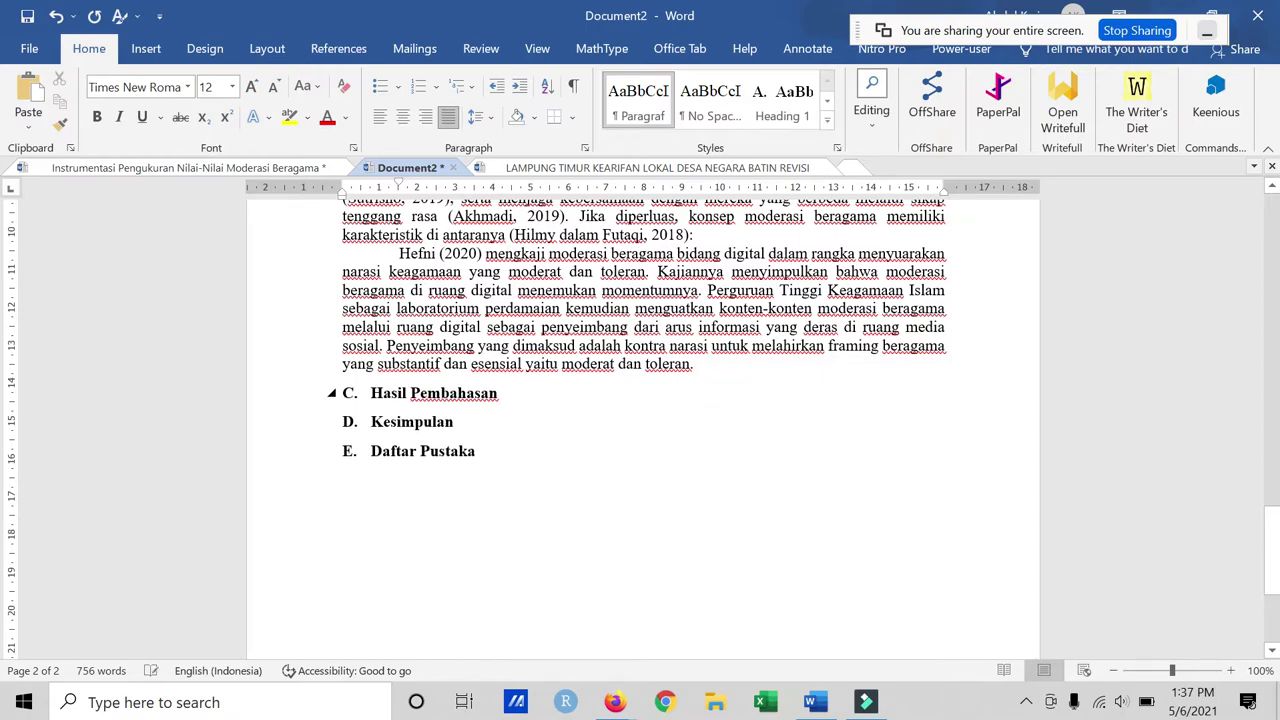
click(659, 393)
key(Return)
text(Seperti biasa dalam setiap perjalanan Program Praktikum Profesi Makro ke suatu daerah, yang diprogramkan oleh Program Studi Bimbingan dan Penyuluhan Islam (BPI)  Fakultas Ilmu Dakwah dan Ilmu Komunikasi UIN Syarif Hidayatullah Jakarta, selalu saja ditemukan sejumlah nilai dan kearifan lokal yang menarik diamati dan yang terjadi di dalam suatu masyarakat. Program Praktikum Profesi Makro ini, menempatkan mahasiswa BPI semester (tujuh) 7 untuk melakukan kegiatan lapangan bersama masyarakat selama satu bulan lamanya. Mereka hadir di tengah-tengah suatu masyarakat tertentu yang dipandang memiliki kondisi sosial yang khas, yang menjadi sebuah tantangan, agar para mahasiswa terlatih dan memiliki kepiawayan di dalam menghadapi dan memahami kondisi obyektif suatu masyarakat, memahami kearifn lokal, memiliki kemampuan berkomunikasi di dalam memperoleh informasi riel masyarakat yang dituju, mendudukkan kemampuan teoritis ke dalam kegiatan praktis, dalam berbagai bentuk program-program, kemampuan menemukan berbagai solusi sesuai dengan kondisi obyektif permasalahan masyarakat dan pada akhirnya mahasiswa diharapkan dapat bermanfaat dan memperoleh pengatahuan lapangan yang komprehensip di dalam masyarakat.)
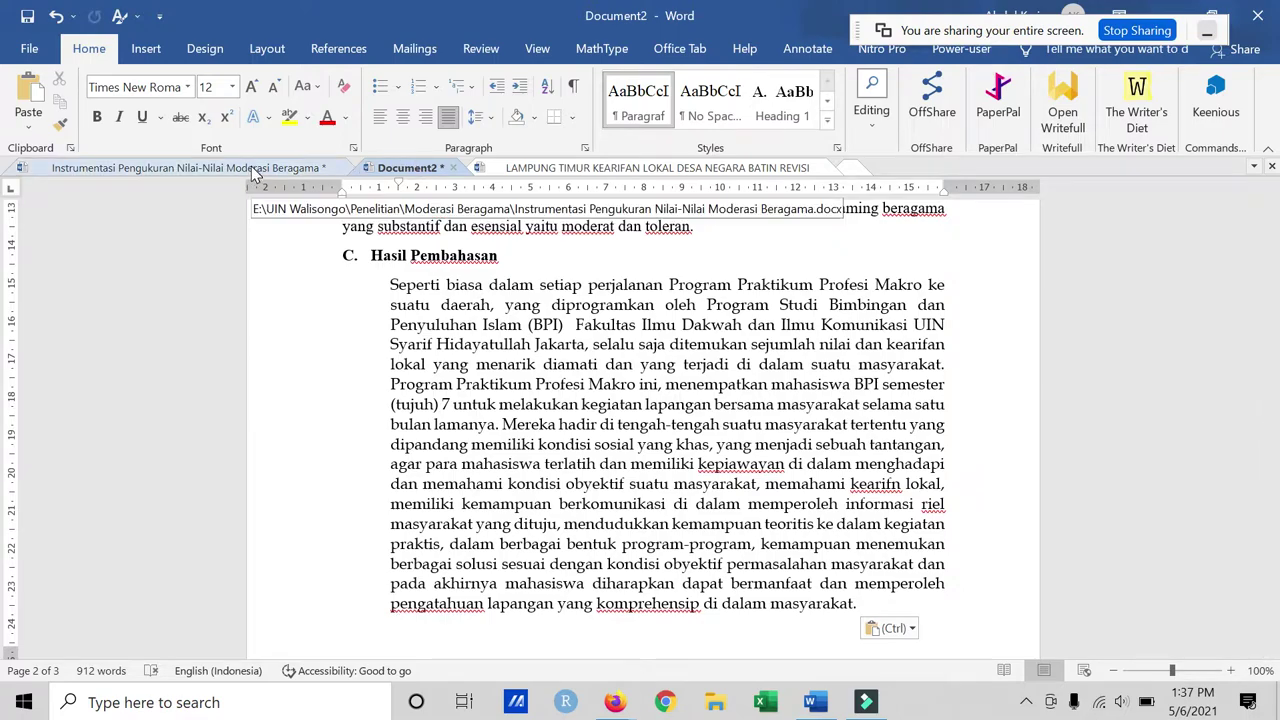
Step: Paste the LAMPUNG TIMUR passage from 'Masyarakat Desa Negara Batin' through 'tulisan ini.' into Document2
click(565, 167)
scroll(500, 280, down, 5)
scroll(500, 280, down, 1)
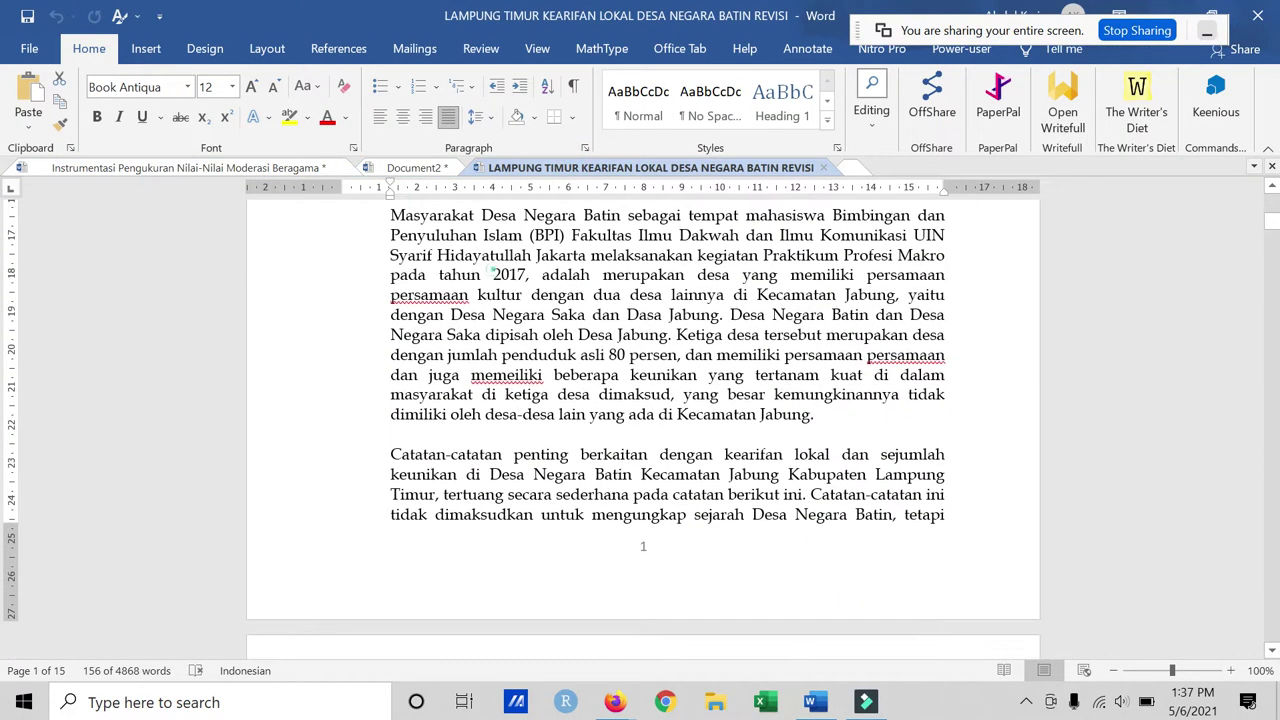
triple_click(494, 275)
scroll(546, 368, up, 3)
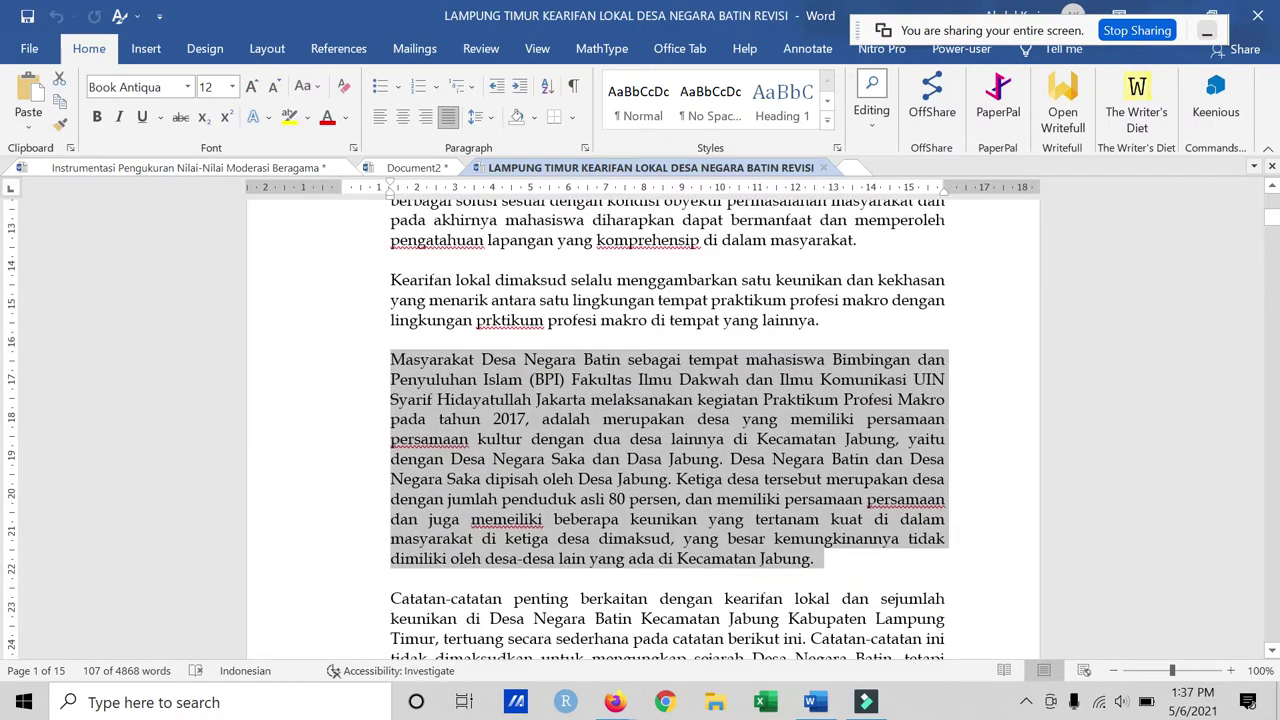
click(391, 280)
scroll(450, 400, down, 9)
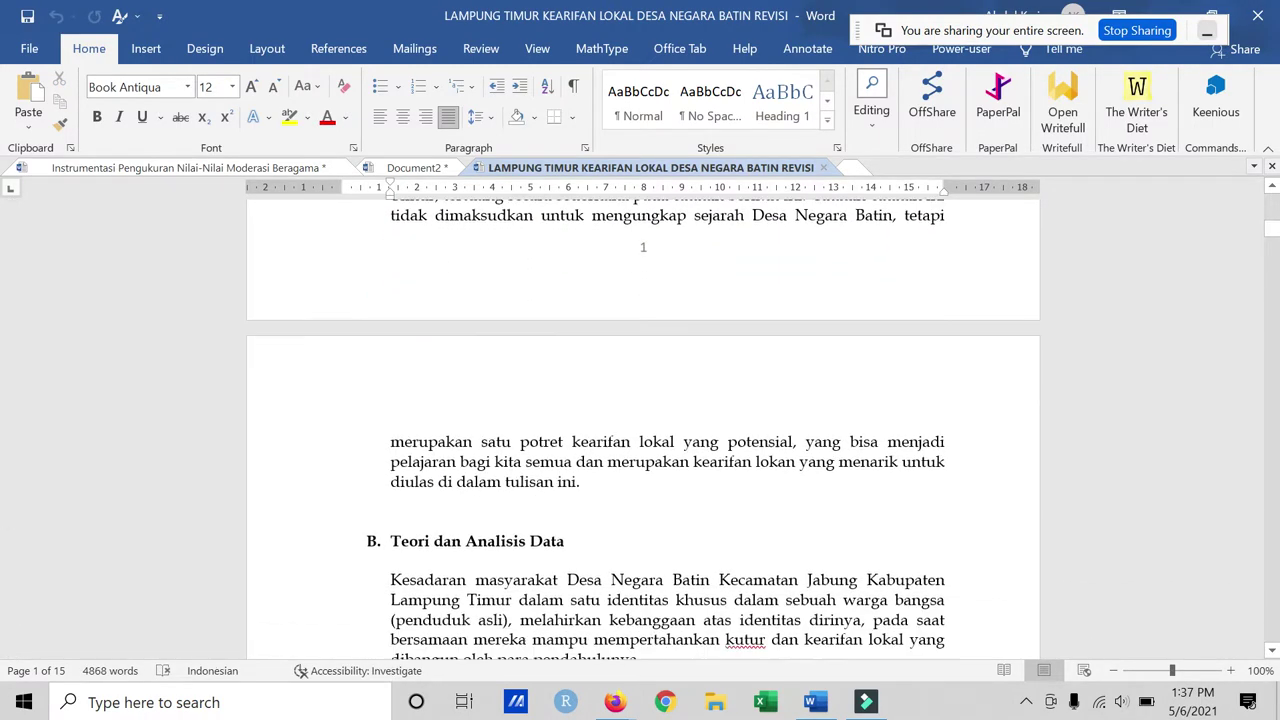
scroll(450, 400, down, 2)
shift+click(582, 396)
click(410, 167)
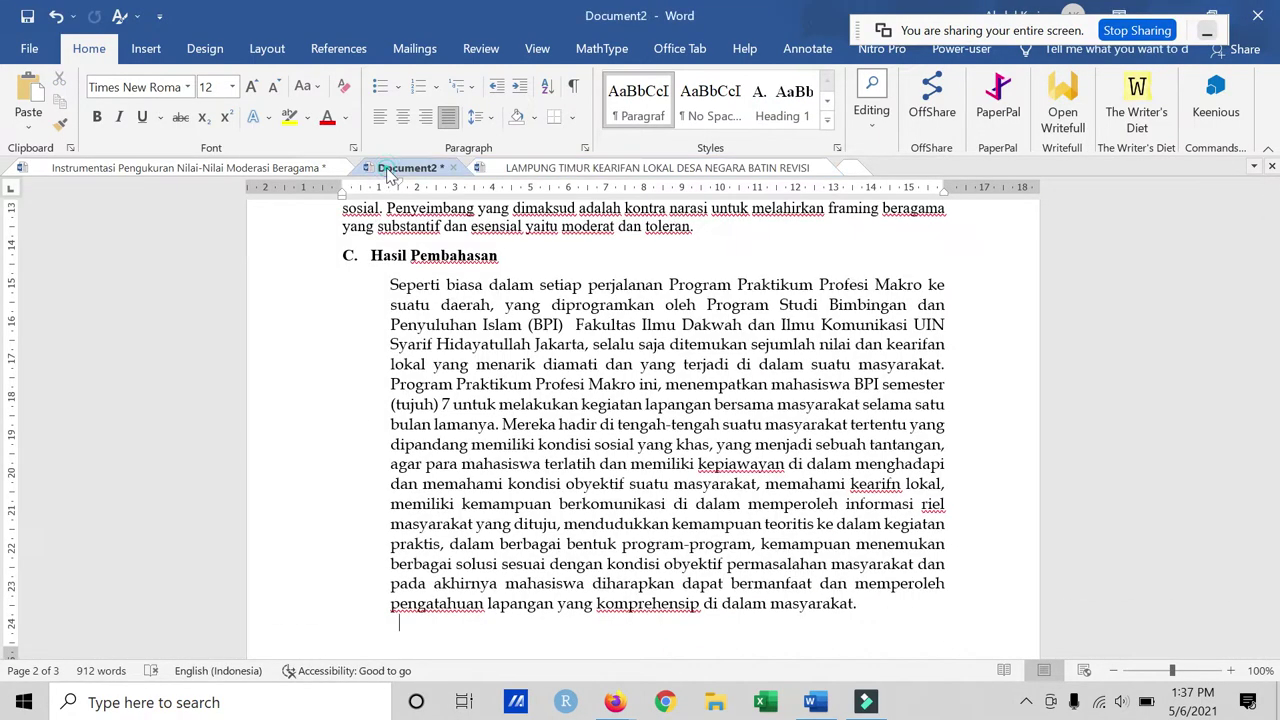
key(ctrl+v)
scroll(640, 420, up, 5)
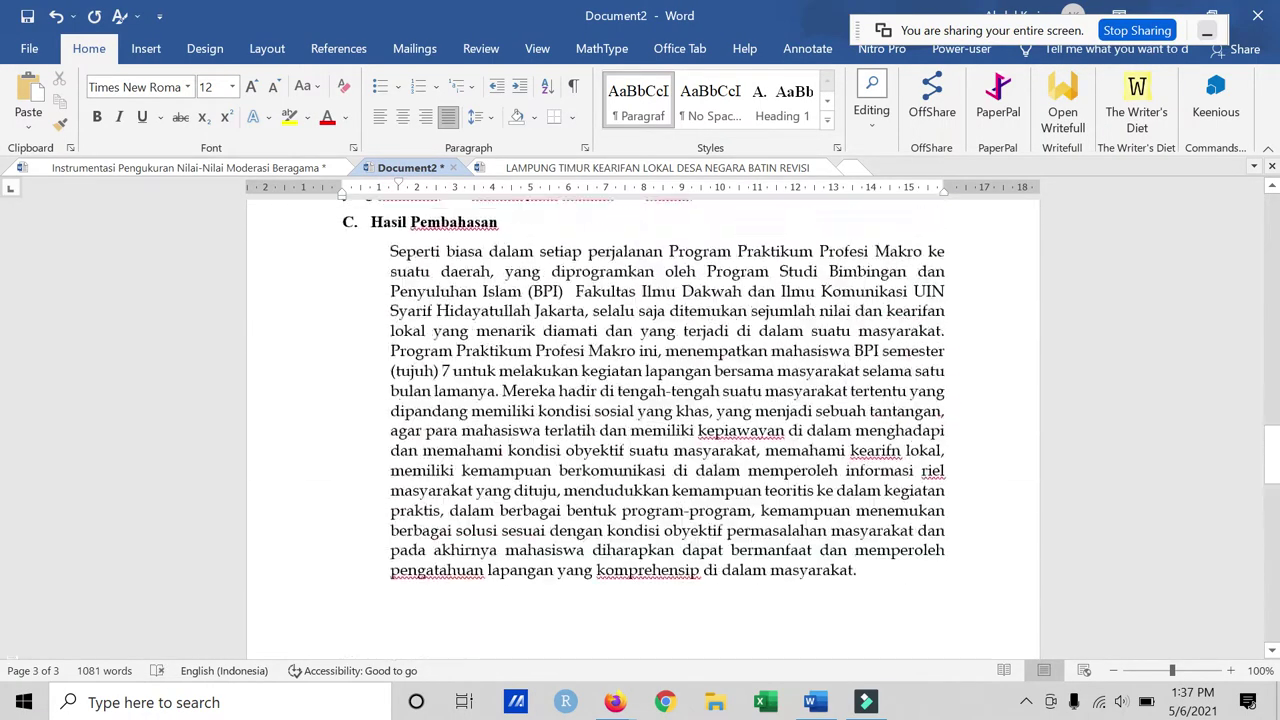
scroll(640, 420, up, 3)
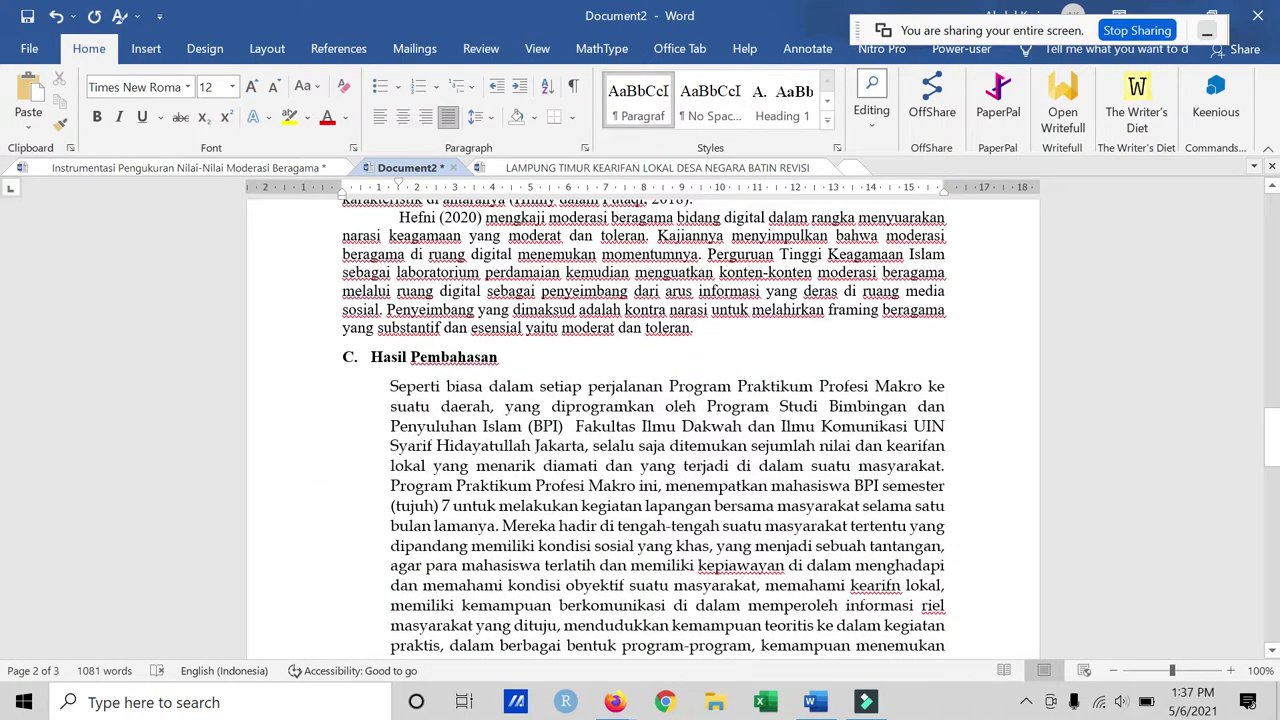
Step: Apply the Paragraf style to the Seperti biasa, Masyarakat Desa and Catatan-catatan paragraphs
drag(389, 386, 496, 527)
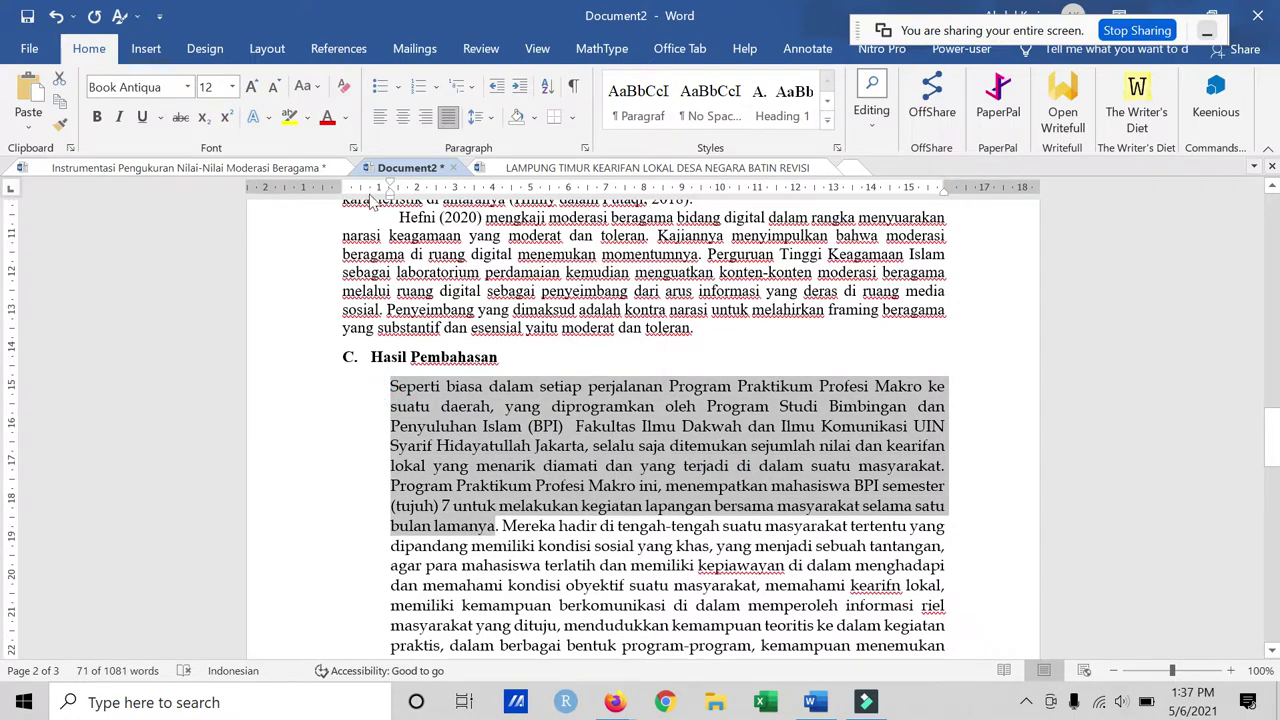
double_click(460, 446)
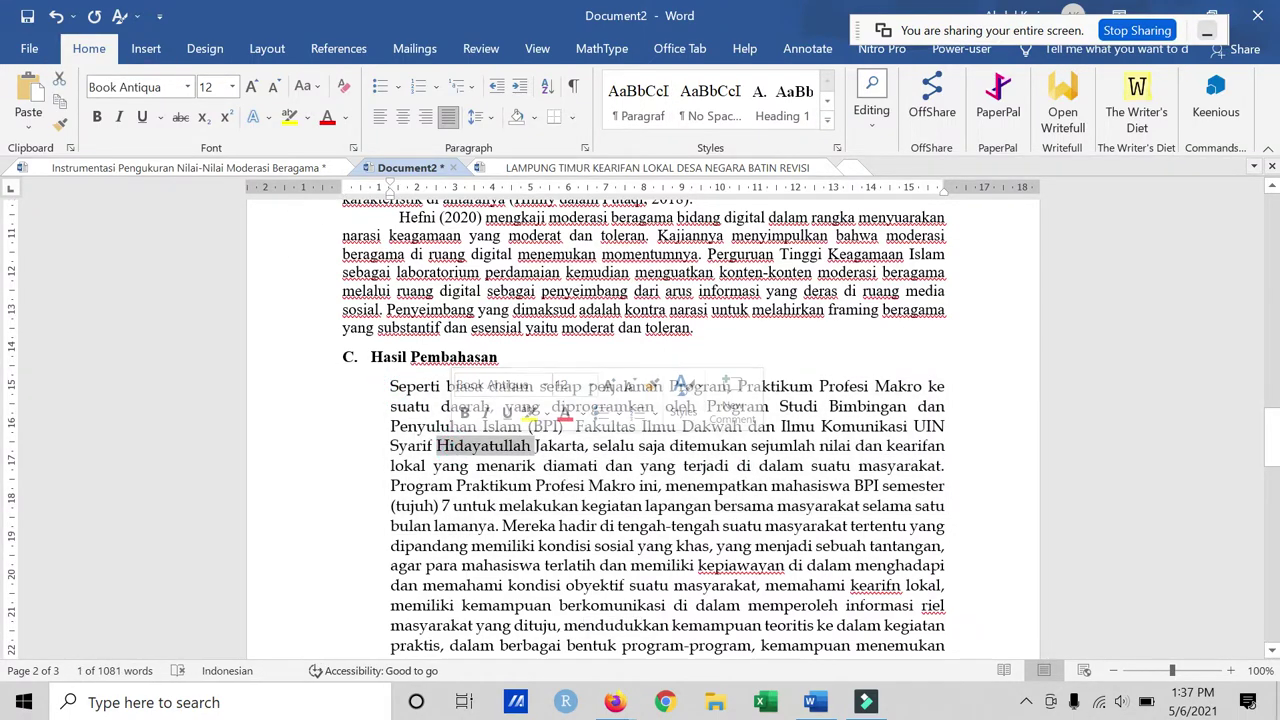
click(437, 466)
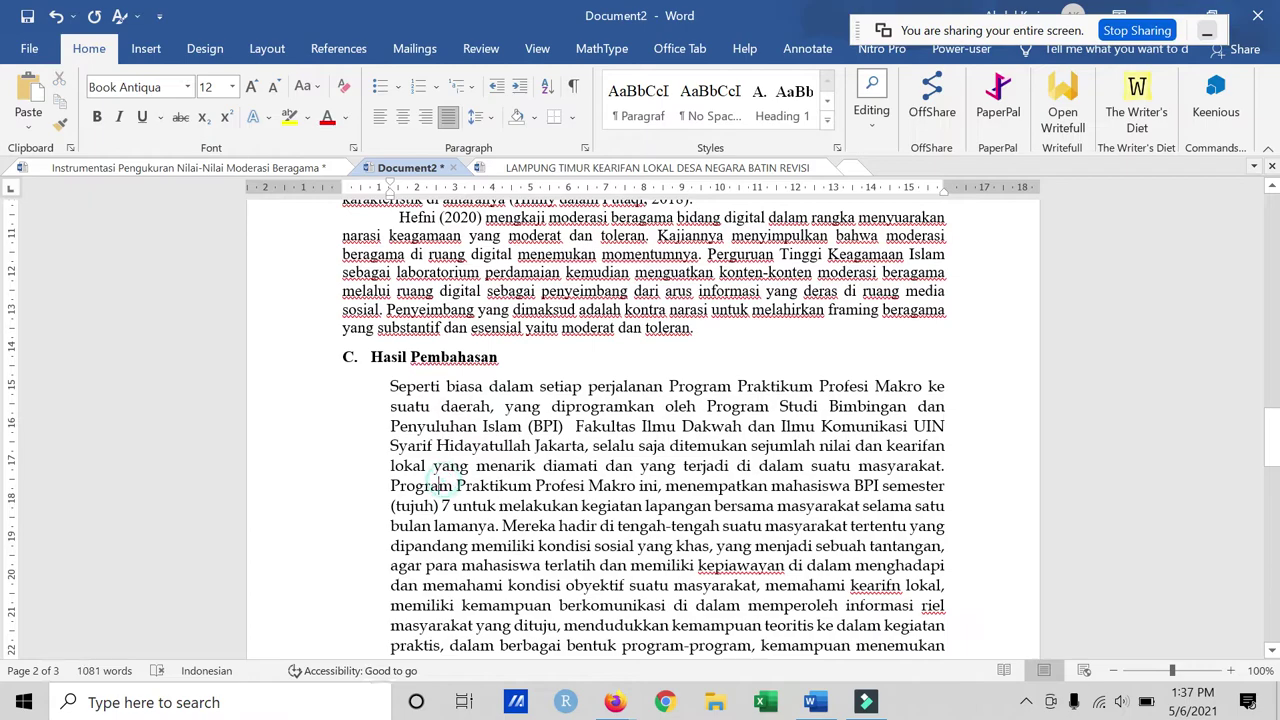
click(631, 110)
click(638, 105)
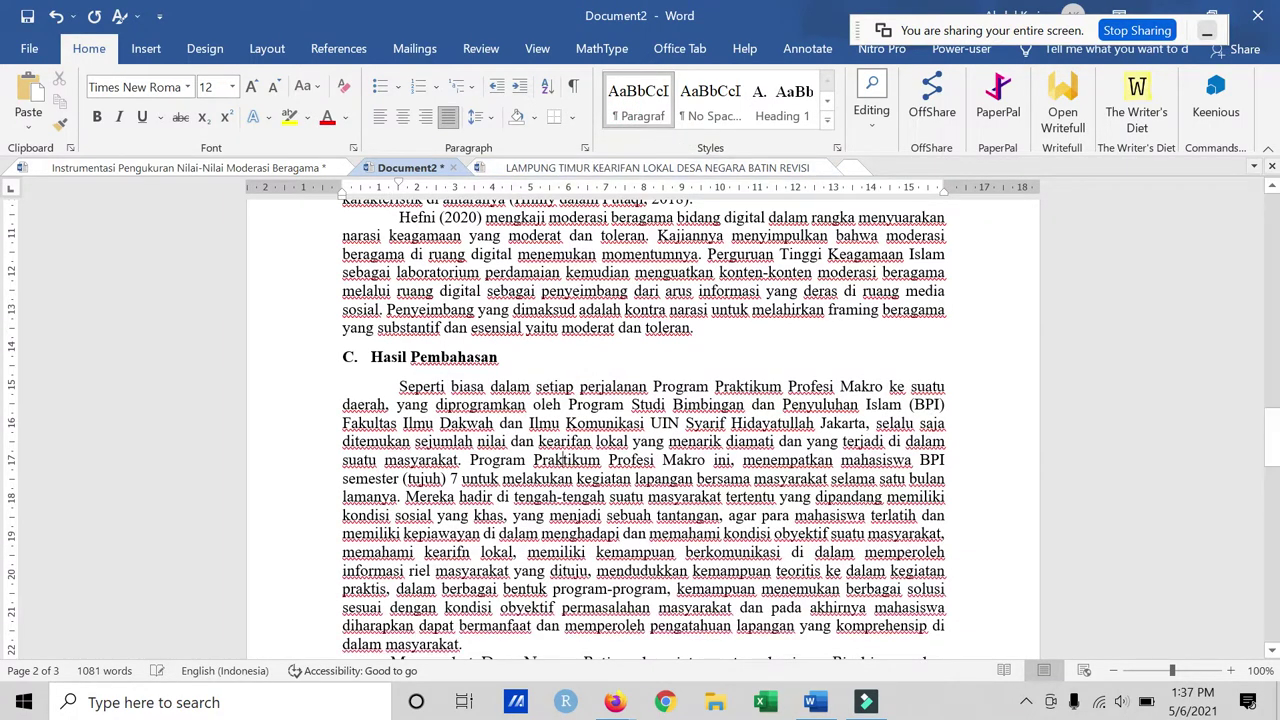
scroll(643, 430, down, 5)
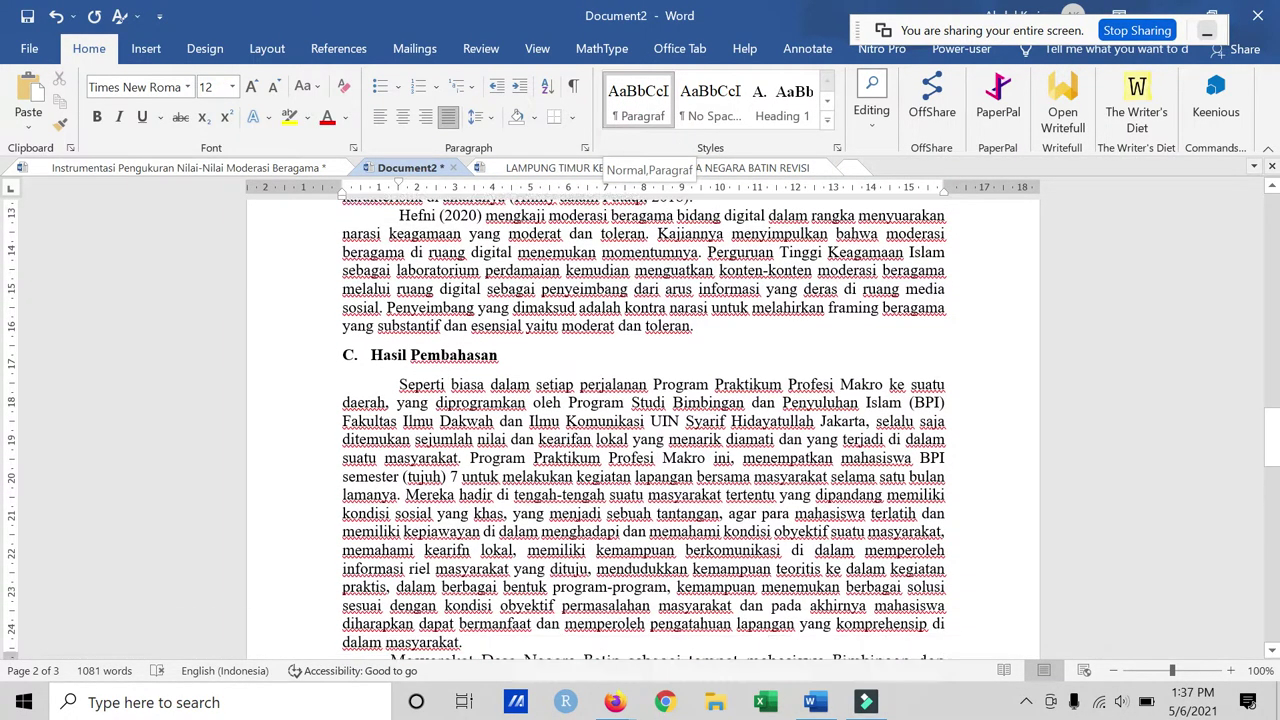
click(547, 478)
click(638, 105)
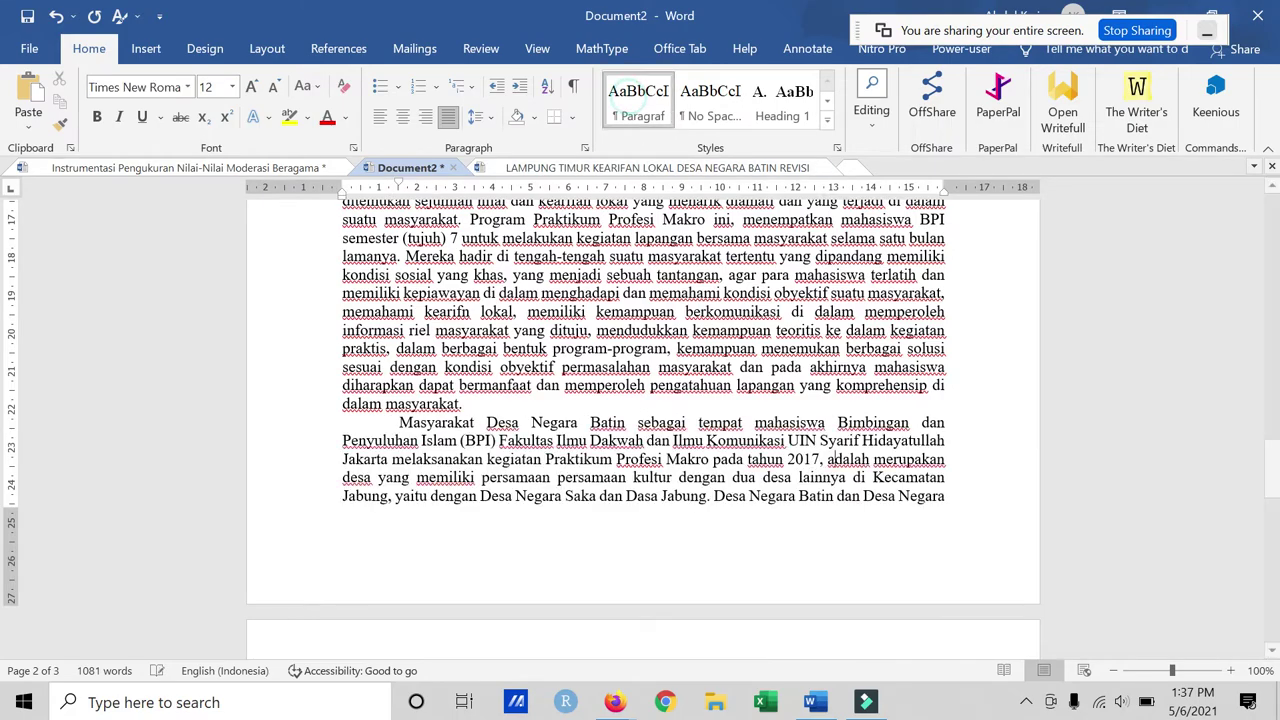
scroll(643, 430, down, 5)
click(548, 516)
click(638, 100)
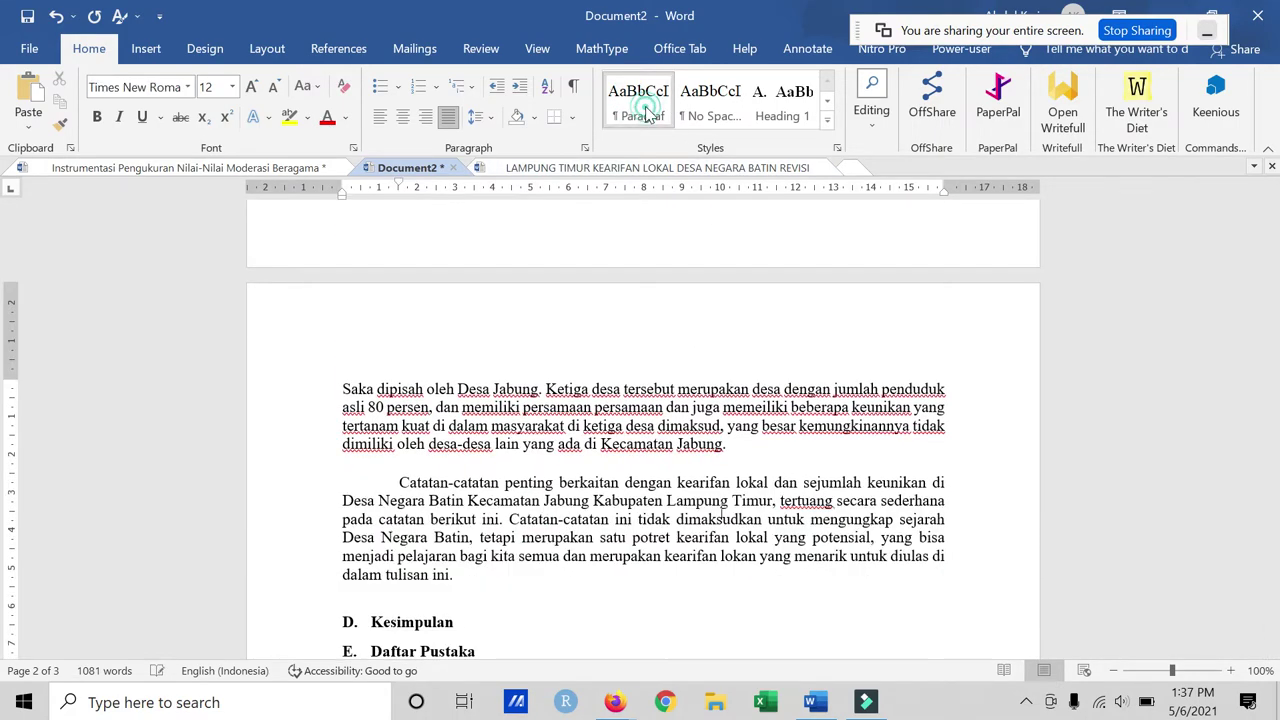
Step: Delete the empty line after 'Jabung.' before the Catatan-catatan paragraph
click(478, 460)
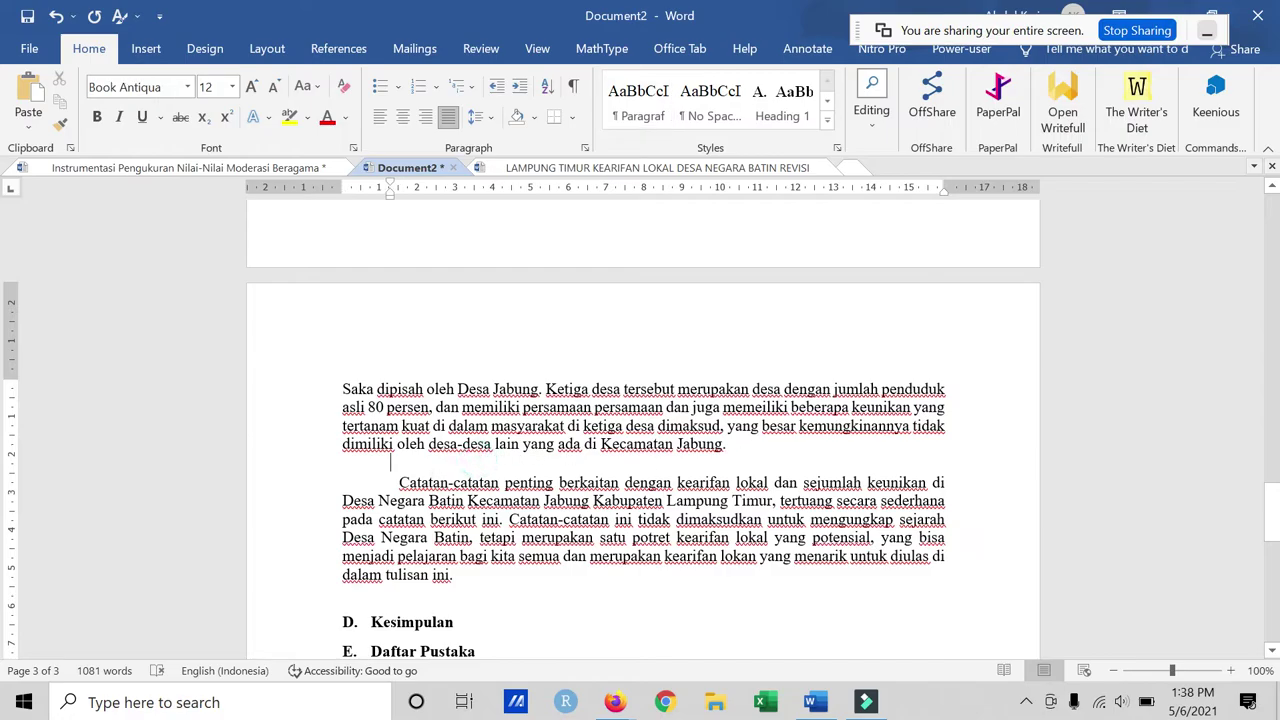
click(743, 447)
key(Delete)
Step: Delete the empty line above the D. Kesimpulan heading on page 3
scroll(640, 430, up, 5)
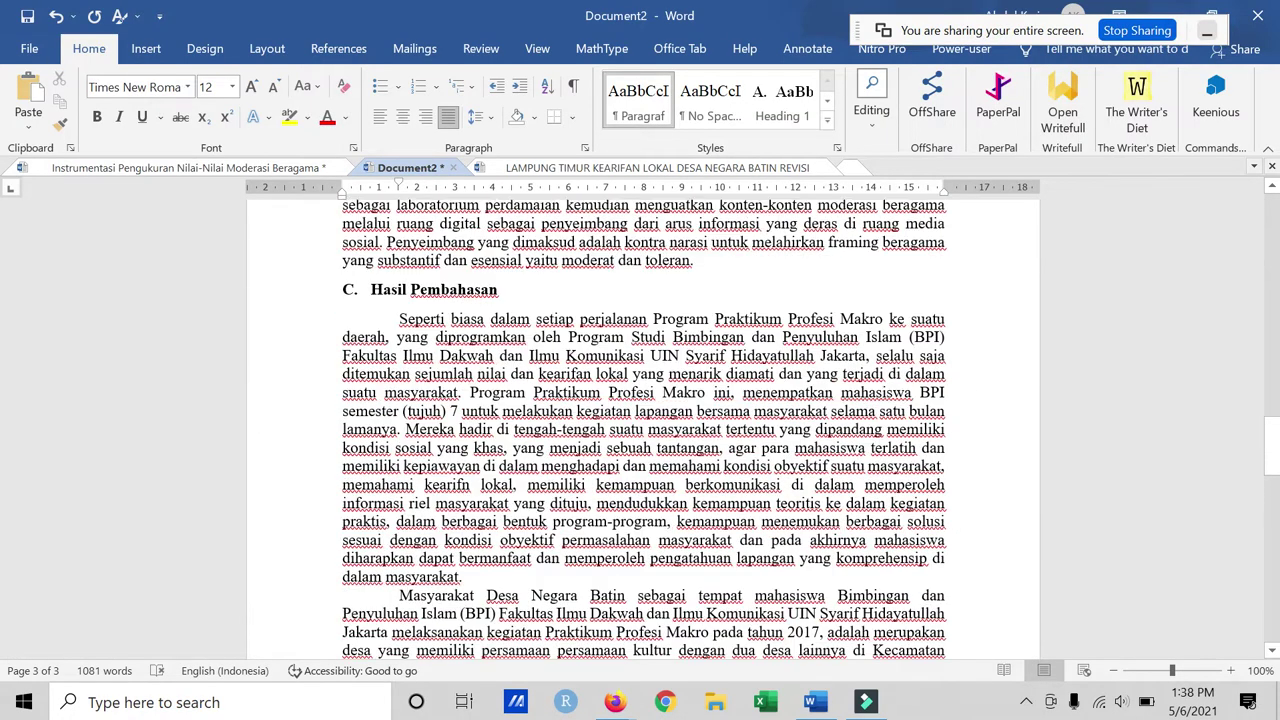
scroll(640, 430, up, 5)
scroll(640, 430, up, 5)
scroll(640, 430, up, 5)
scroll(640, 430, up, 2)
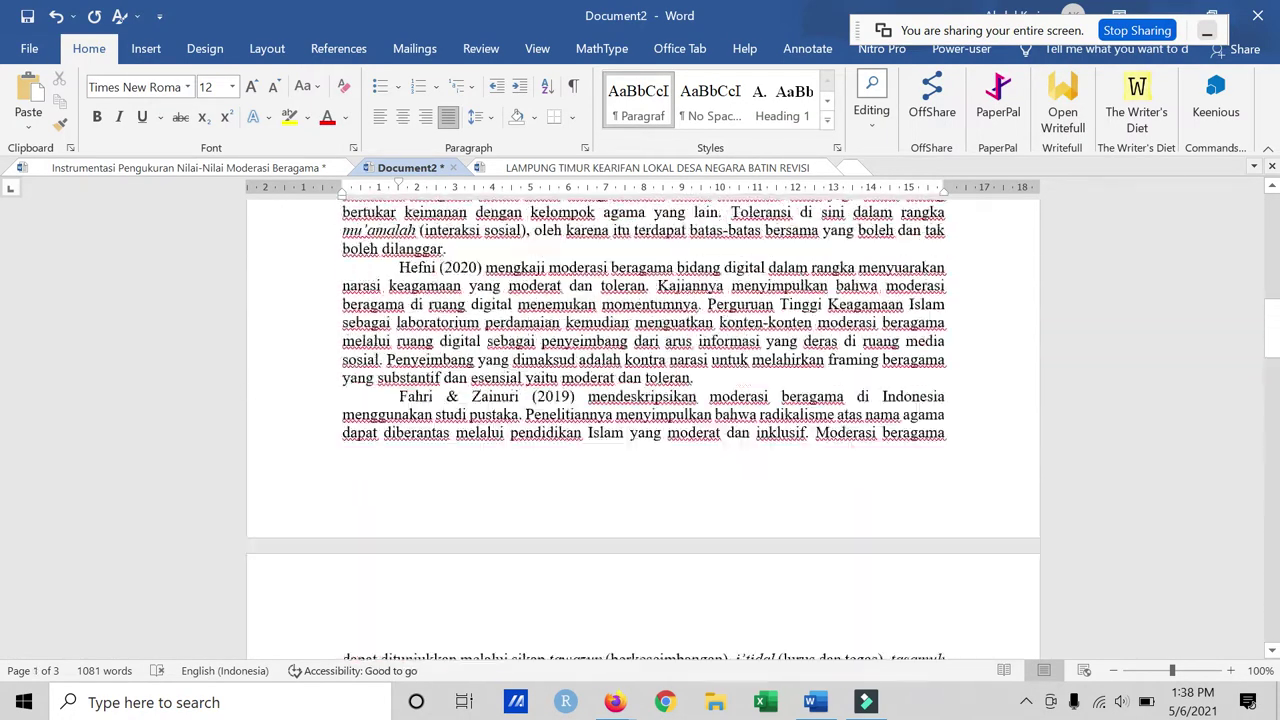
scroll(640, 430, up, 4)
scroll(640, 430, up, 4)
scroll(640, 430, down, 5)
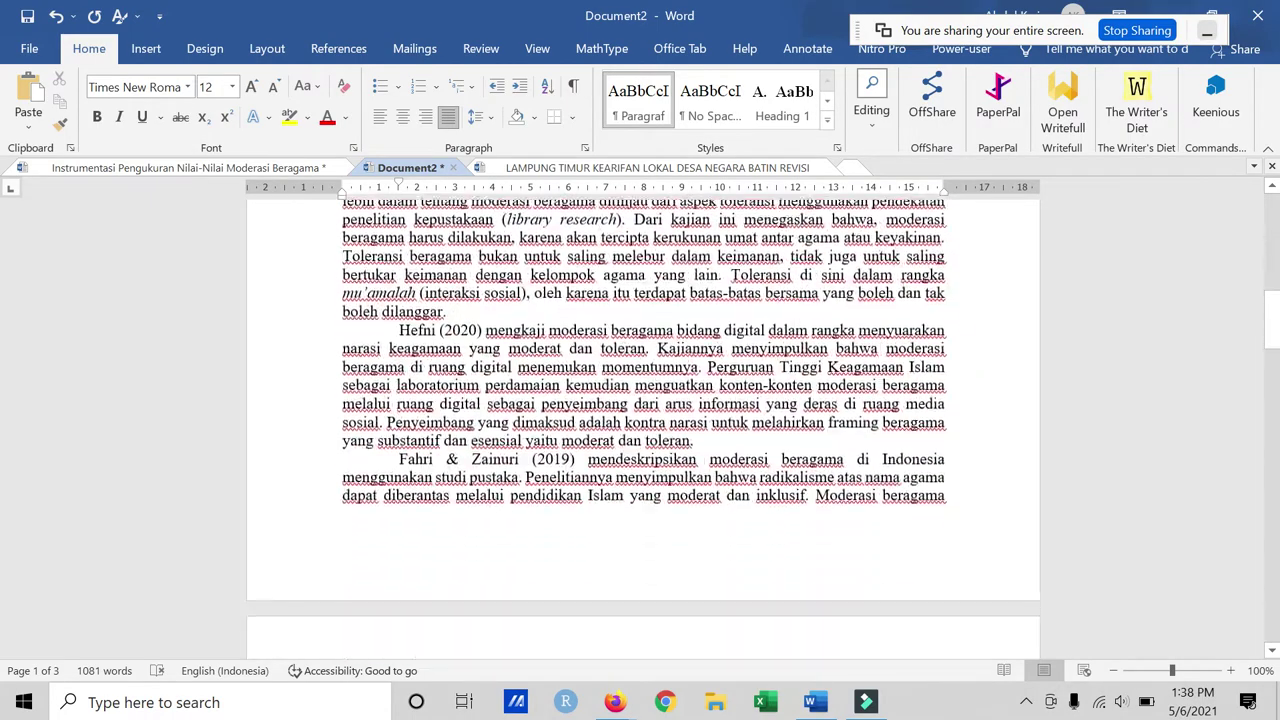
scroll(640, 430, down, 5)
scroll(640, 430, down, 5)
scroll(640, 430, down, 5)
scroll(640, 430, down, 3)
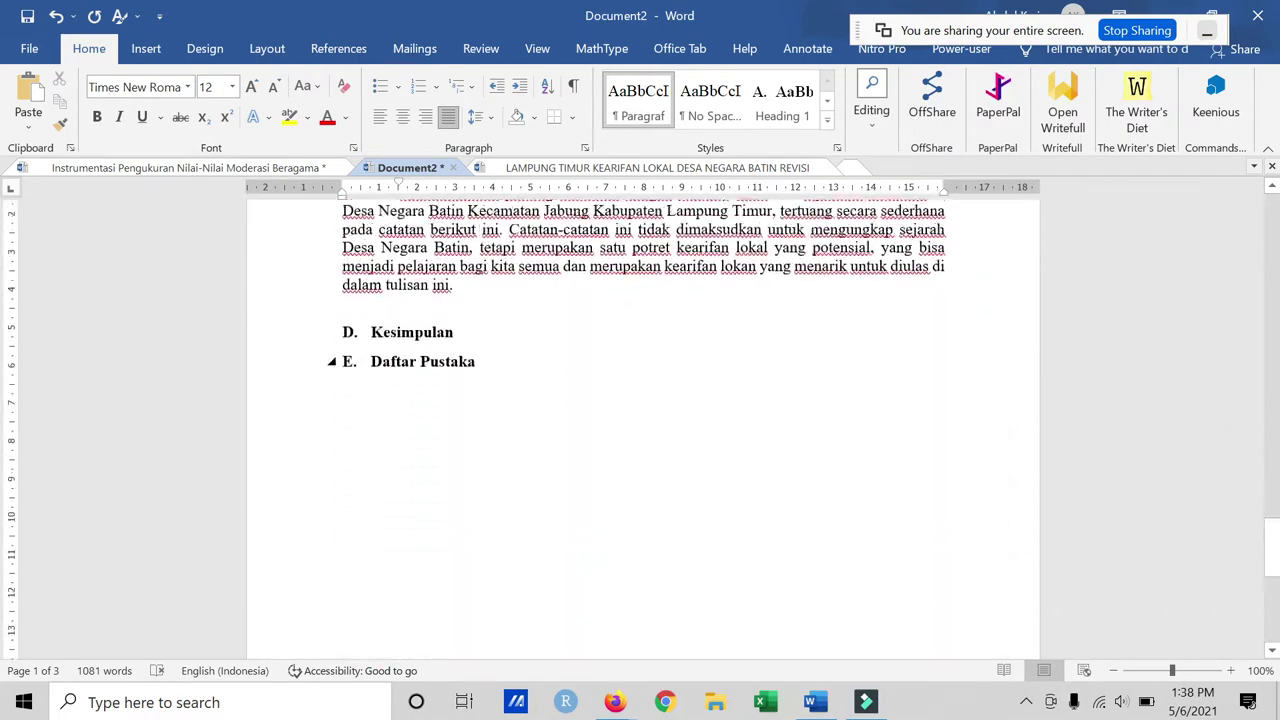
scroll(640, 430, up, 3)
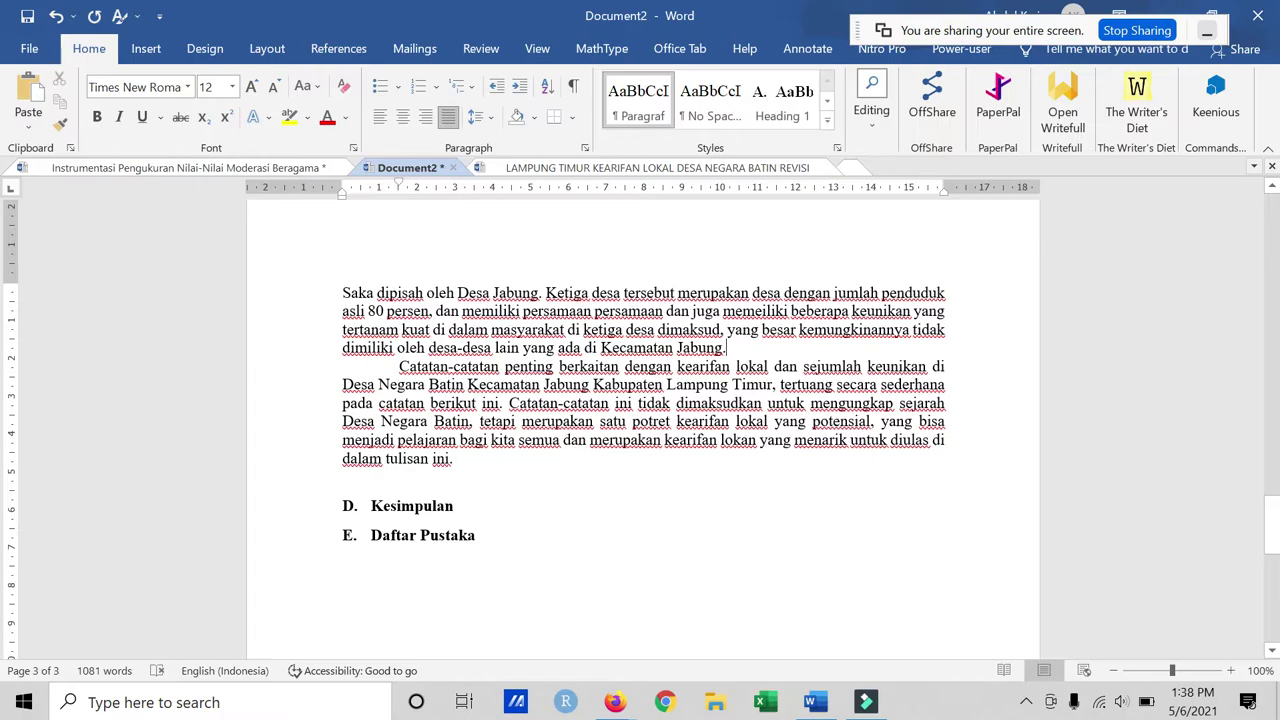
scroll(499, 469, up, 5)
scroll(499, 469, up, 5)
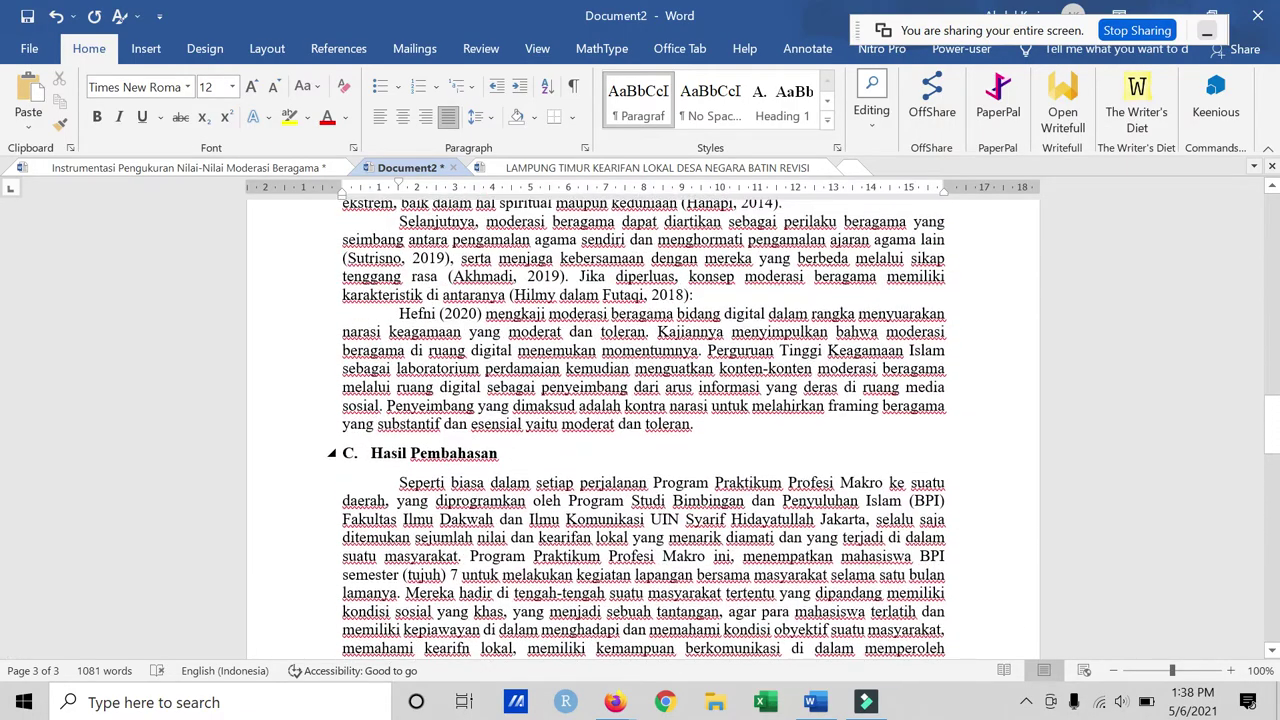
scroll(499, 469, up, 5)
scroll(499, 469, up, 2)
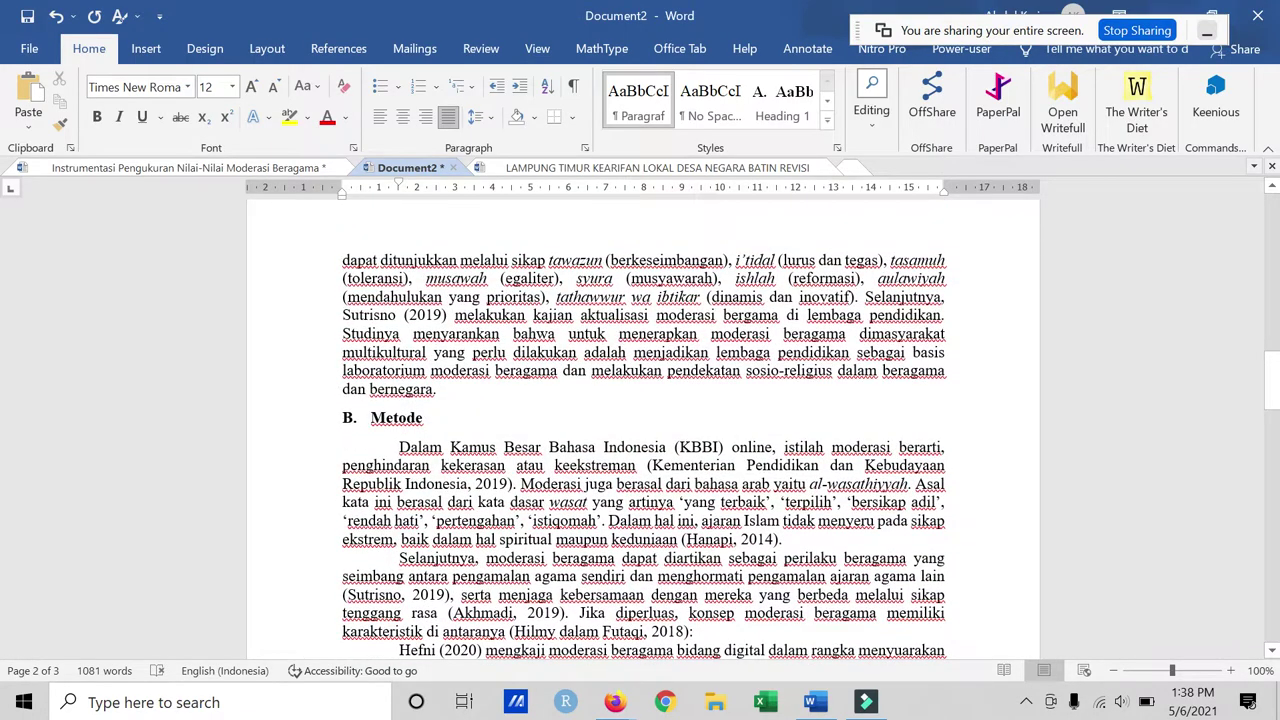
scroll(640, 430, down, 3)
scroll(640, 430, down, 5)
scroll(640, 430, down, 5)
scroll(640, 430, down, 5)
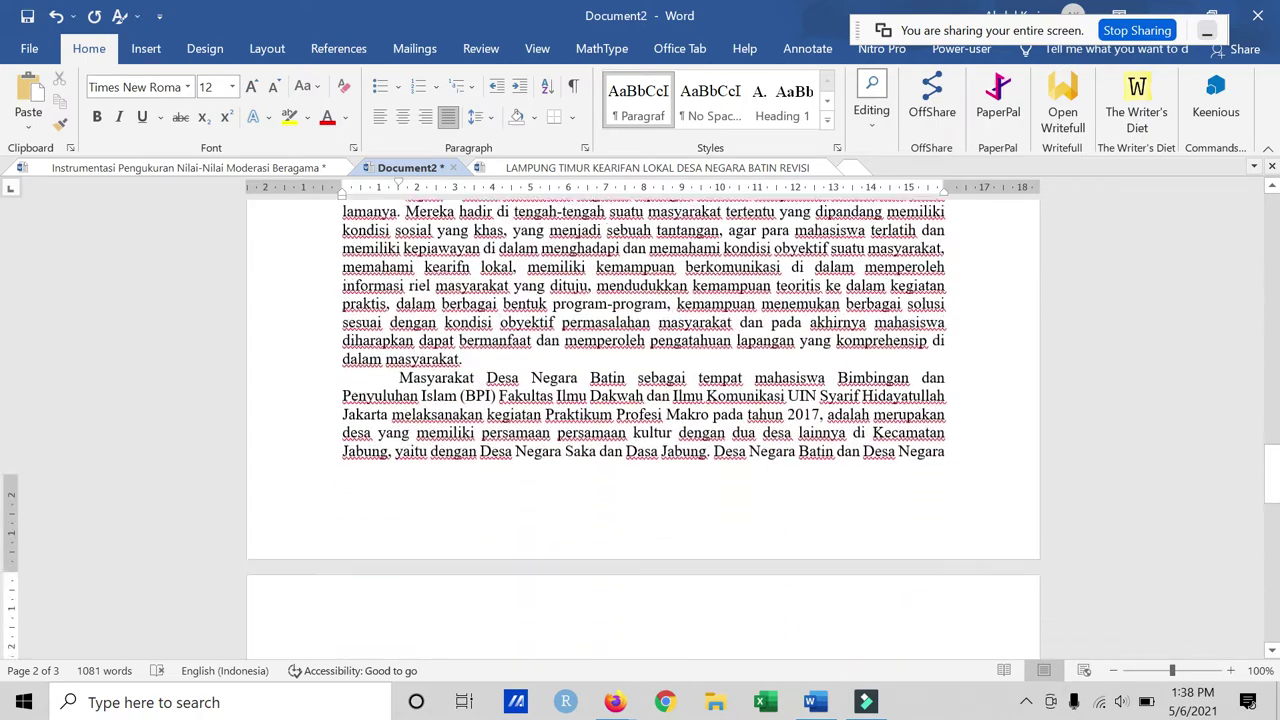
scroll(640, 430, down, 5)
scroll(399, 428, down, 1)
scroll(399, 428, down, 3)
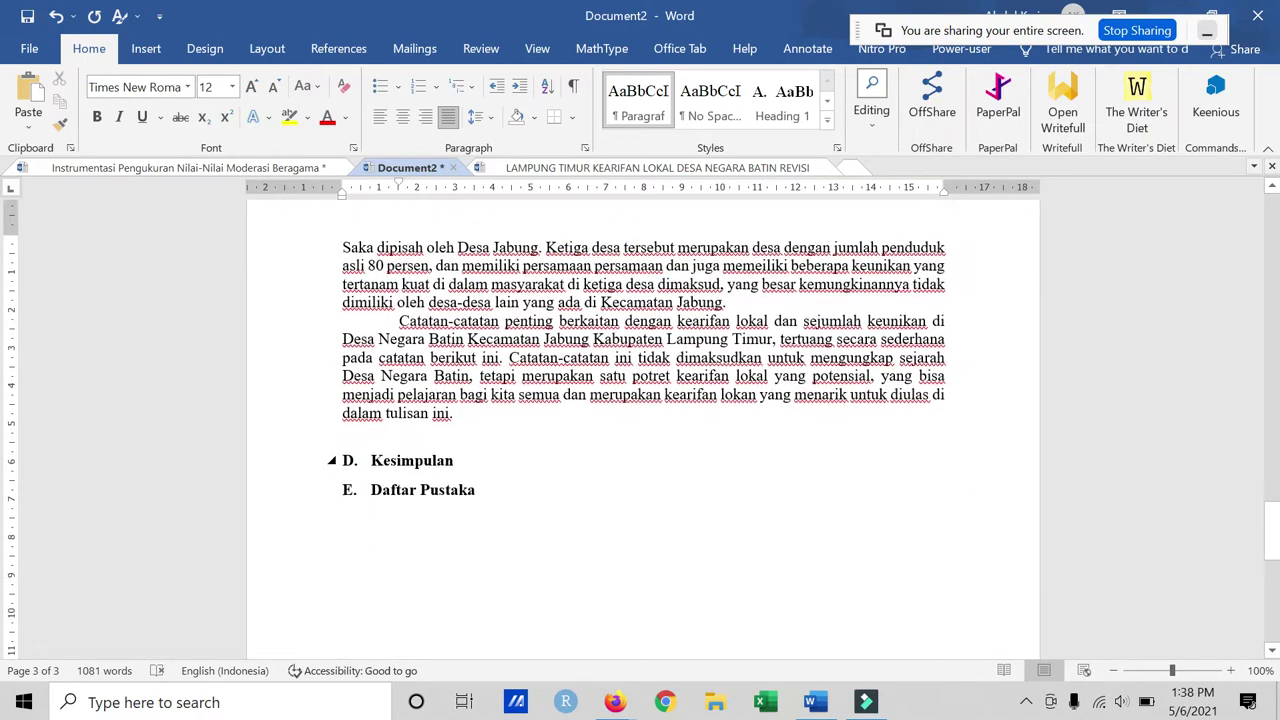
key(Delete)
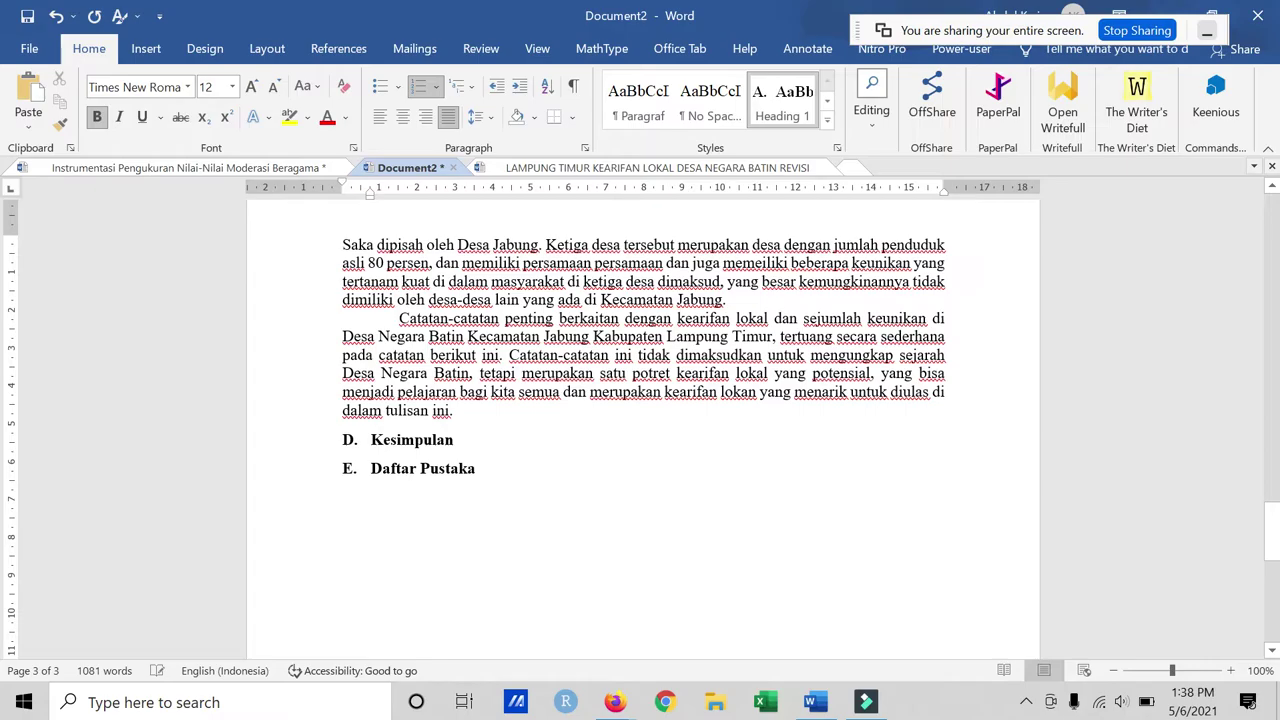
Step: Select the whole Catatan-catatan paragraph
double_click(497, 373)
triple_click(418, 368)
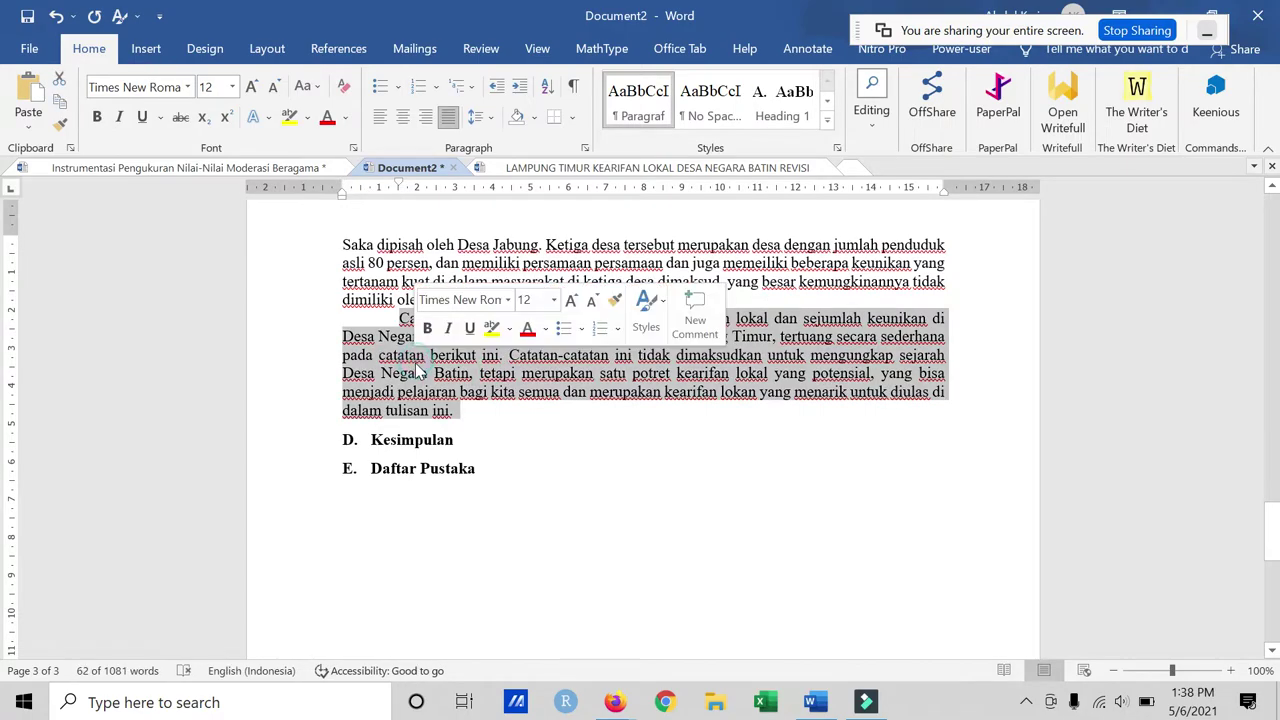
scroll(421, 370, up, 5)
scroll(421, 370, up, 7)
scroll(421, 370, up, 2)
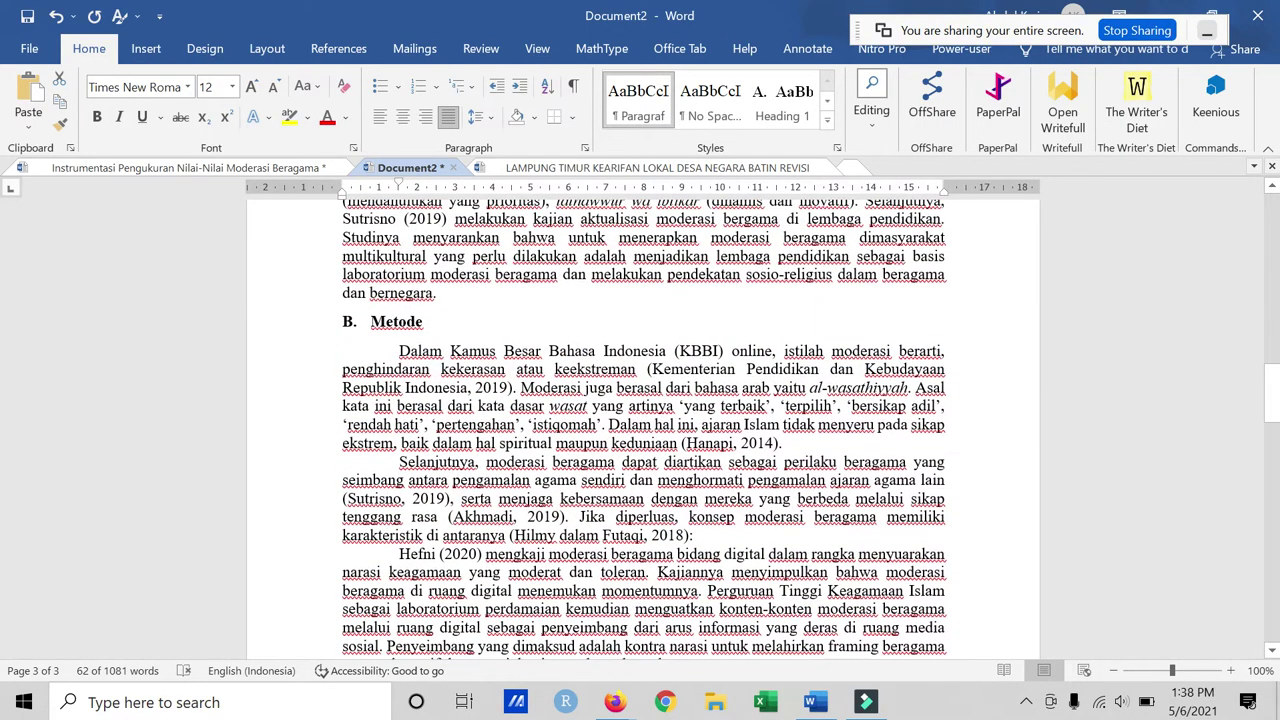
scroll(421, 370, down, 6)
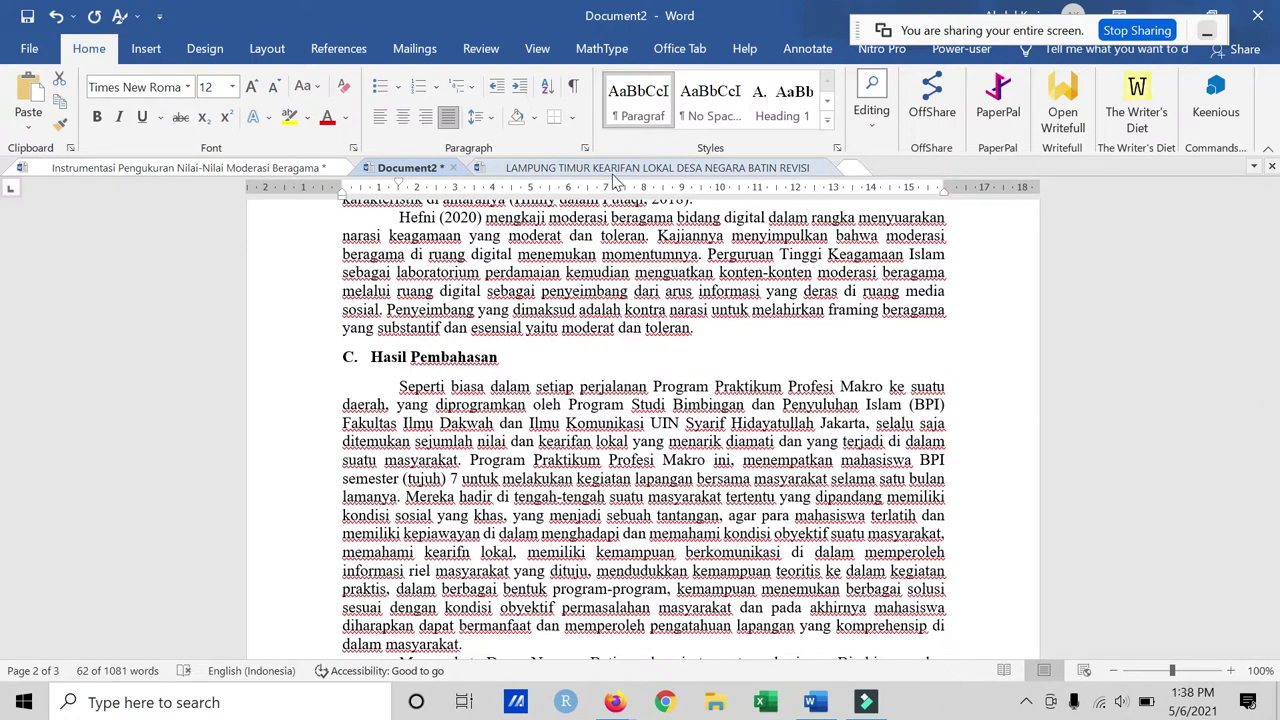
Step: Paste the copied Lampung Timur paragraphs on a new line under the Kesimpulan heading
click(612, 170)
scroll(380, 262, down, 10)
scroll(380, 262, up, 6)
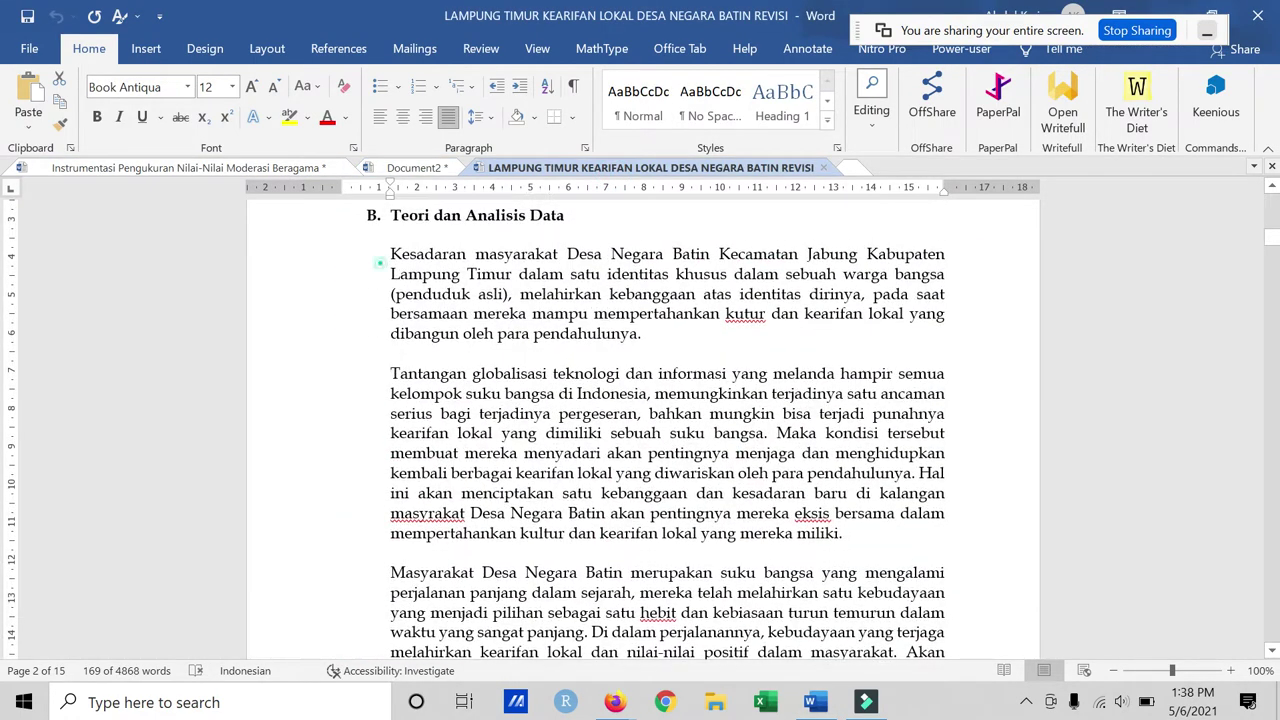
scroll(380, 262, down, 5)
scroll(643, 420, down, 2)
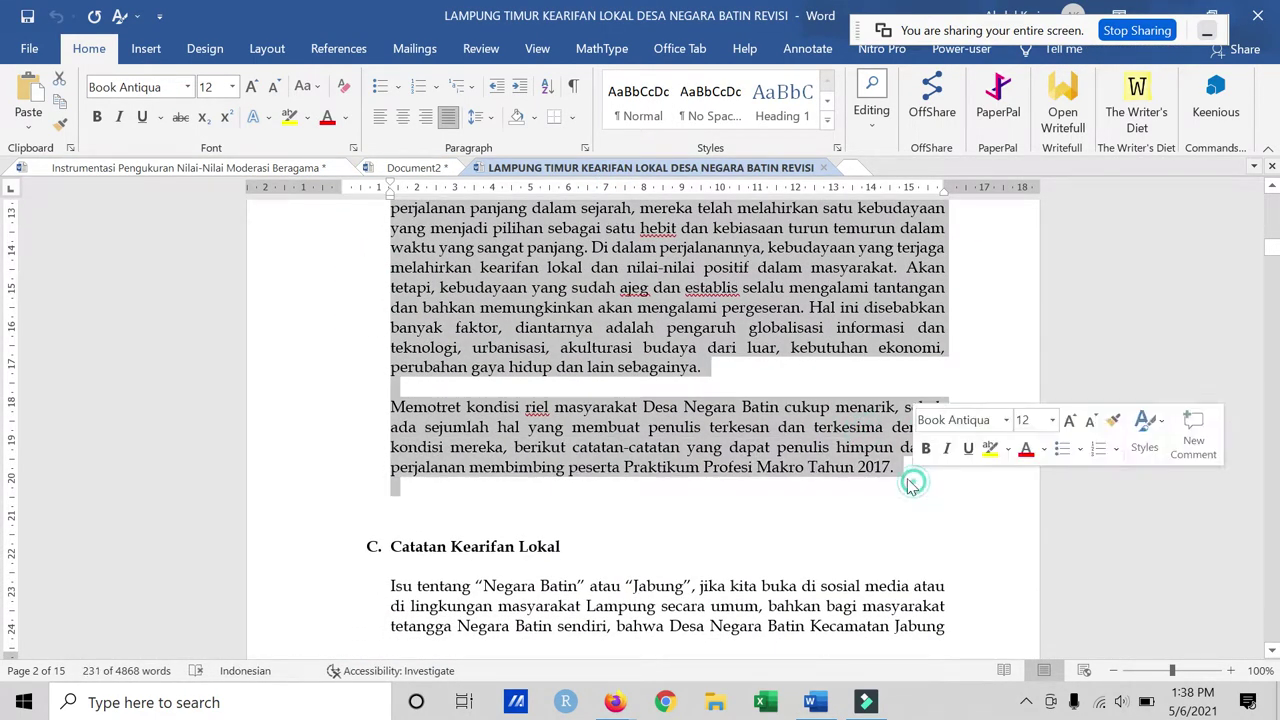
click(406, 167)
scroll(640, 420, down, 10)
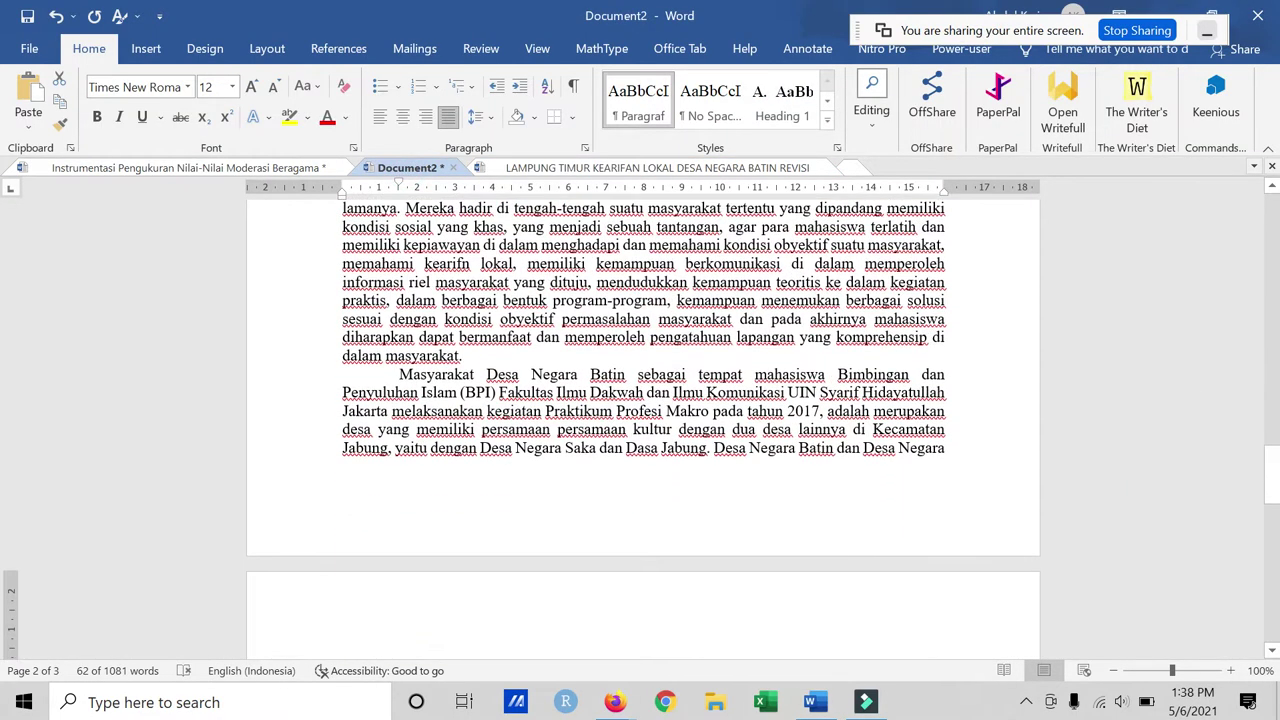
click(483, 538)
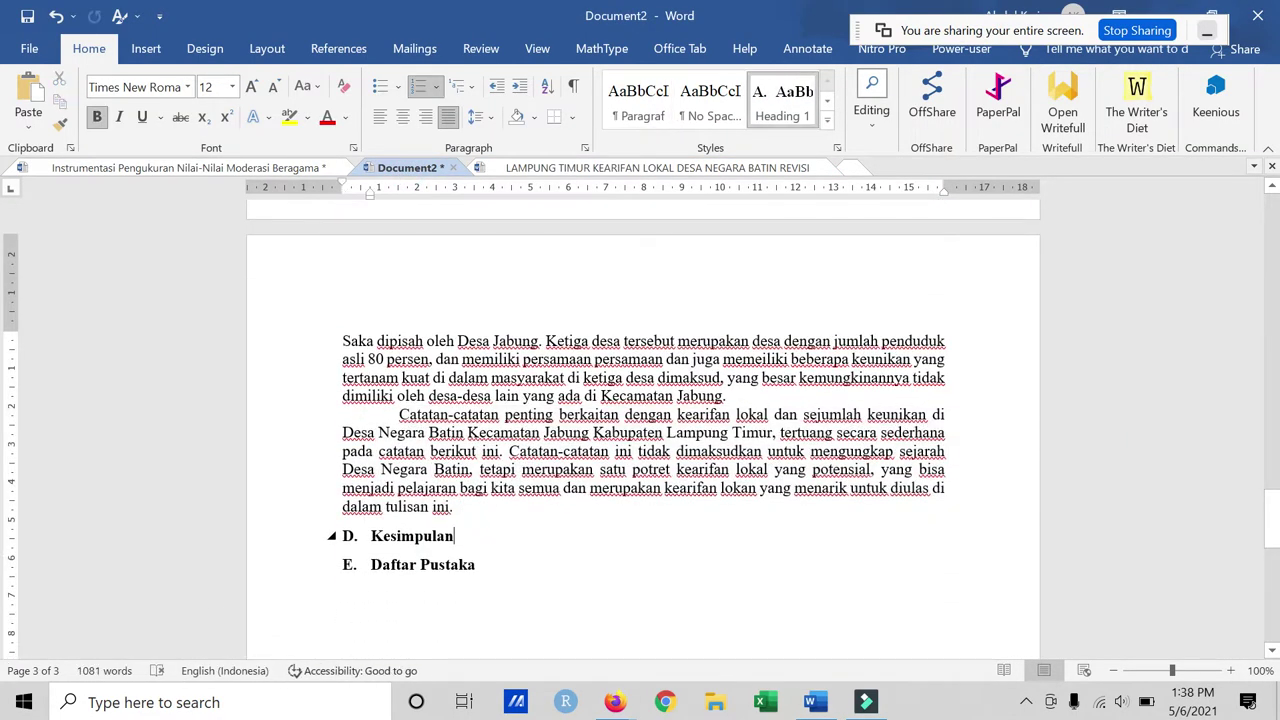
key(Return)
key(ctrl+v)
Step: Apply the Paragraf style to the paragraphs pasted under Kesimpulan
scroll(640, 420, up, 2)
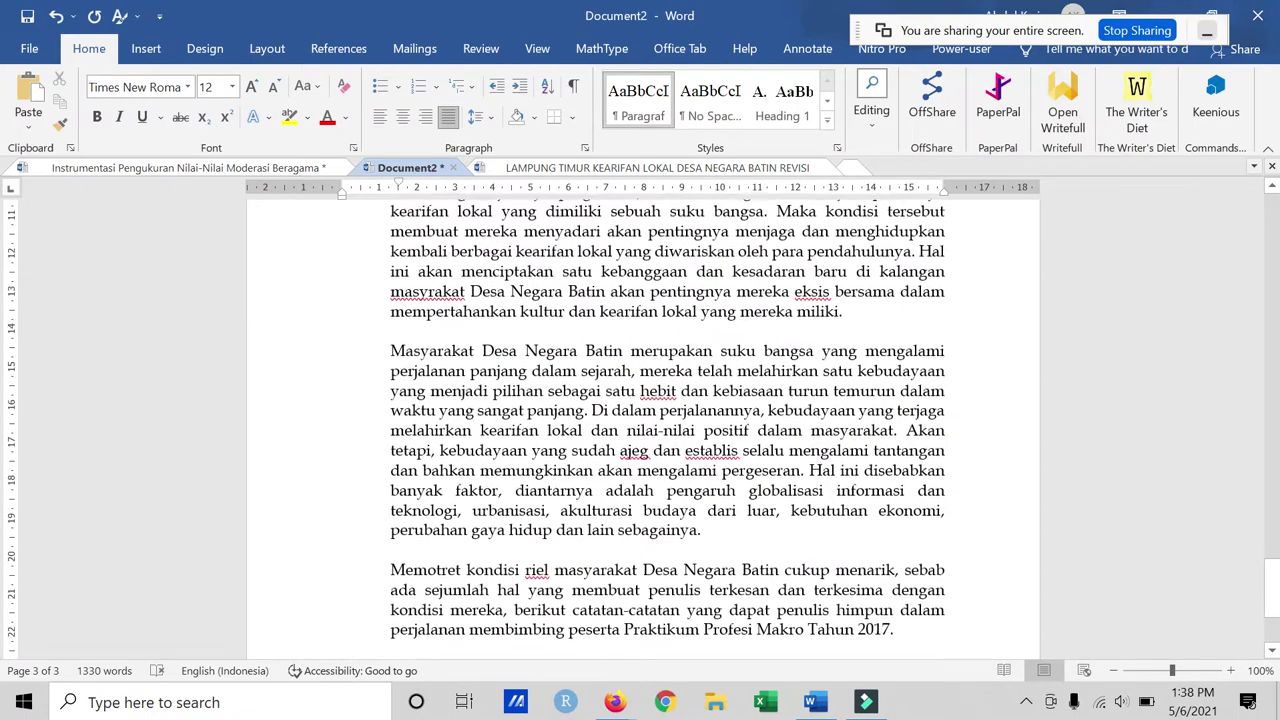
scroll(640, 420, up, 4)
drag(944, 655, 390, 322)
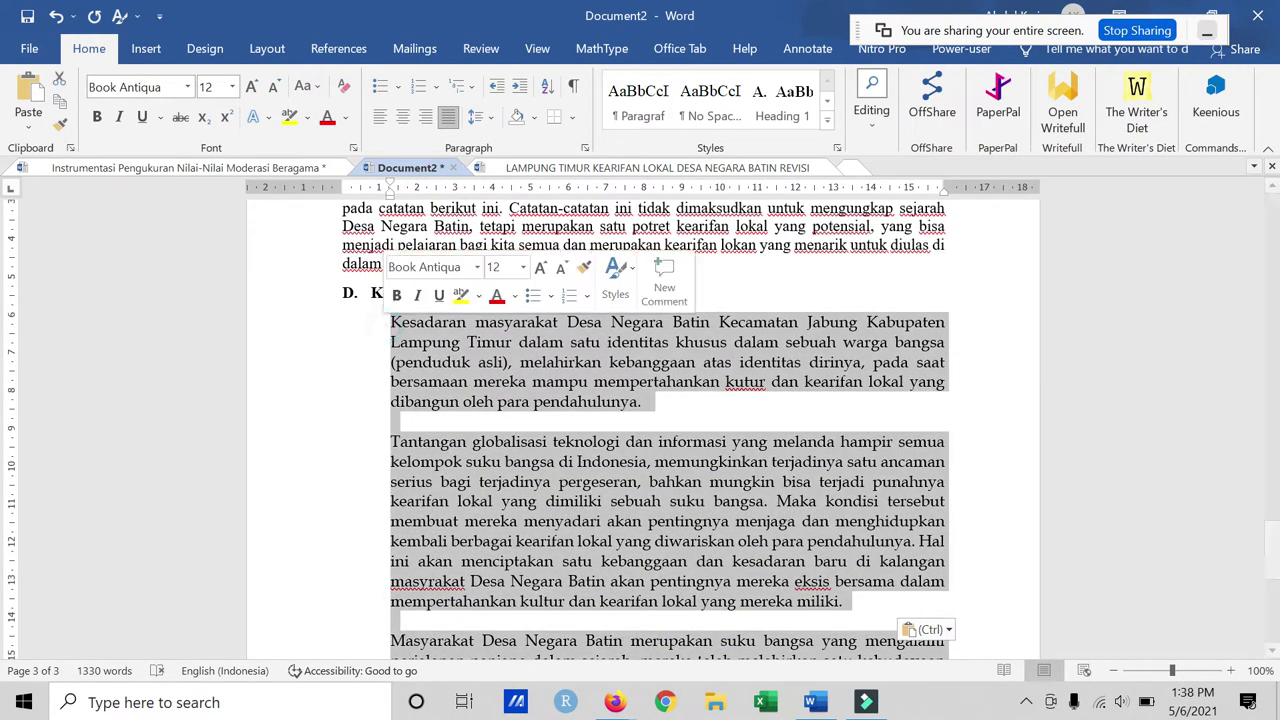
click(638, 100)
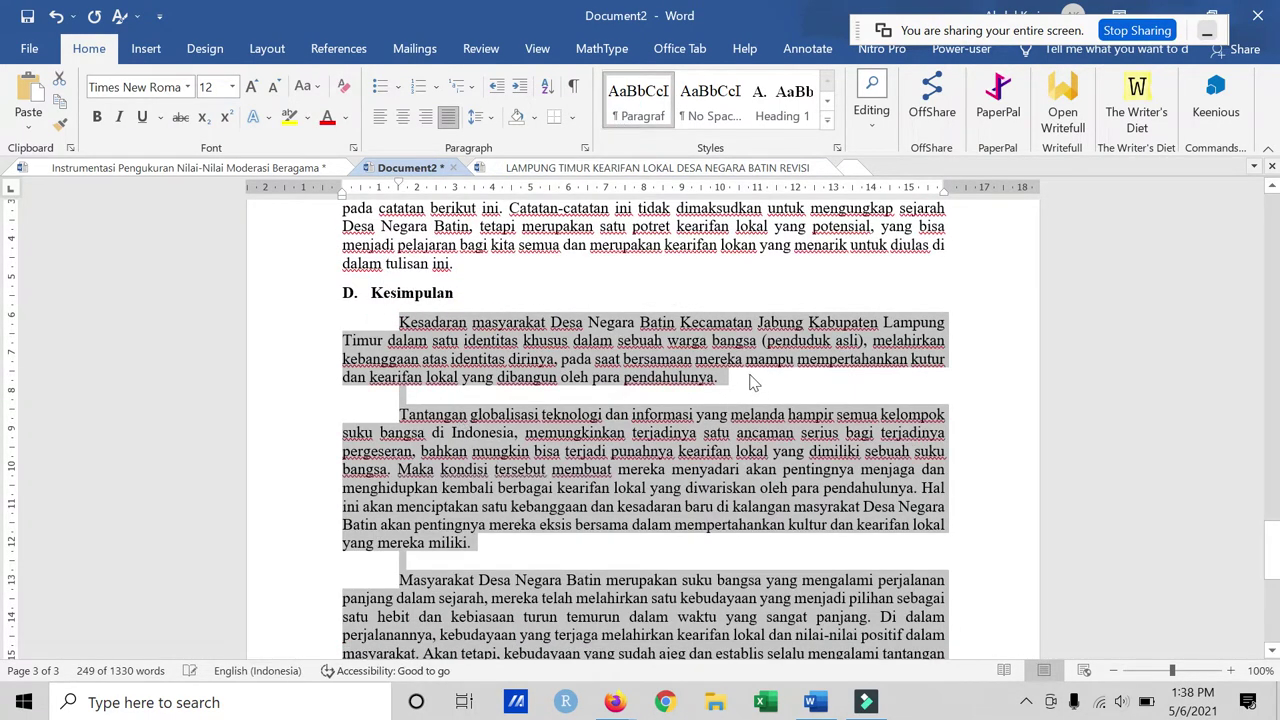
Step: Delete the blank lines between the Kesimpulan paragraphs and above E. Daftar Pustaka
click(345, 396)
key(BackSpace)
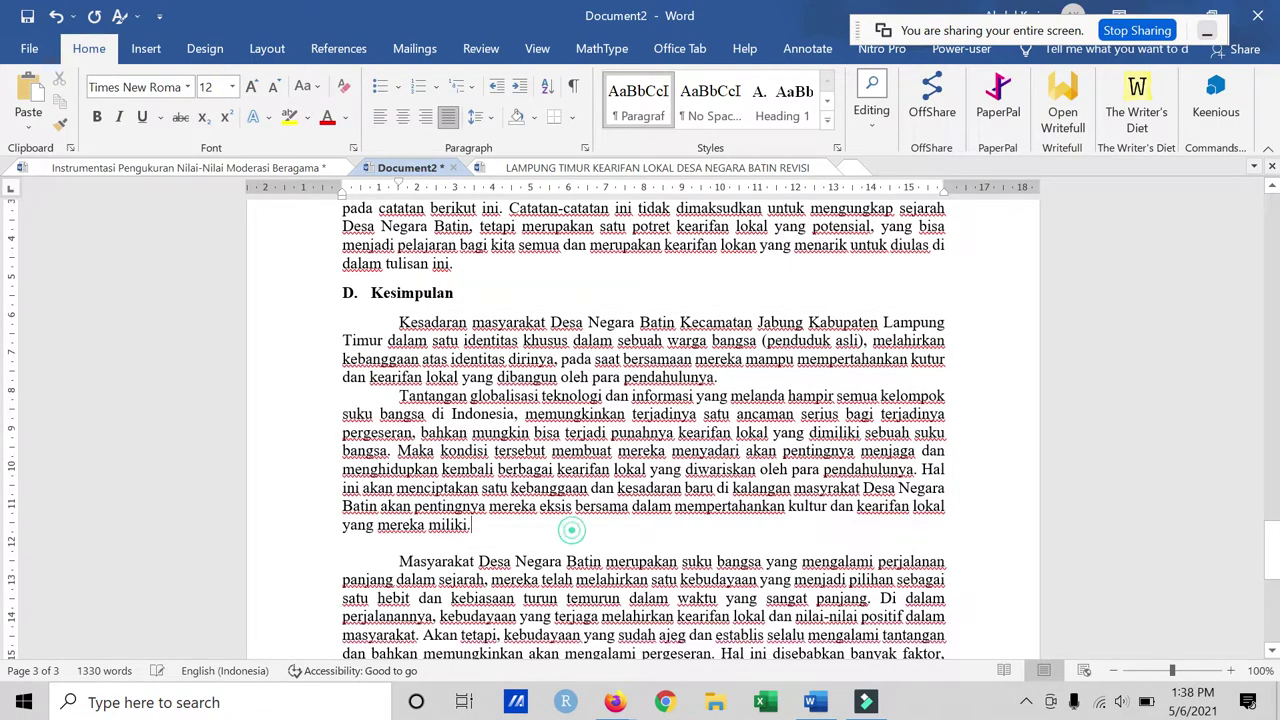
scroll(572, 530, down, 6)
click(874, 338)
key(Delete)
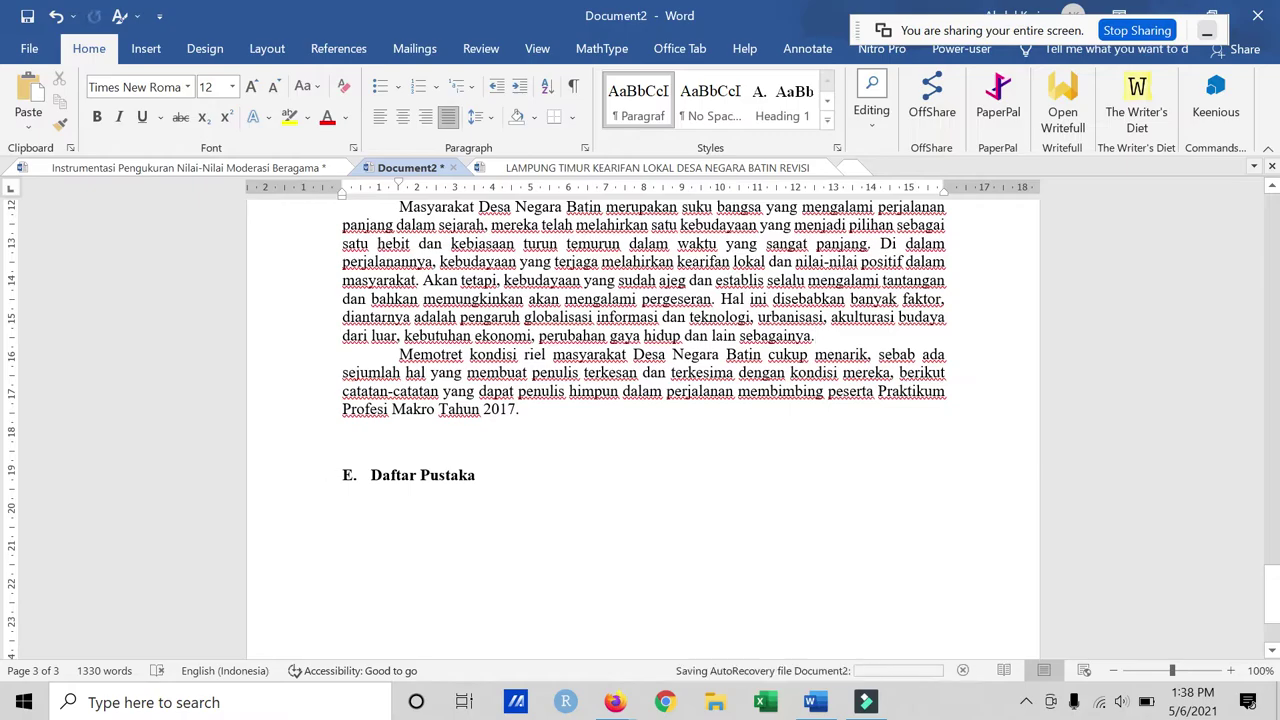
key(Delete)
key(Delete)
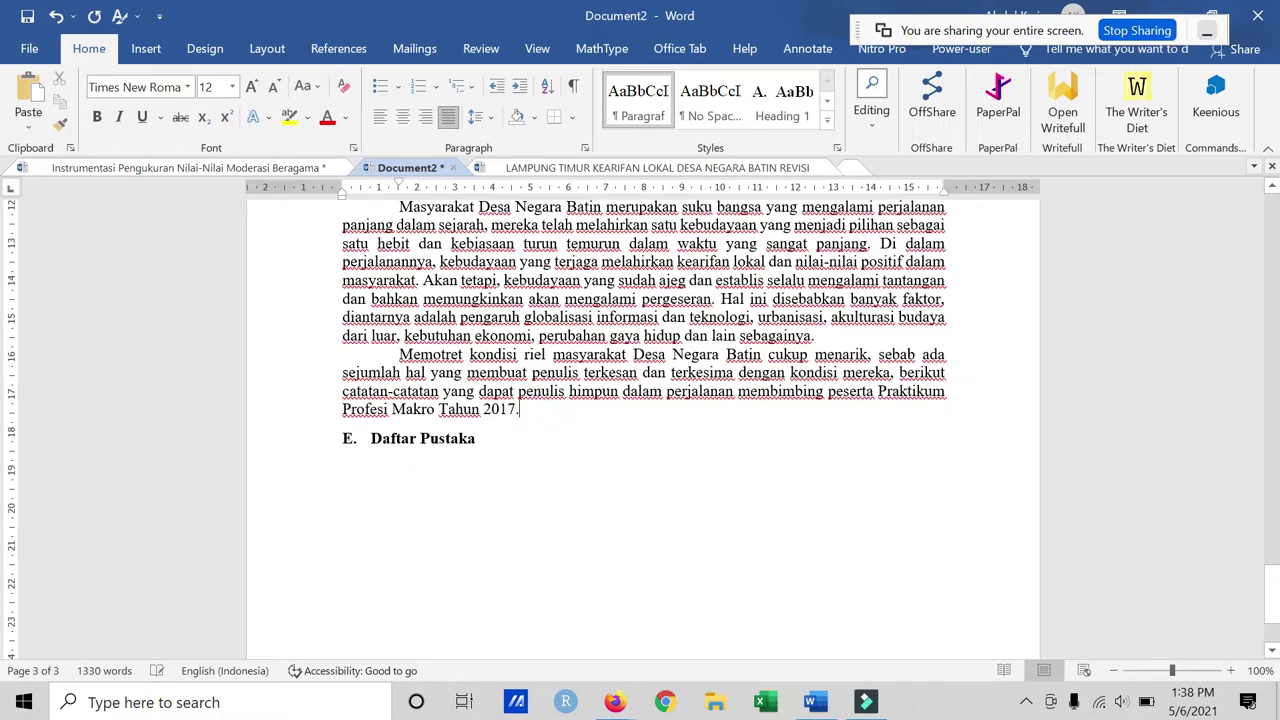
Step: Add an empty paragraph directly under the B. Metode heading
scroll(474, 411, up, 6)
scroll(474, 411, up, 8)
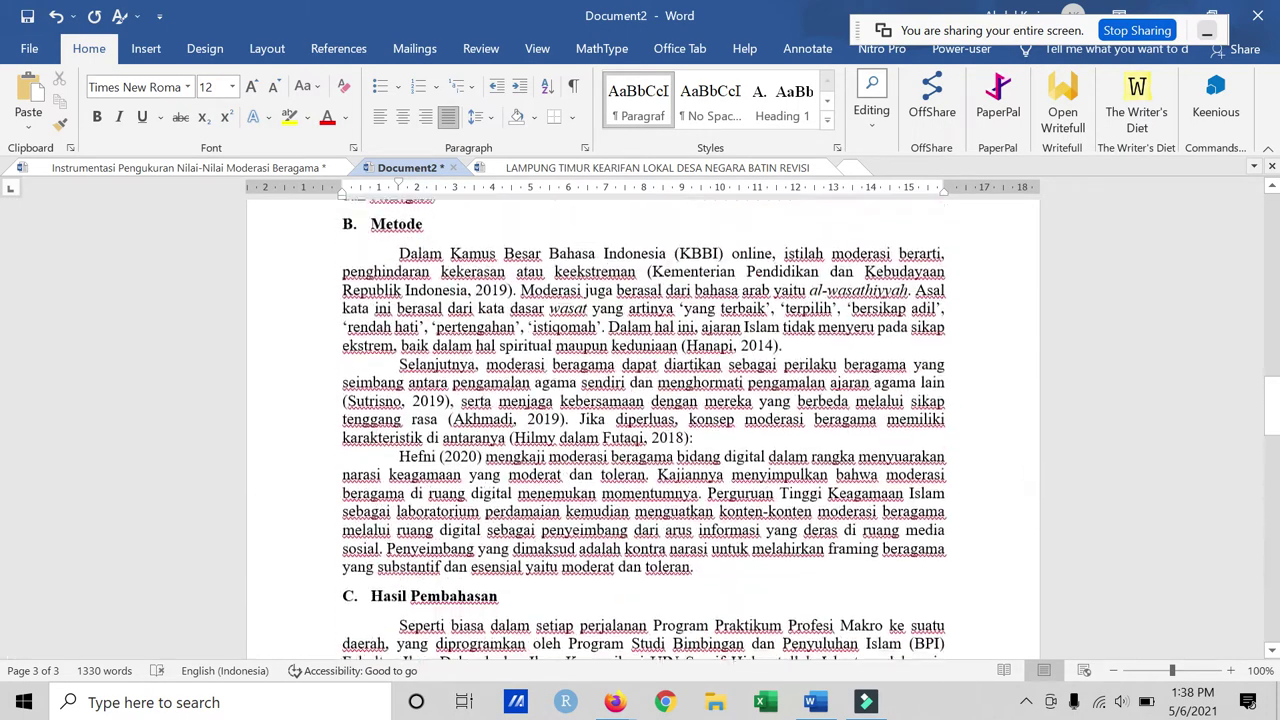
scroll(474, 411, up, 5)
scroll(643, 420, up, 8)
scroll(643, 420, up, 8)
scroll(643, 420, down, 2)
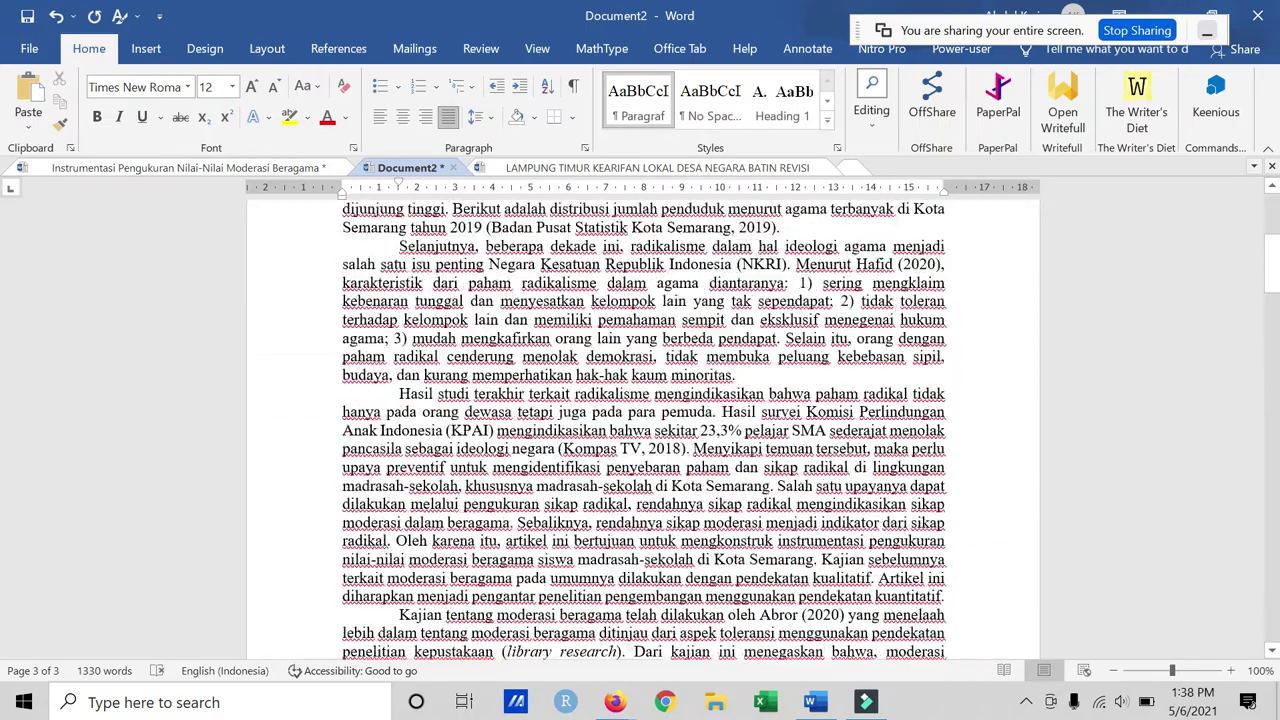
scroll(643, 420, down, 9)
scroll(643, 420, up, 5)
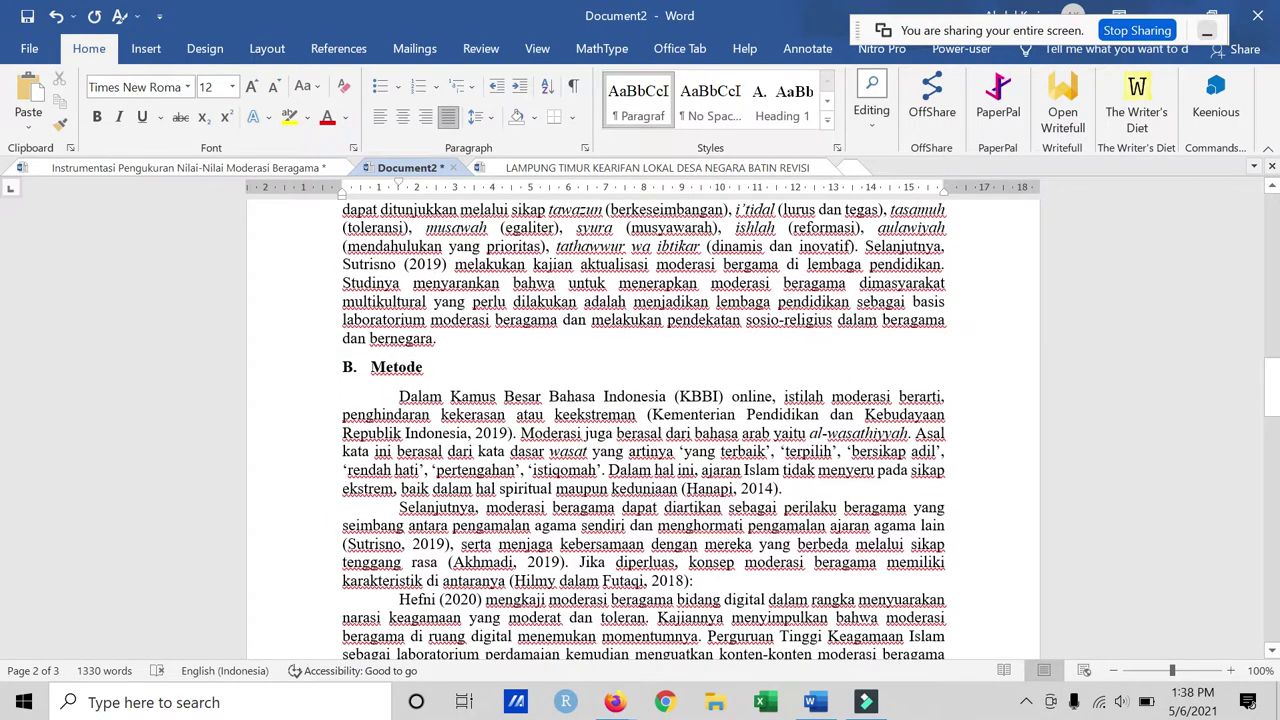
click(444, 359)
key(Return)
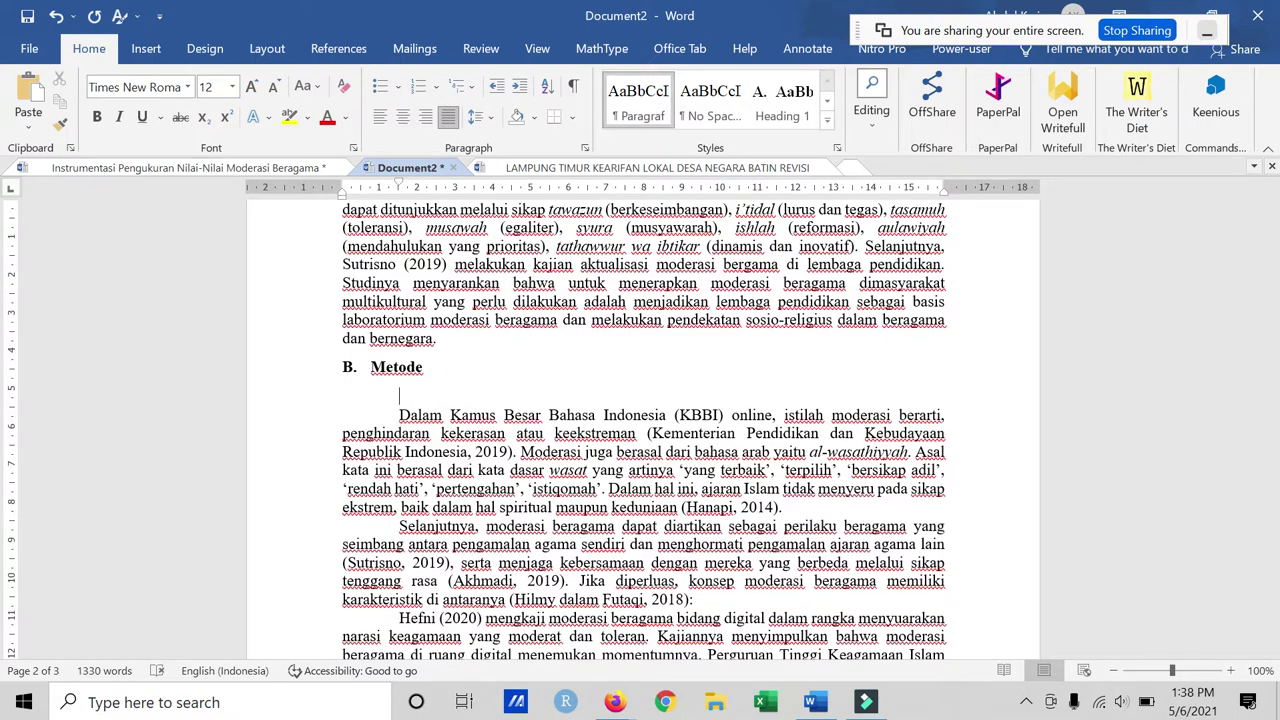
Step: Modify Heading 2 to Times New Roman, 12 pt, bold, Automatic colour
click(827, 118)
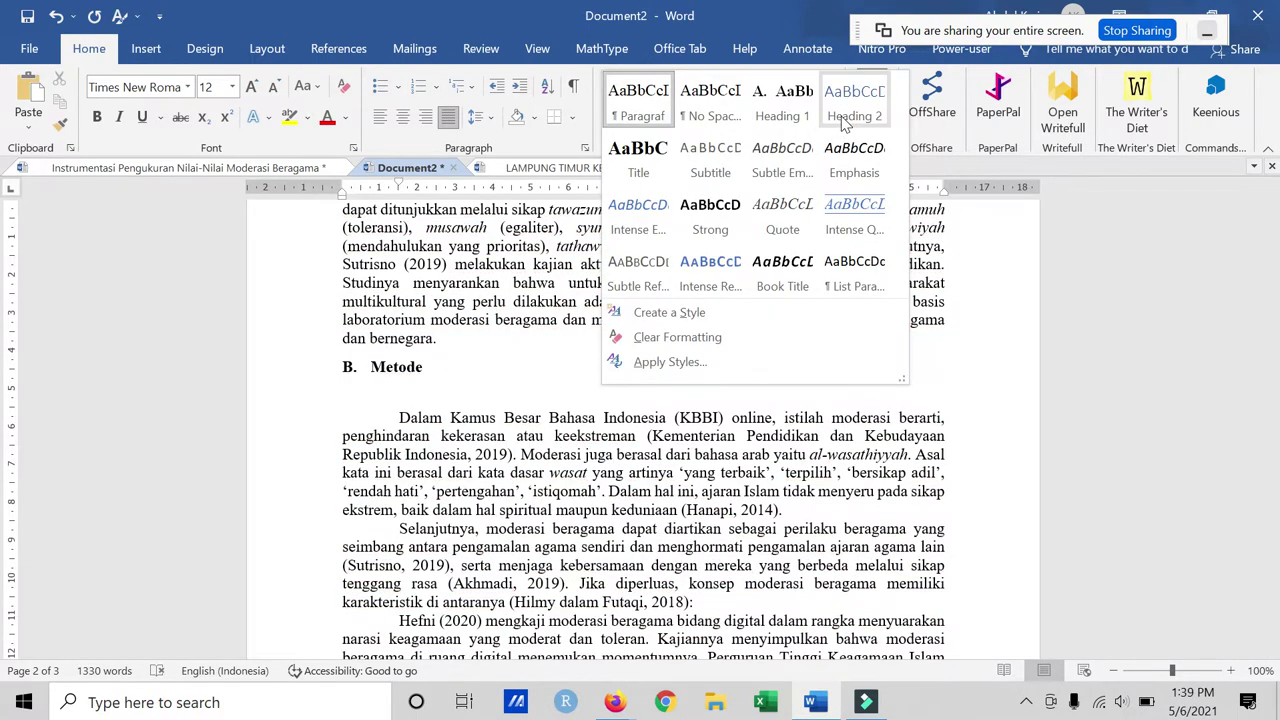
right_click(850, 105)
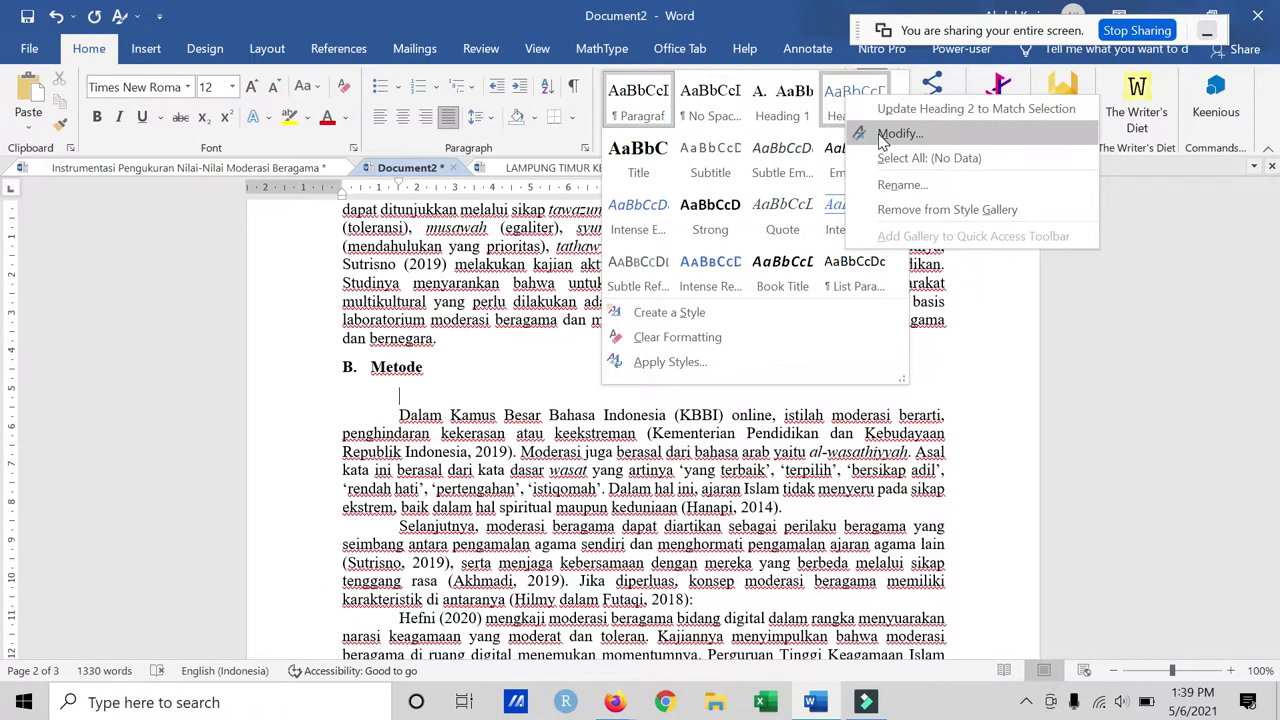
click(882, 132)
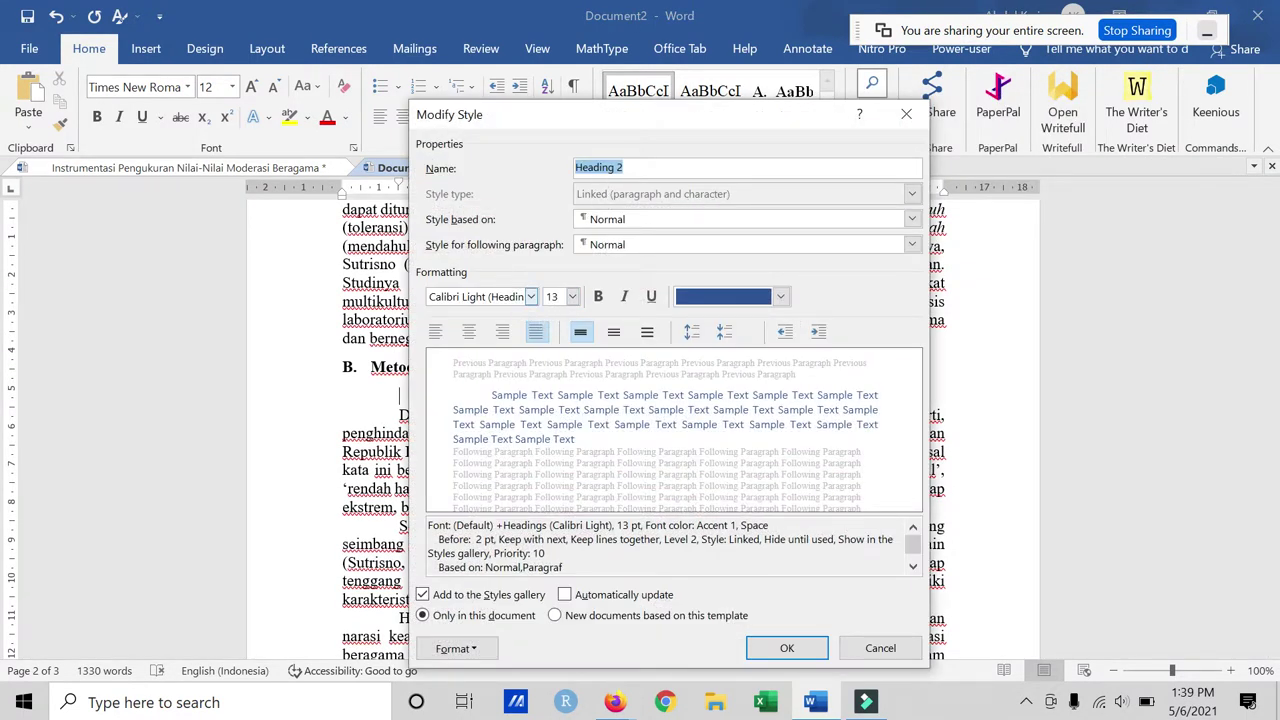
click(531, 296)
click(523, 364)
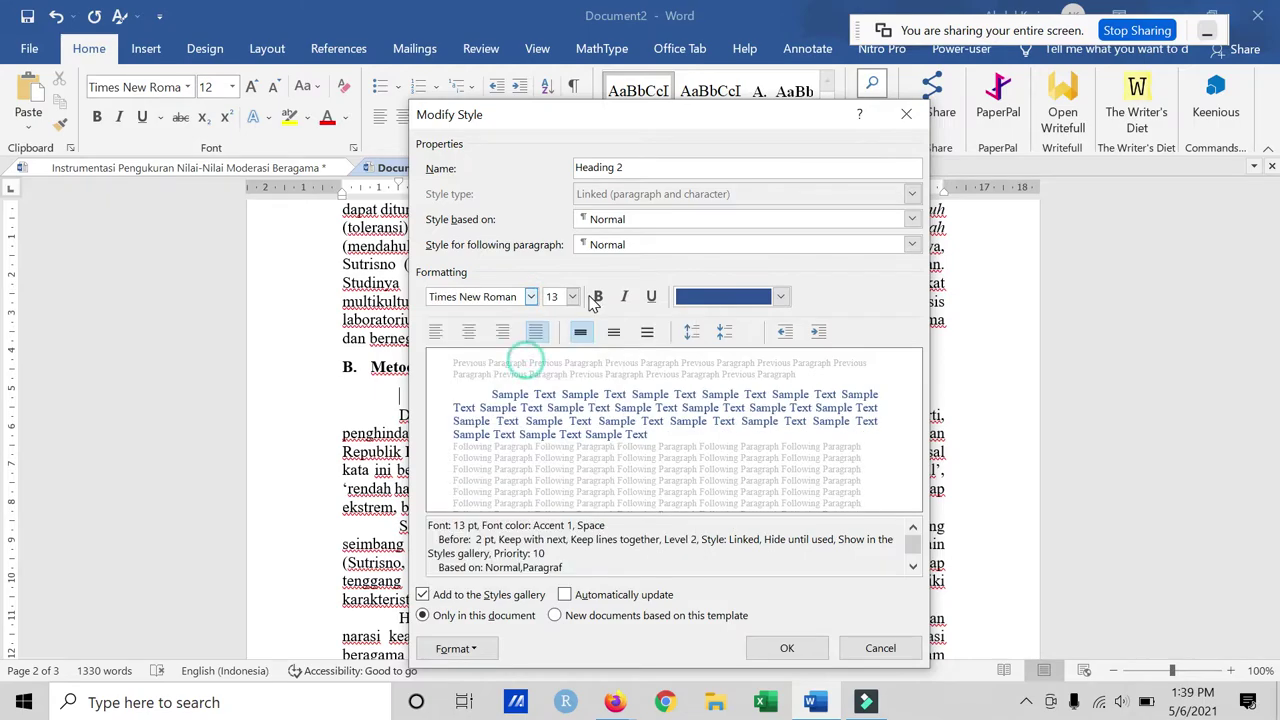
click(573, 296)
click(552, 371)
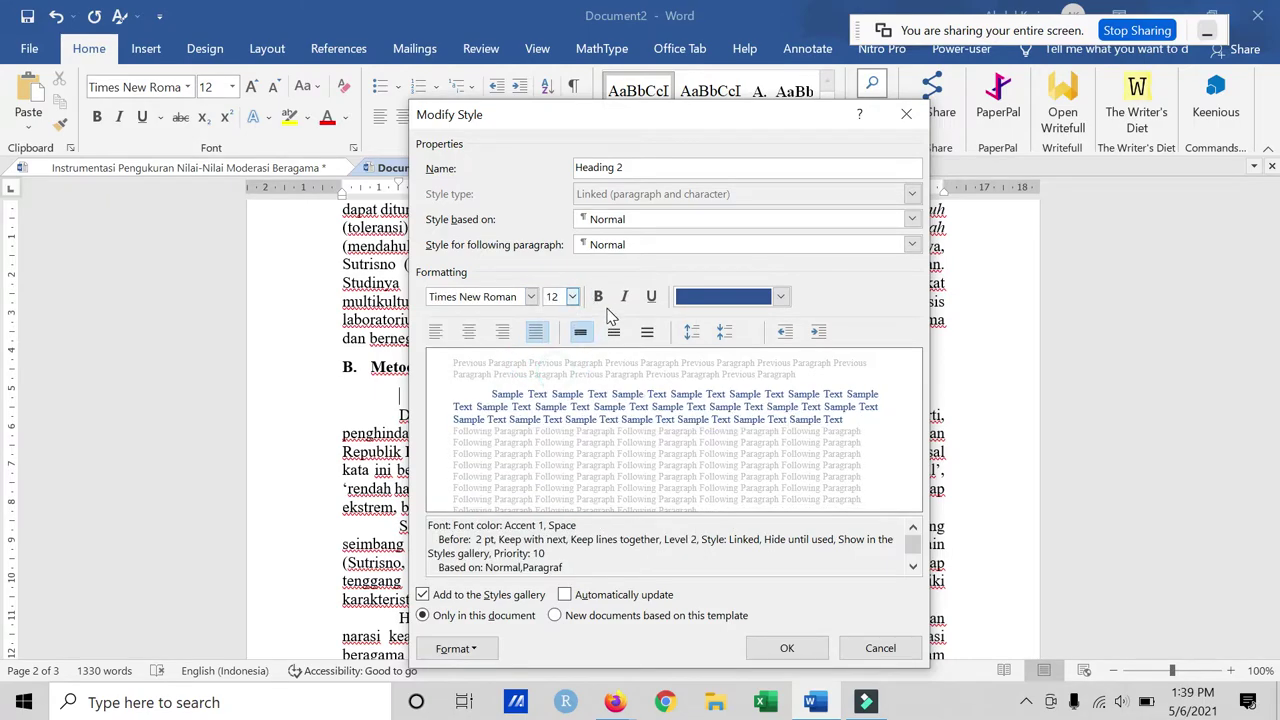
click(598, 297)
click(780, 296)
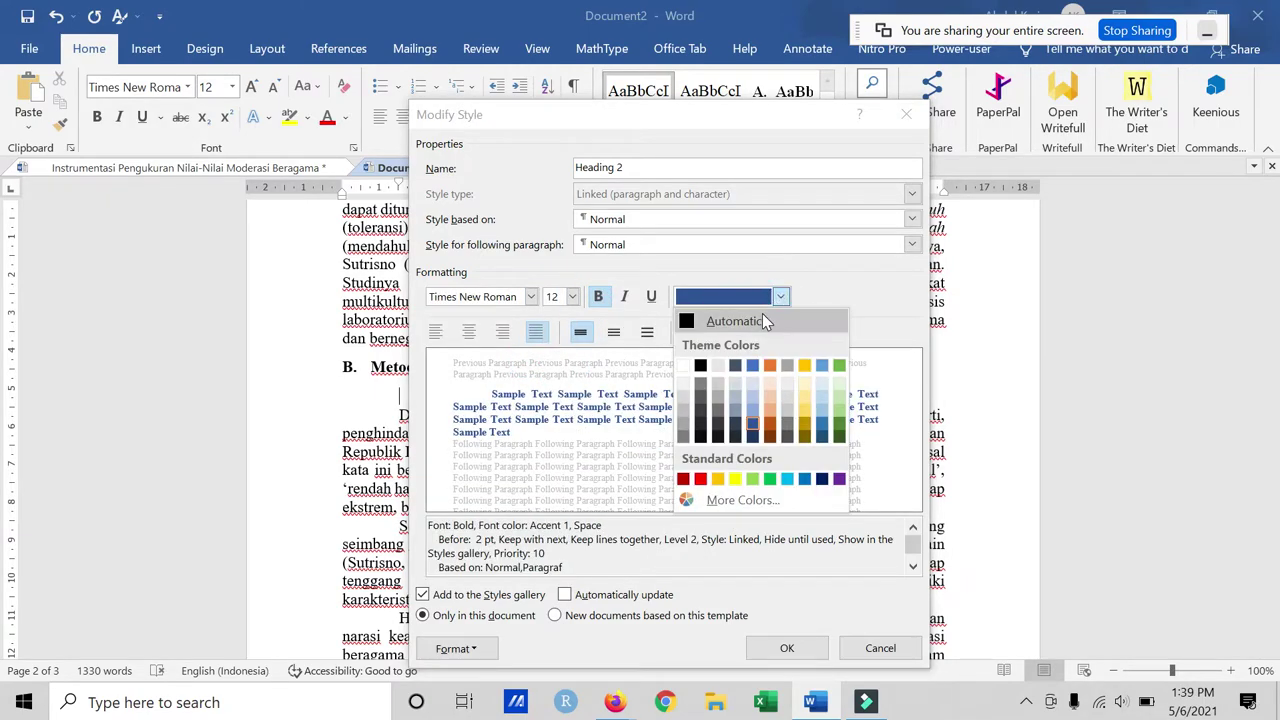
click(762, 320)
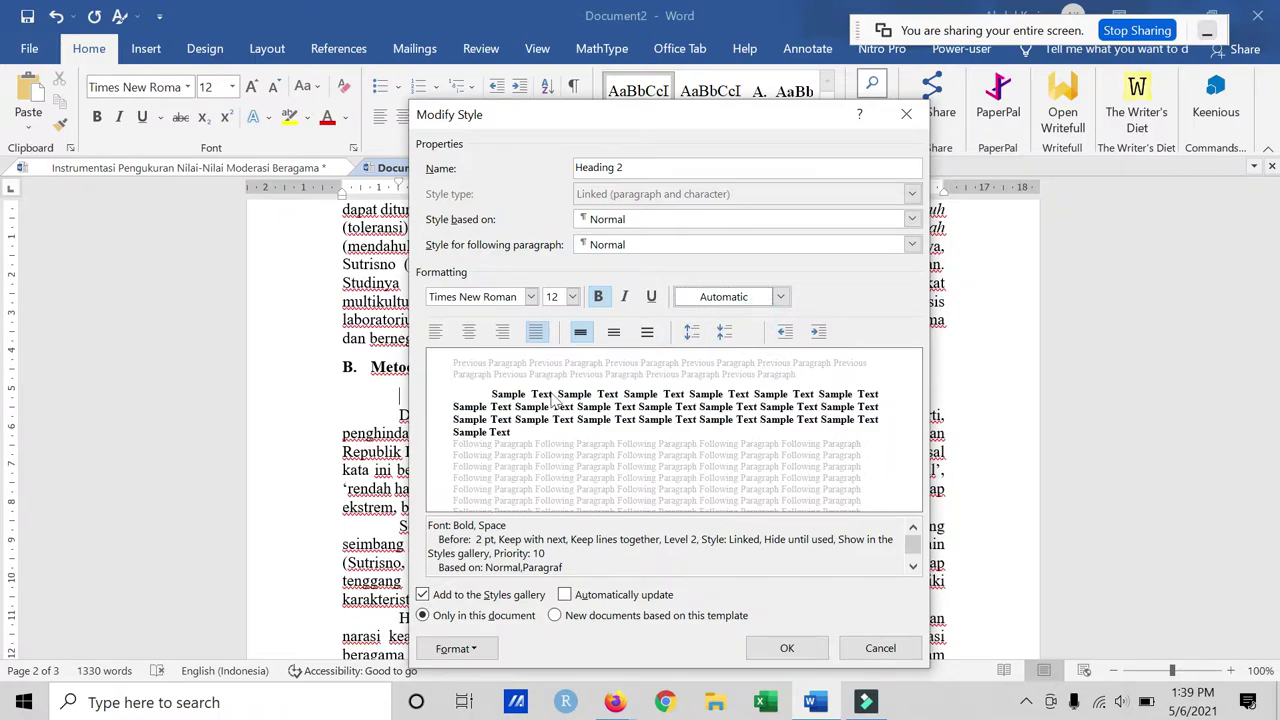
Step: Give the Heading 2 style the 1. 2. 3. numbering format
click(460, 648)
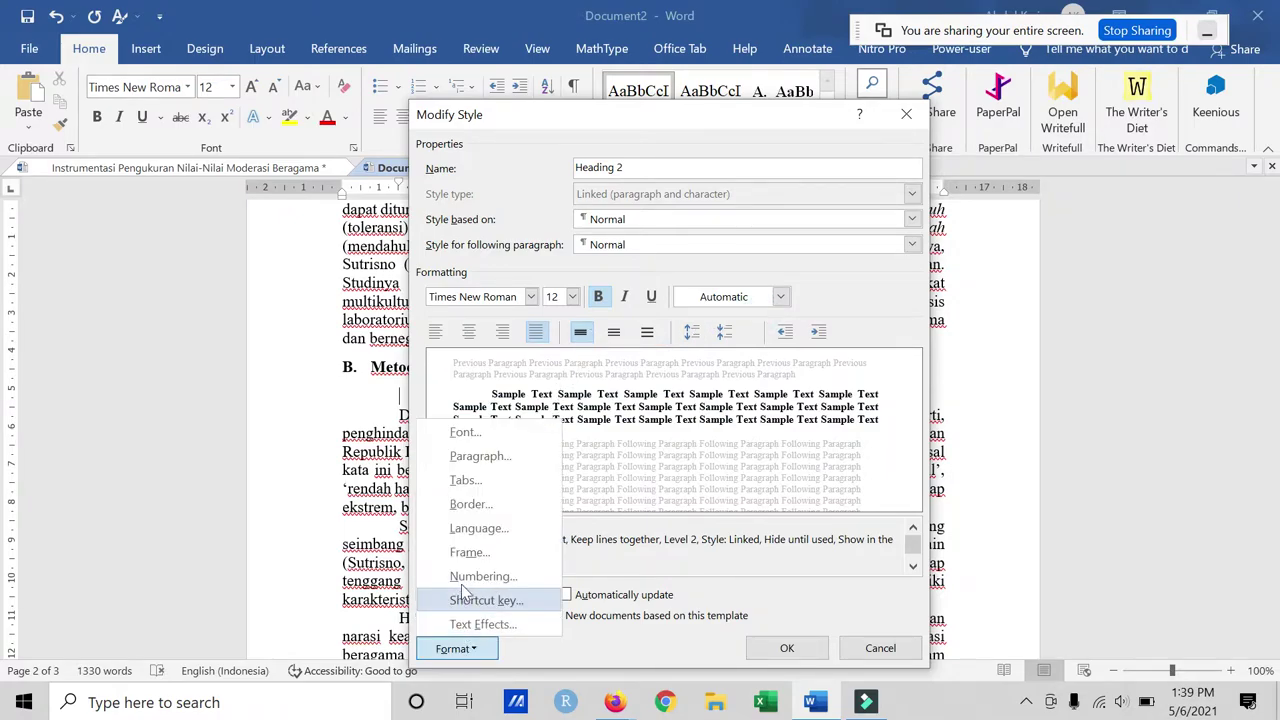
click(466, 574)
scroll(646, 337, down, 5)
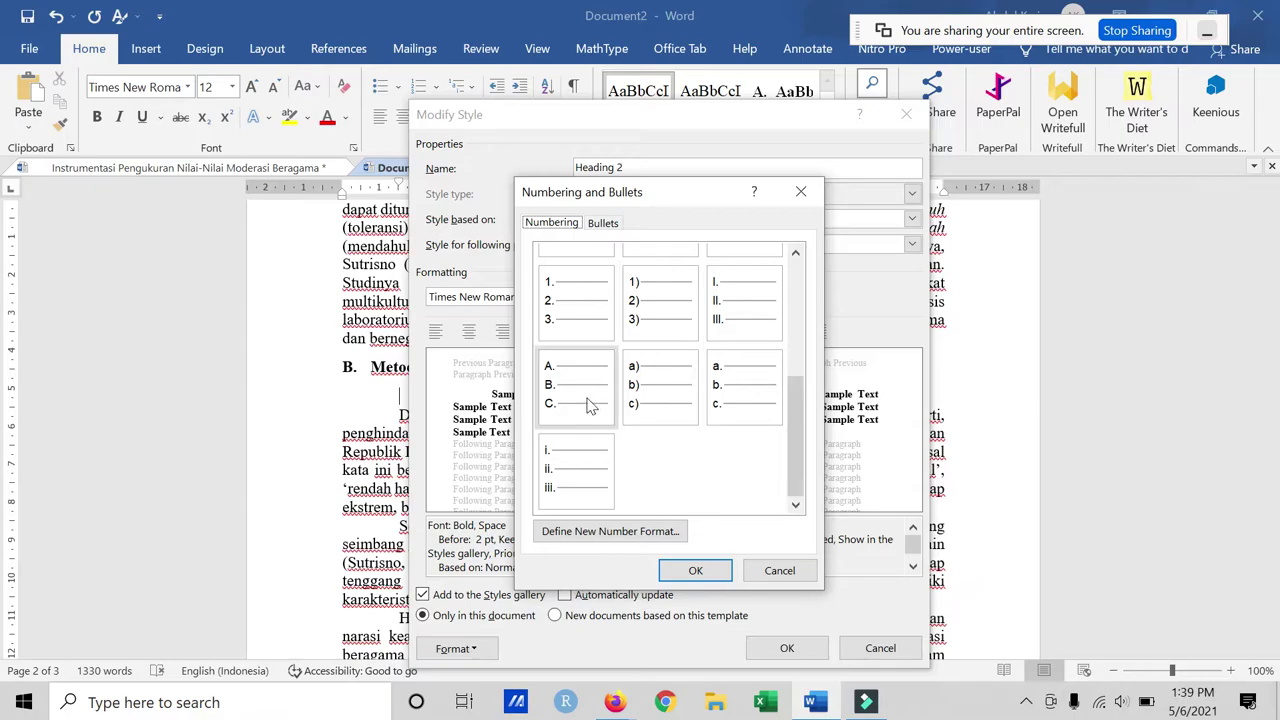
scroll(589, 403, up, 5)
scroll(597, 400, down, 5)
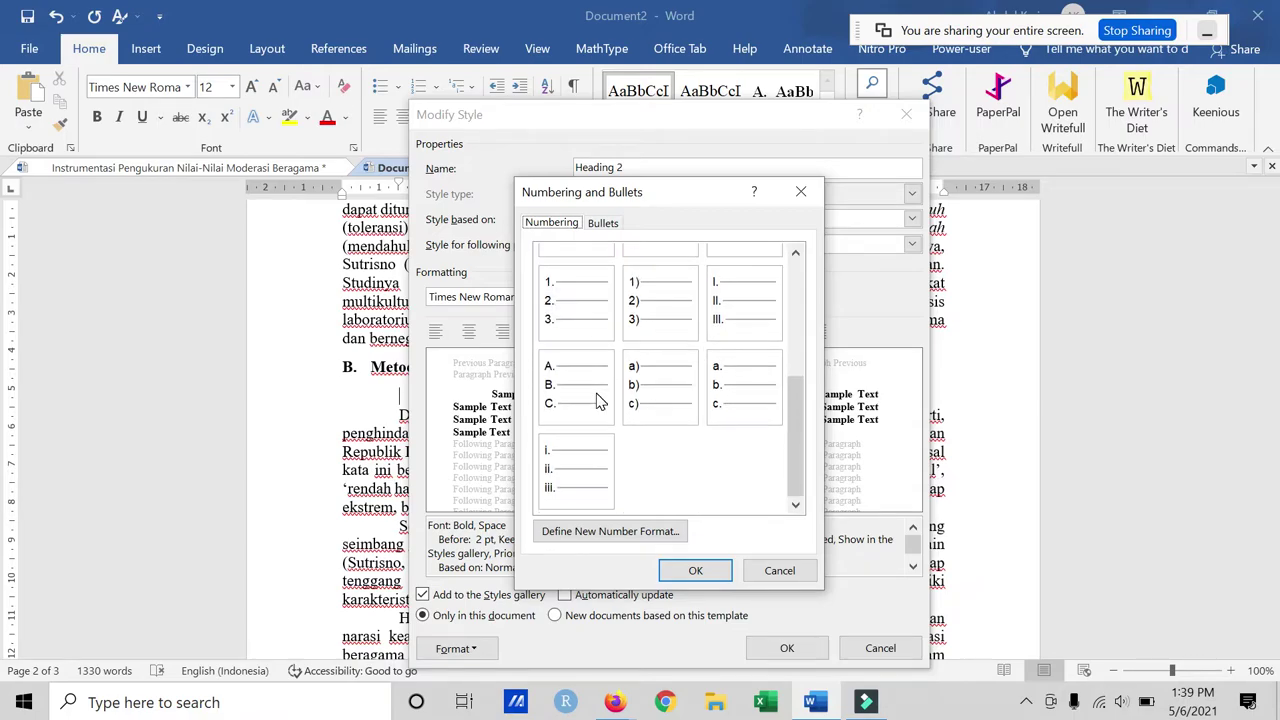
click(550, 300)
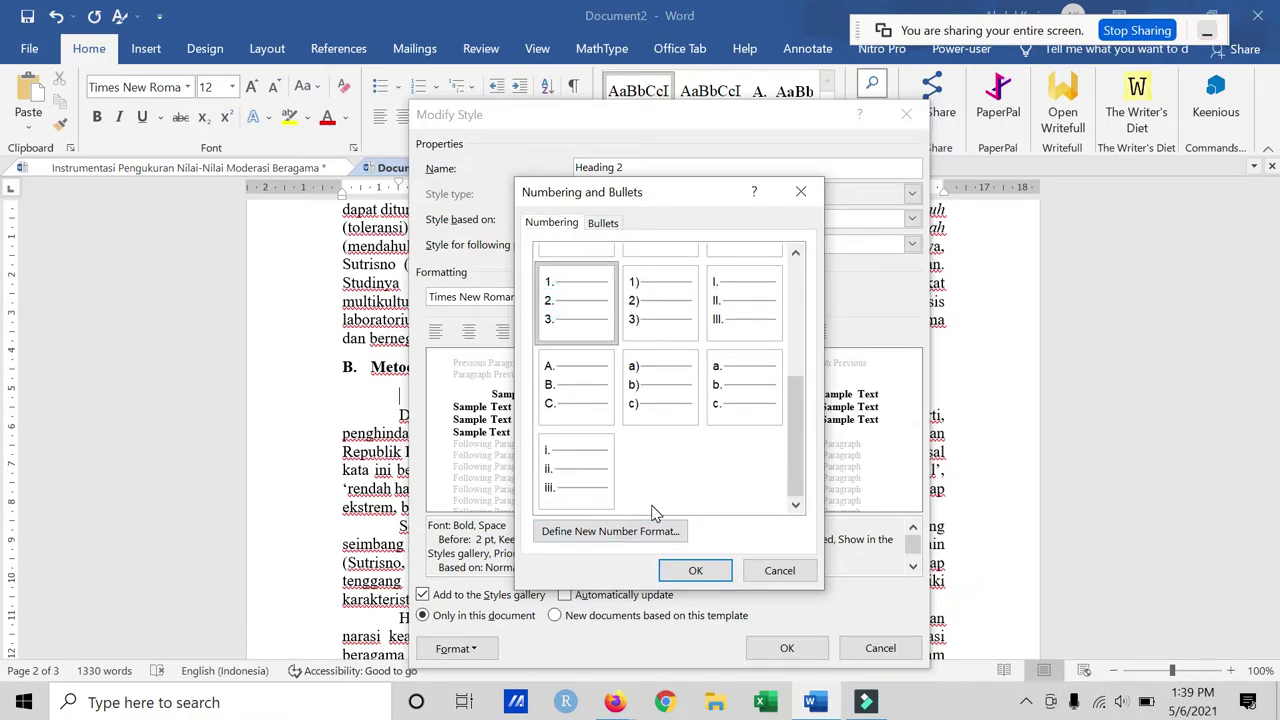
scroll(655, 510, up, 5)
scroll(655, 510, down, 5)
click(697, 572)
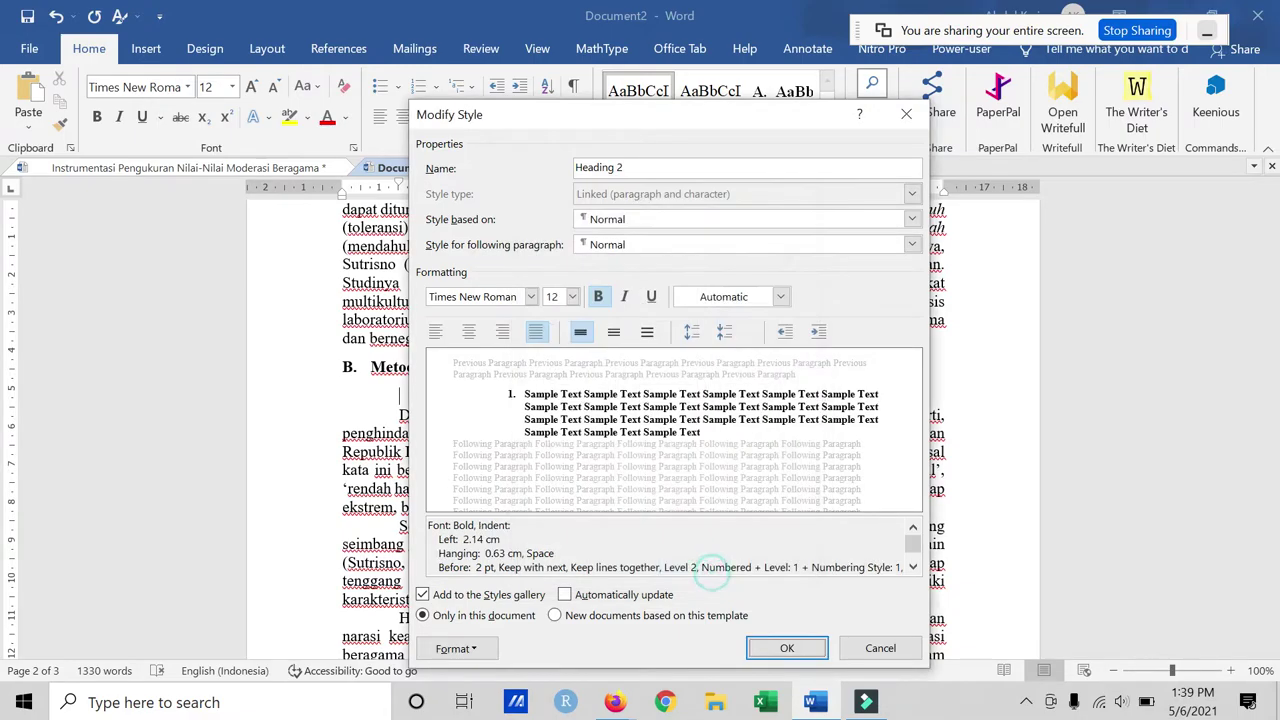
Step: Set Heading 2's paragraph spacing to 6 pt before
click(456, 647)
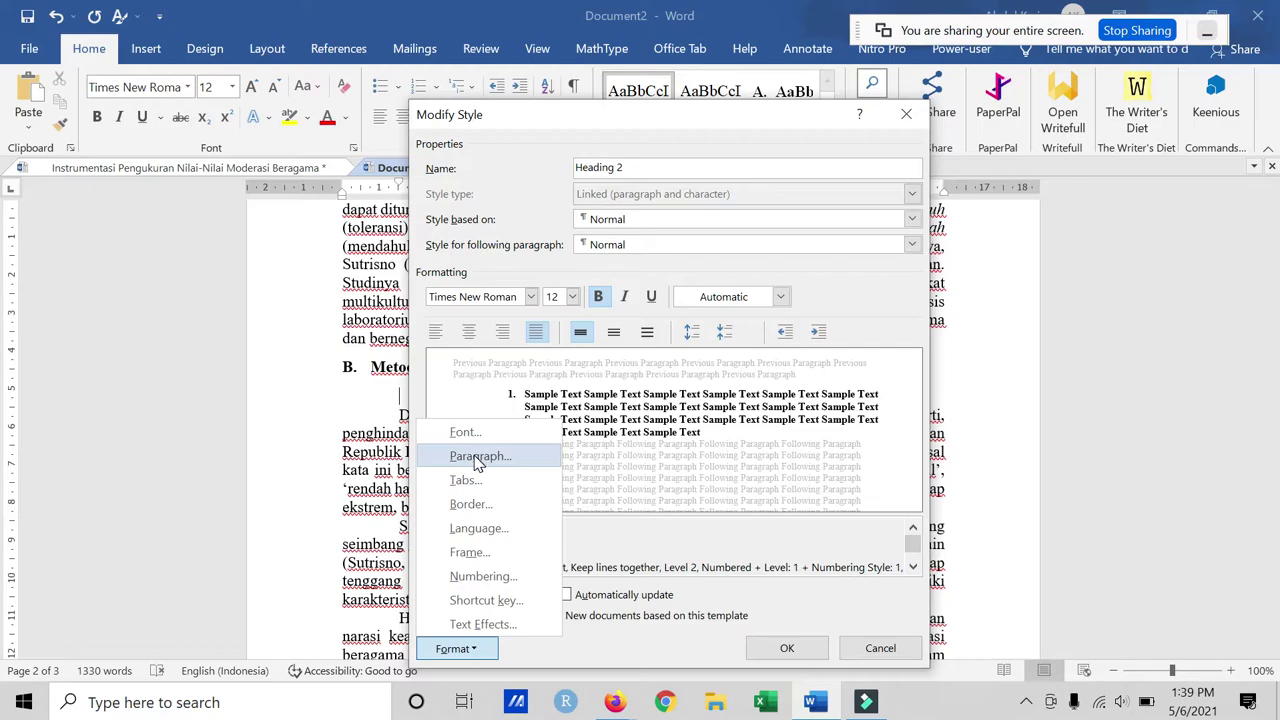
click(478, 458)
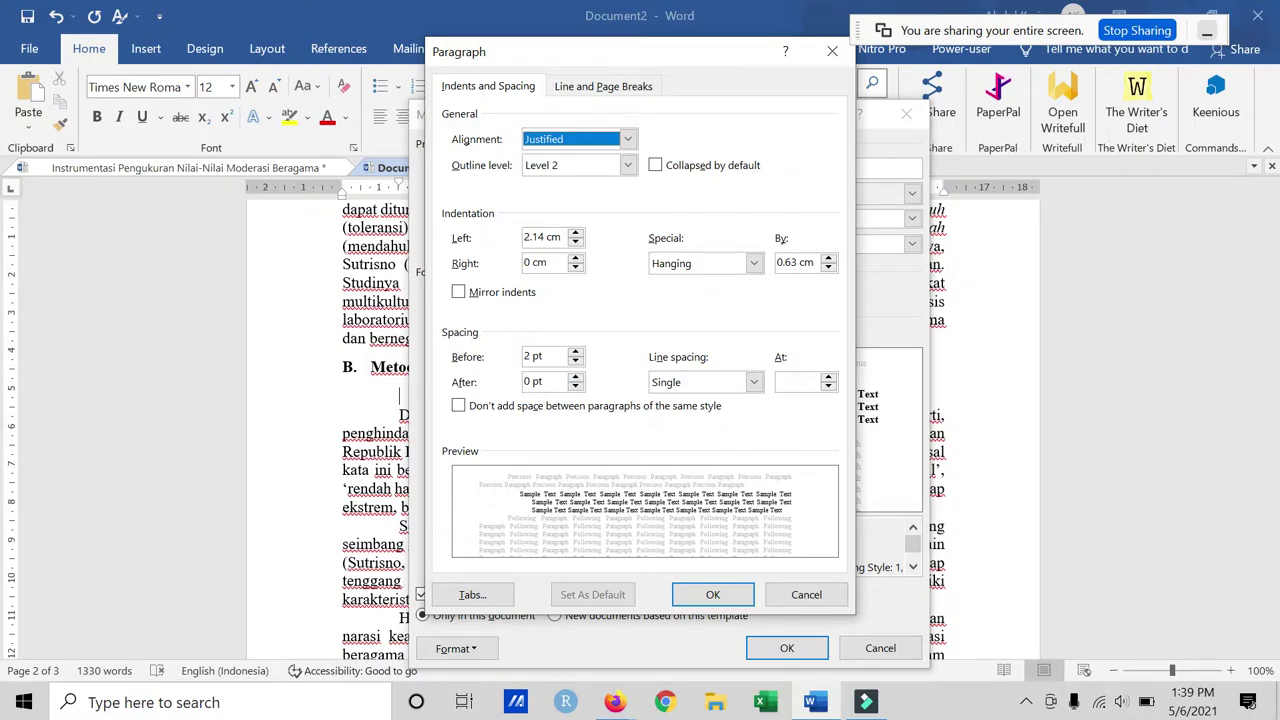
drag(566, 355, 523, 356)
text(6)
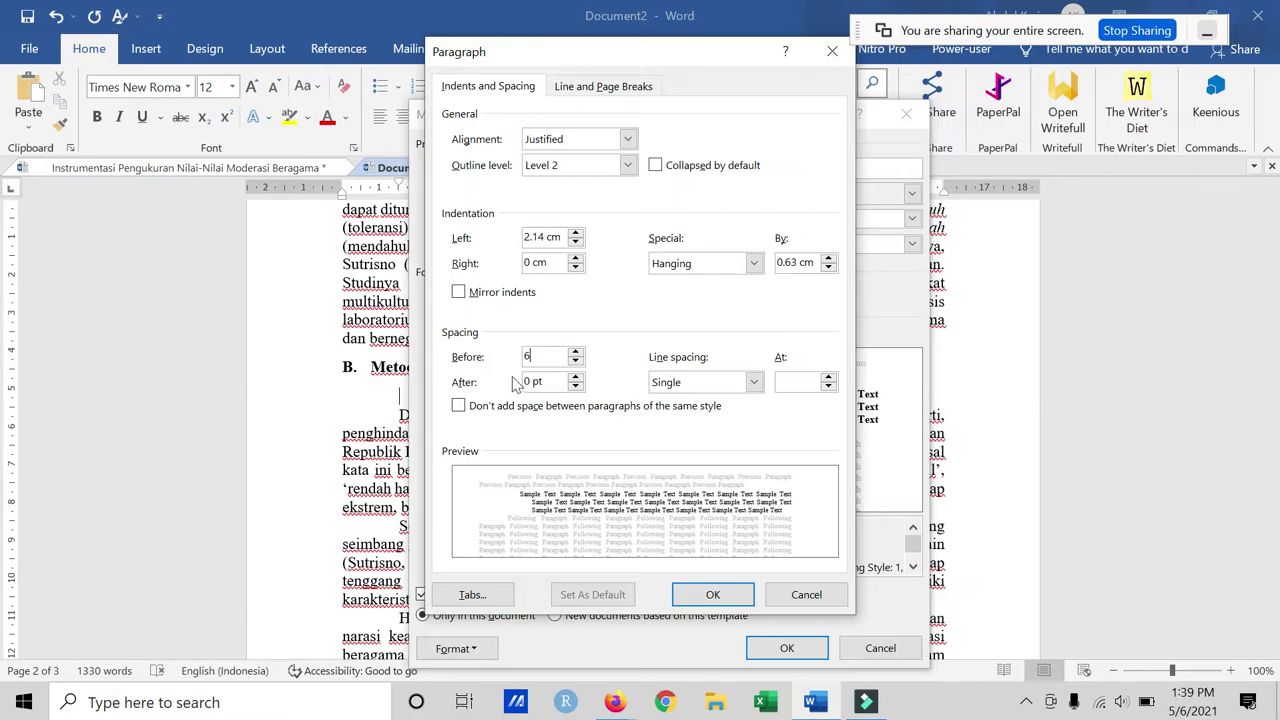
key(Tab)
text(6)
click(712, 594)
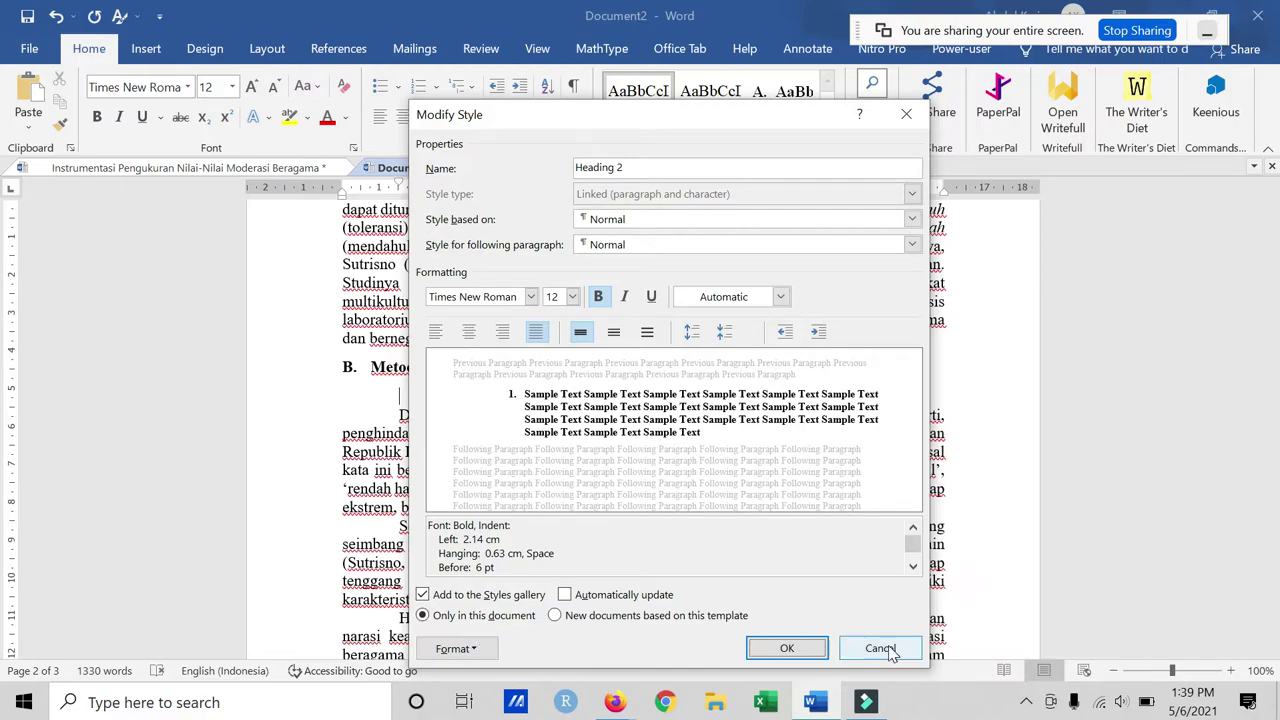
Step: Apply the redefined Heading 2 style and start typing 'Da' on a new numbered line under B. Metode
click(798, 646)
scroll(643, 430, down, 3)
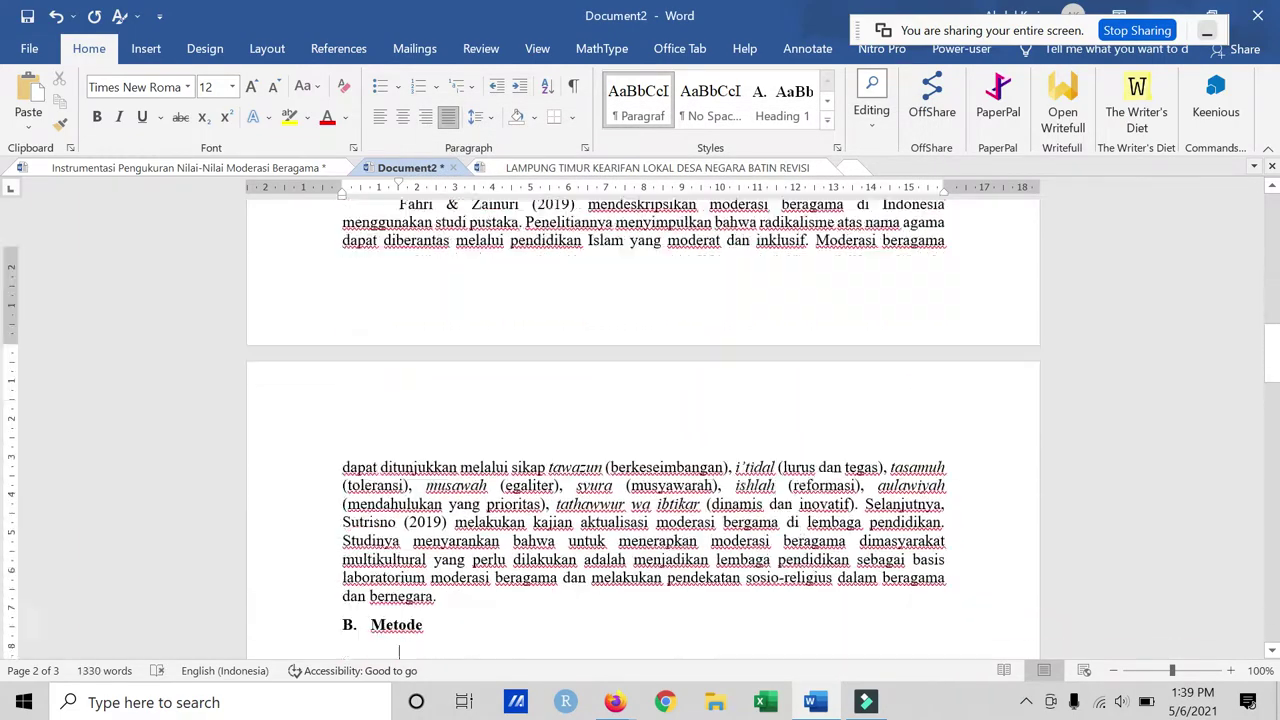
scroll(643, 430, down, 4)
key(Return)
text(Data)
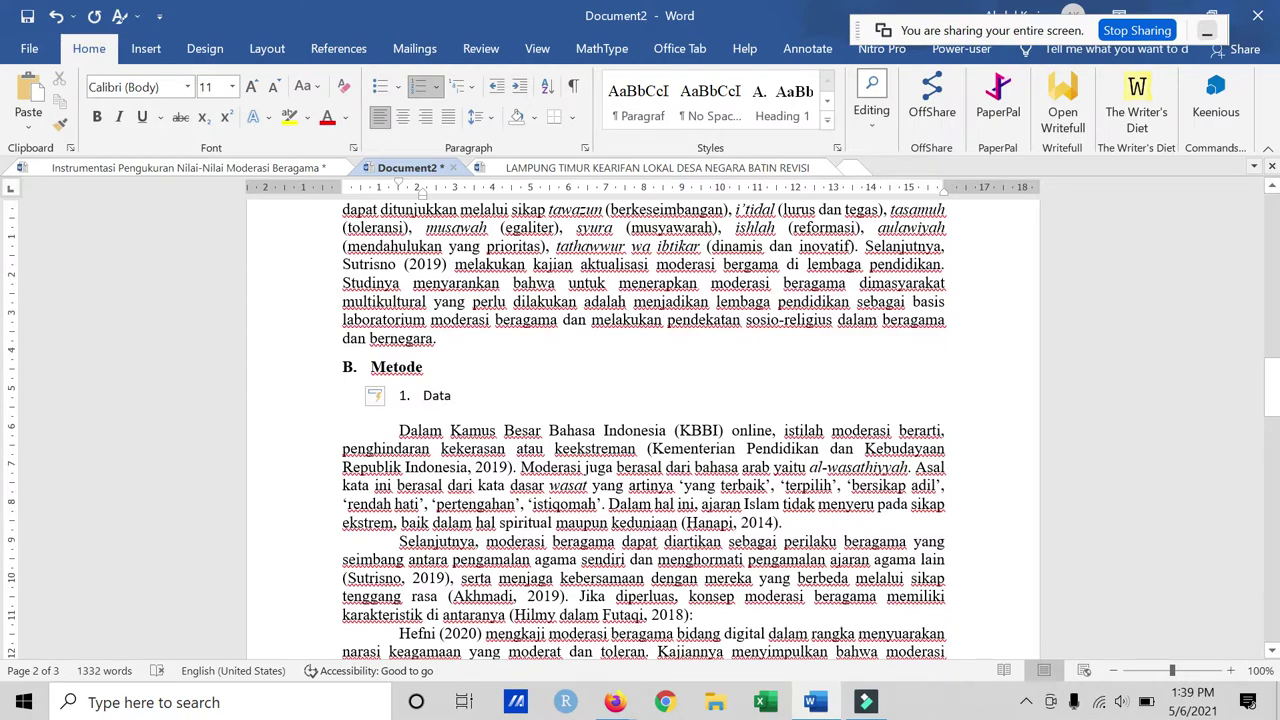
Step: Adjust the blank lines at the end of the Metode text, adding a new paragraph before Hasil Pembahasan
click(556, 430)
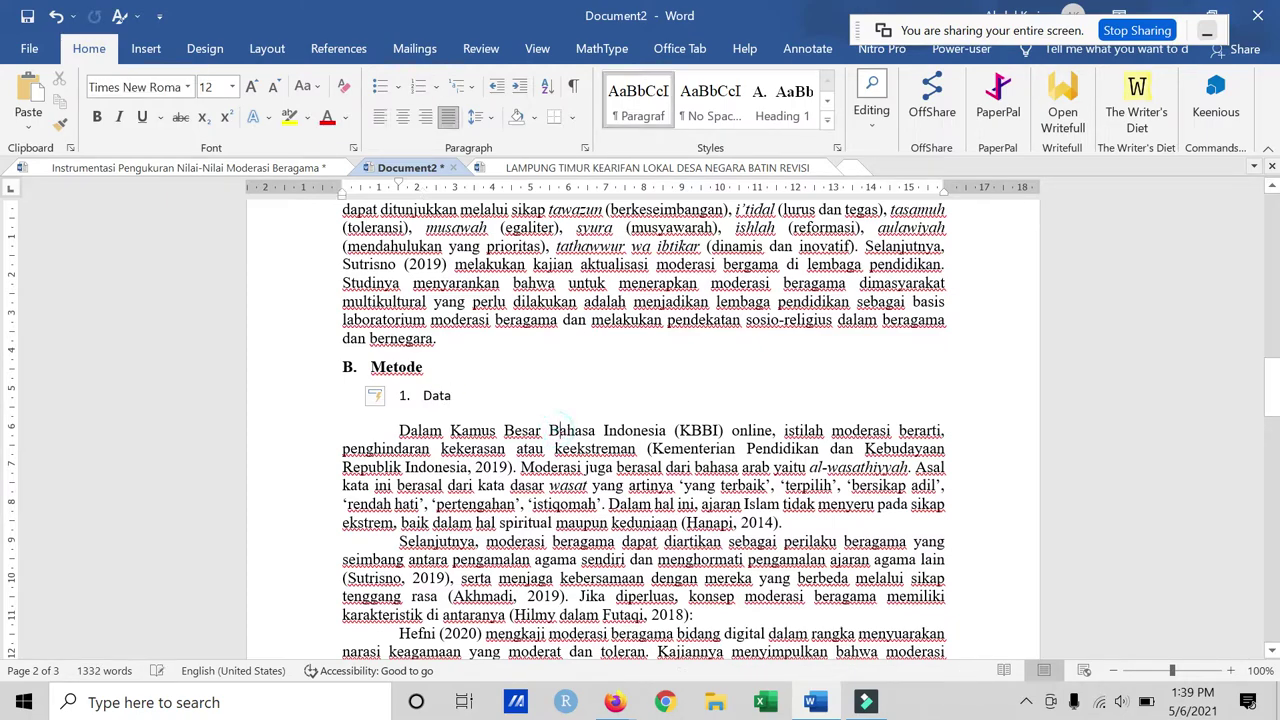
click(414, 394)
scroll(414, 394, down, 5)
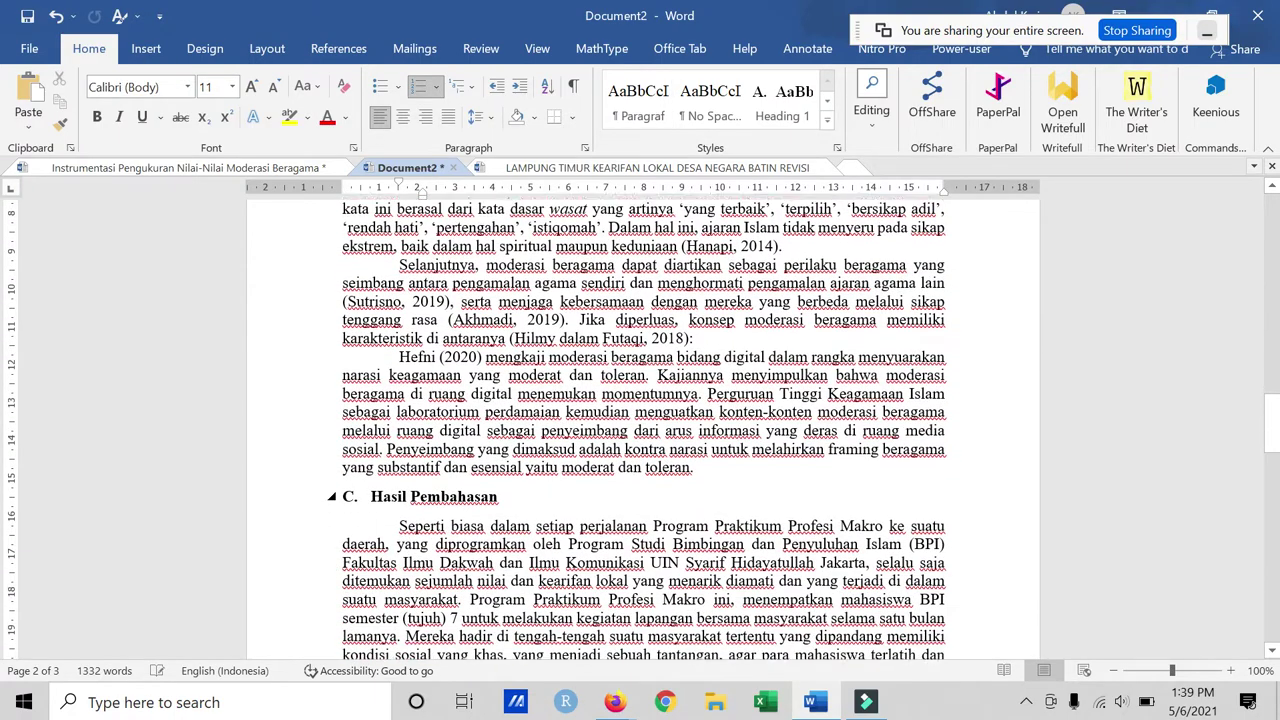
click(719, 463)
key(Return)
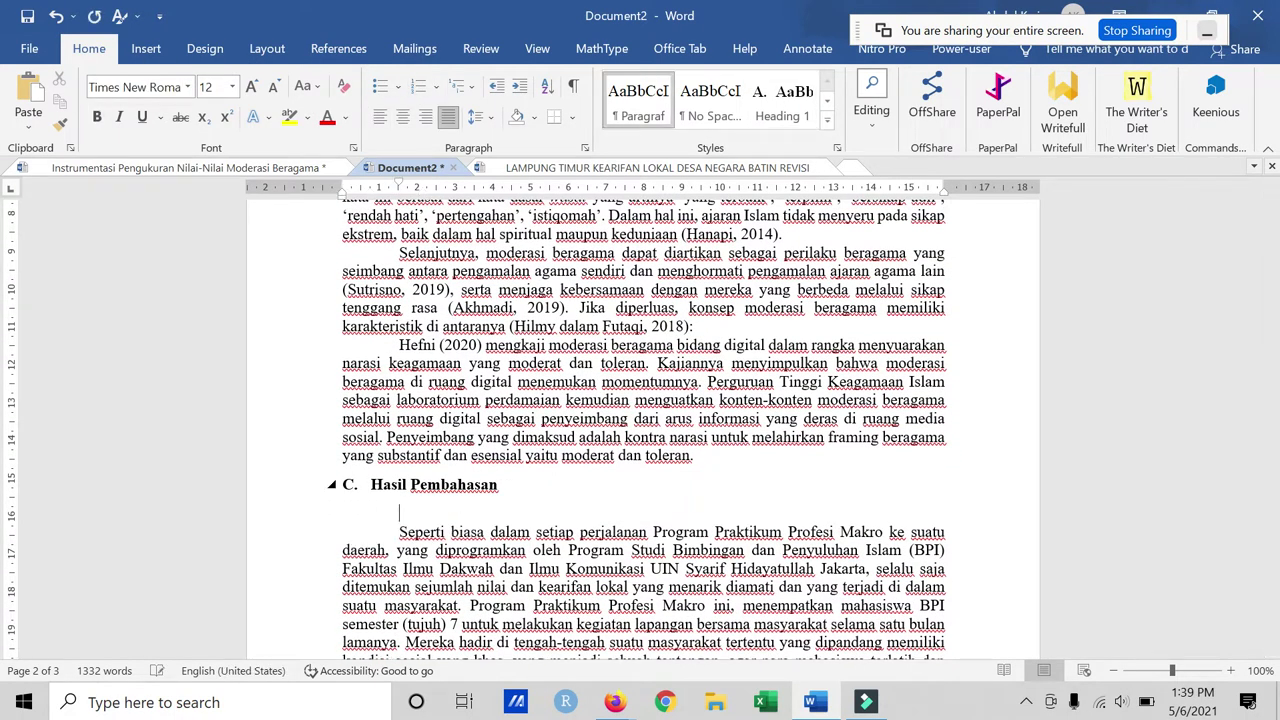
key(BackSpace)
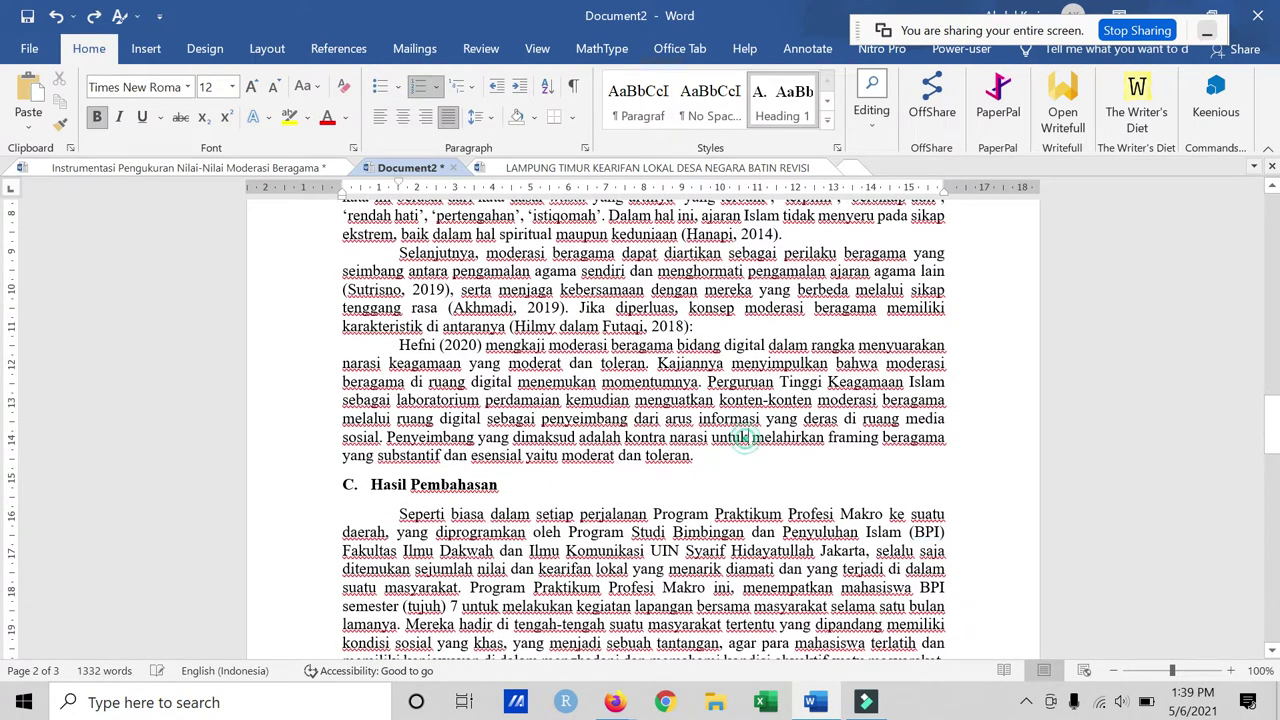
click(713, 456)
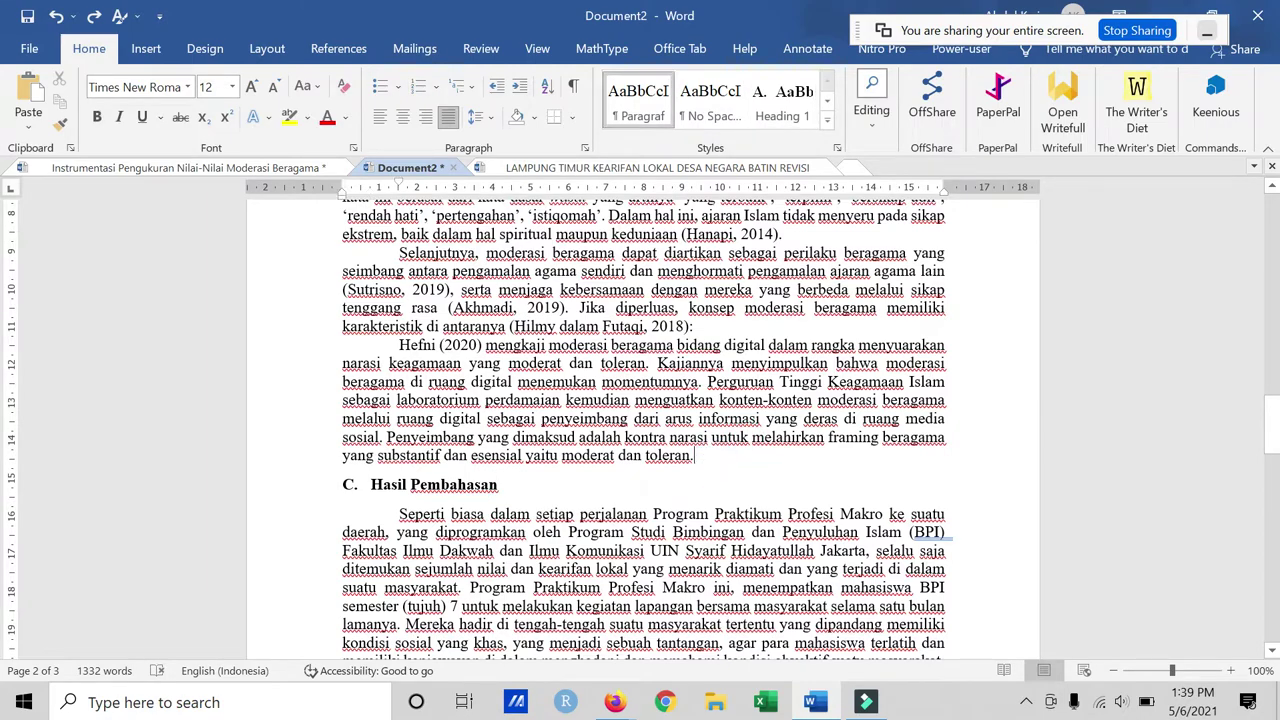
key(Return)
text(Teknik Pengumpulan Dat)
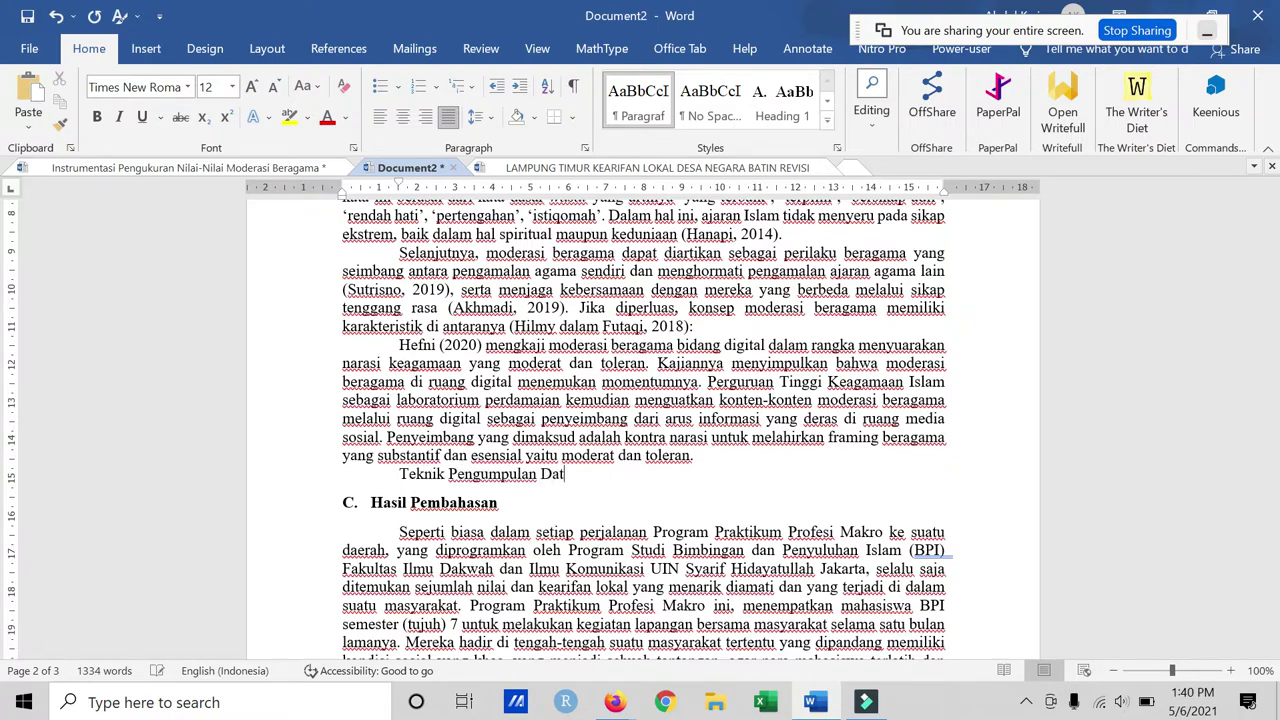
text(a)
Step: Remove the stray numbering from the Data line and apply Heading 2 from the Styles gallery
scroll(640, 420, up, 2)
scroll(640, 420, up, 5)
click(425, 489)
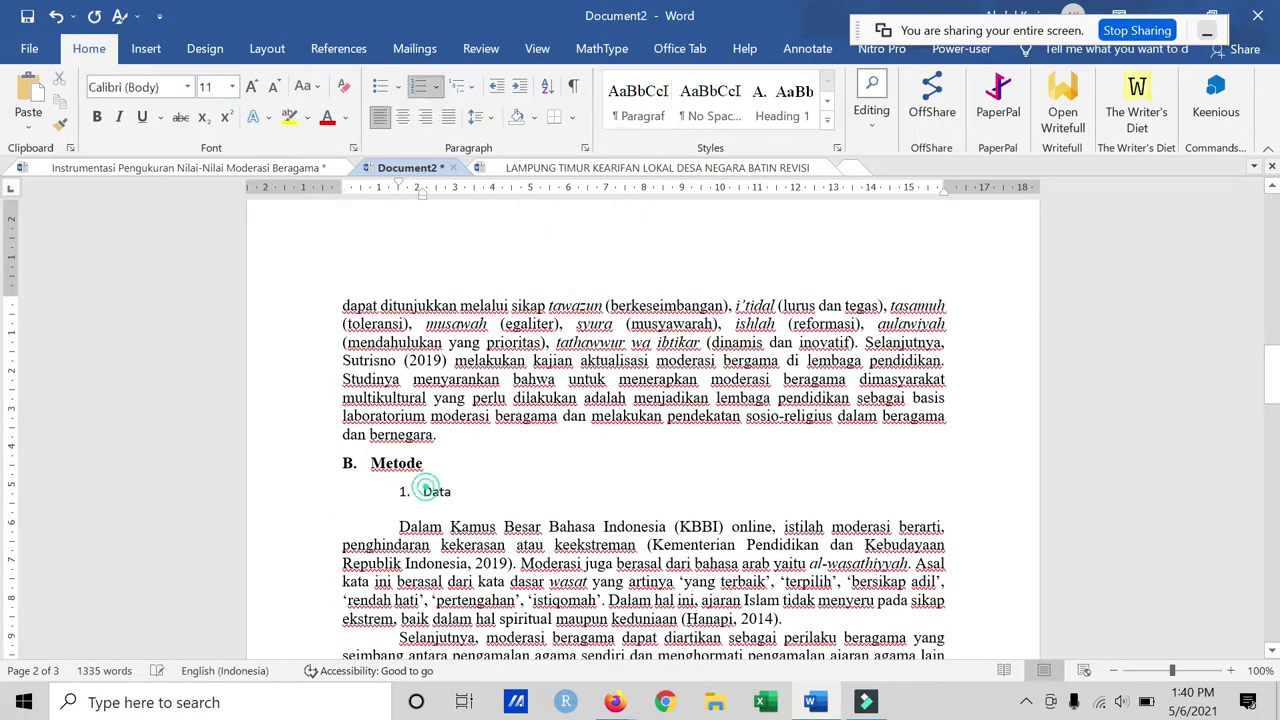
key(BackSpace)
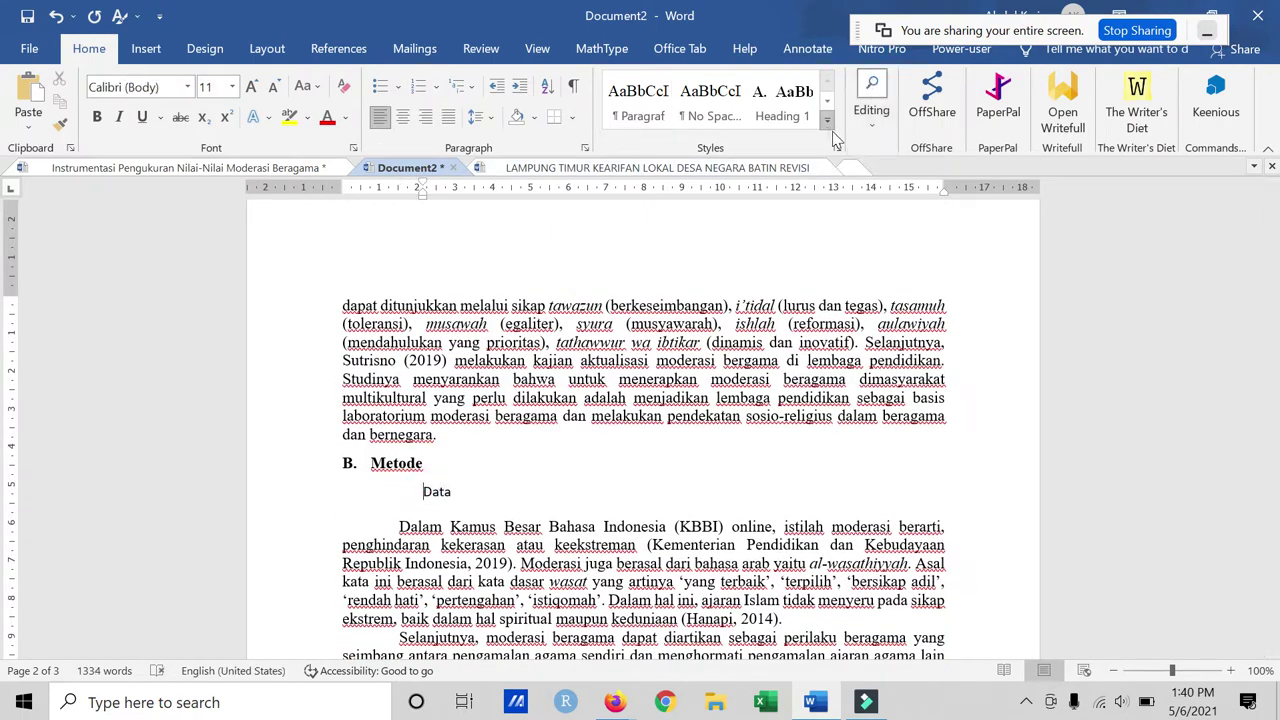
click(827, 120)
click(829, 124)
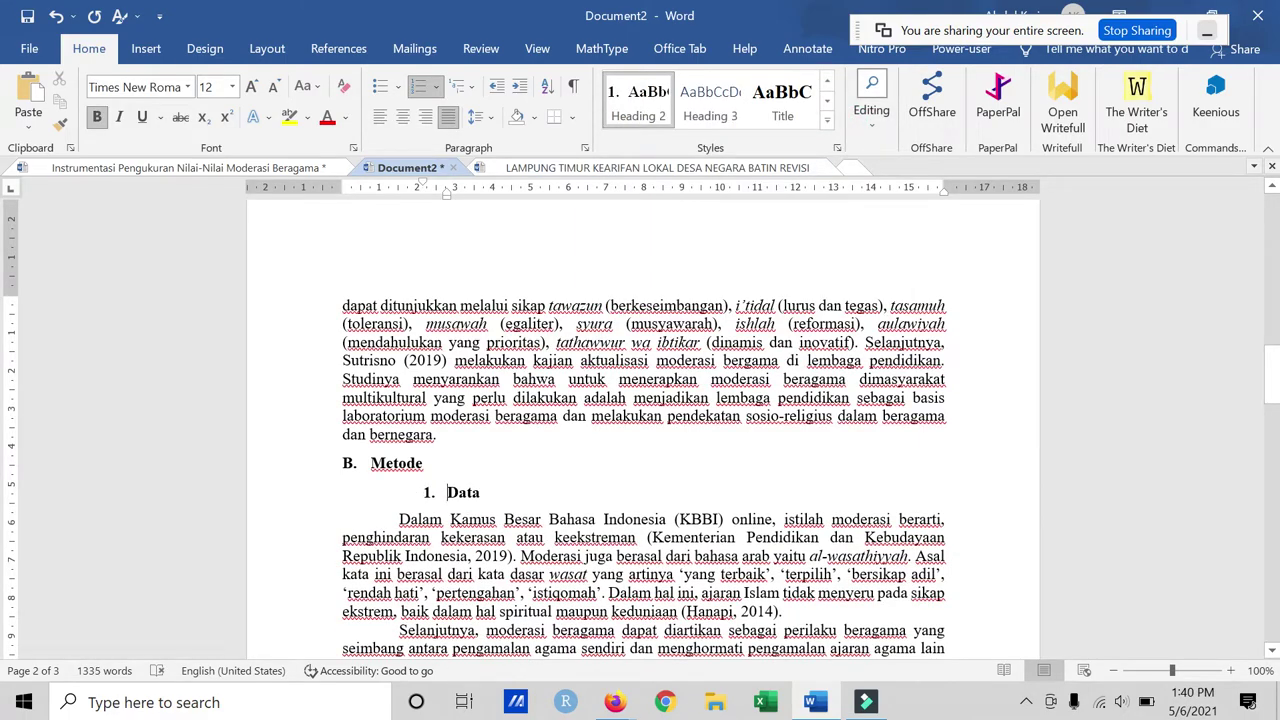
Step: Make Teknik Pengumpulan Data a Heading 2 subheading, numbered 2
scroll(643, 430, down, 2)
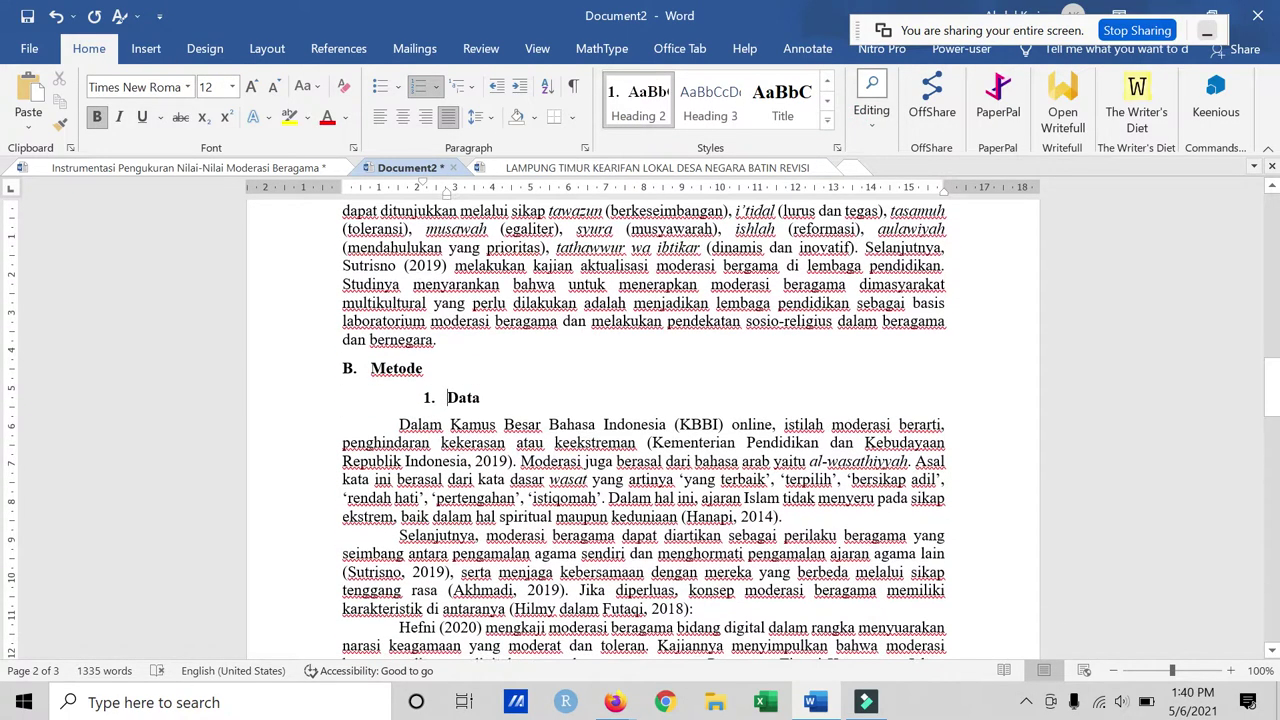
scroll(396, 420, down, 6)
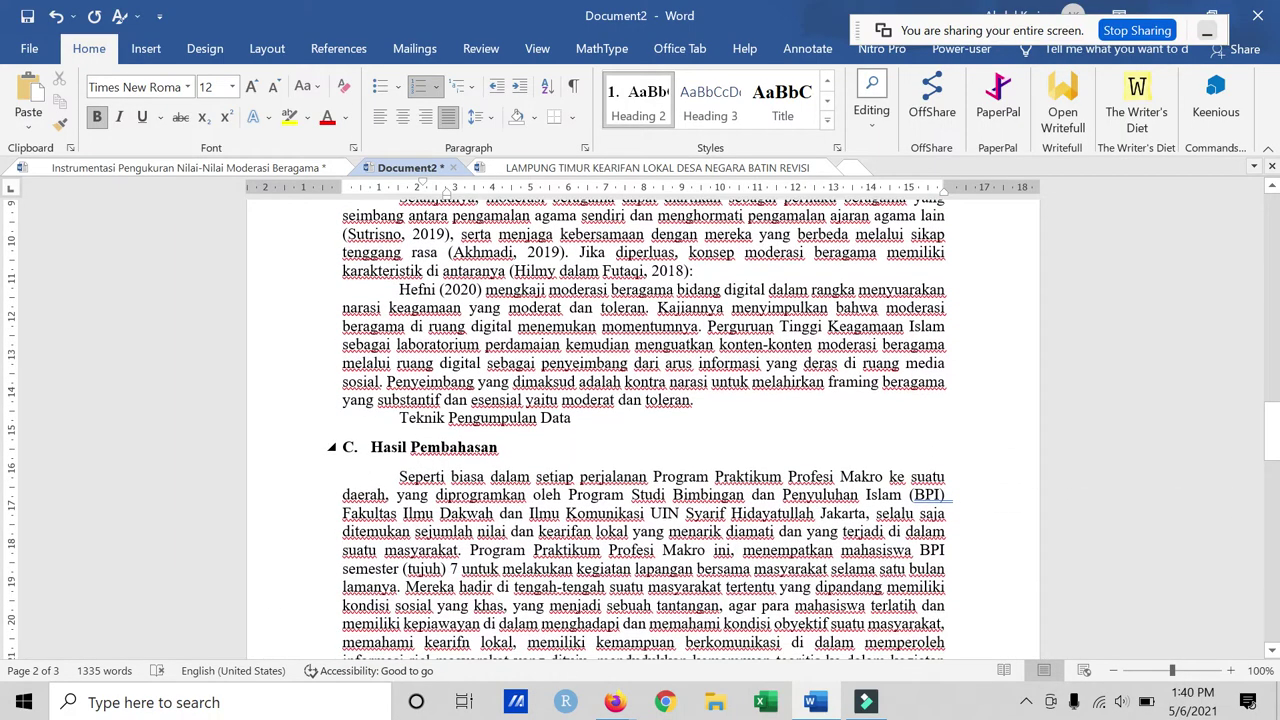
click(396, 420)
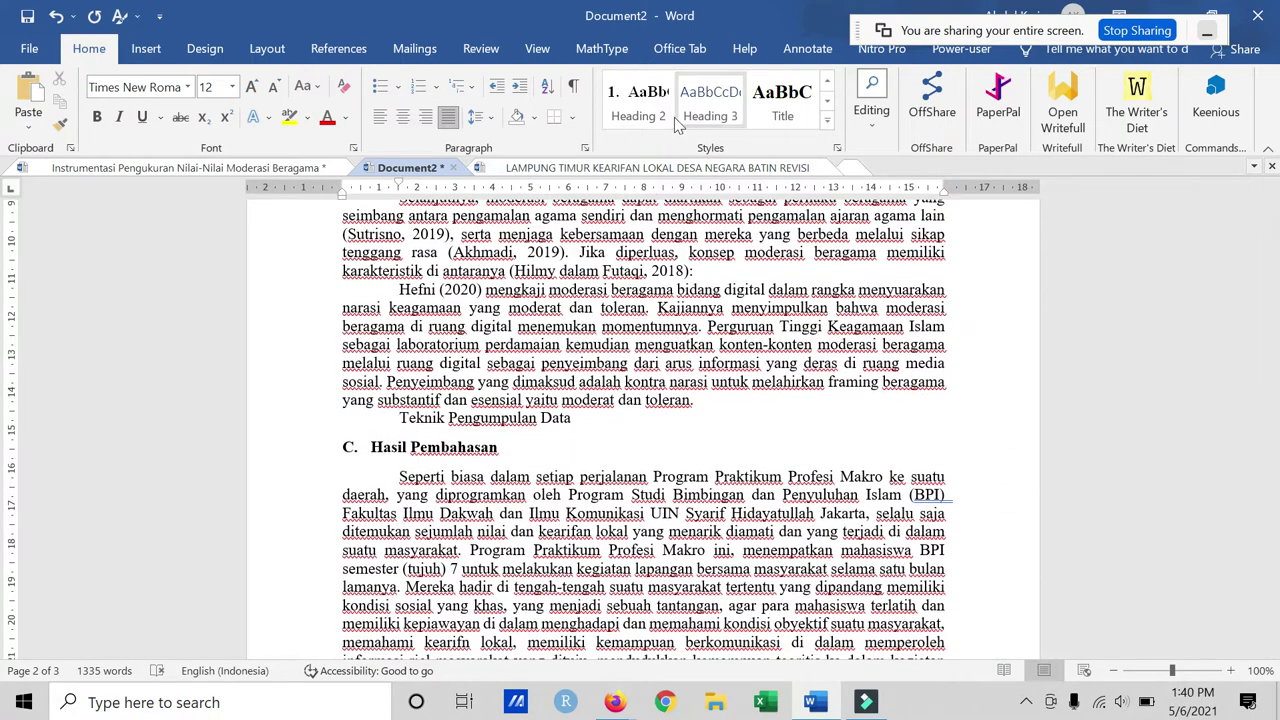
click(640, 100)
Step: Drag the 1. Data heading flush left and update Heading 2 to match the selection
scroll(413, 427, up, 5)
scroll(643, 430, up, 1)
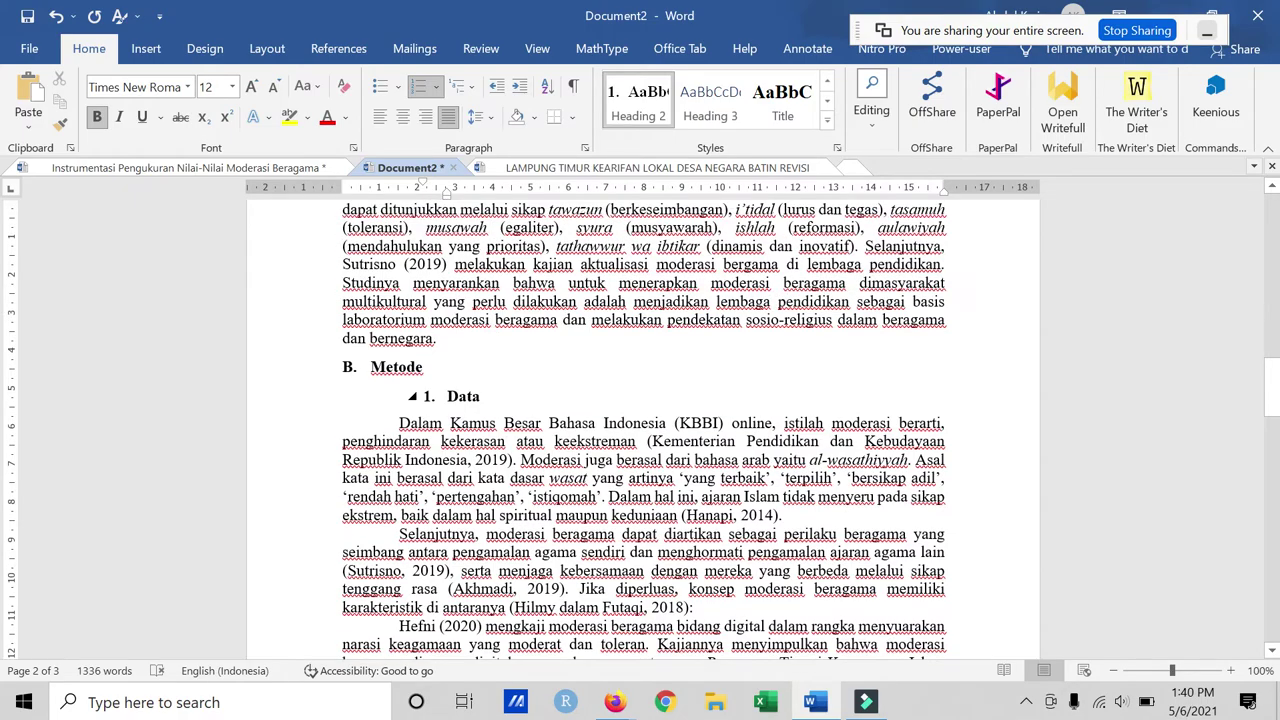
scroll(643, 430, down, 2)
scroll(643, 430, down, 3)
scroll(643, 430, up, 4)
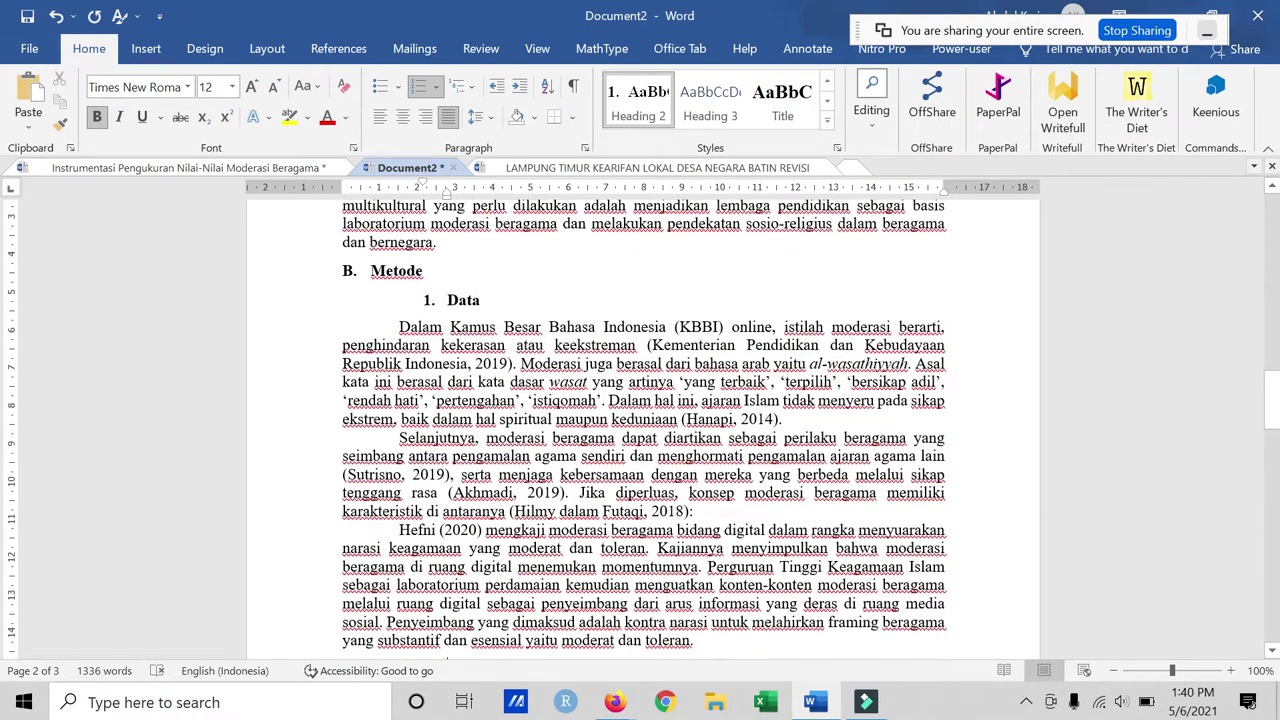
scroll(643, 430, down, 5)
scroll(643, 430, up, 4)
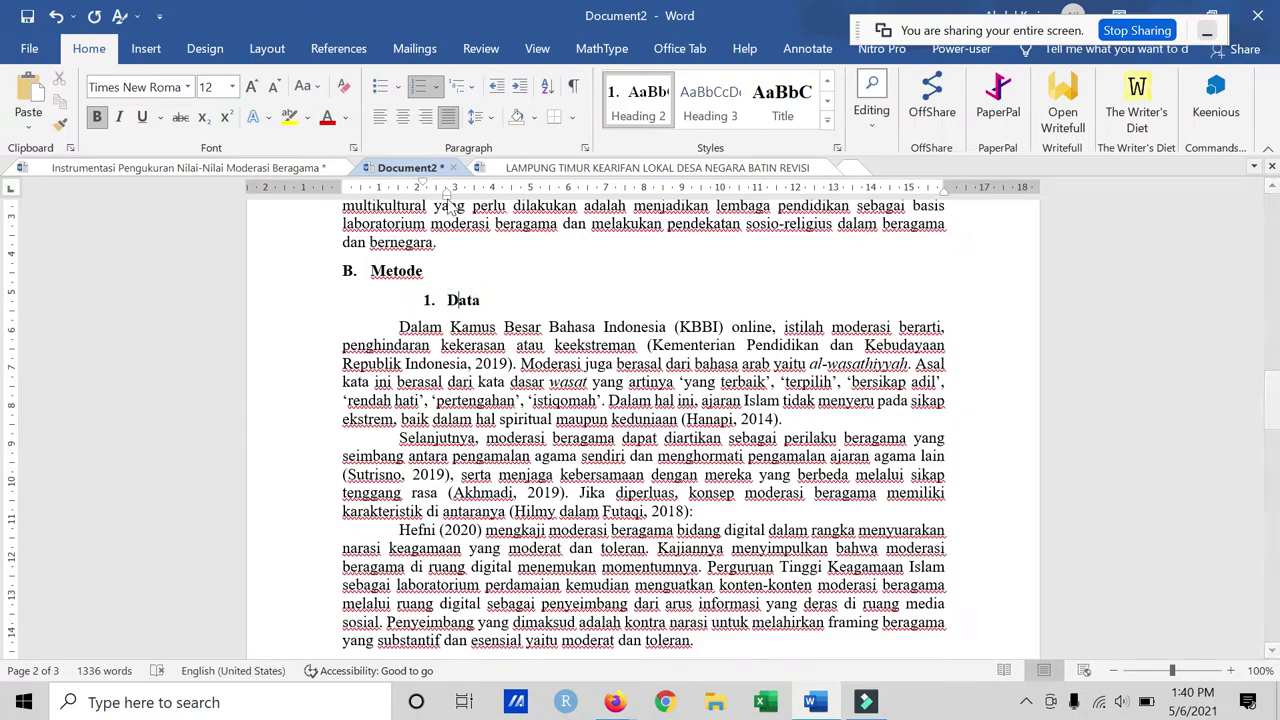
drag(447, 191, 344, 190)
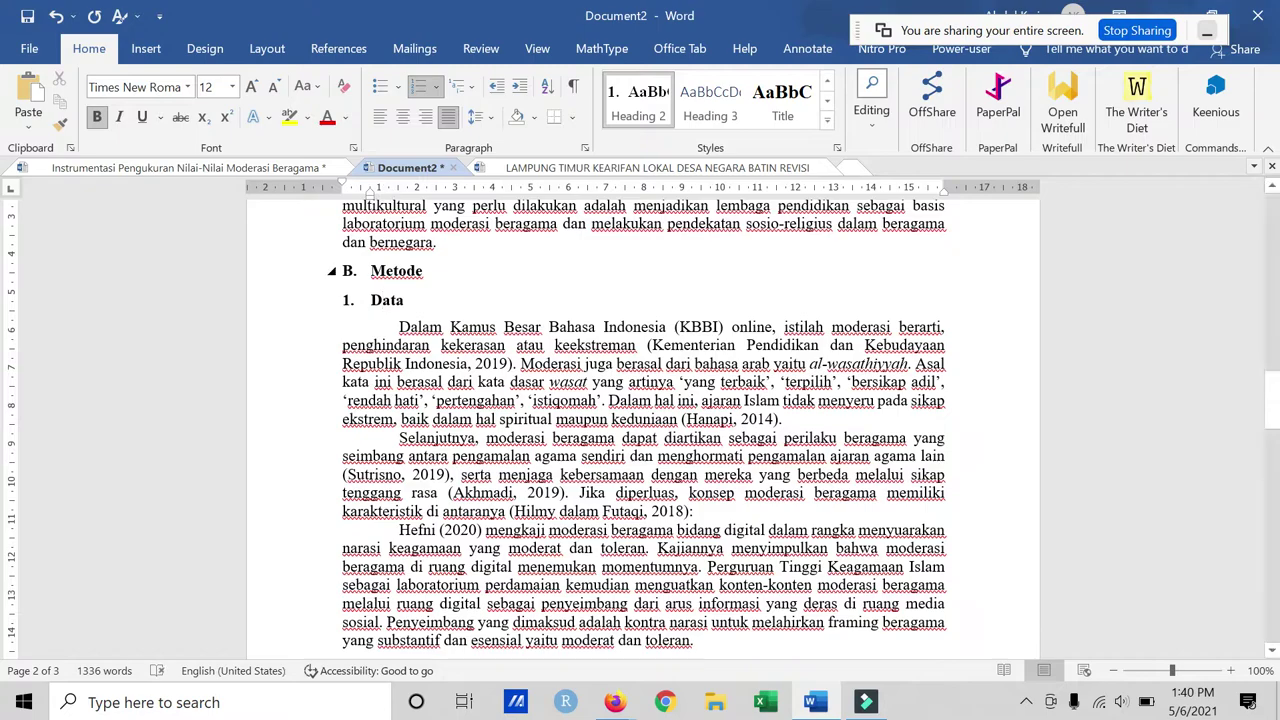
right_click(632, 96)
click(651, 100)
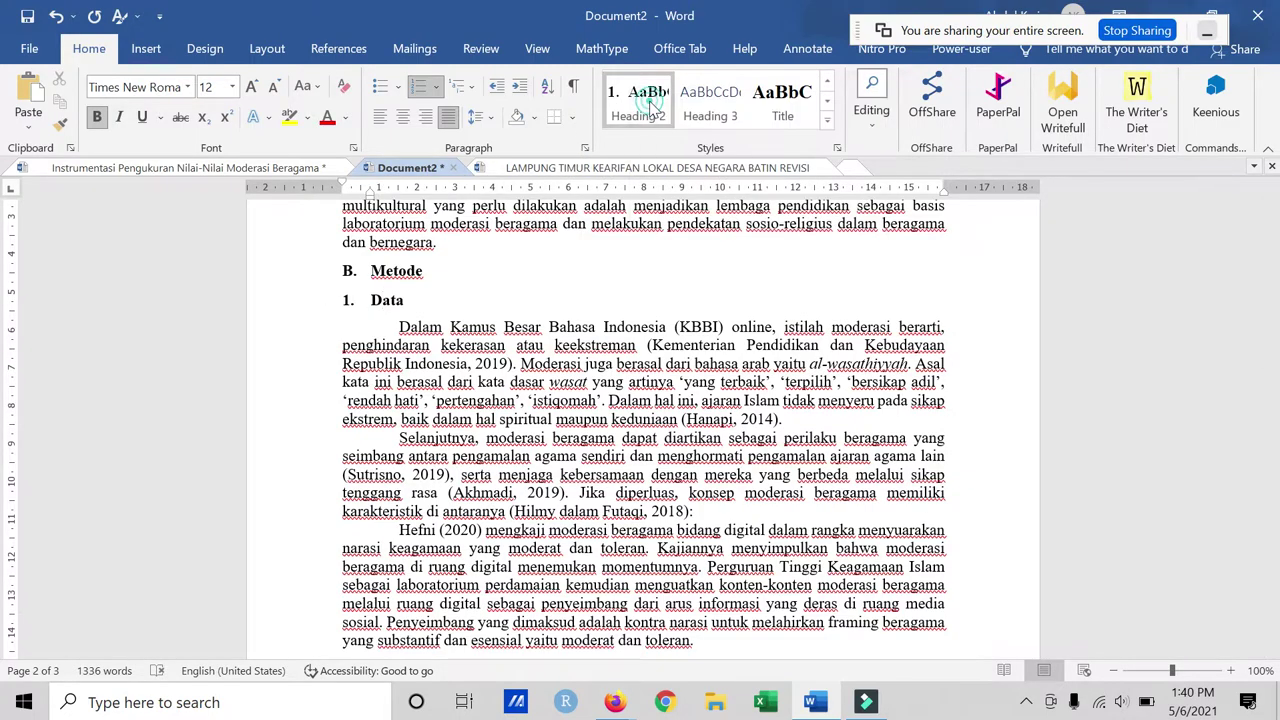
Step: Add an empty line below 2. Teknik Pengumpulan Data and select the Seperti biasa paragraph
scroll(640, 420, down, 1)
scroll(640, 430, down, 3)
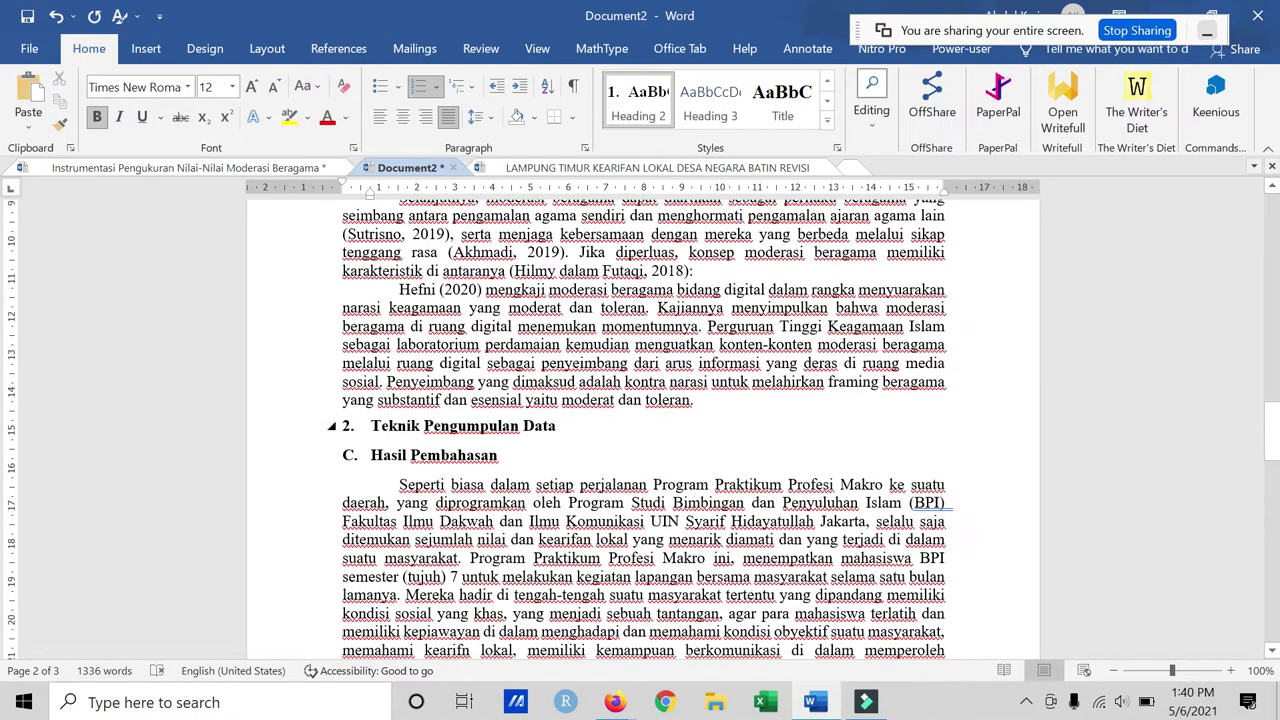
click(582, 432)
key(Return)
scroll(551, 449, down, 3)
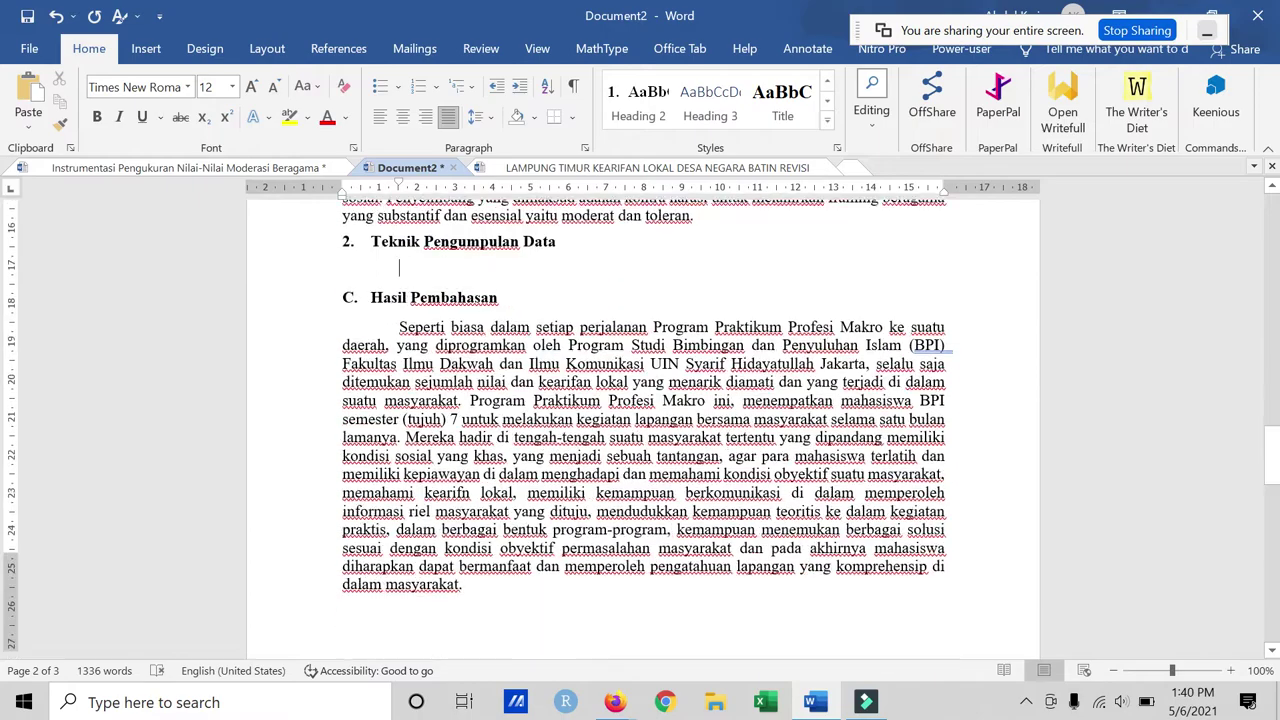
scroll(458, 345, up, 2)
scroll(458, 345, down, 5)
triple_click(458, 345)
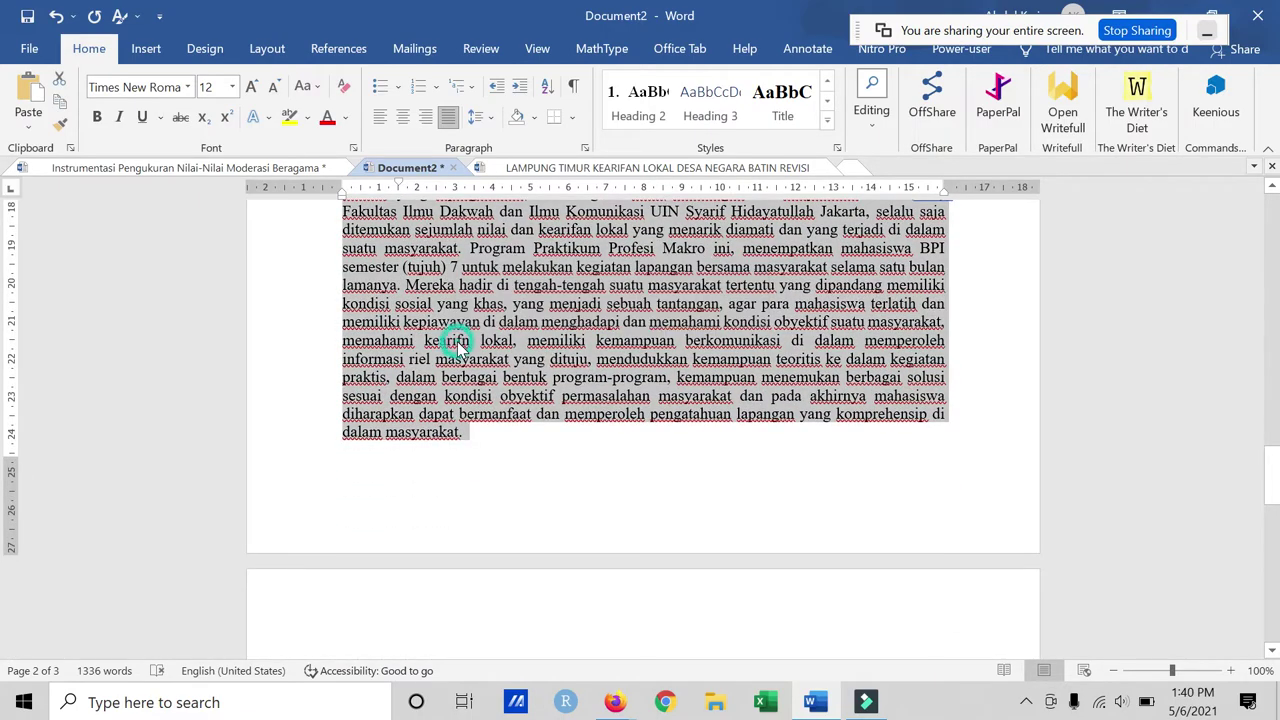
scroll(458, 345, up, 2)
Step: Bring up the LAMPUNG TIMUR document and locate the passage ending with 'sangat solid.'
click(645, 167)
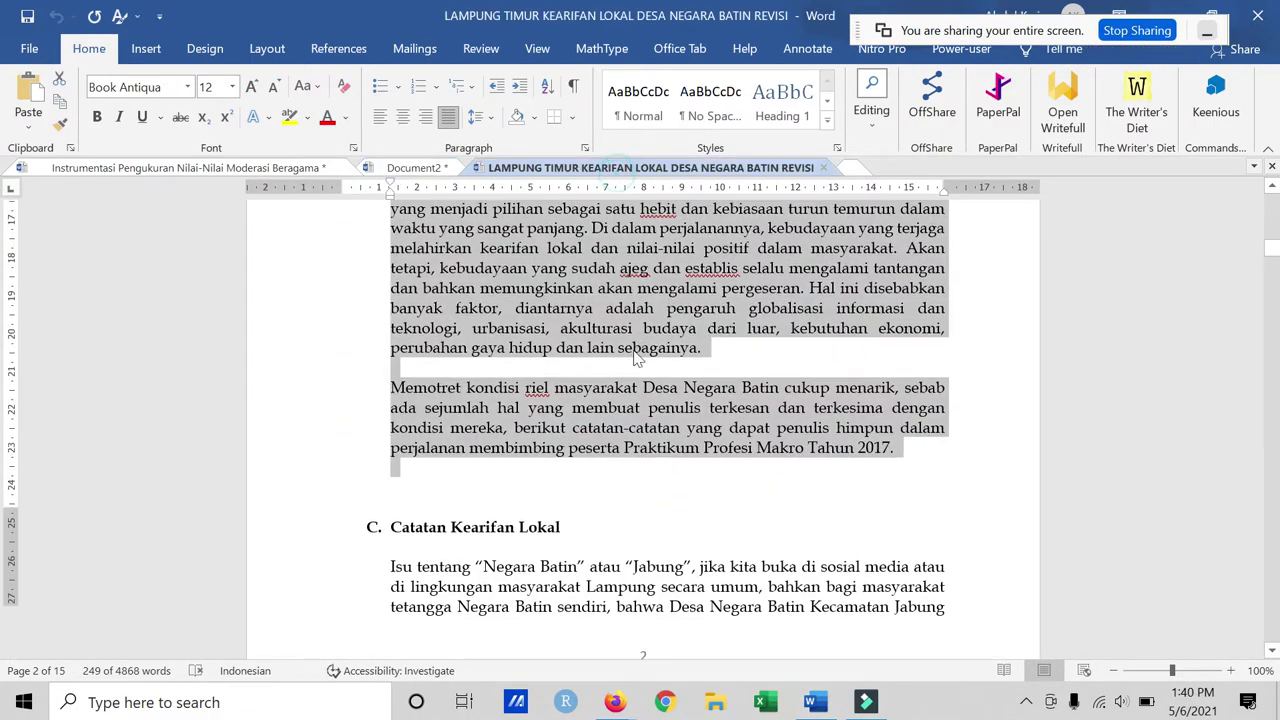
scroll(636, 358, down, 8)
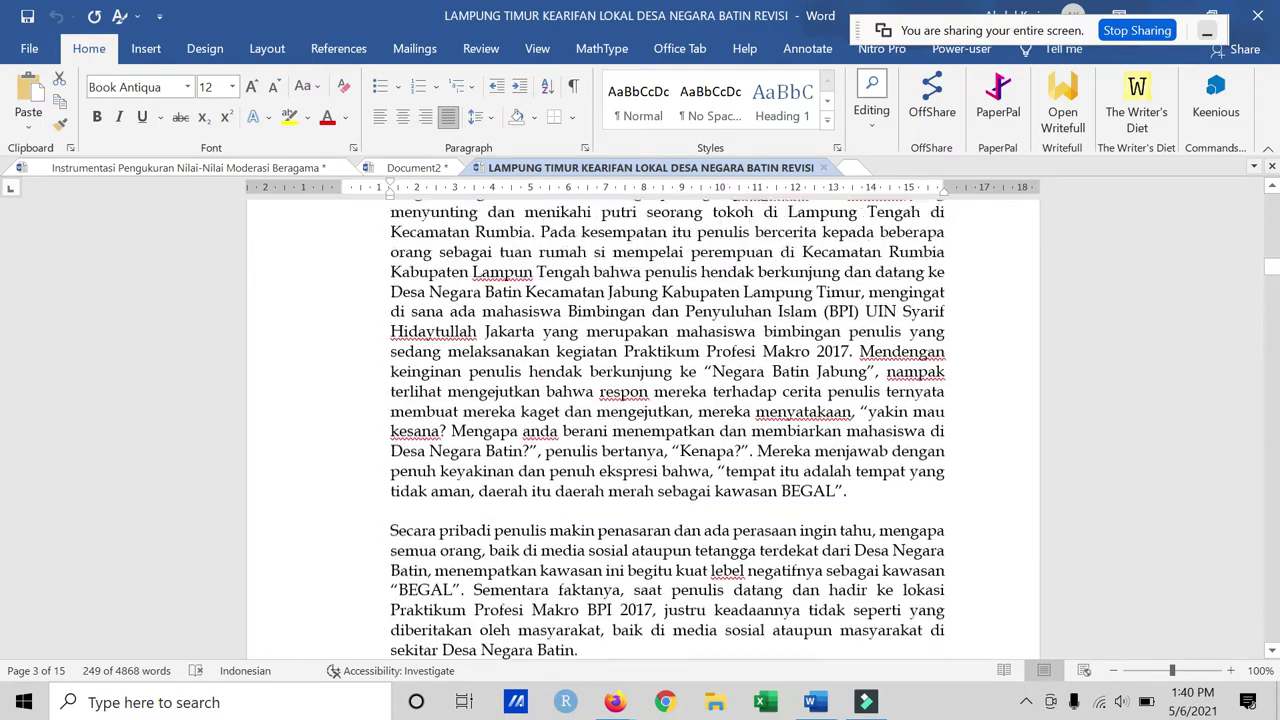
scroll(636, 358, up, 2)
scroll(636, 358, down, 6)
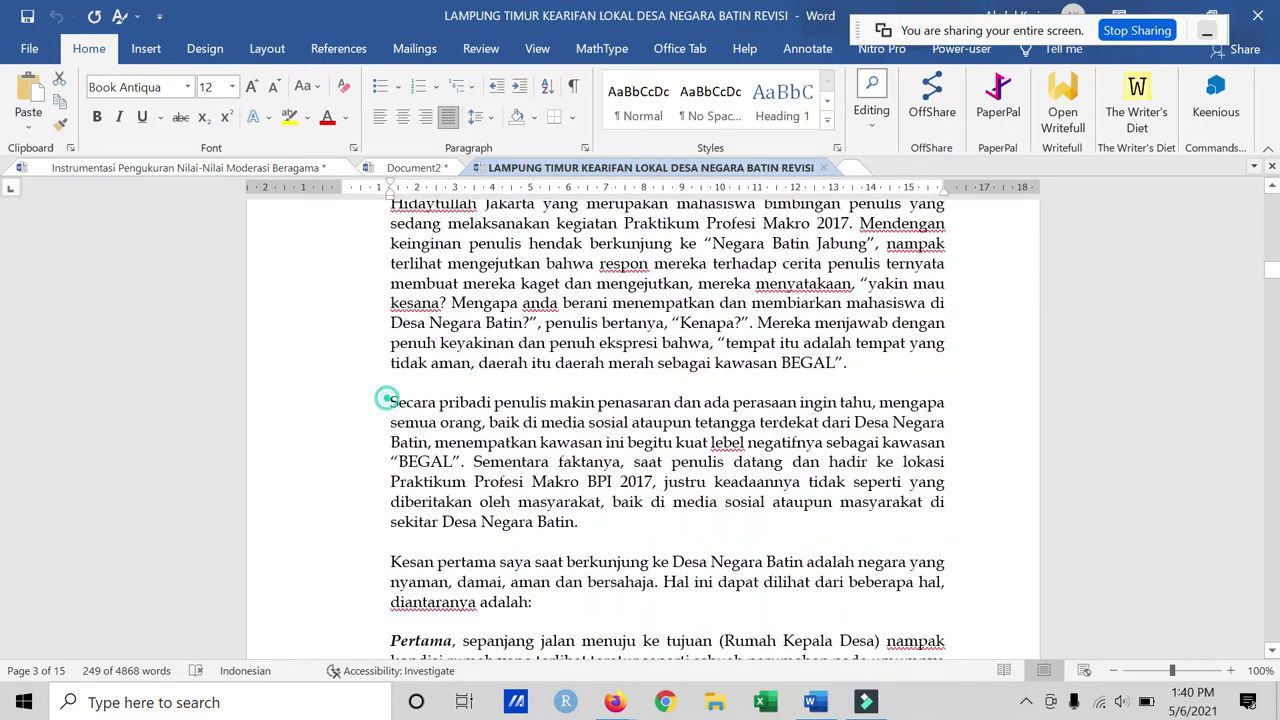
click(387, 399)
scroll(387, 399, down, 6)
scroll(387, 399, down, 5)
scroll(387, 399, down, 5)
scroll(387, 399, down, 5)
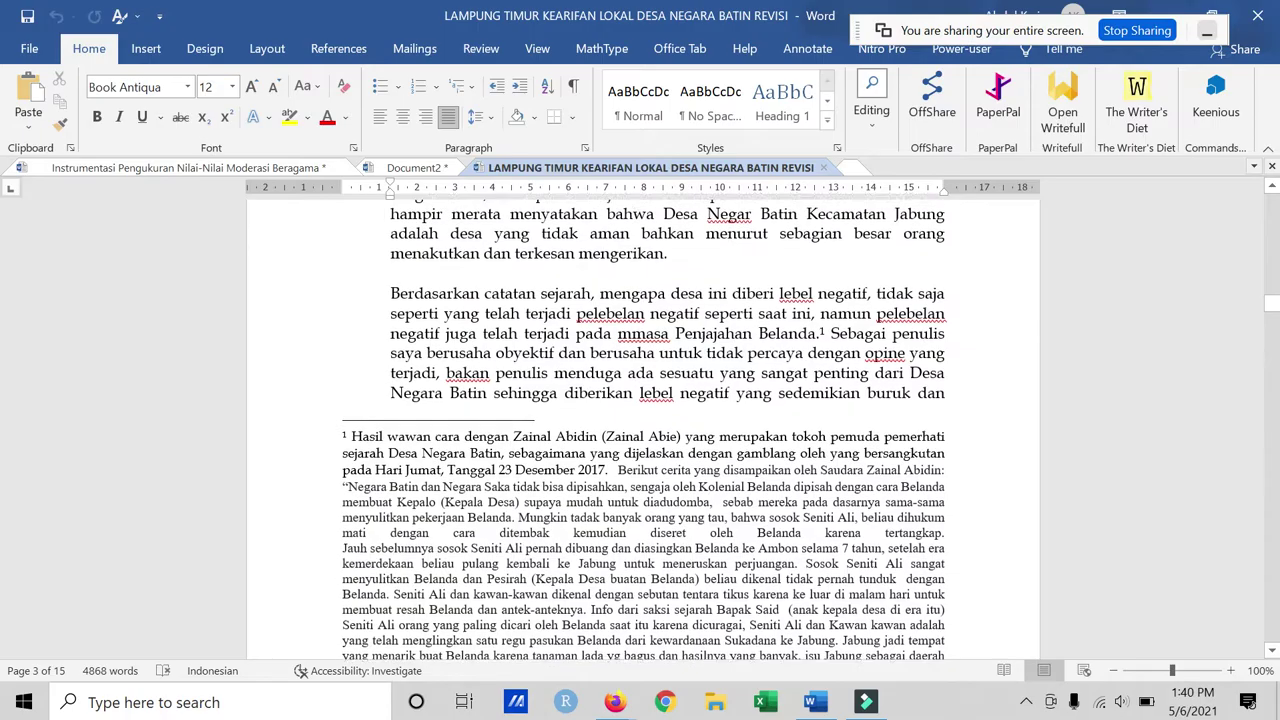
scroll(387, 399, down, 7)
scroll(387, 399, down, 7)
scroll(387, 399, up, 5)
scroll(387, 399, up, 11)
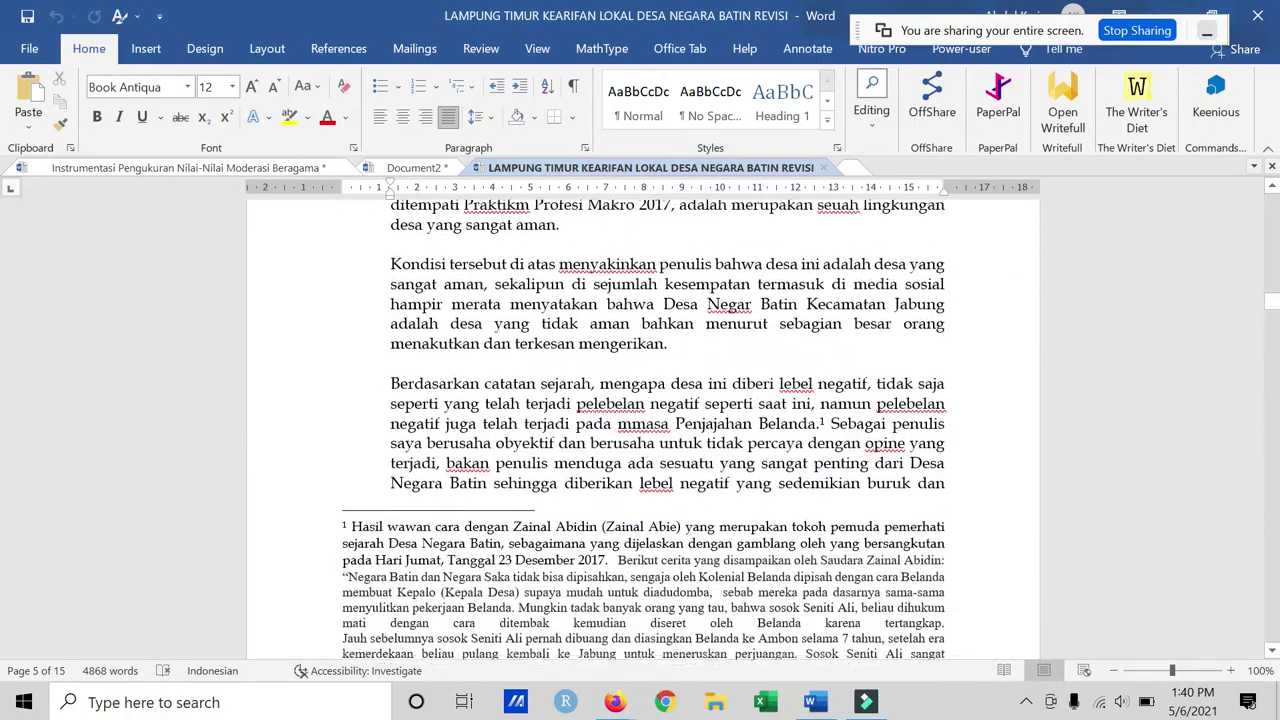
scroll(640, 420, up, 2)
scroll(640, 420, up, 5)
scroll(640, 420, up, 6)
scroll(640, 420, up, 6)
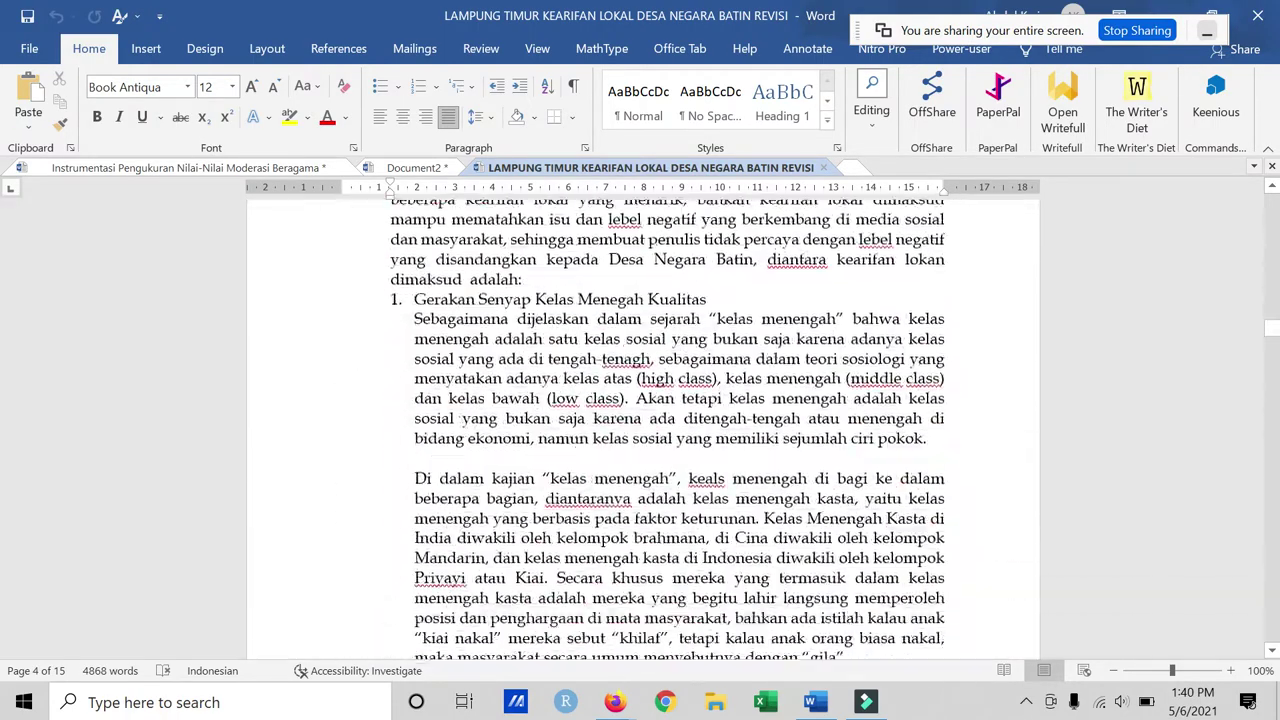
scroll(591, 394, down, 9)
scroll(631, 397, down, 1)
scroll(631, 397, up, 5)
scroll(631, 380, up, 12)
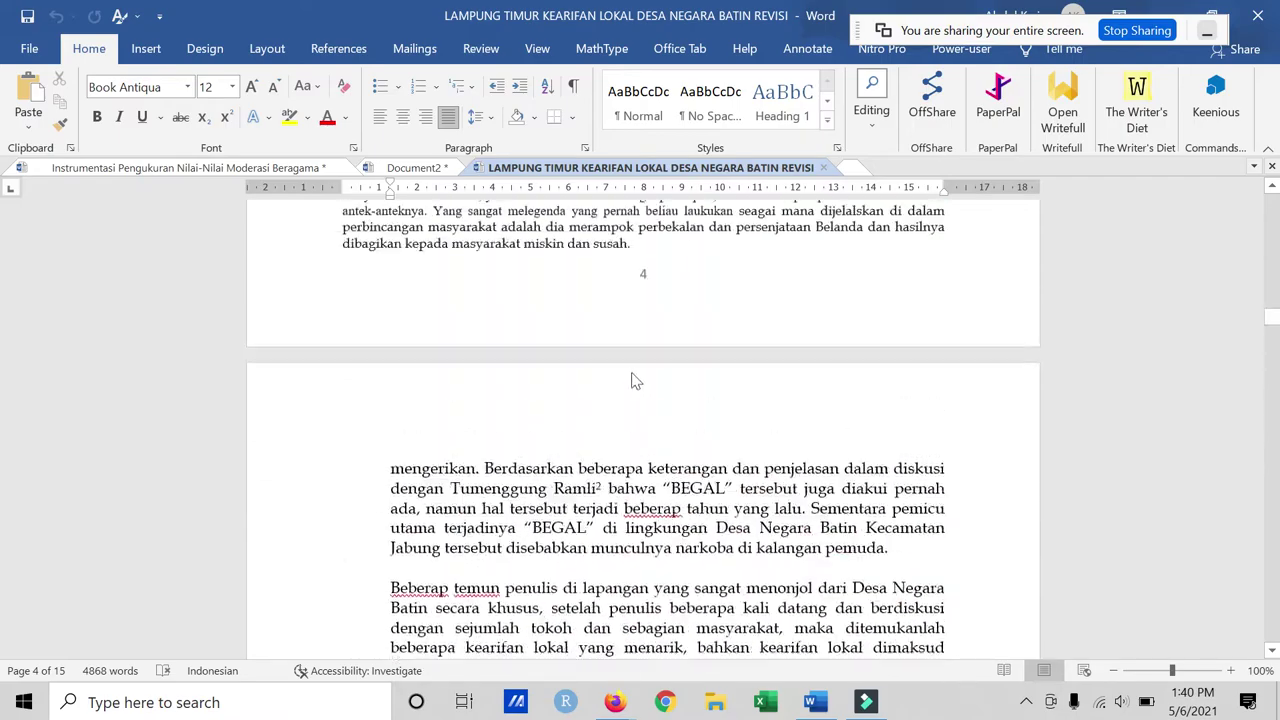
scroll(631, 380, up, 6)
scroll(631, 380, up, 6)
scroll(631, 380, up, 8)
scroll(631, 380, up, 5)
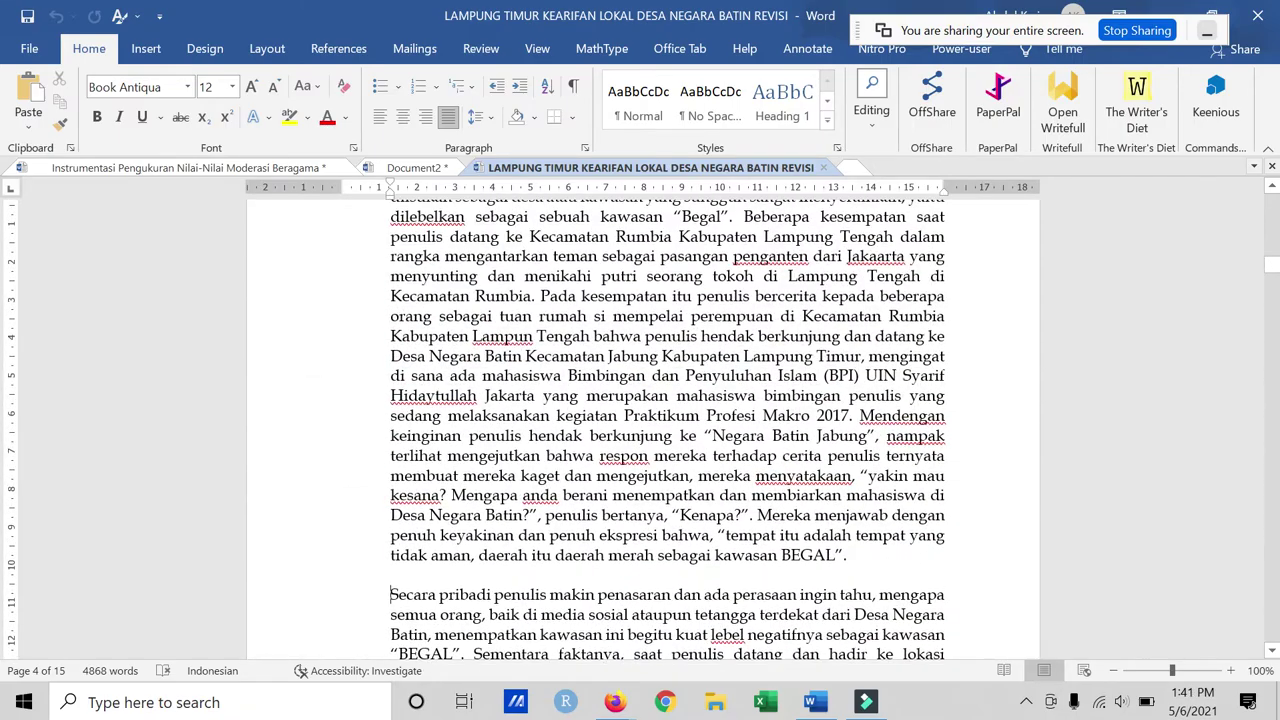
scroll(394, 317, up, 4)
scroll(394, 317, down, 3)
scroll(389, 291, up, 3)
scroll(389, 291, up, 6)
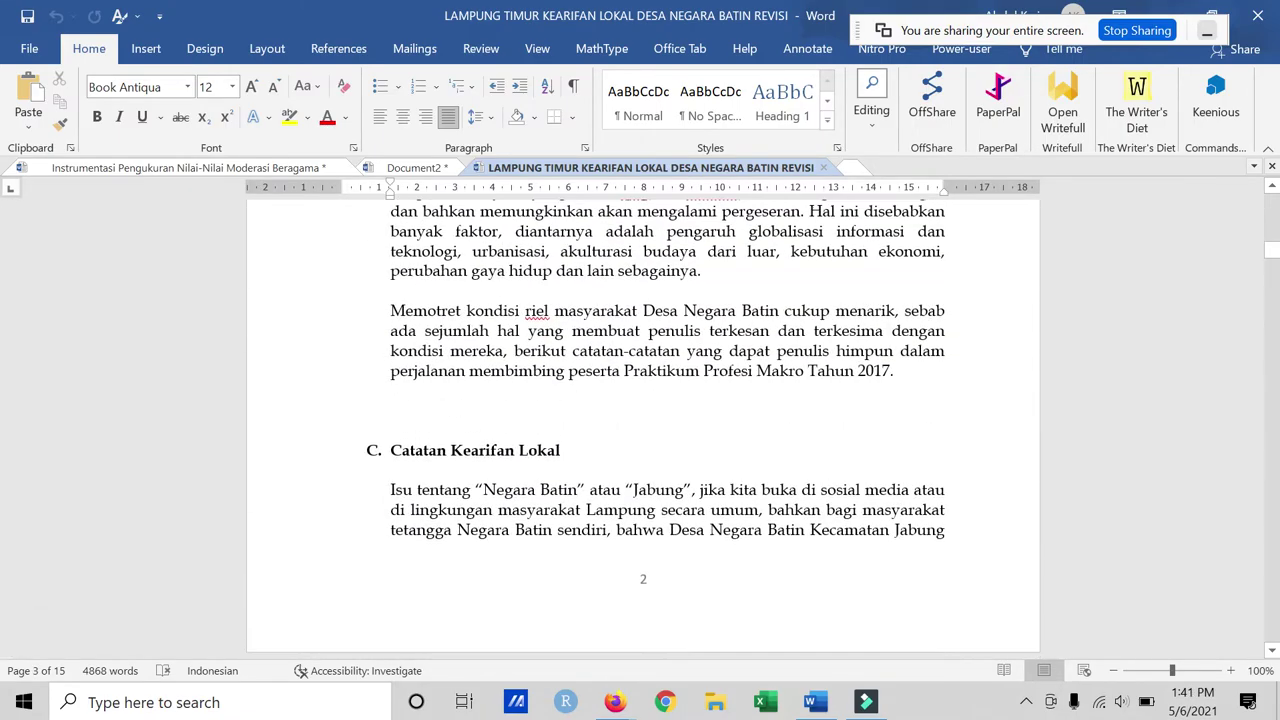
scroll(372, 493, down, 5)
scroll(372, 493, down, 10)
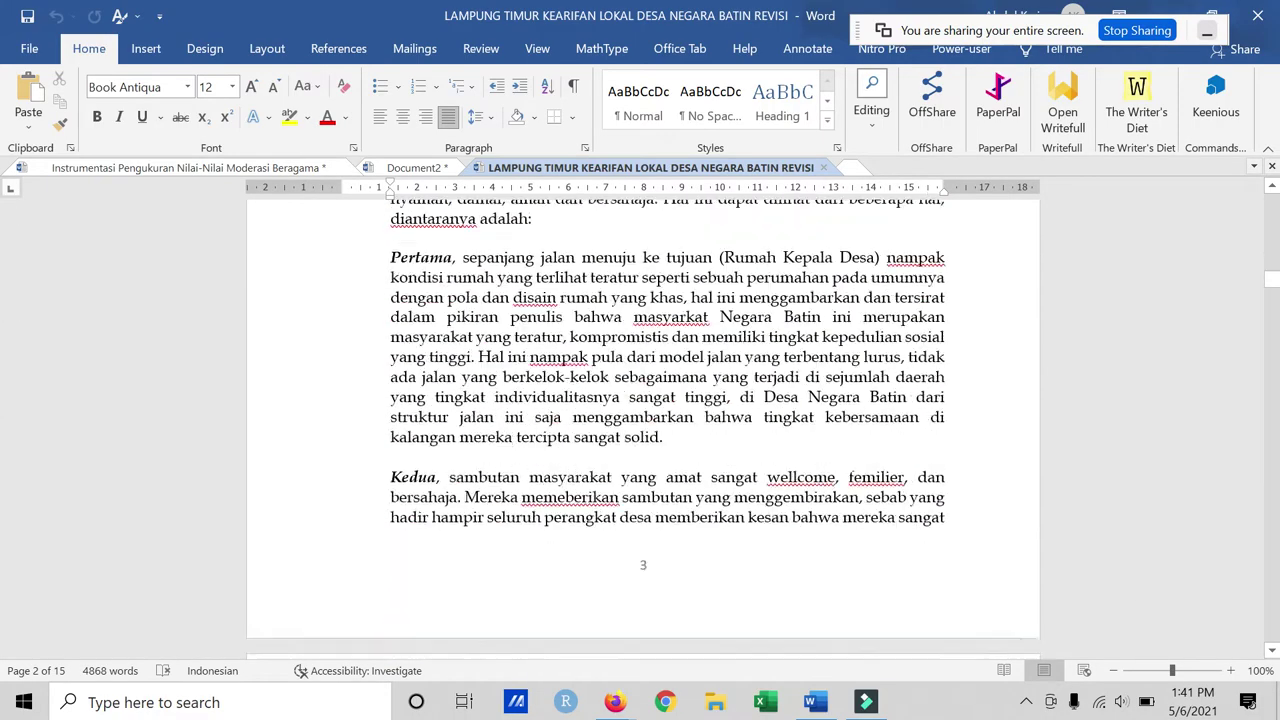
scroll(372, 493, down, 2)
Step: Copy the passage through 'sangat solid.' and select the Seperti biasa paragraph back in Document2
drag(390, 211, 709, 289)
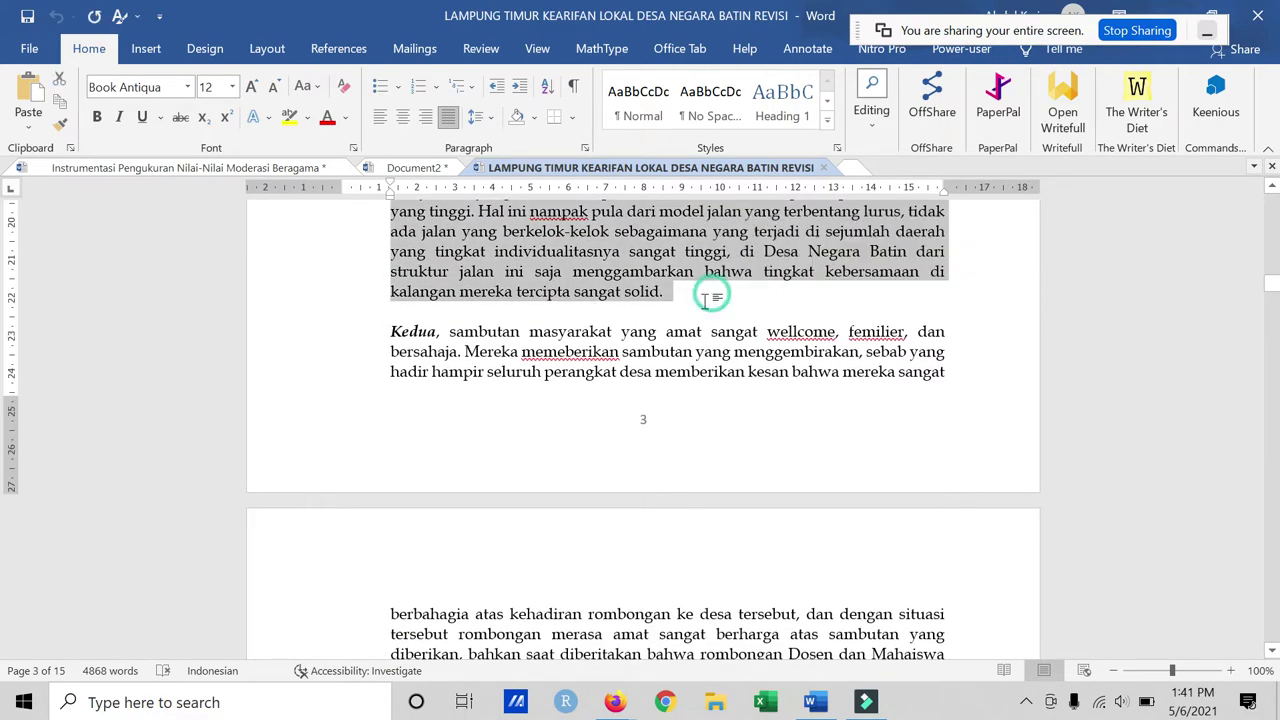
click(412, 167)
triple_click(478, 400)
Step: Paste the copied passage under 2. Teknik Pengumpulan Data and delete the extra blank line
scroll(478, 400, down, 6)
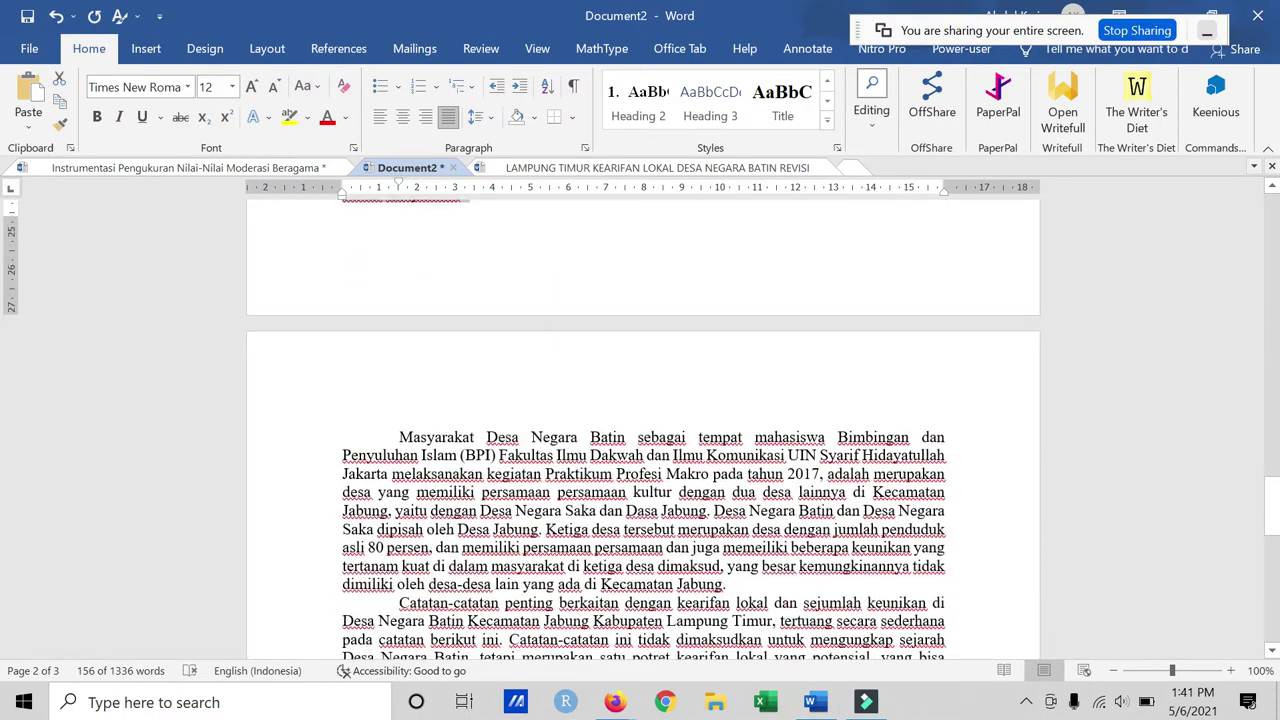
scroll(478, 400, up, 12)
scroll(478, 400, down, 3)
click(398, 401)
key(ctrl+v)
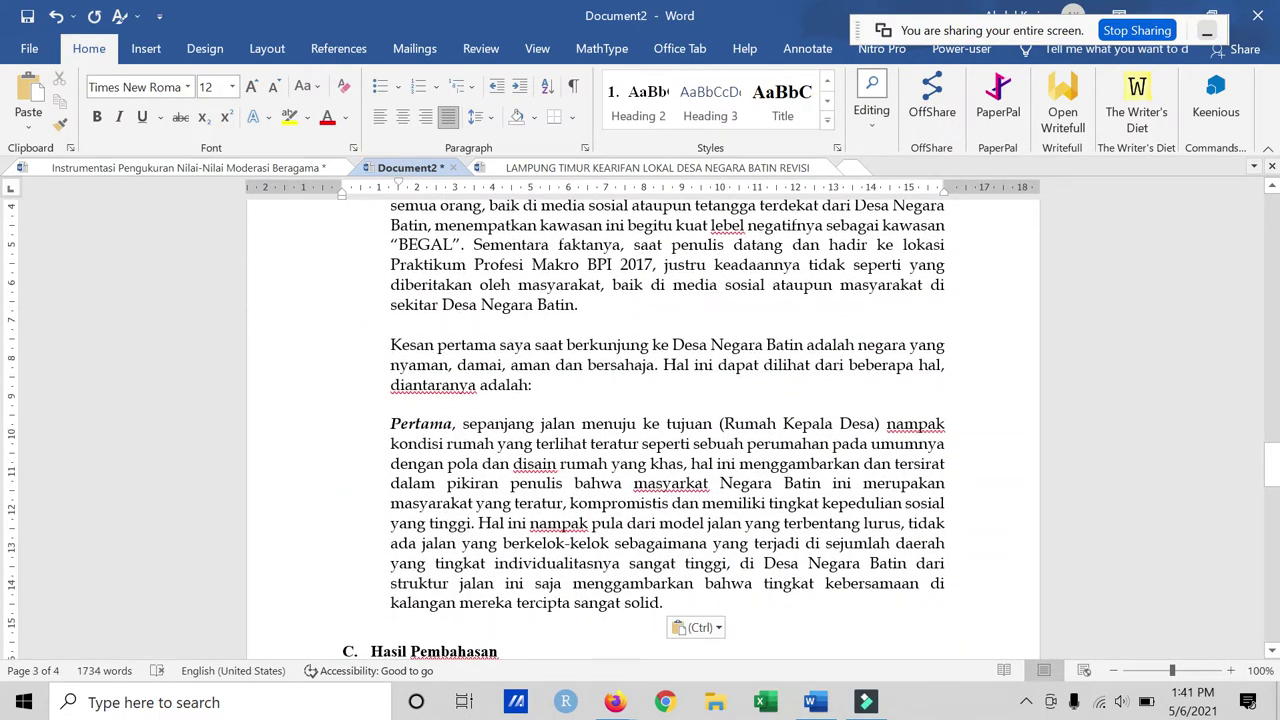
key(Escape)
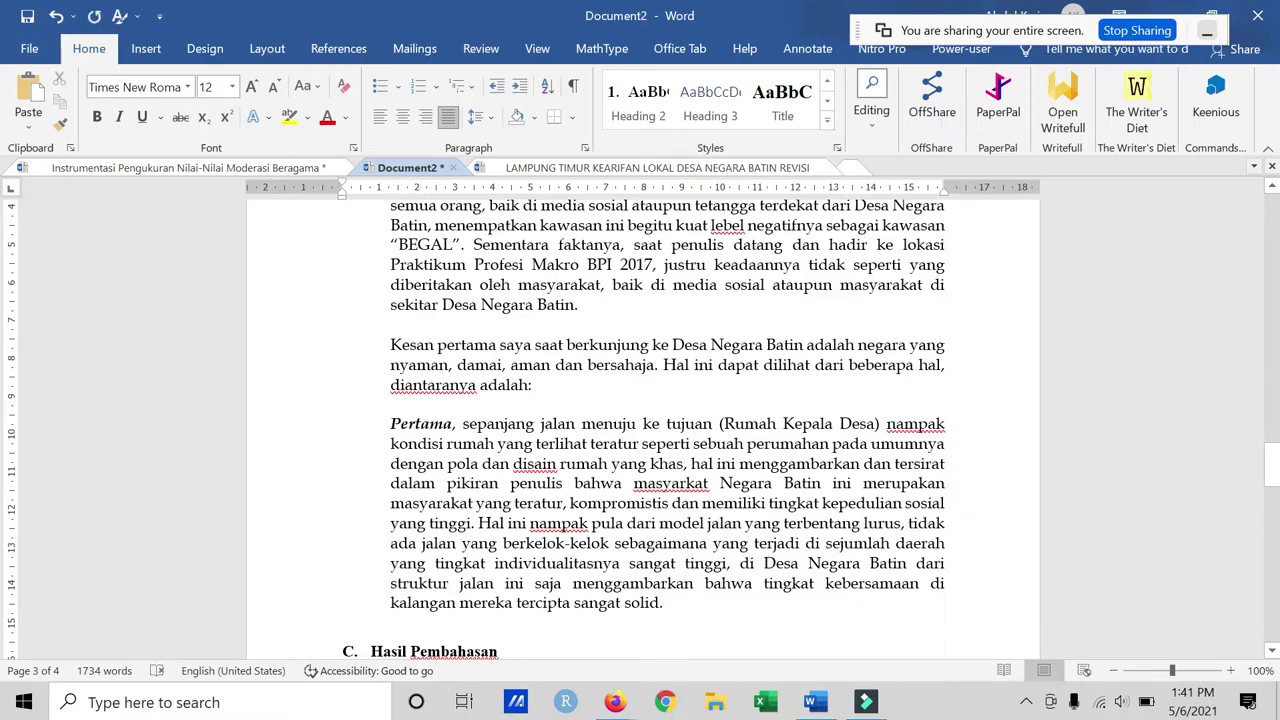
key(BackSpace)
Step: Give the pasted 'Isu tentang Negara Batin' passage the Paragraf style
scroll(388, 600, up, 15)
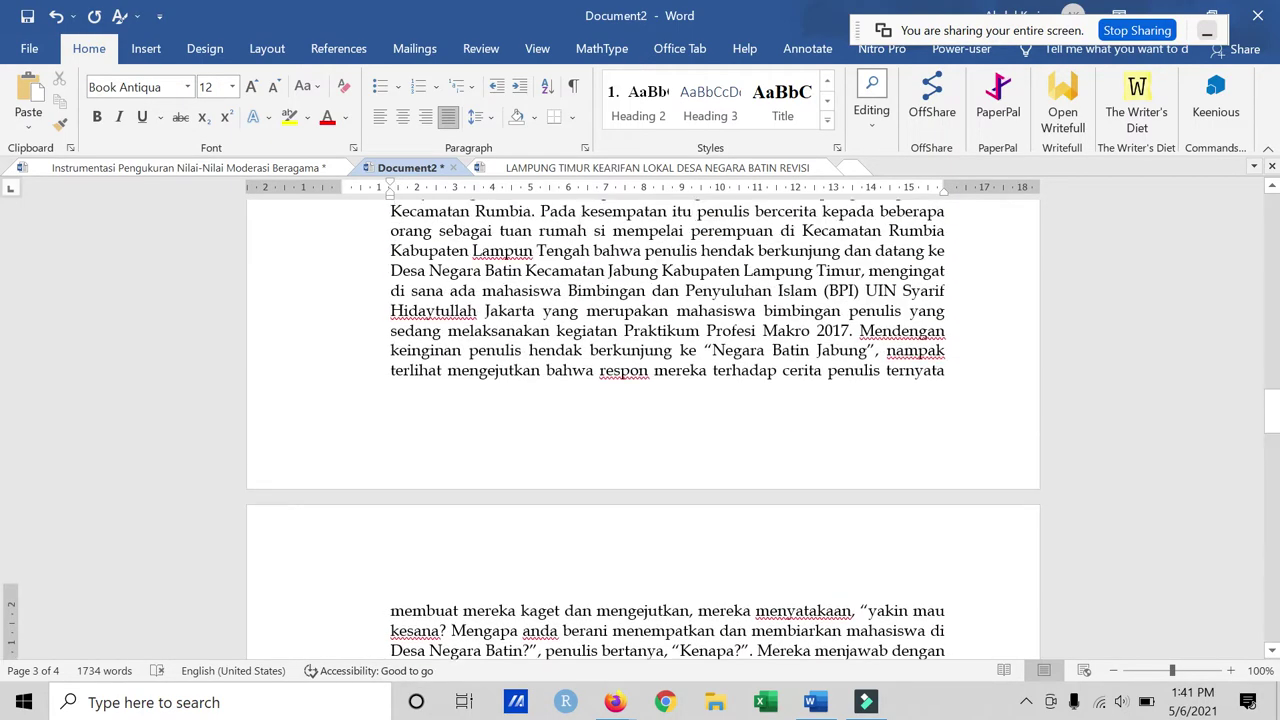
shift+click(385, 518)
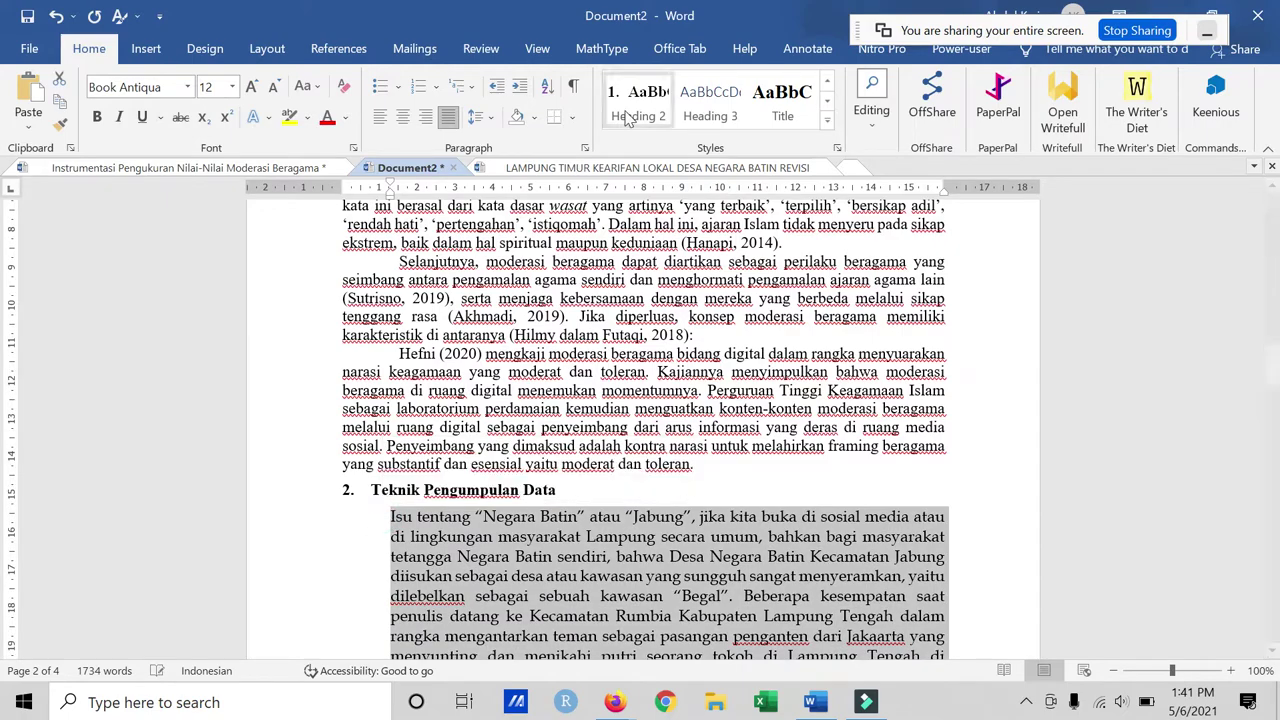
click(826, 122)
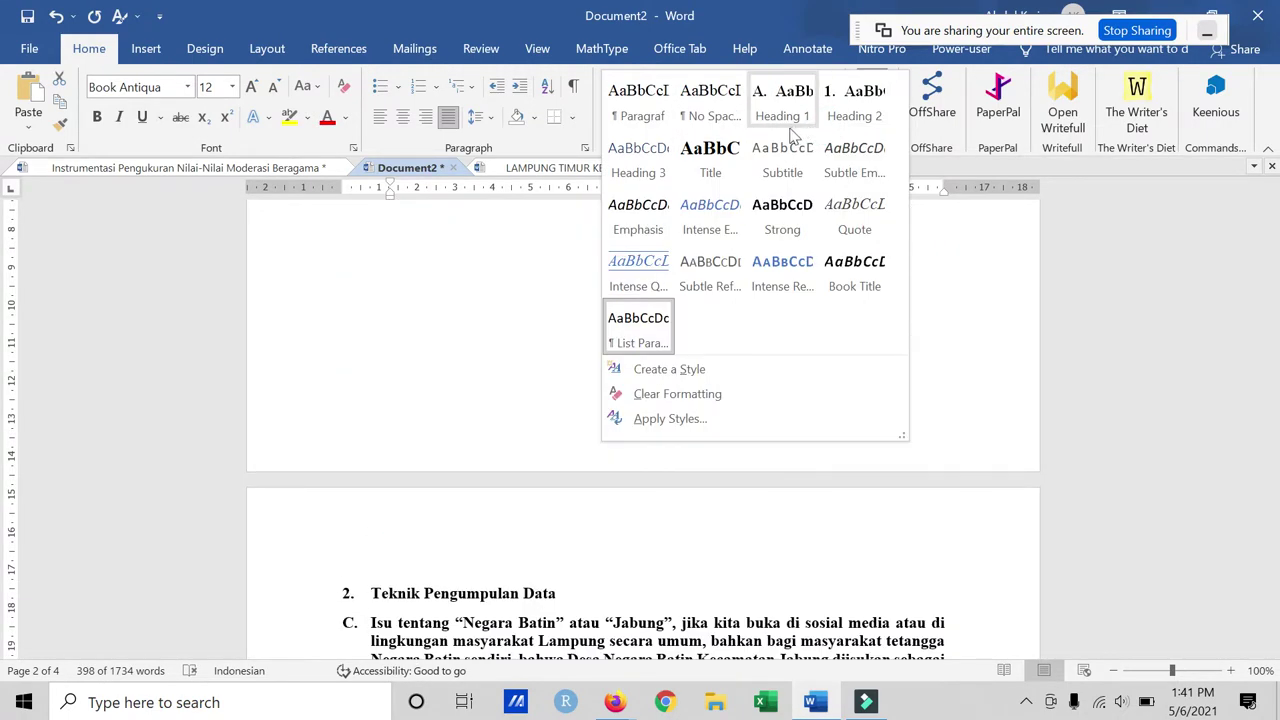
click(663, 110)
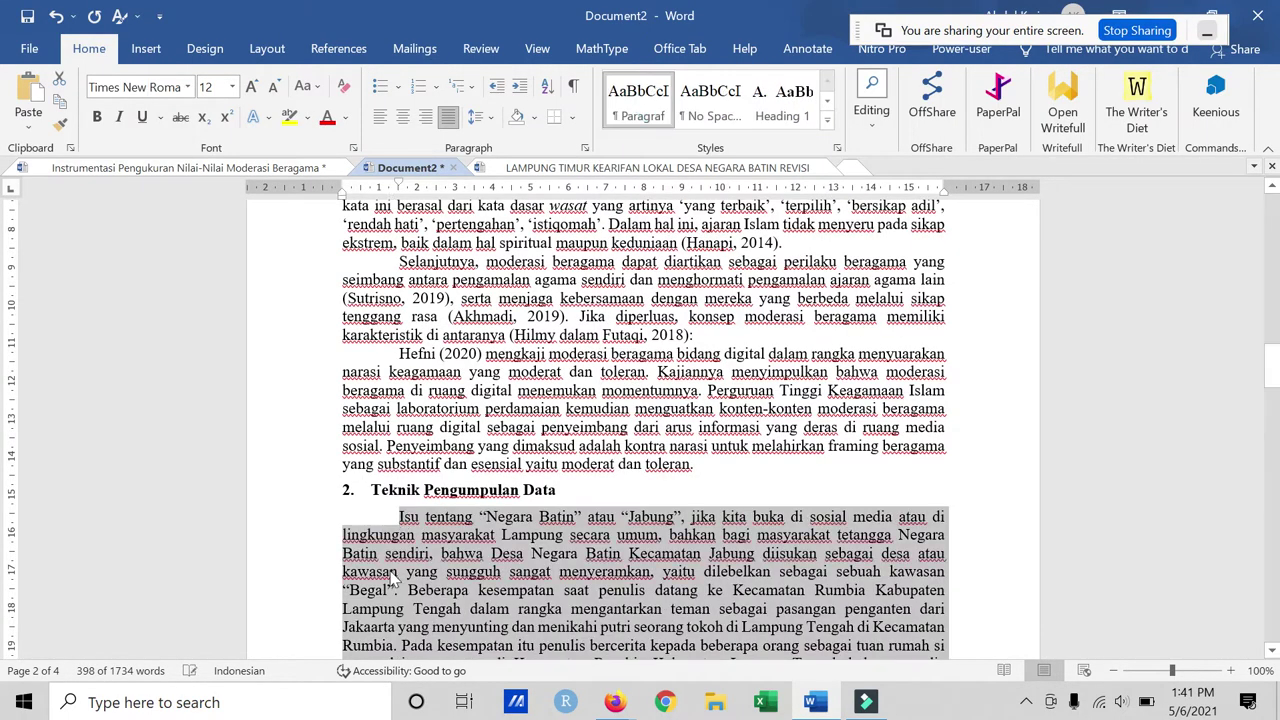
Step: Scroll down to Daftar Pustaka checking the Paragraf formatting, back up to the title, and open the Navigation pane
scroll(380, 490, down, 2)
scroll(380, 490, down, 3)
scroll(380, 490, down, 5)
scroll(380, 490, down, 5)
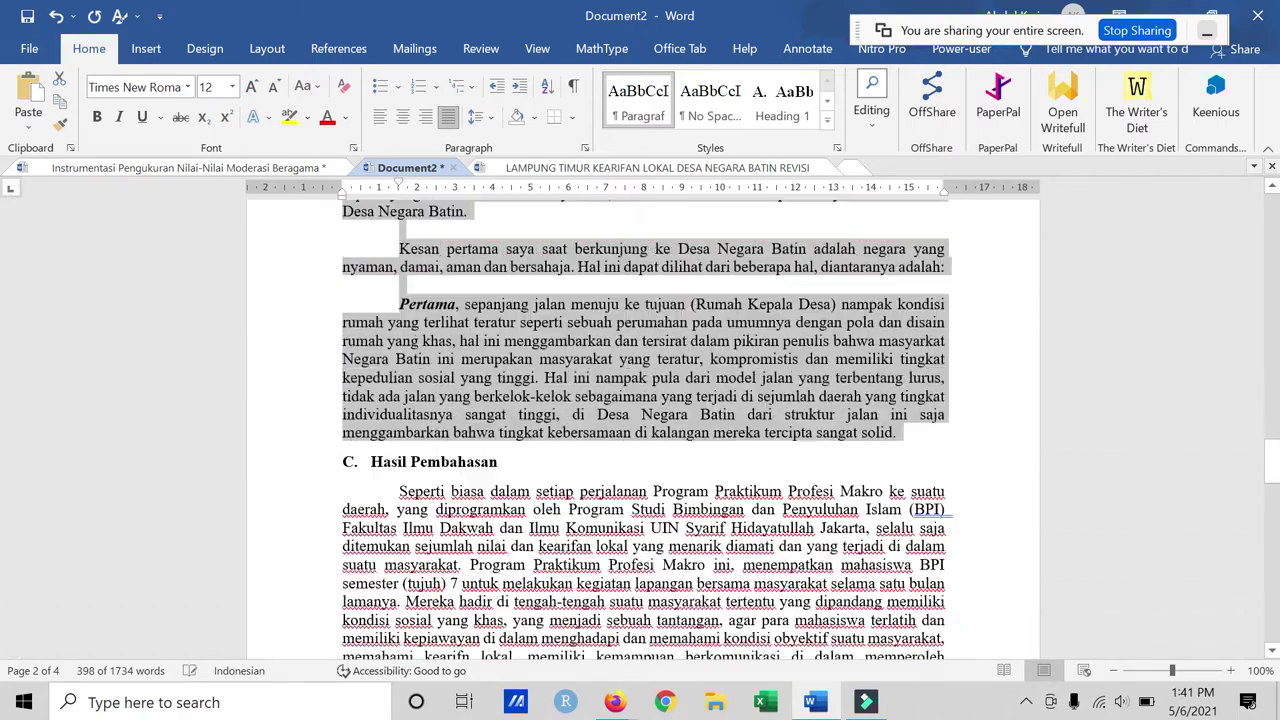
scroll(380, 490, down, 5)
scroll(380, 490, down, 5)
scroll(640, 430, down, 5)
scroll(640, 430, down, 5)
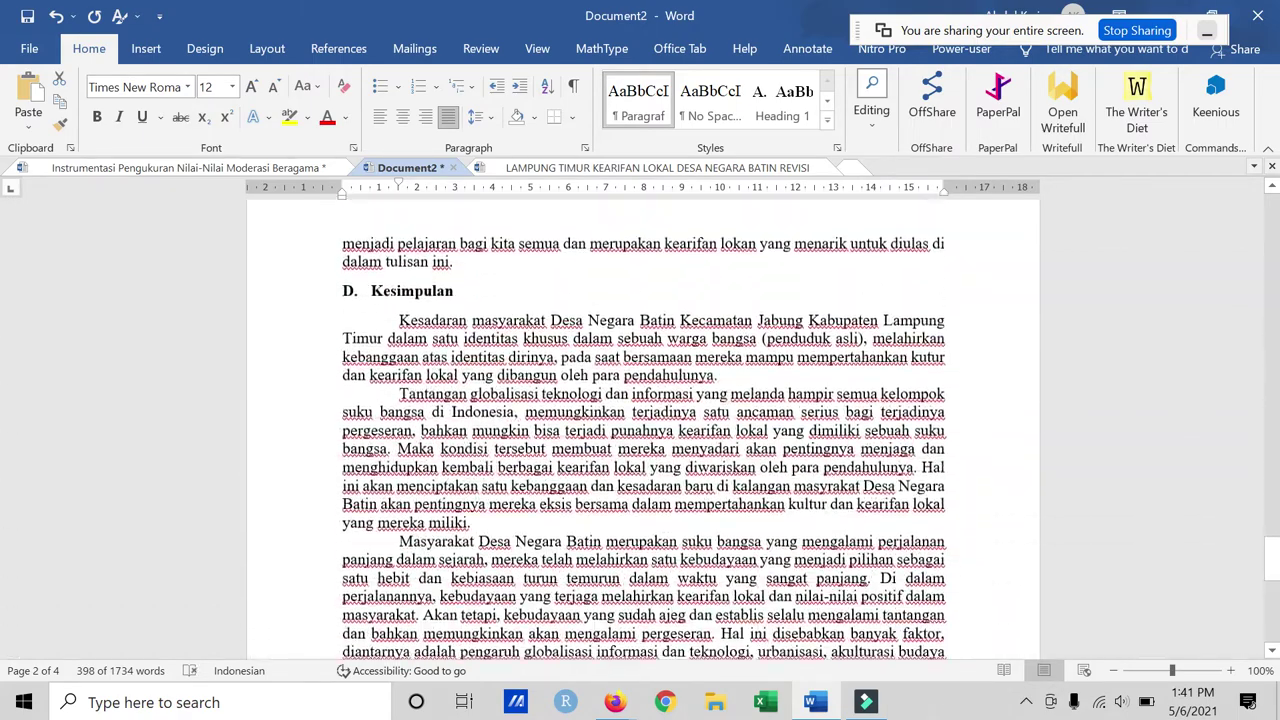
scroll(640, 430, down, 5)
scroll(640, 430, down, 5)
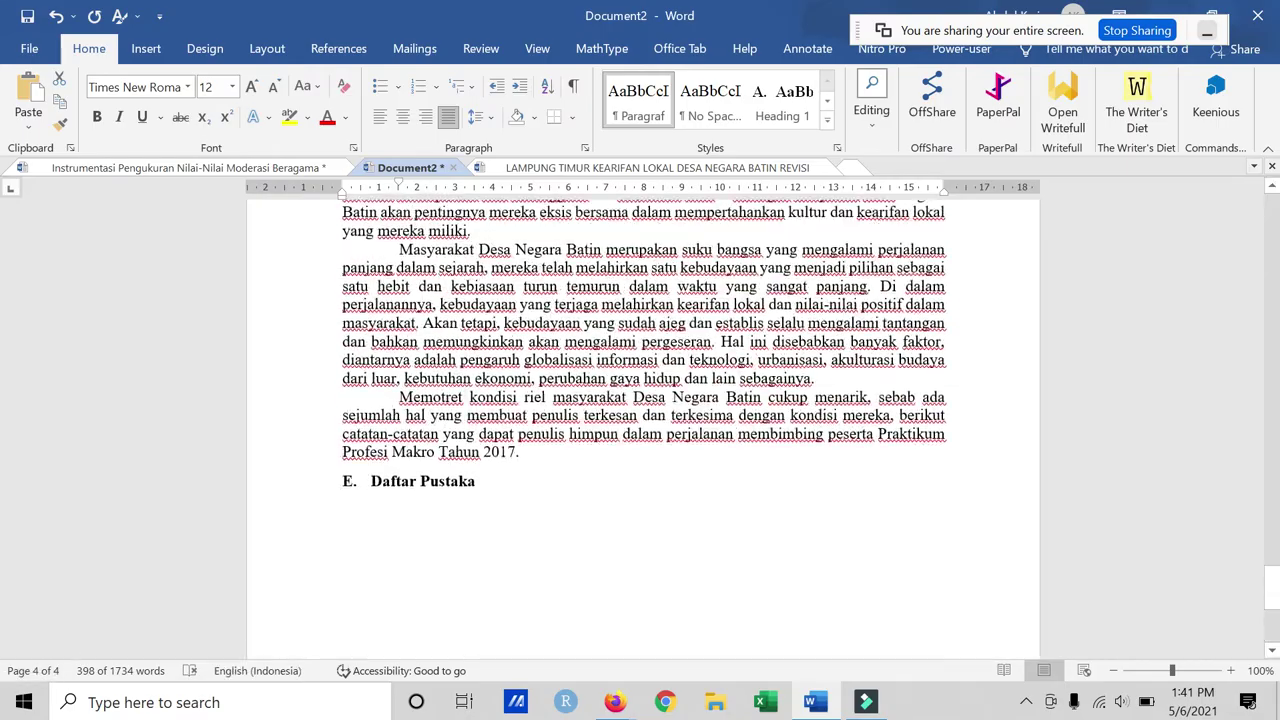
scroll(628, 445, up, 3)
scroll(628, 445, up, 1)
scroll(628, 445, down, 3)
scroll(628, 445, up, 3)
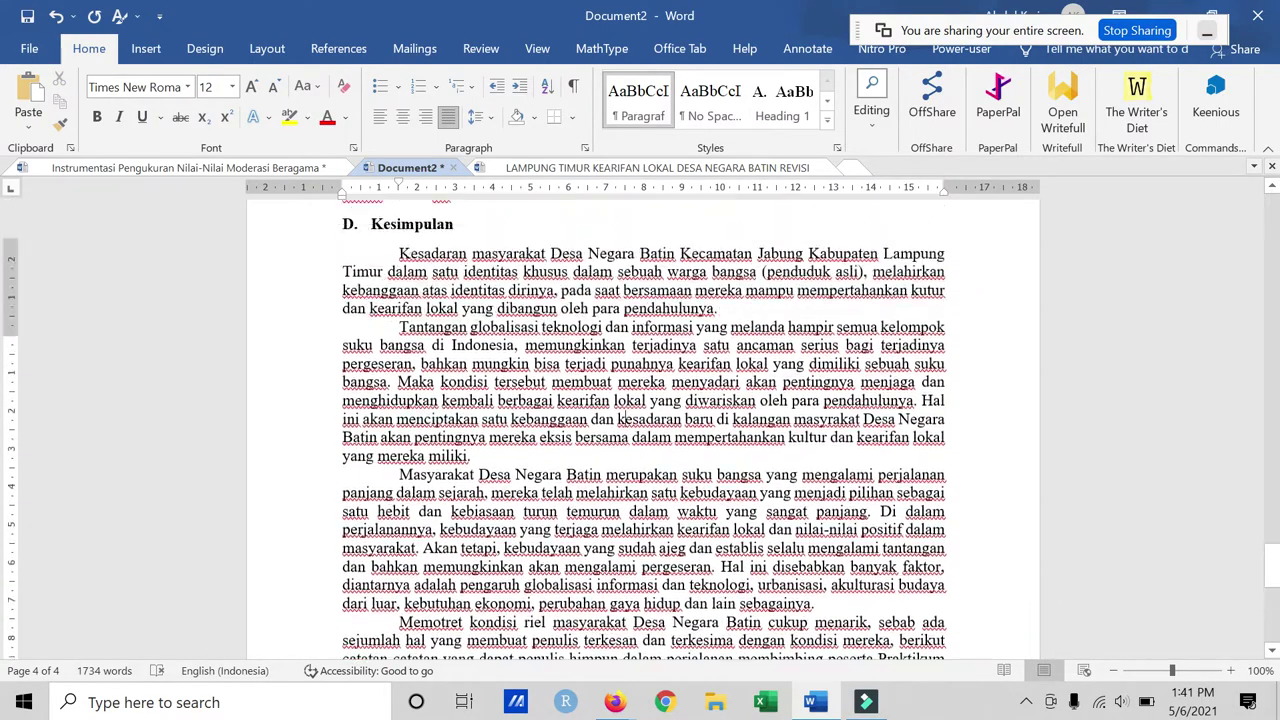
scroll(628, 445, up, 5)
scroll(628, 445, up, 5)
scroll(640, 430, up, 10)
scroll(640, 430, up, 5)
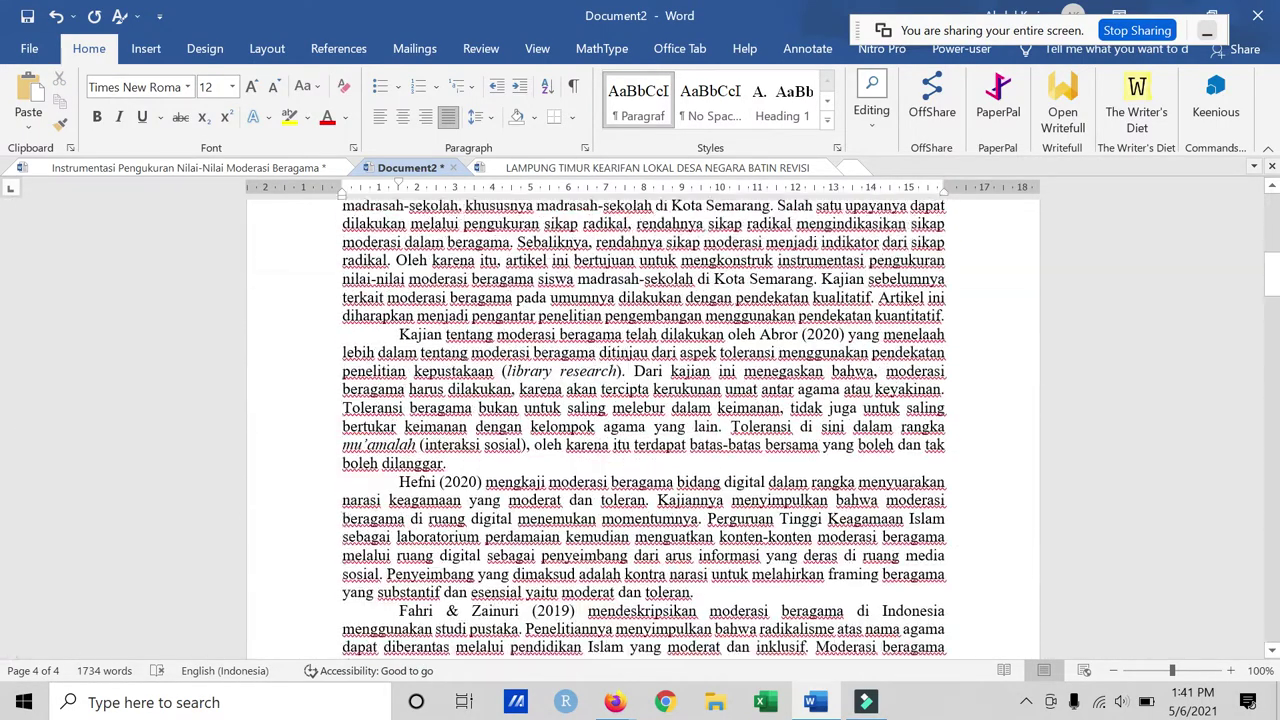
scroll(640, 430, up, 5)
scroll(640, 430, up, 1)
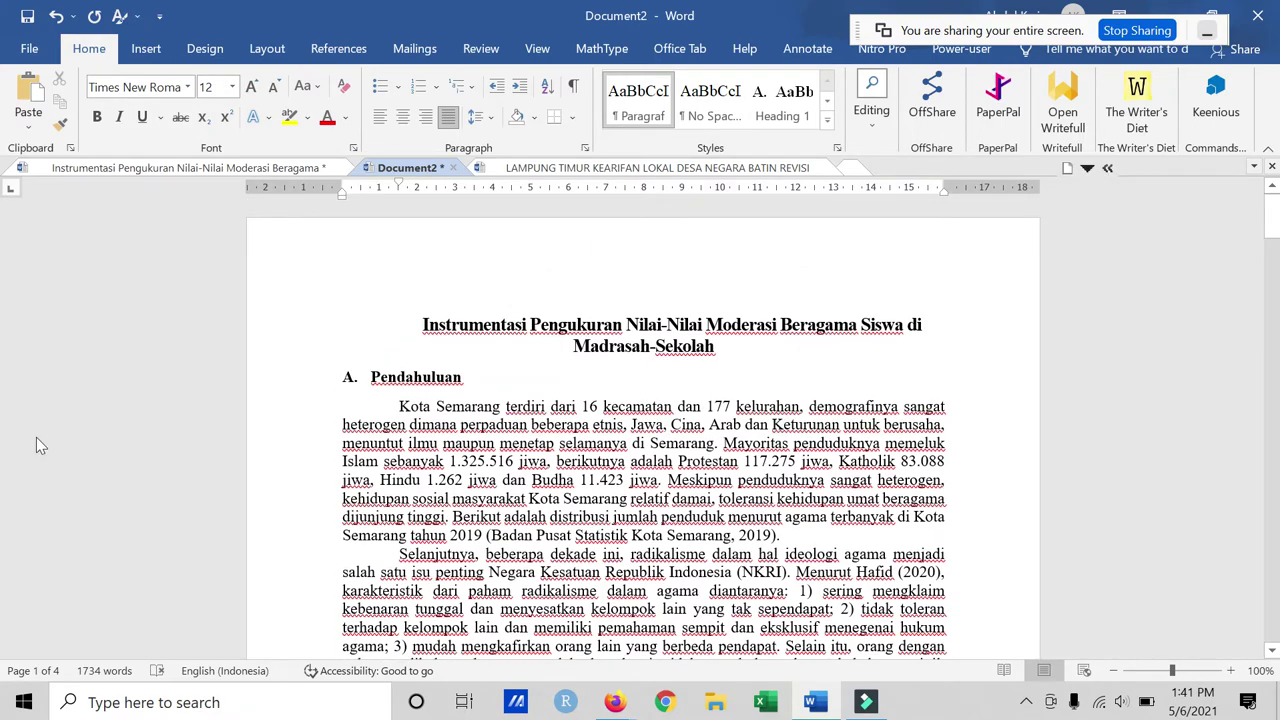
key(ctrl+f)
Step: Jump through headings A. Pendahuluan to E. Daftar Pustaka and back, including subheadings 1. Data and 2. Teknik Pengumpulan Data
click(44, 304)
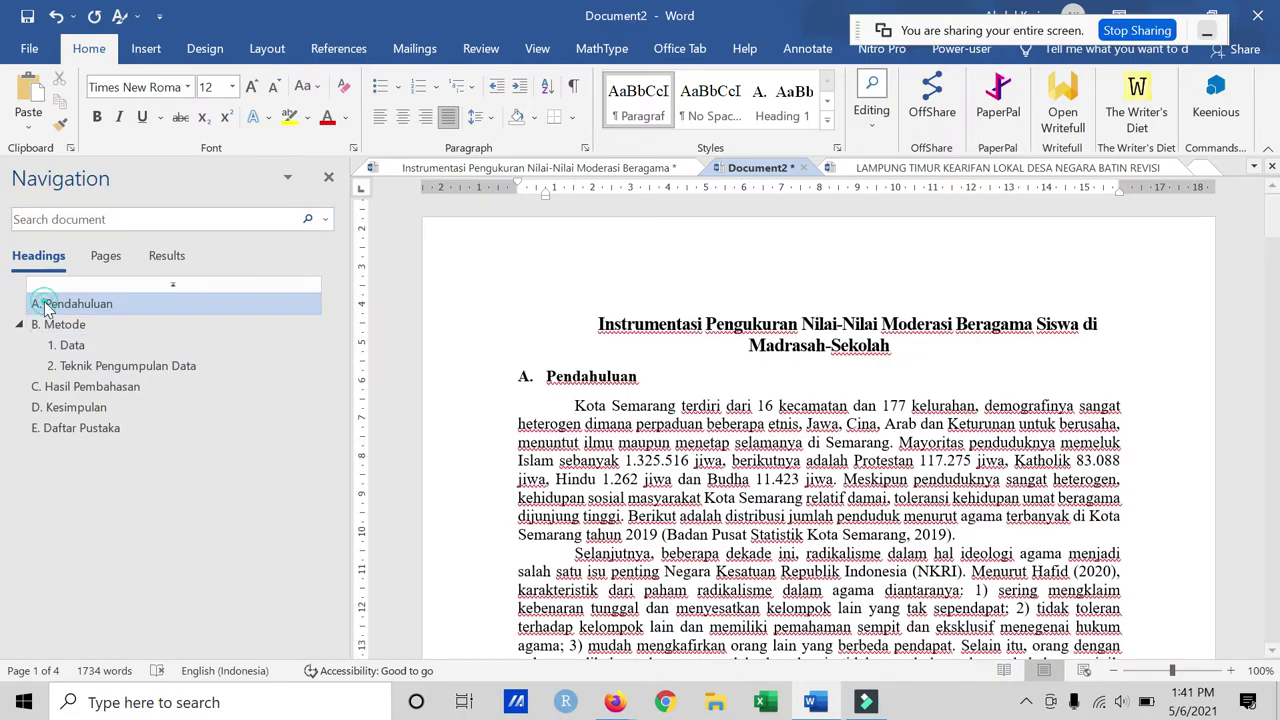
click(52, 324)
click(70, 346)
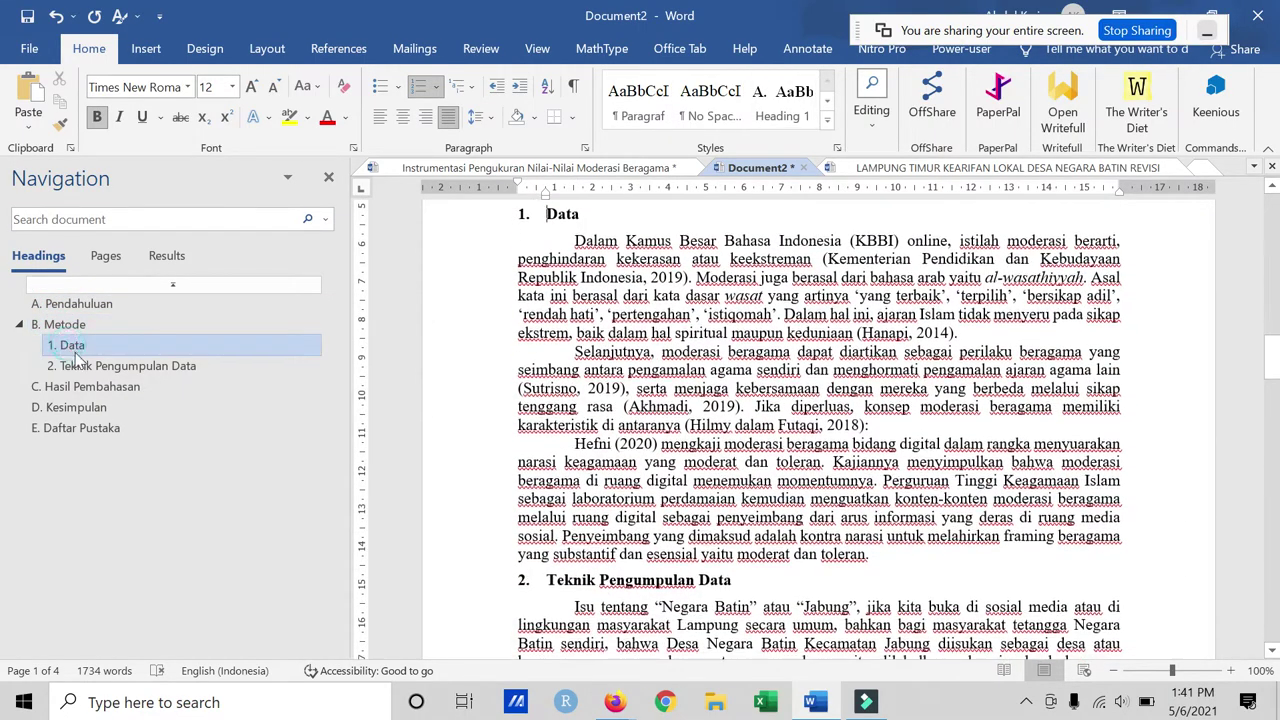
click(75, 365)
click(85, 386)
click(82, 407)
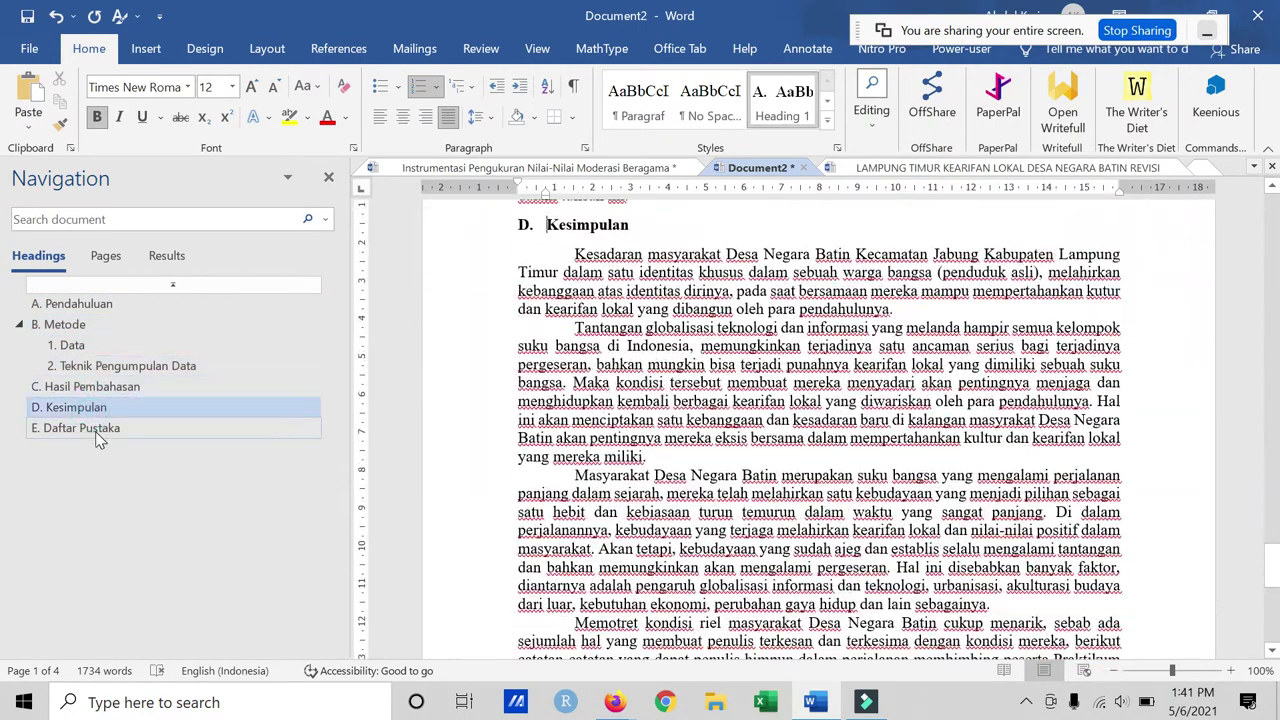
click(95, 432)
click(82, 407)
click(85, 386)
click(78, 368)
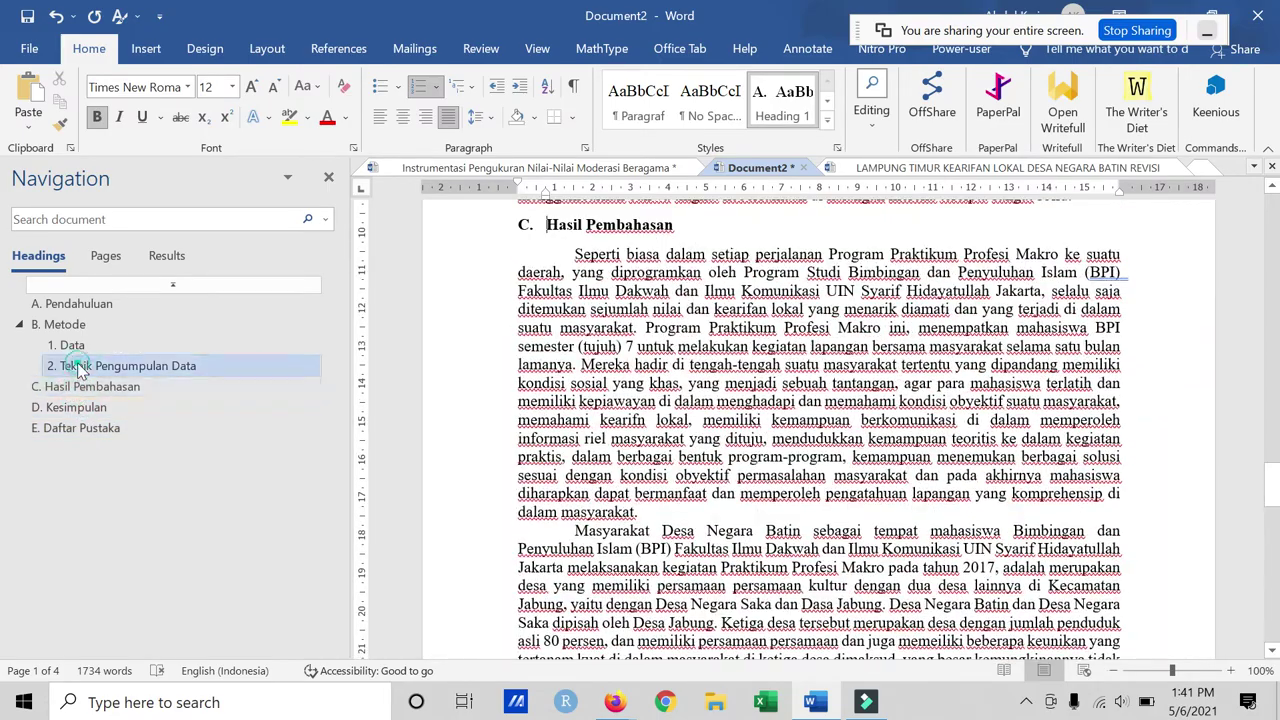
click(72, 346)
click(62, 324)
click(70, 304)
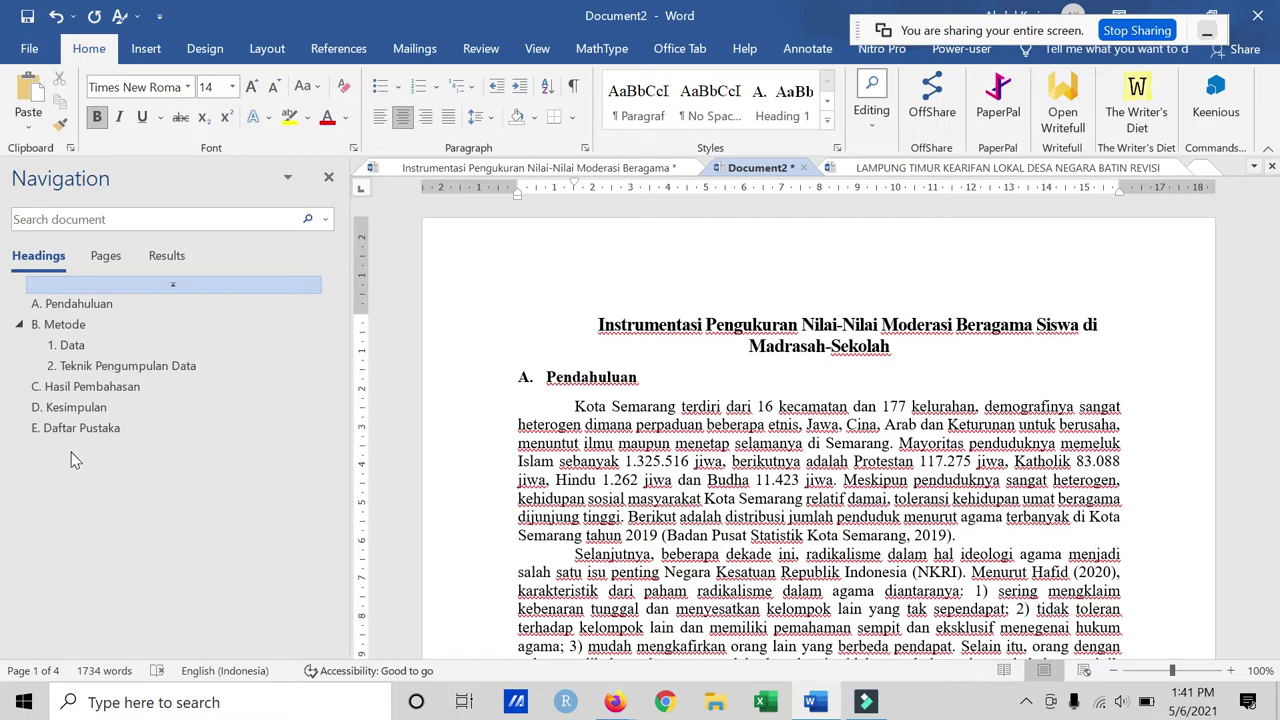
Step: Revisit A. Pendahuluan, E, D, C, subheadings 1–2 and B. Metode via the Navigation pane
click(62, 304)
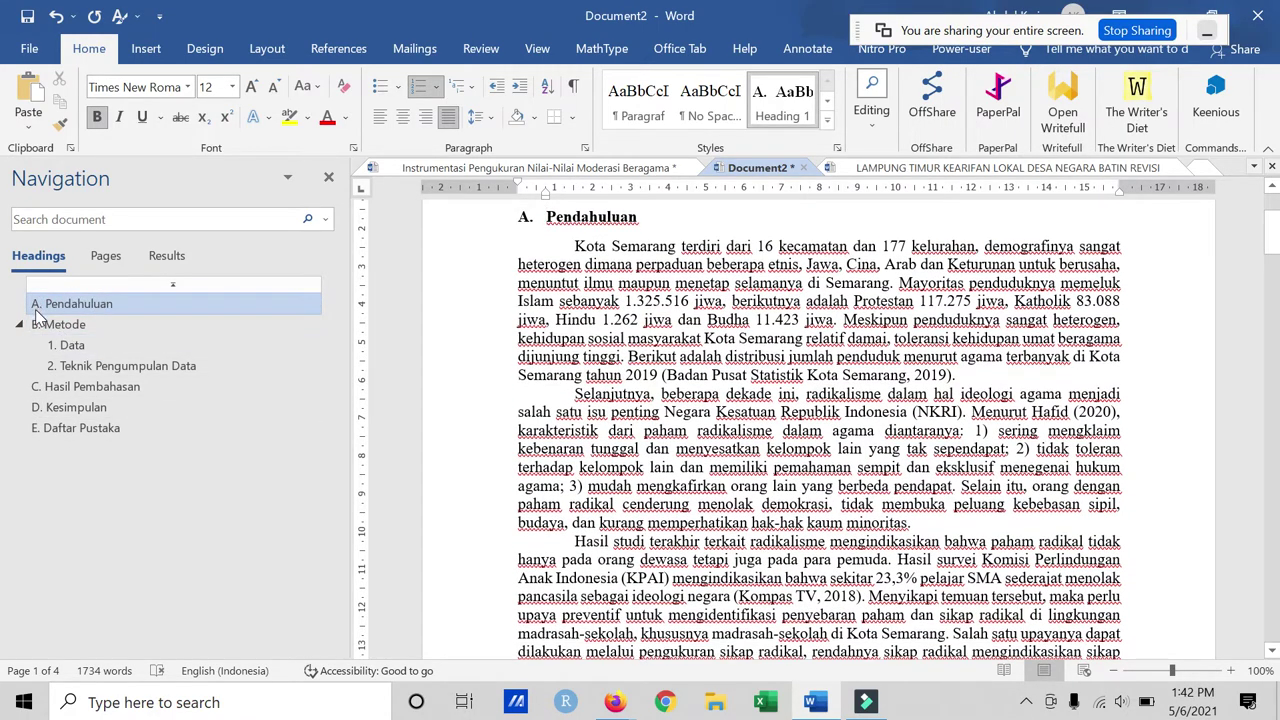
click(52, 430)
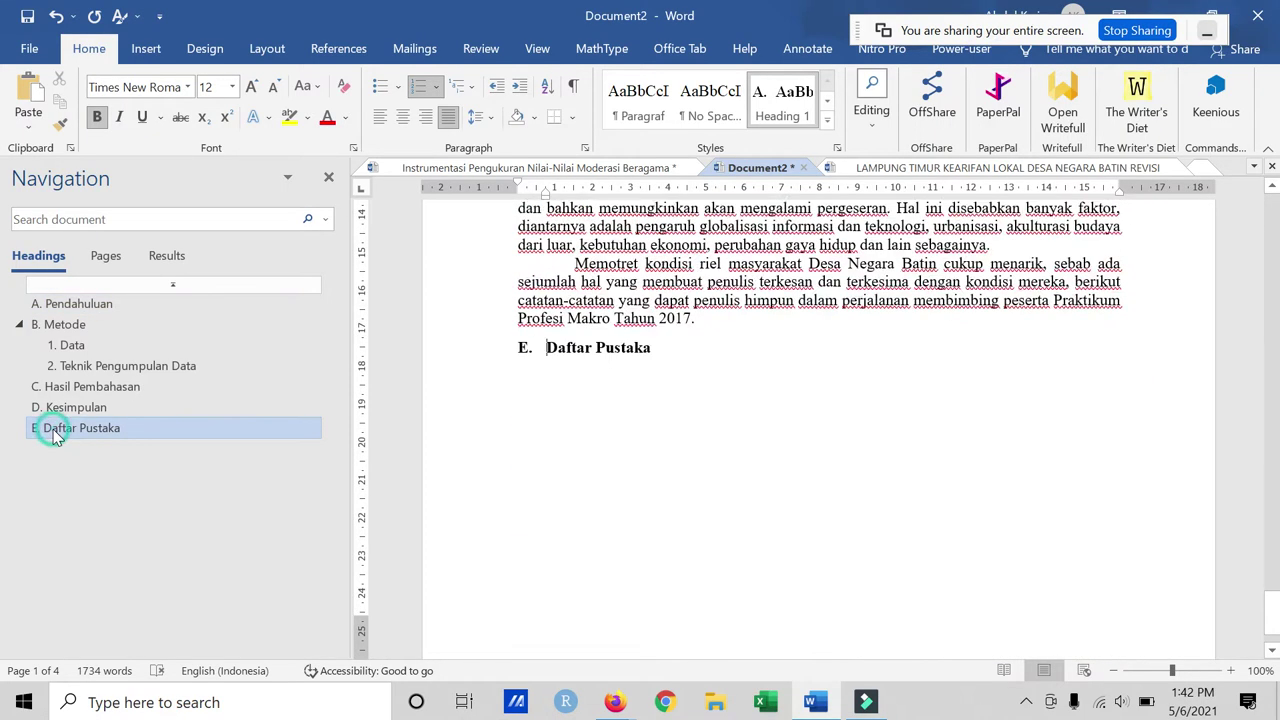
click(76, 407)
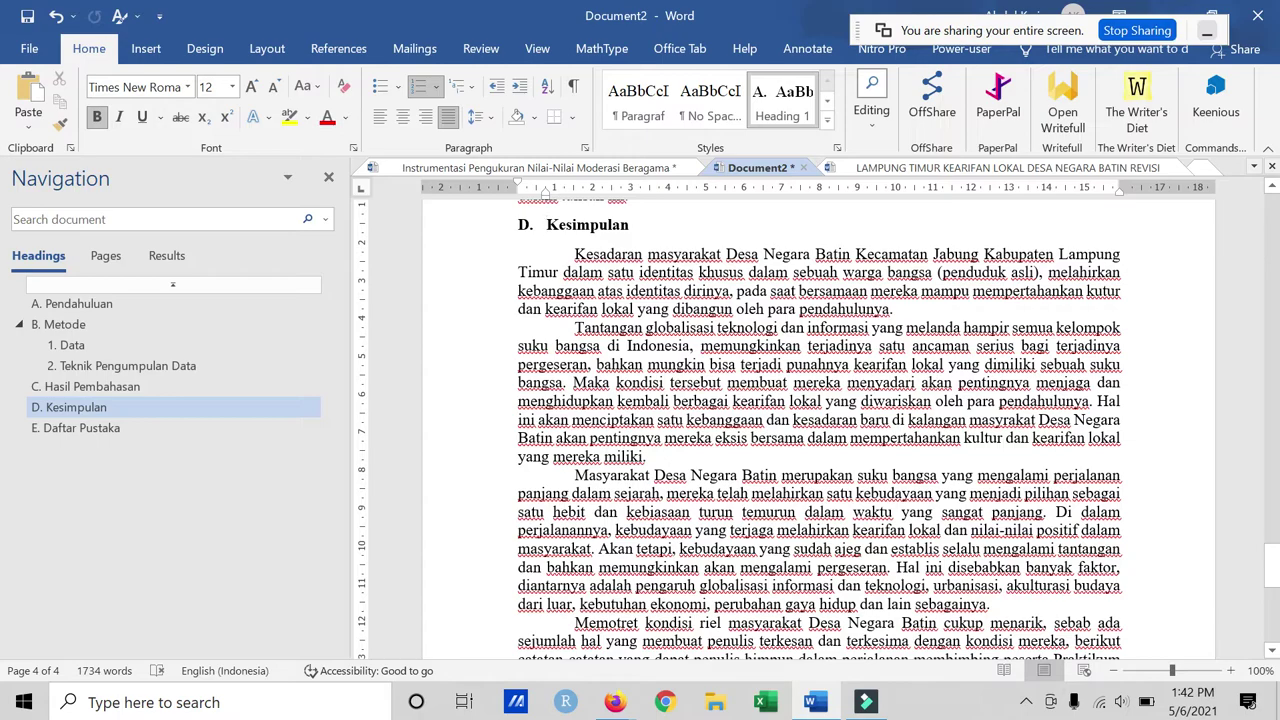
click(60, 386)
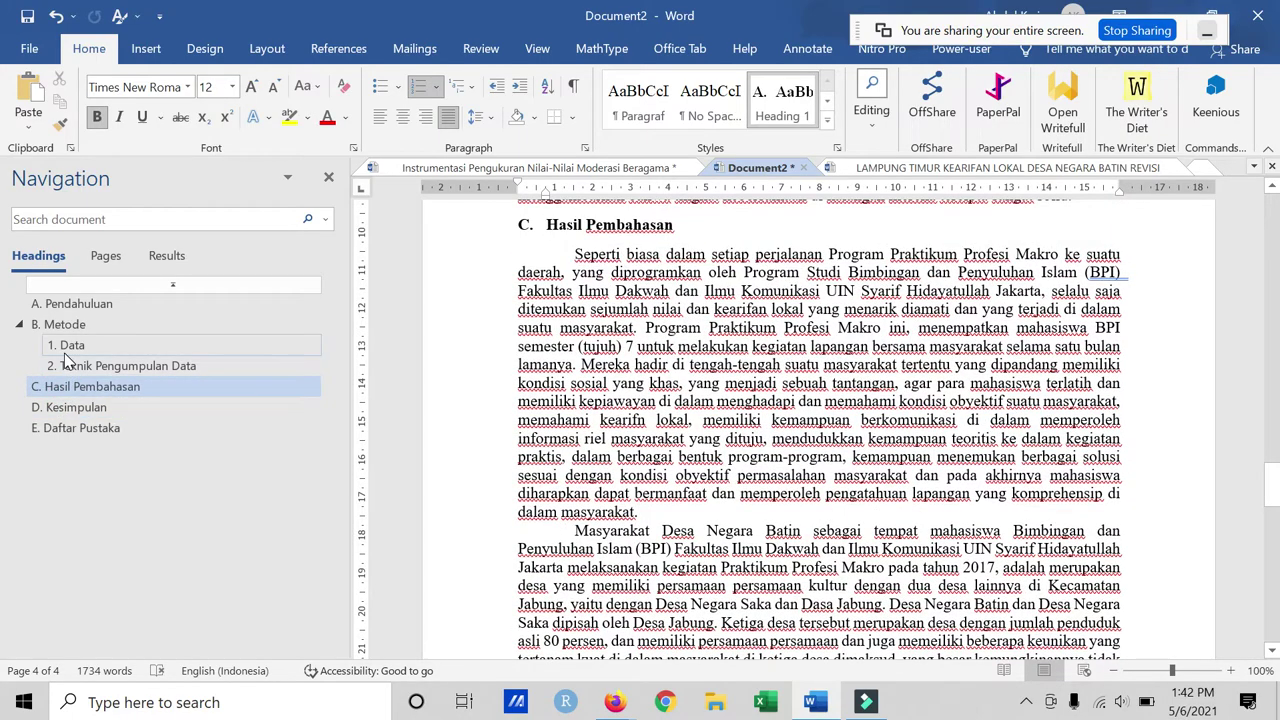
click(60, 346)
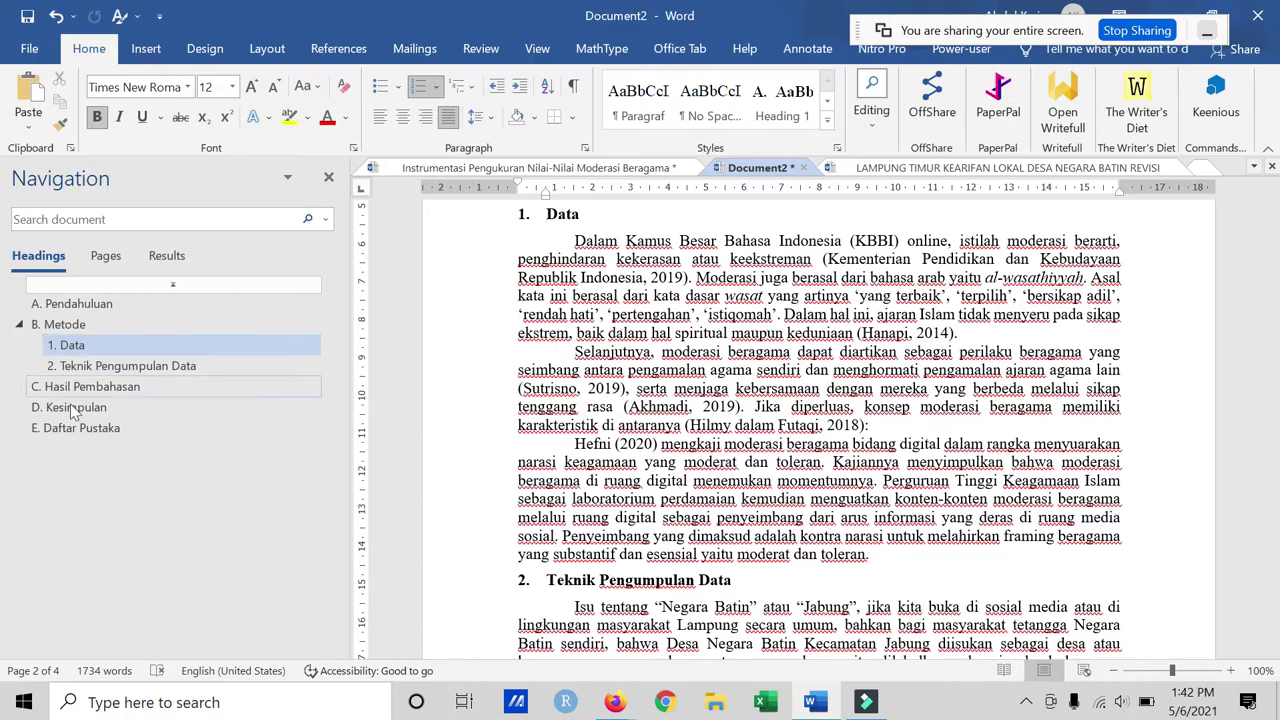
click(117, 408)
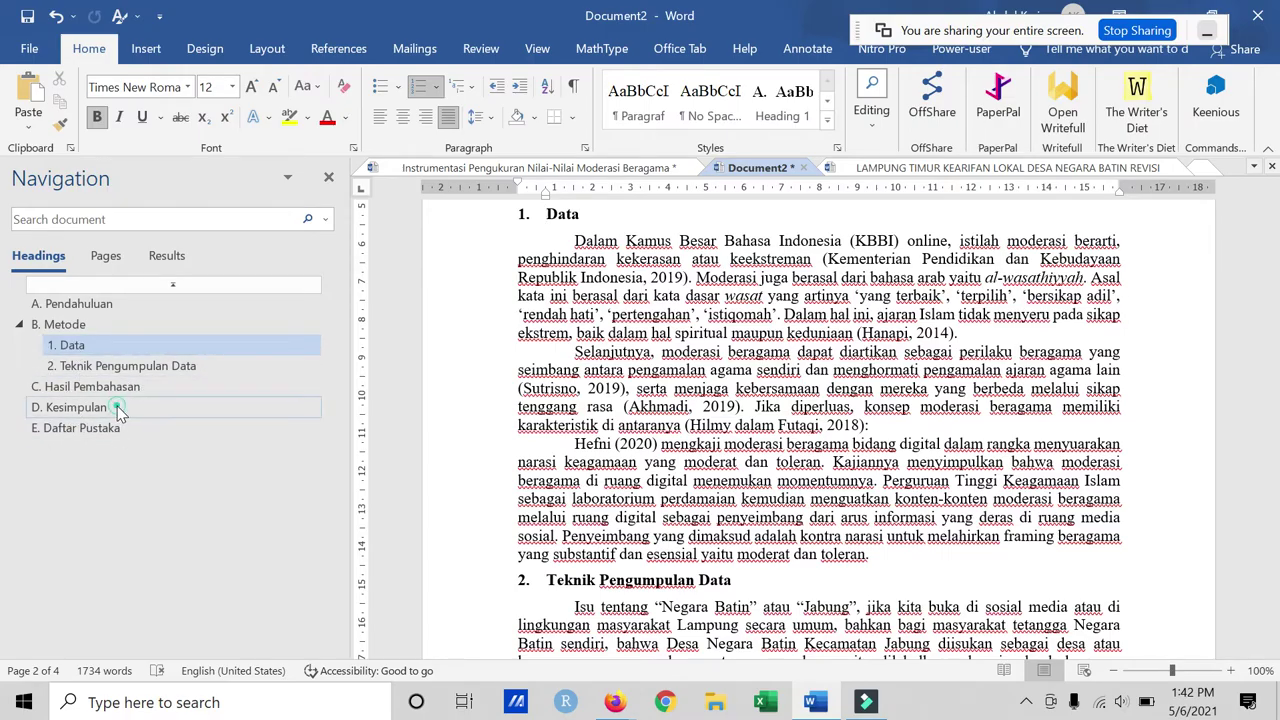
click(111, 365)
click(90, 345)
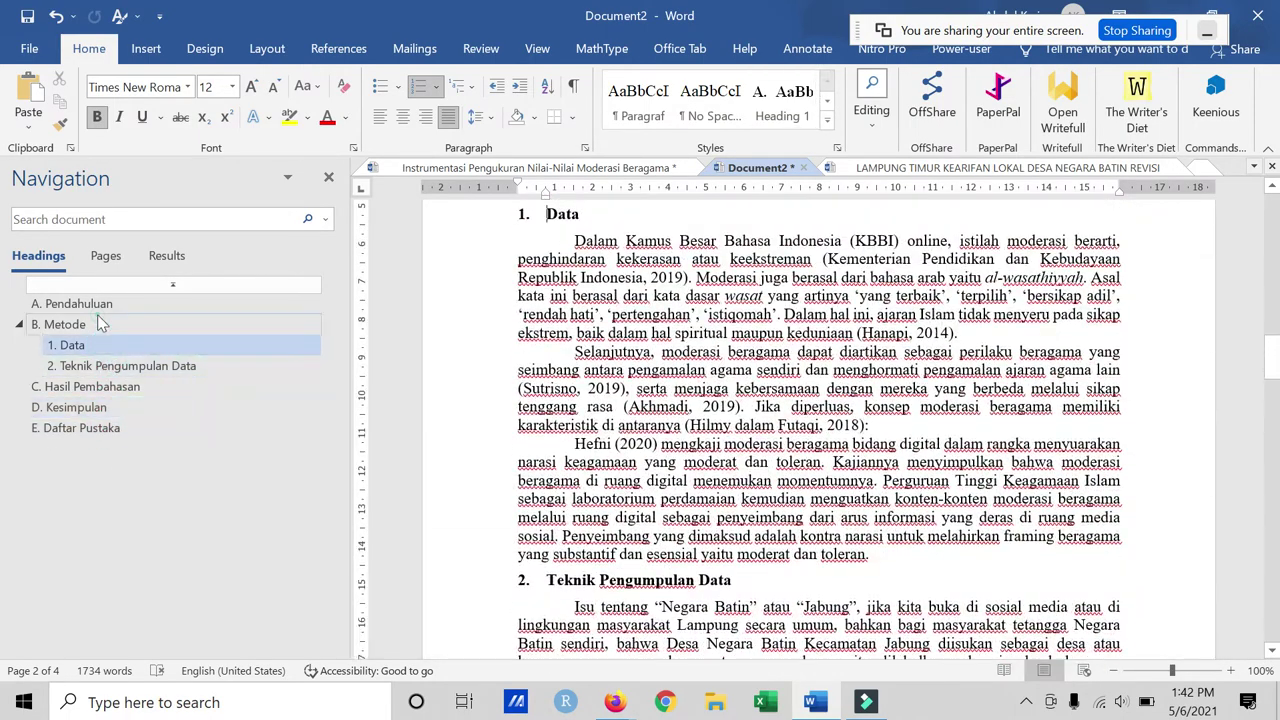
click(100, 323)
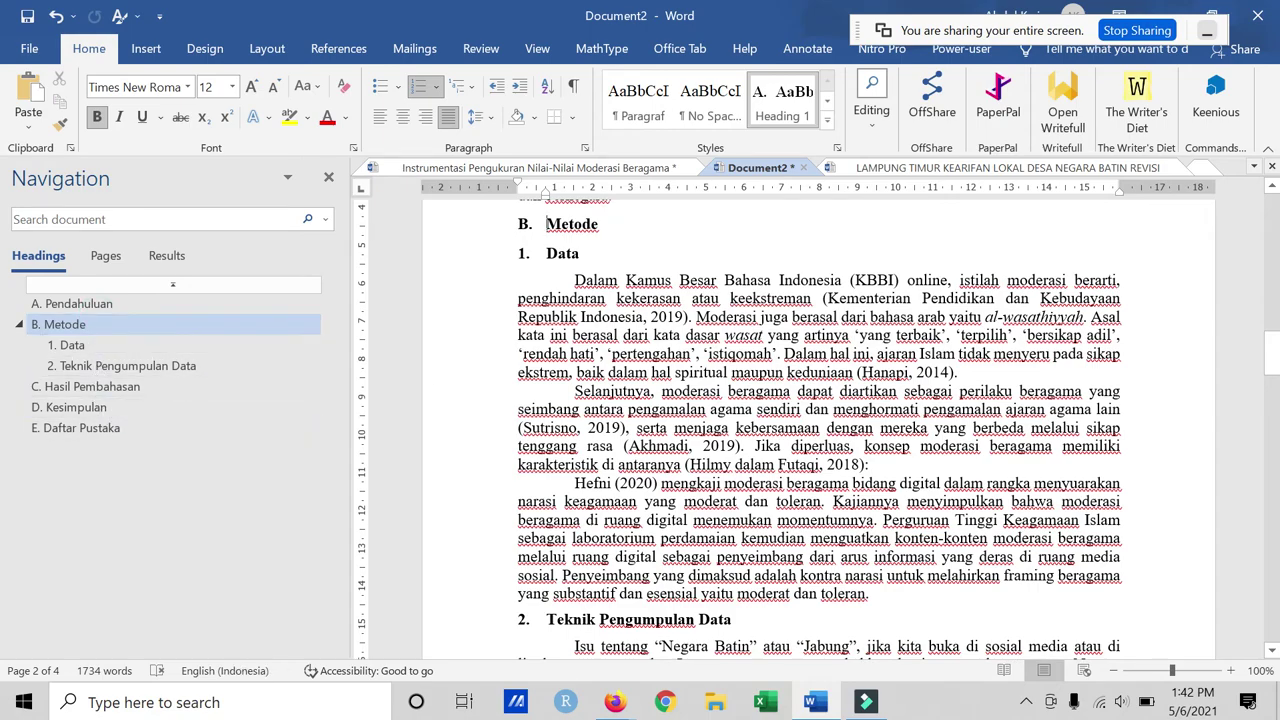
scroll(818, 420, up, 1)
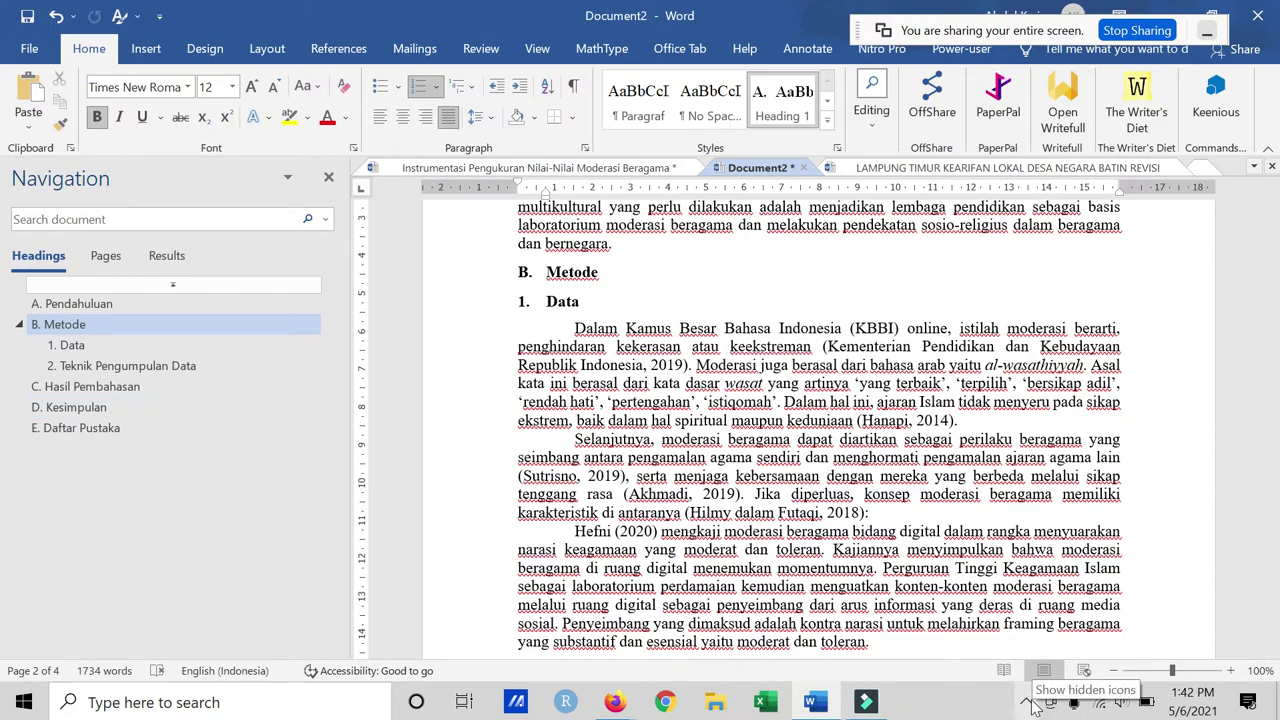
Step: Return to the first page of Document2 and bring up the screen recorder's quit menu from the taskbar
drag(1272, 330, 1272, 228)
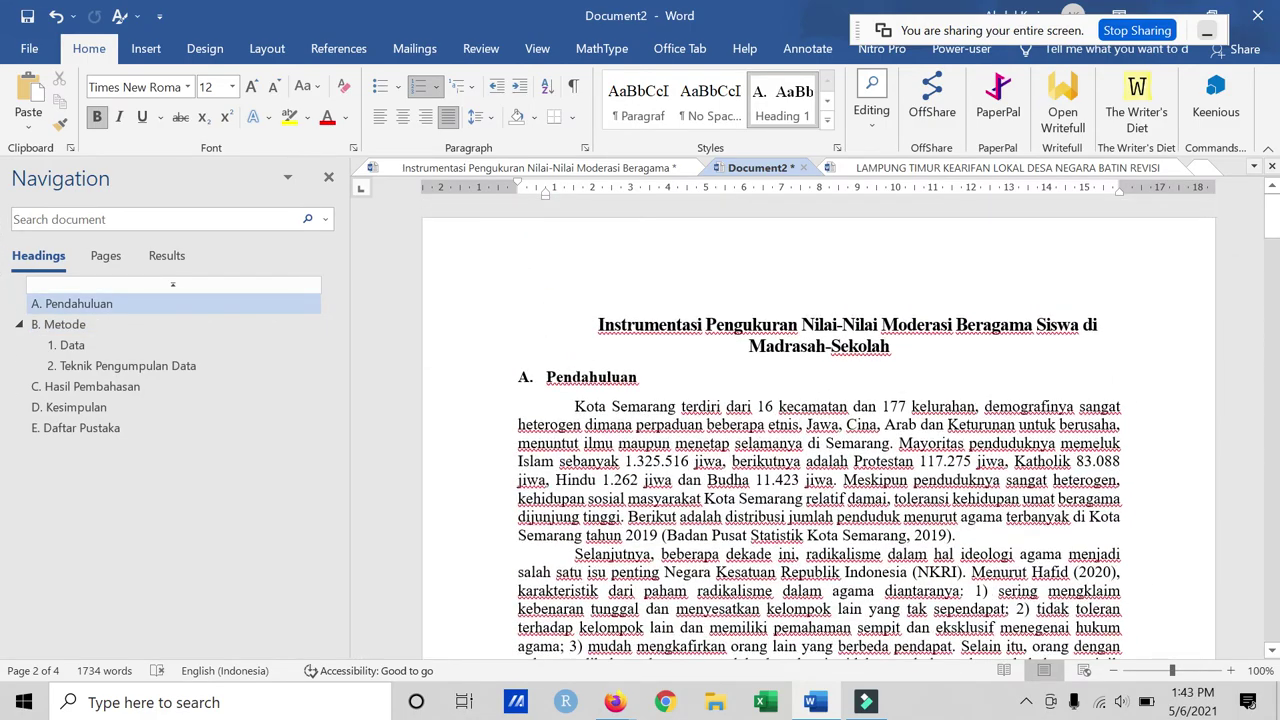
click(1026, 701)
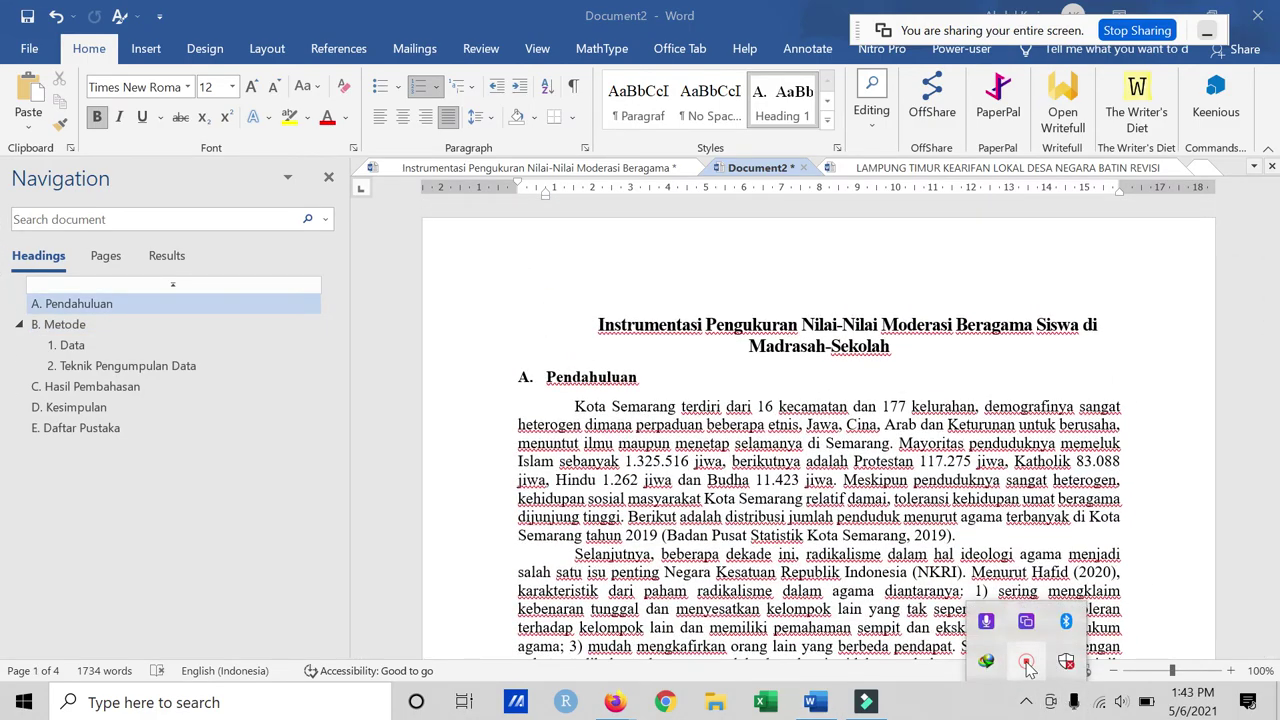
right_click(1027, 664)
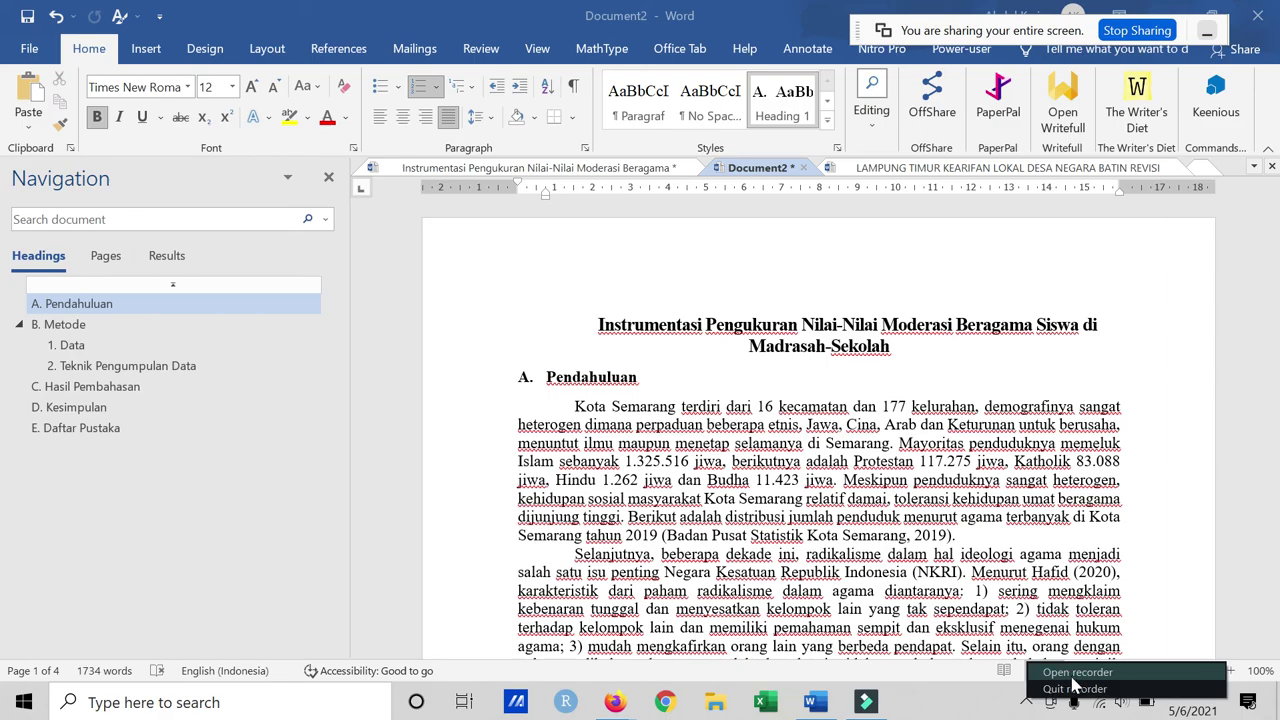